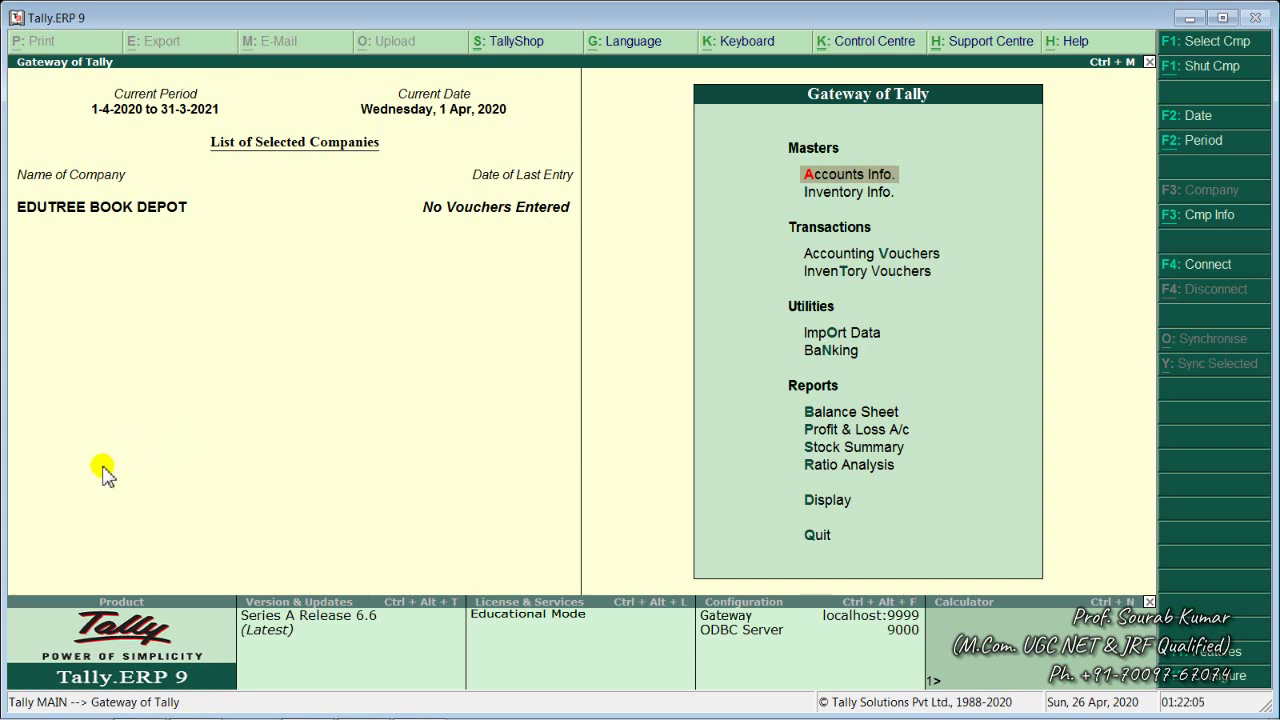
- Open the List of Accounts report for EDUTREE BOOK DEPOT
mouse_move(4, 716)
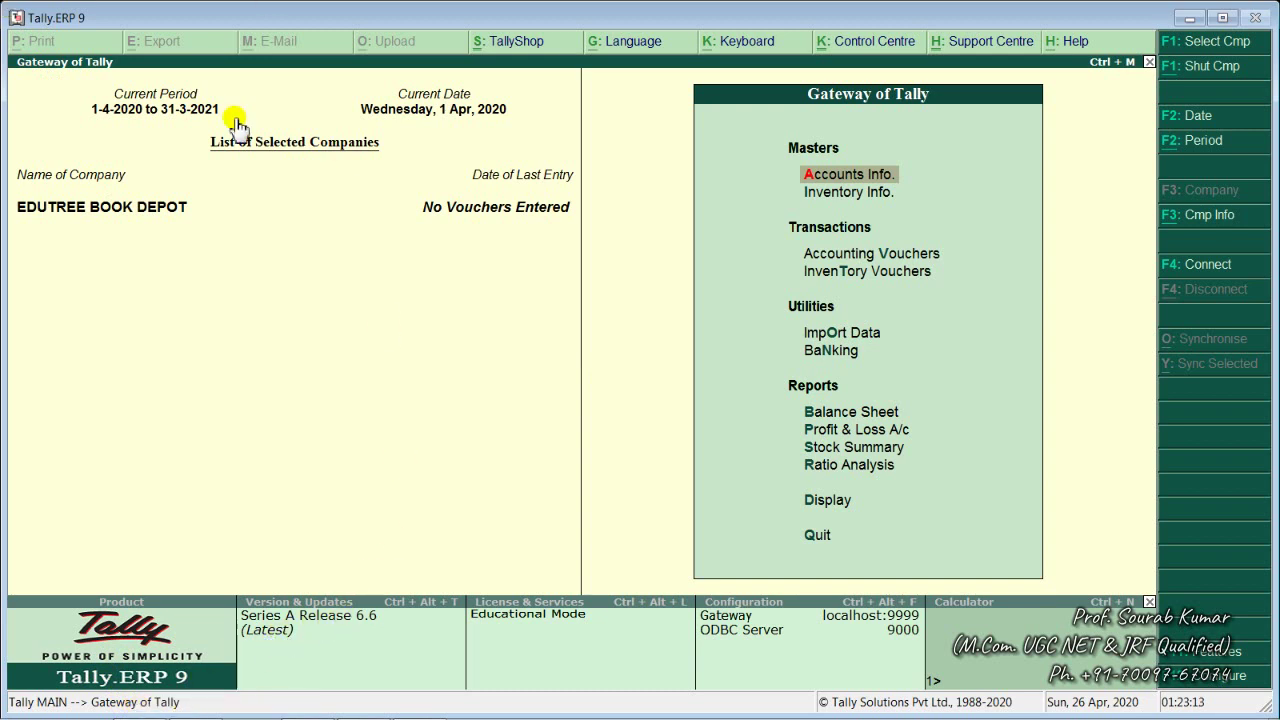
click(828, 500)
click(828, 500)
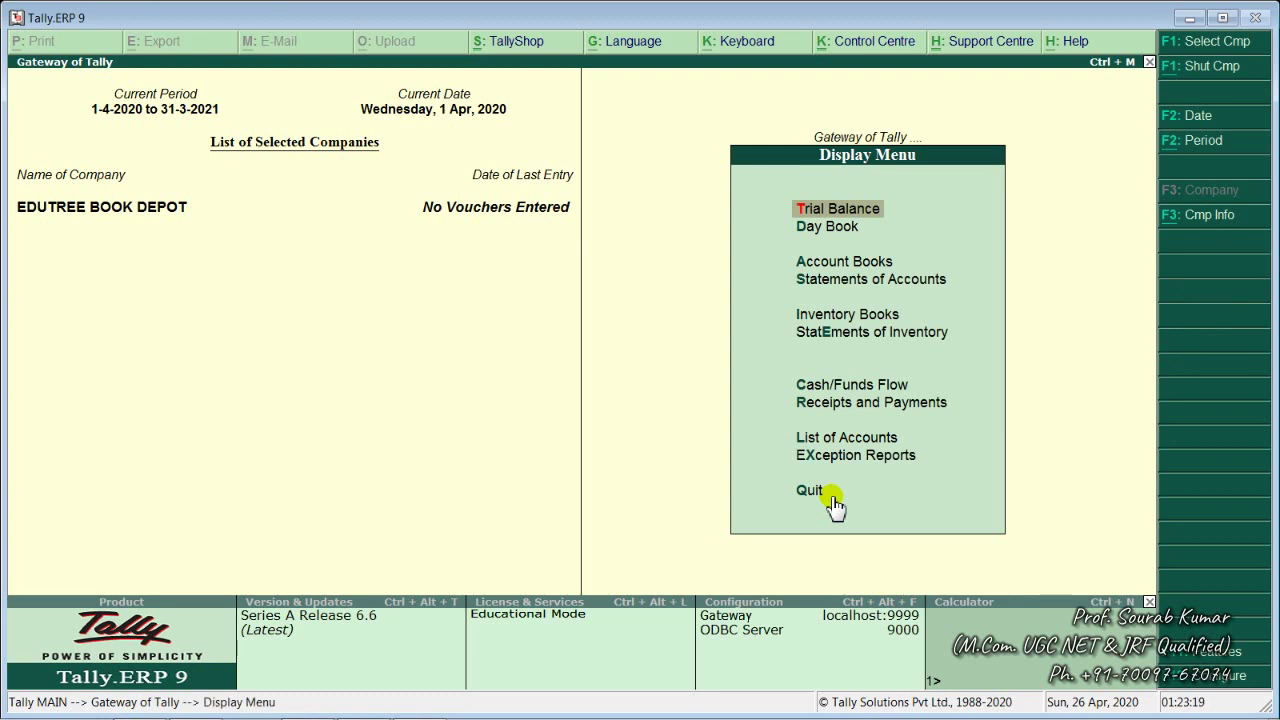
click(875, 442)
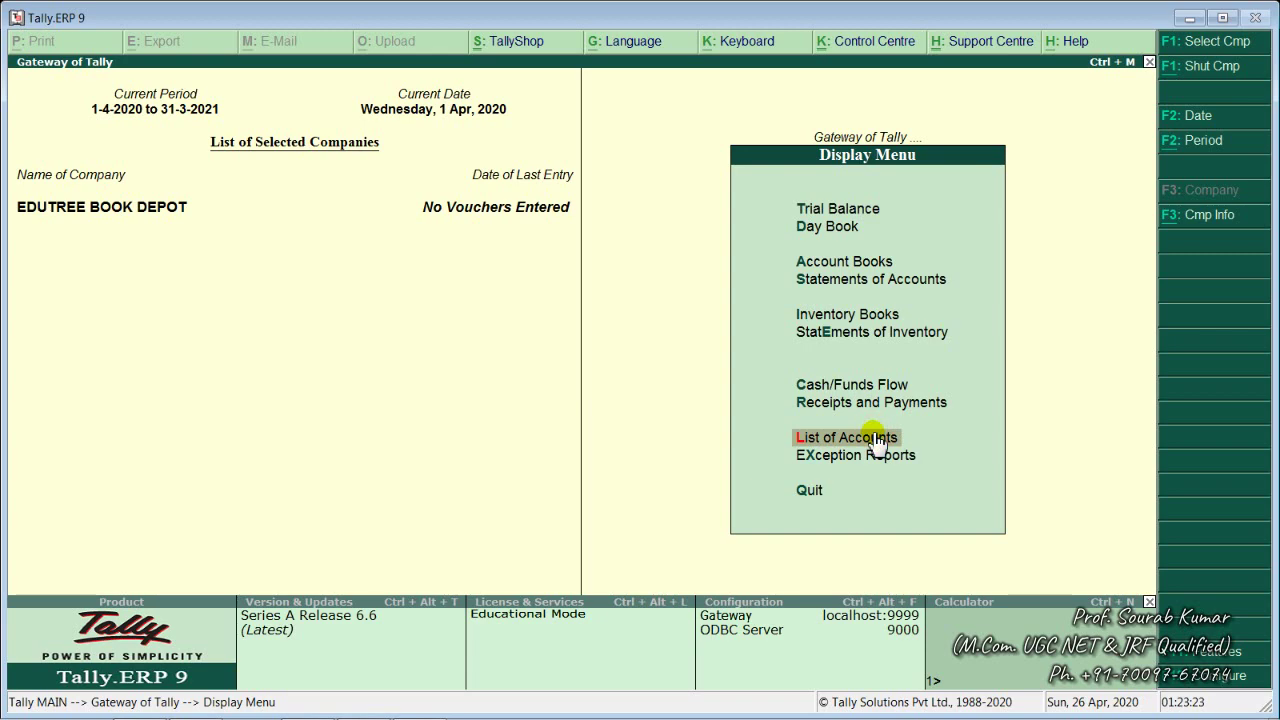
click(875, 440)
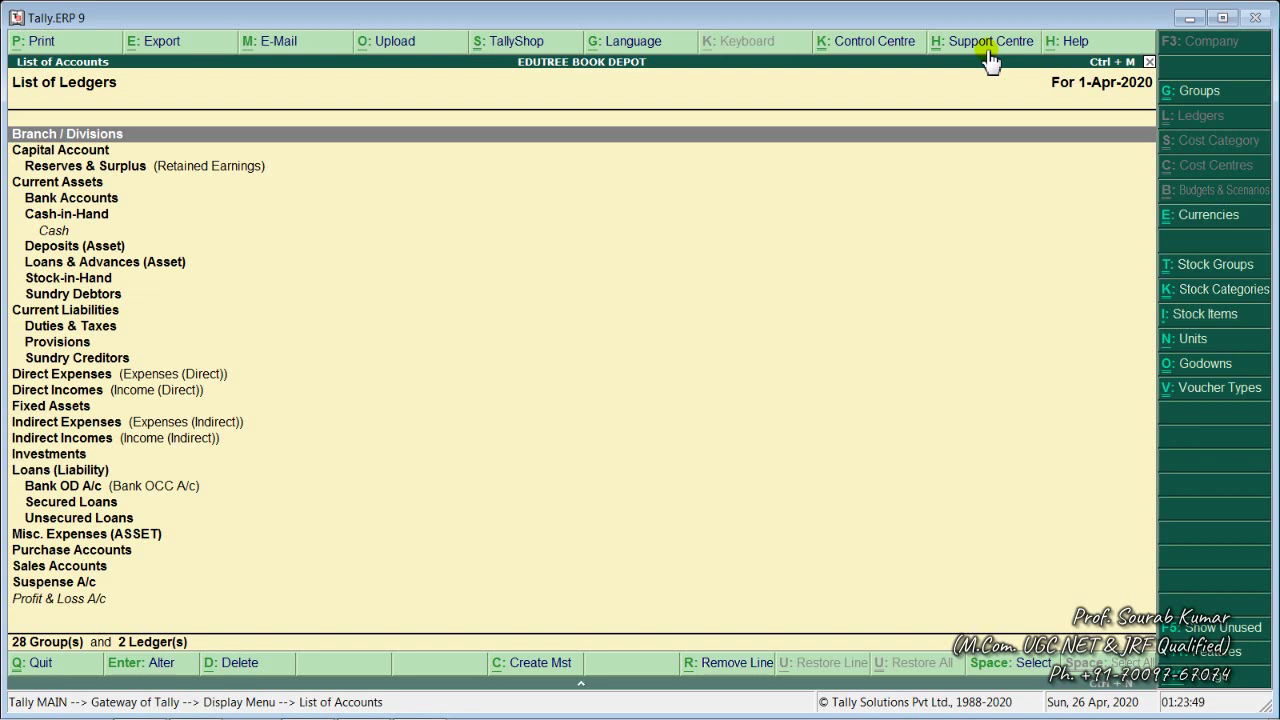
- Mark the primary groups Branch / Divisions, Capital Account and Current Assets in the list of ledgers
key(Down)
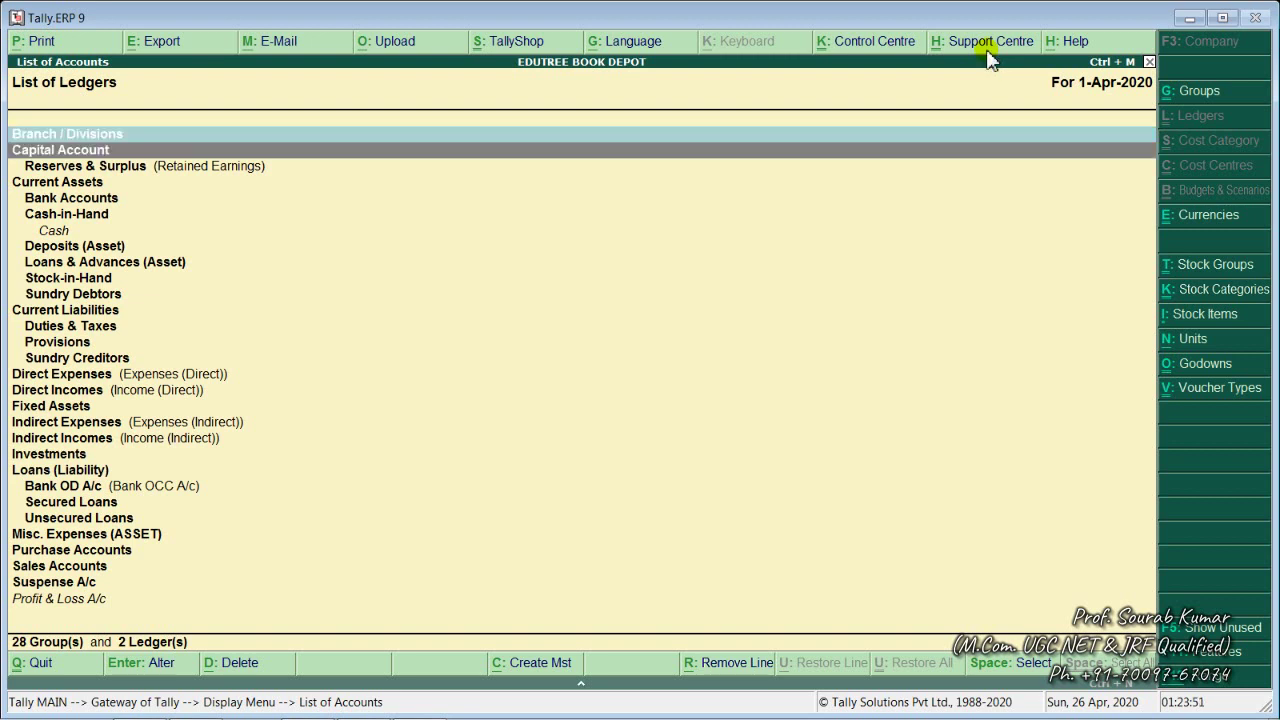
key(space)
key(Down)
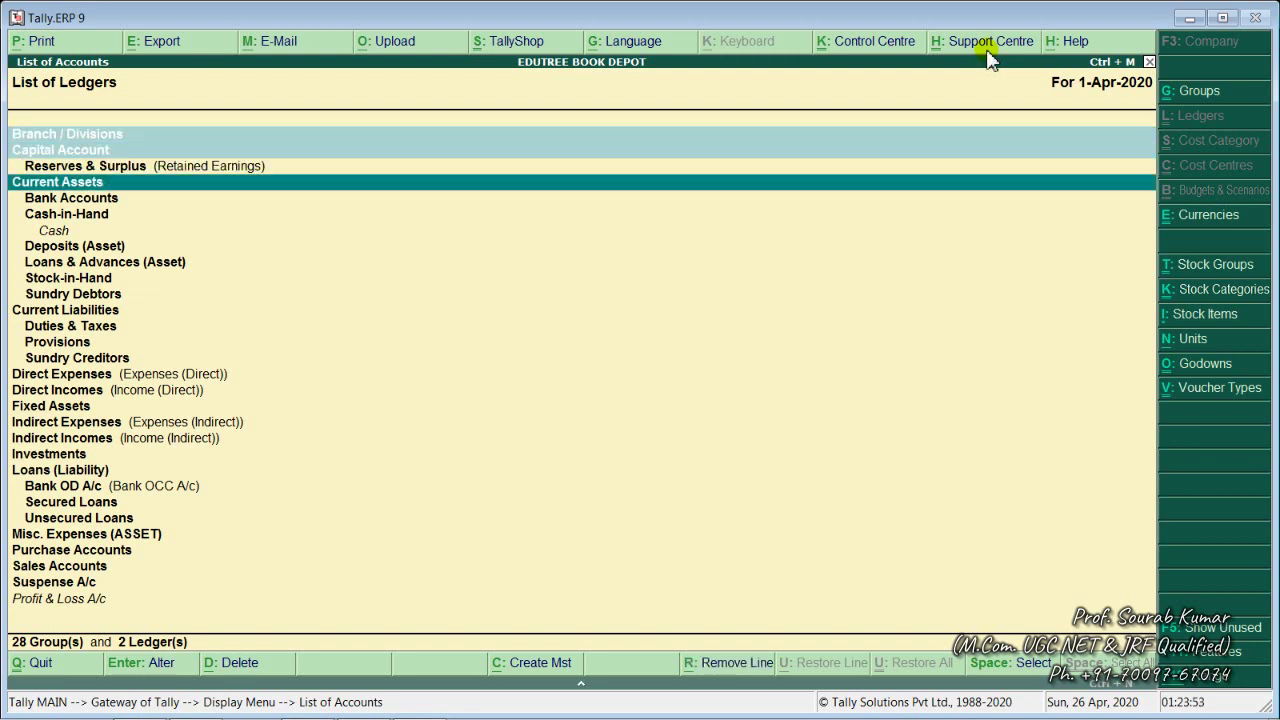
key(space)
- Mark Current Liabilities and Direct Expenses as well, leaving their neighbouring sub-groups unmarked
key(Down)
key(Down)
key(Down)
key(Down)
key(Down)
key(Down)
key(Down)
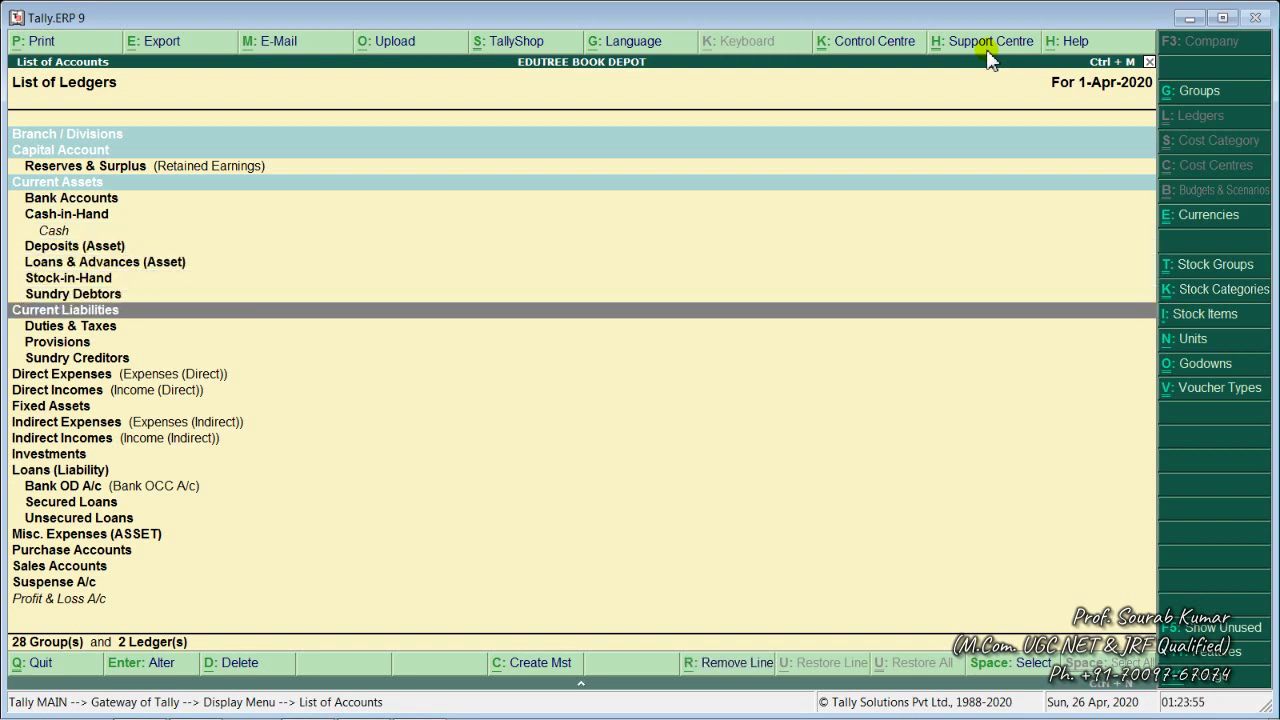
key(space)
key(Down)
key(Down)
key(Down)
key(Down)
key(space)
- Add the Direct Incomes and Fixed Assets groups to the marked rows
key(Down)
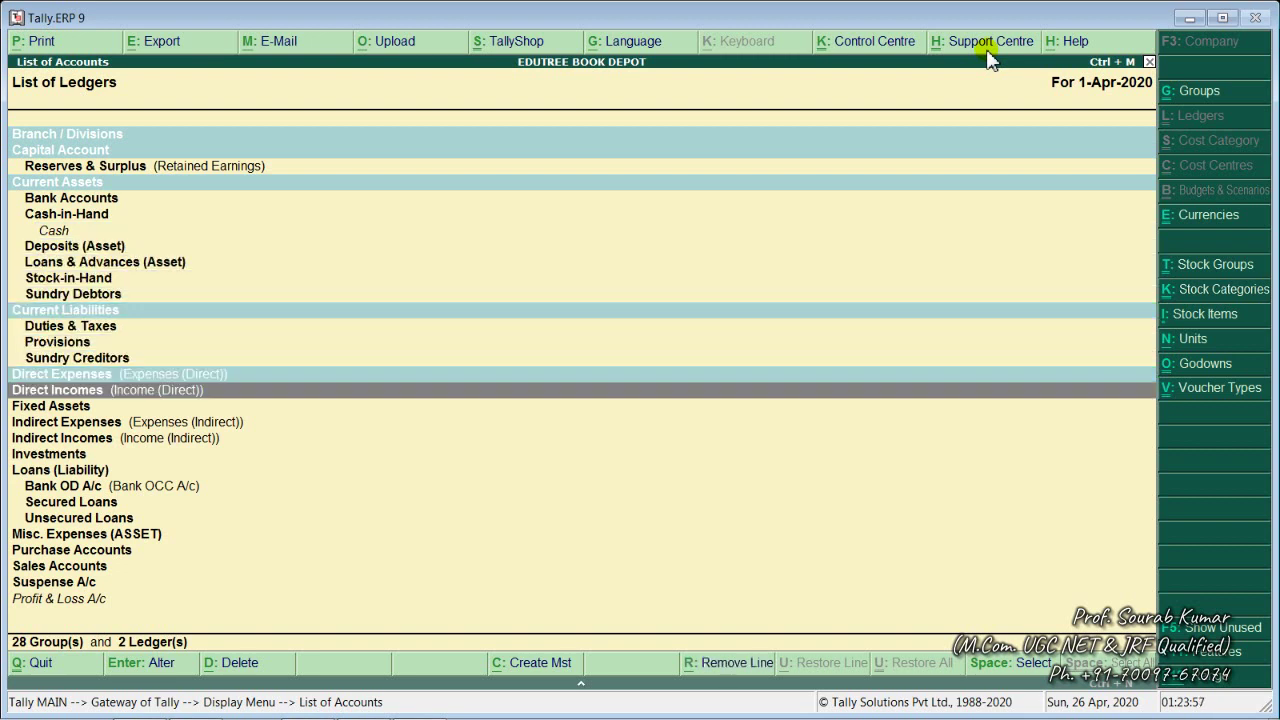
key(space)
key(Down)
key(space)
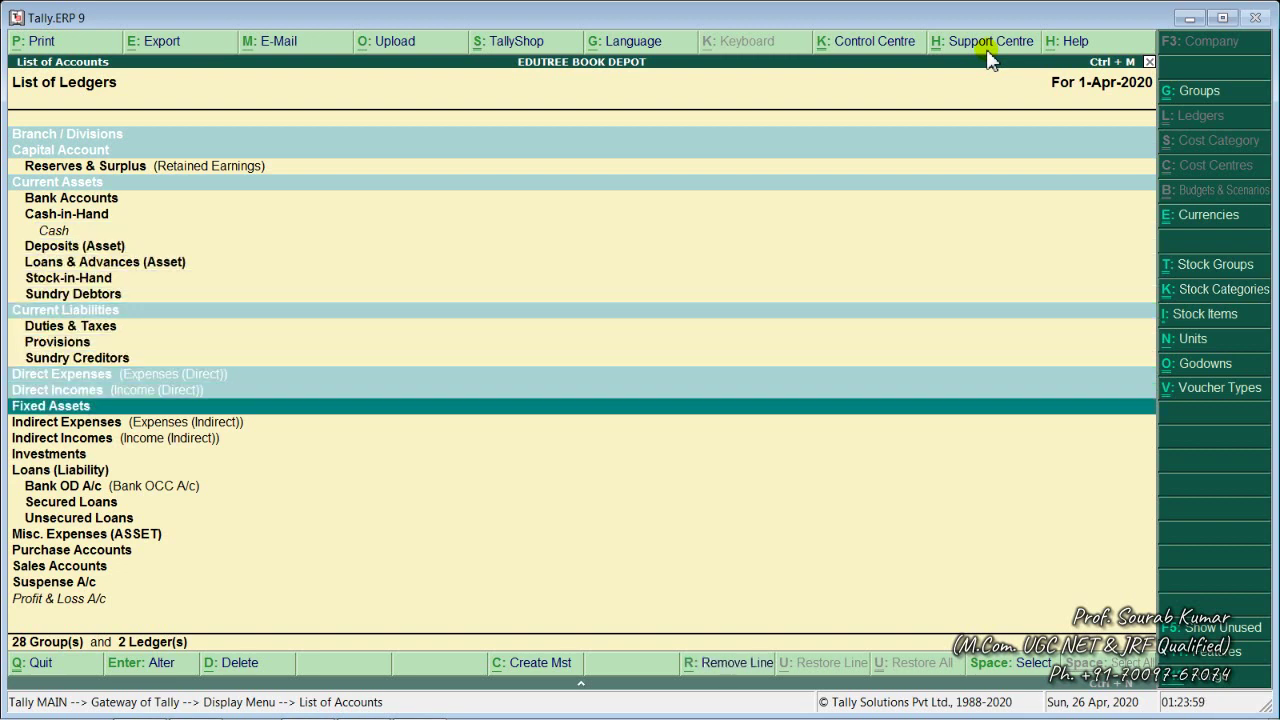
key(Down)
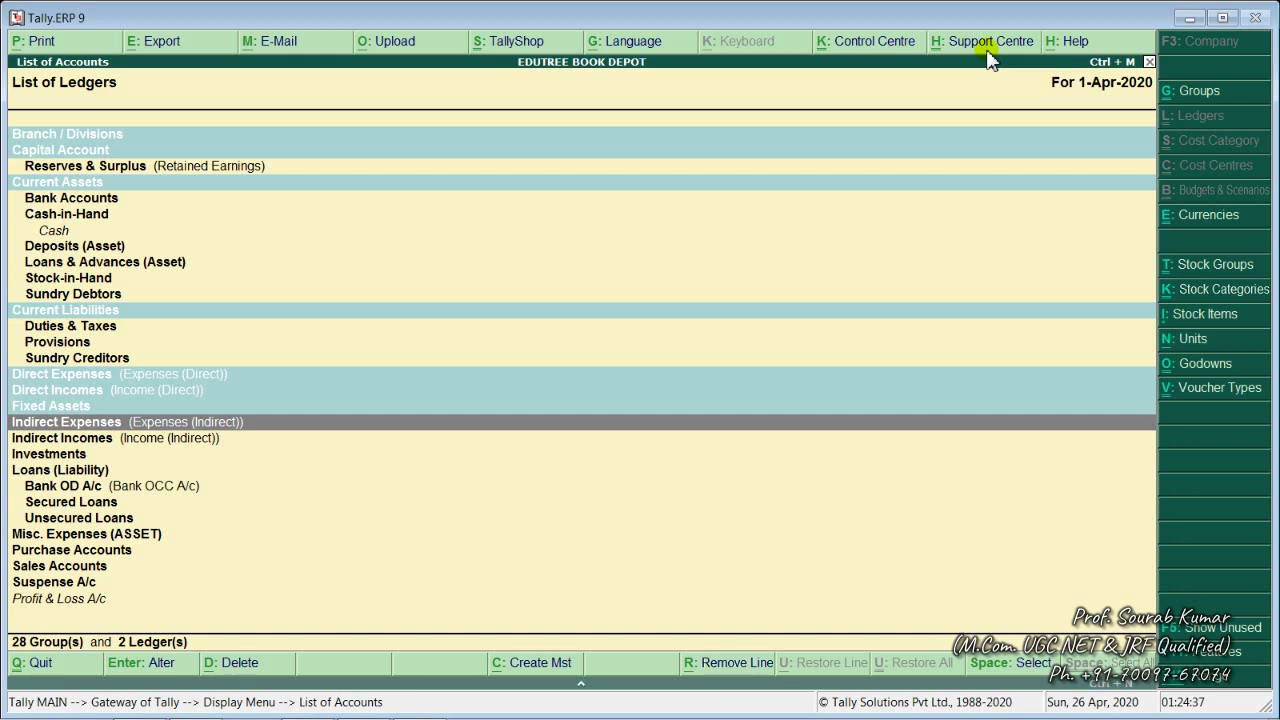
- Mark Indirect Expenses, Indirect Incomes, Investments and Loans (Liability), skipping the three loan sub-groups
key(Down)
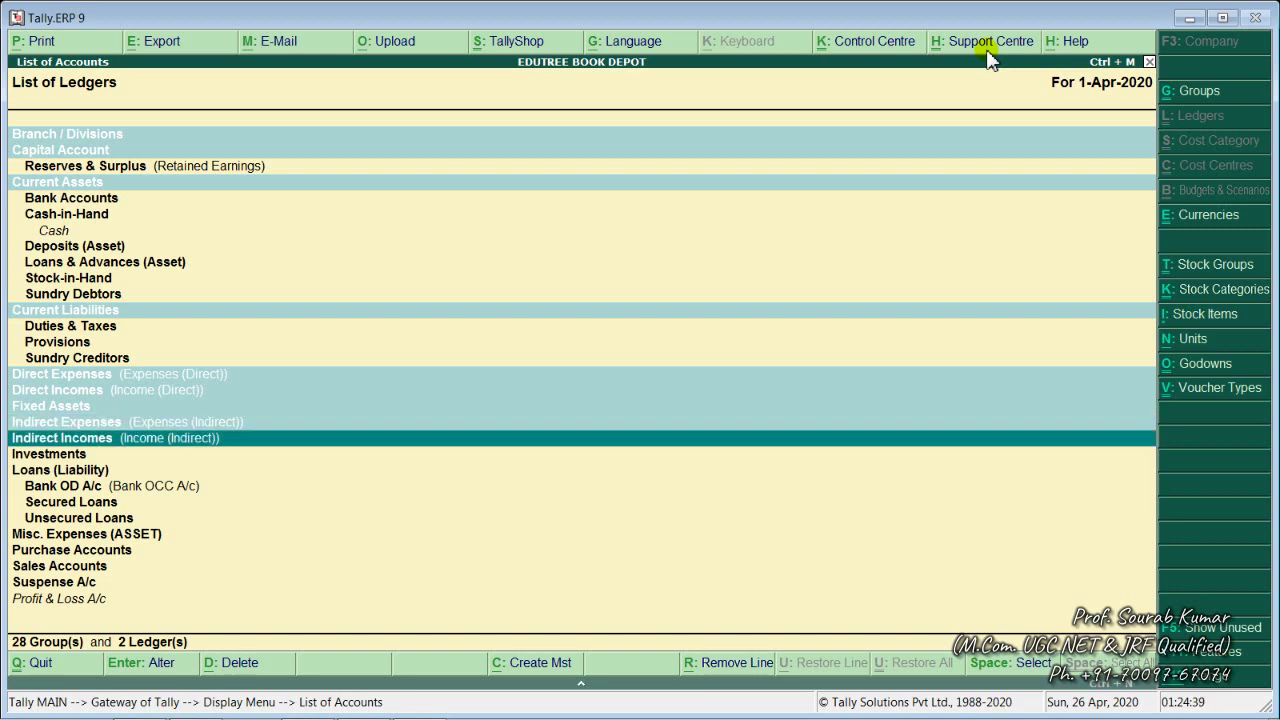
key(Down)
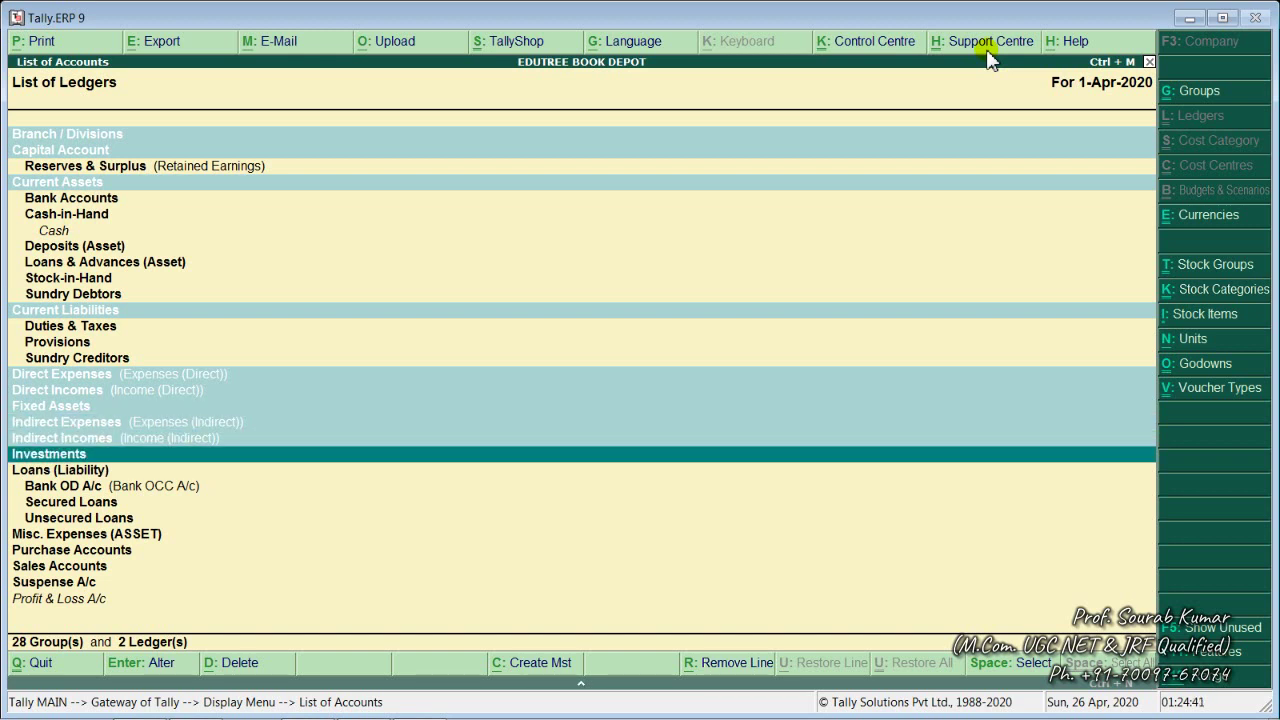
key(Down)
key(Down)
key(Down)
key(Down)
key(Down)
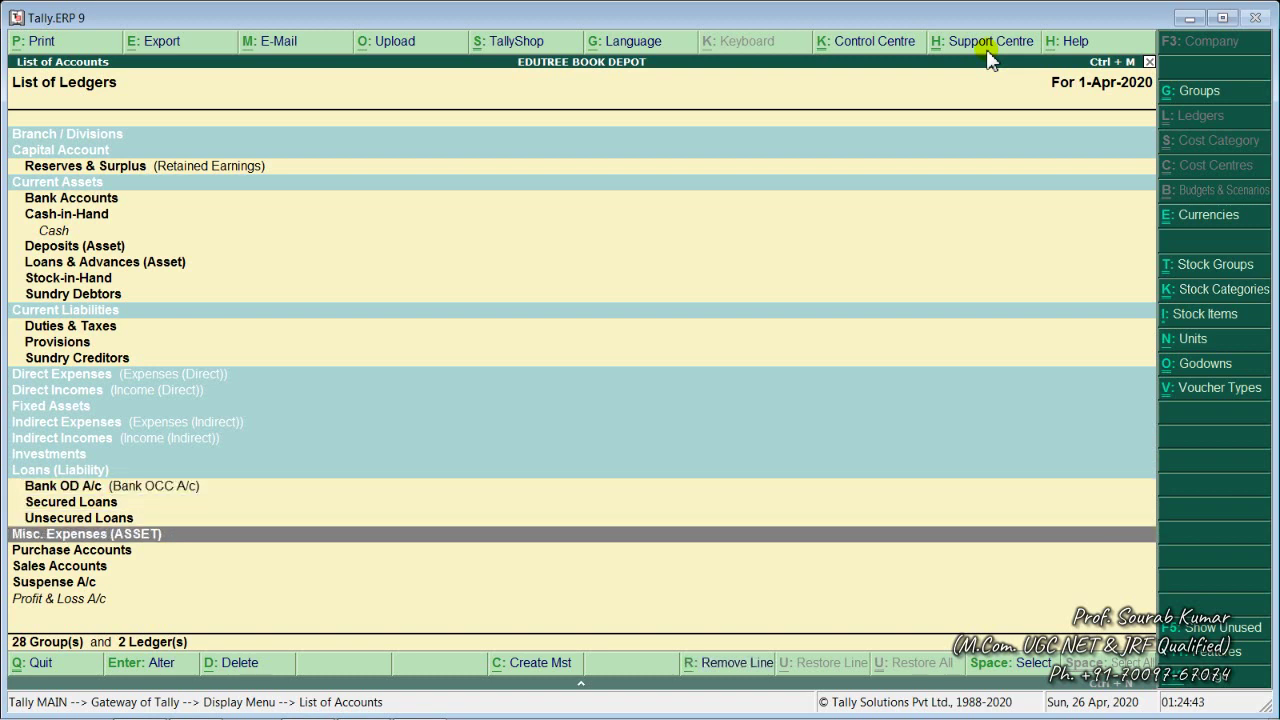
- Mark the remaining primary groups Misc. Expenses (ASSET), Purchase Accounts, Sales Accounts and Suspense A/c
key(space)
key(Down)
key(space)
key(Down)
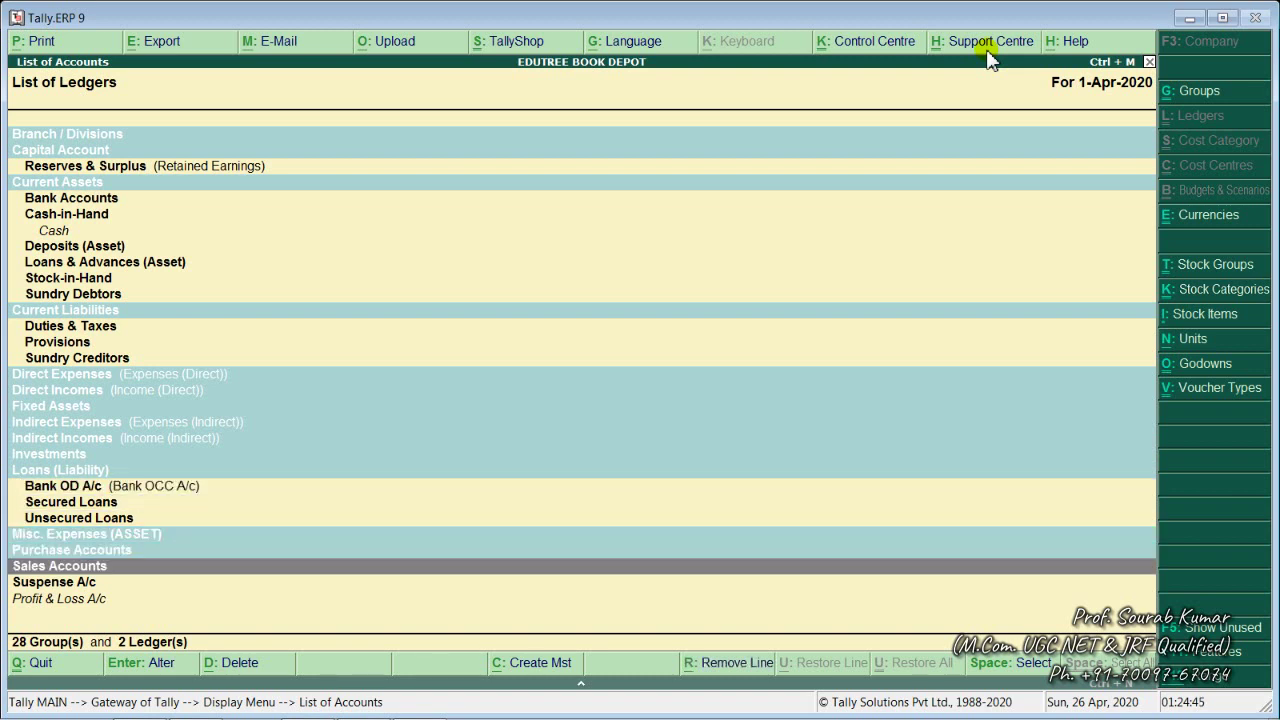
key(space)
key(Down)
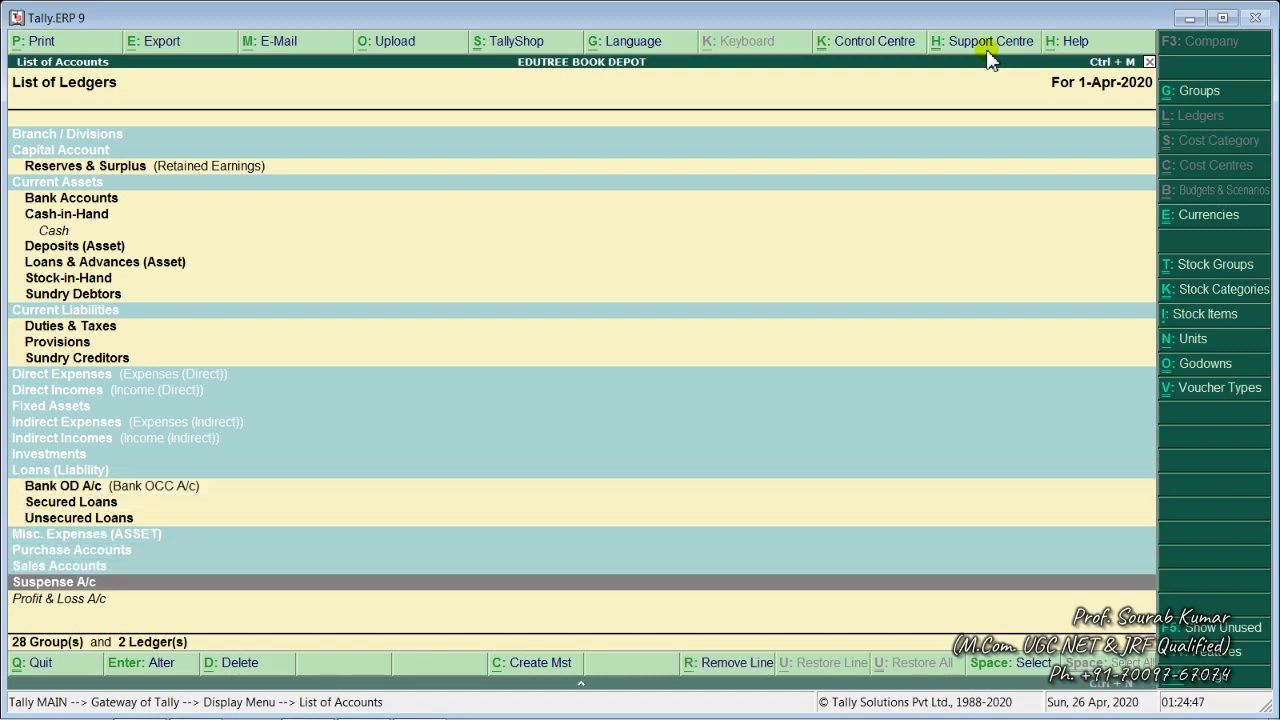
key(space)
key(Down)
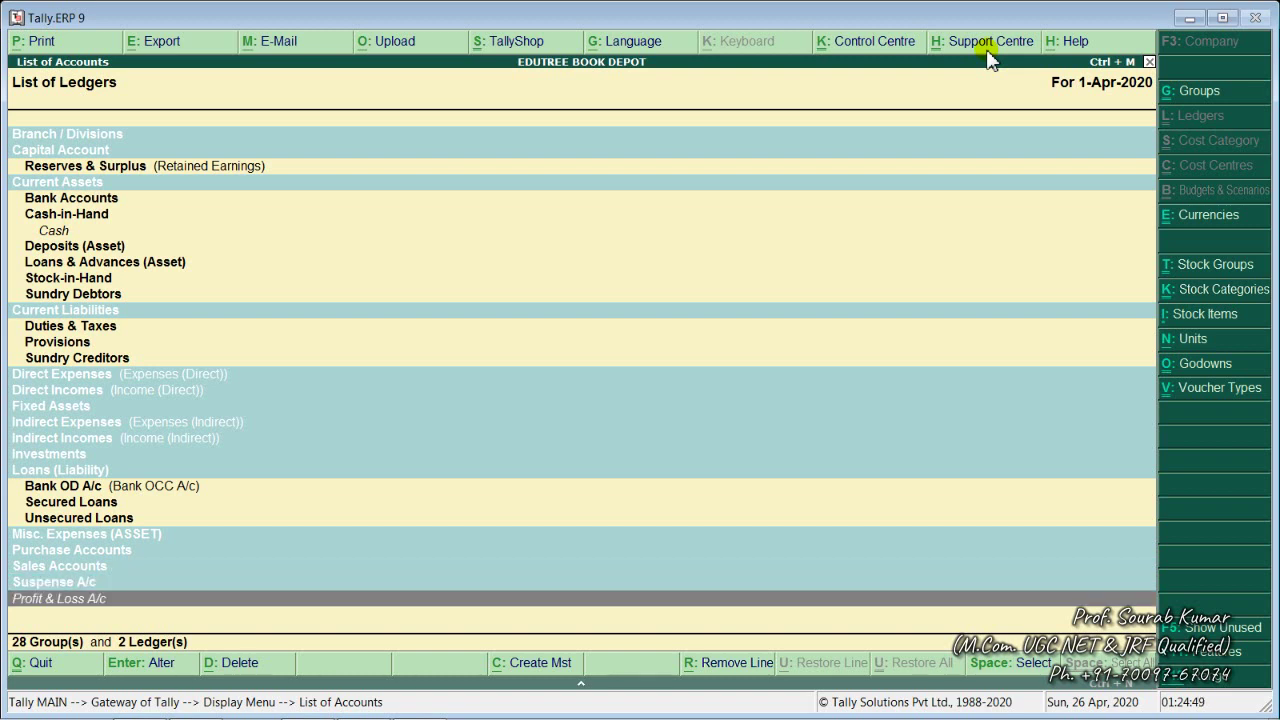
- Review the marked primary groups one by one from Capital Account down to Suspense A/c
key(Up)
key(Up)
key(Up)
key(Up)
key(Up)
key(Up)
key(Up)
key(Up)
key(Up)
key(Up)
key(Up)
key(Up)
key(Up)
key(Up)
key(Up)
key(Up)
key(Up)
key(Up)
key(Up)
key(Up)
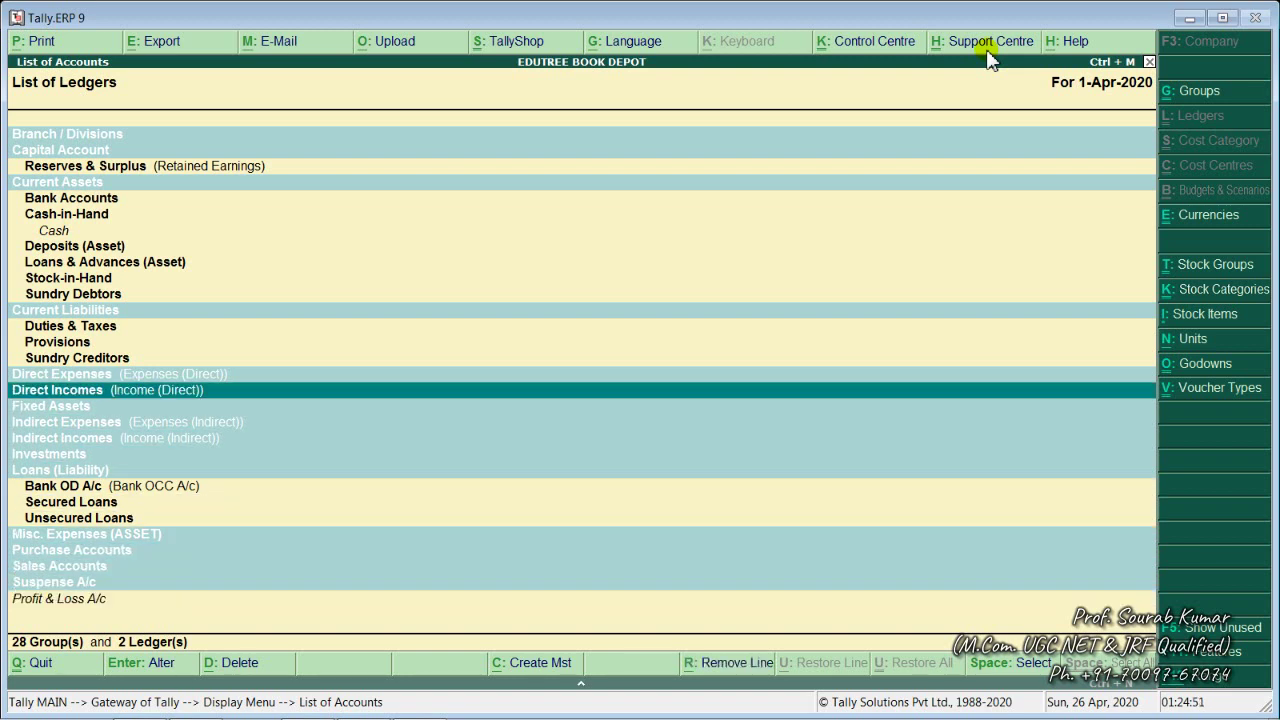
key(Up)
key(space)
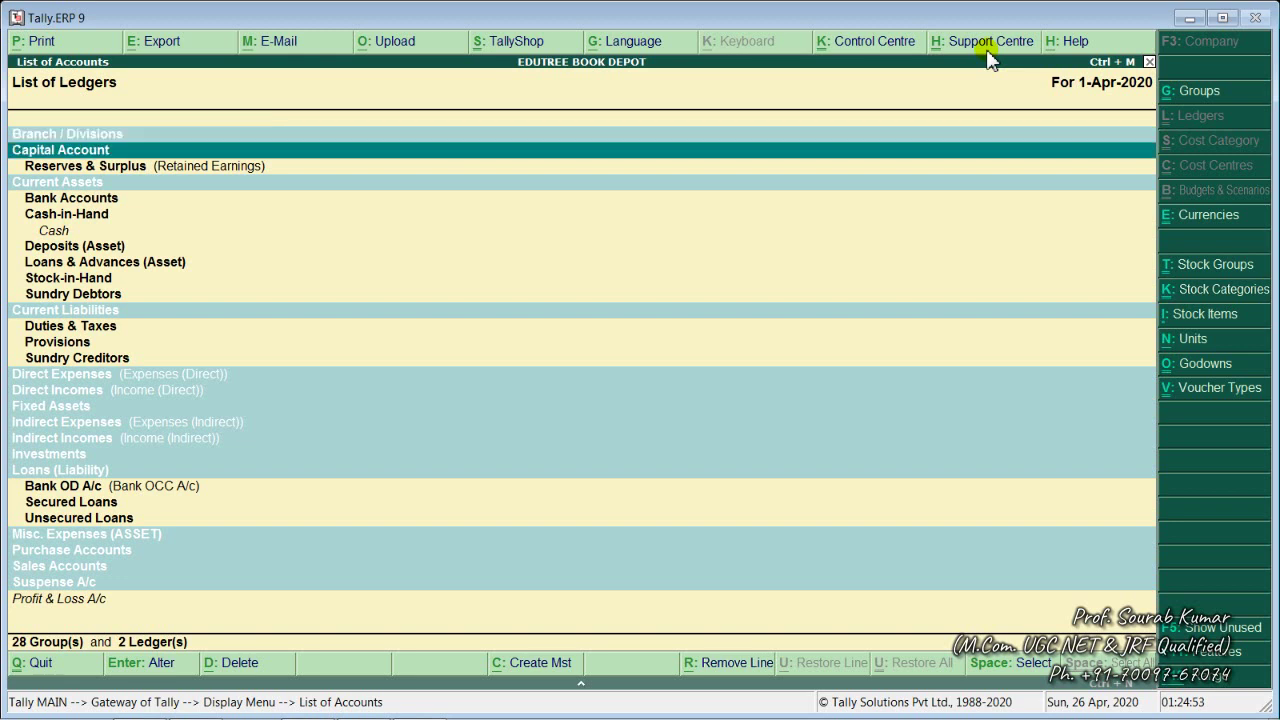
key(Down)
key(Down)
key(Down)
key(Up)
key(Up)
key(Up)
key(Up)
key(Up)
key(Down)
key(Down)
key(Down)
key(Down)
key(Down)
key(Down)
key(Down)
key(Down)
key(Down)
key(Down)
key(Down)
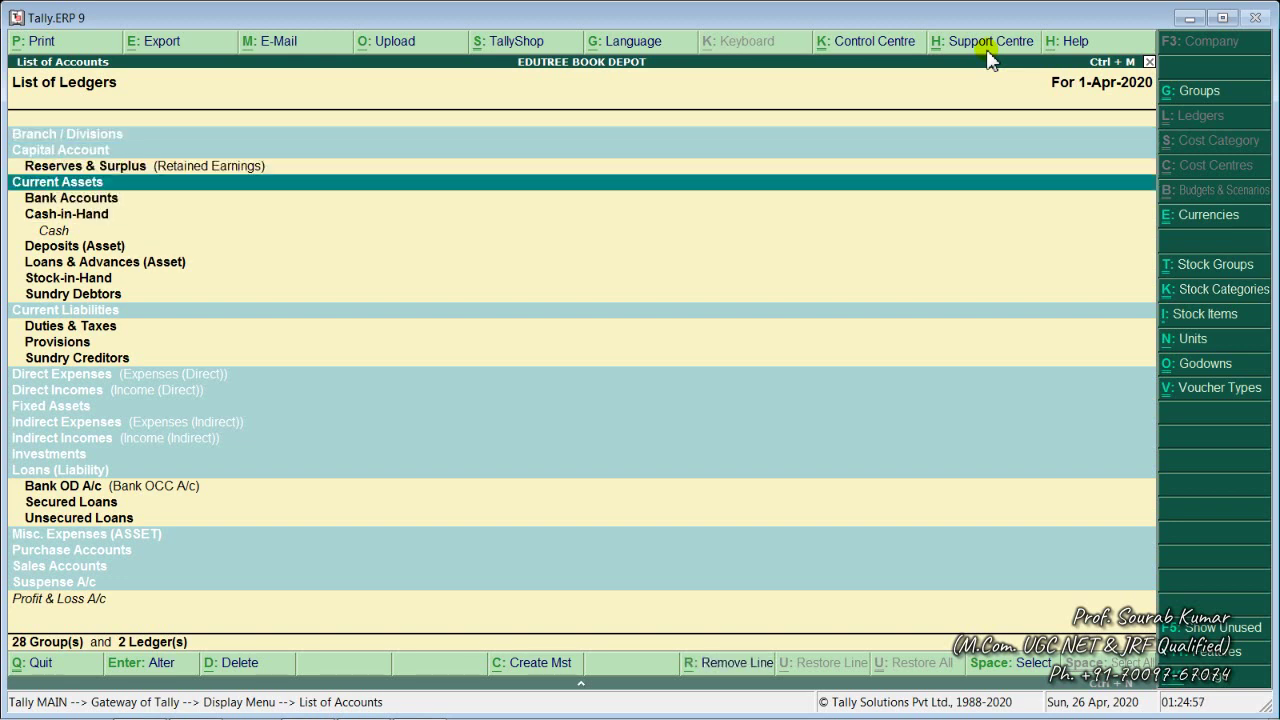
key(space)
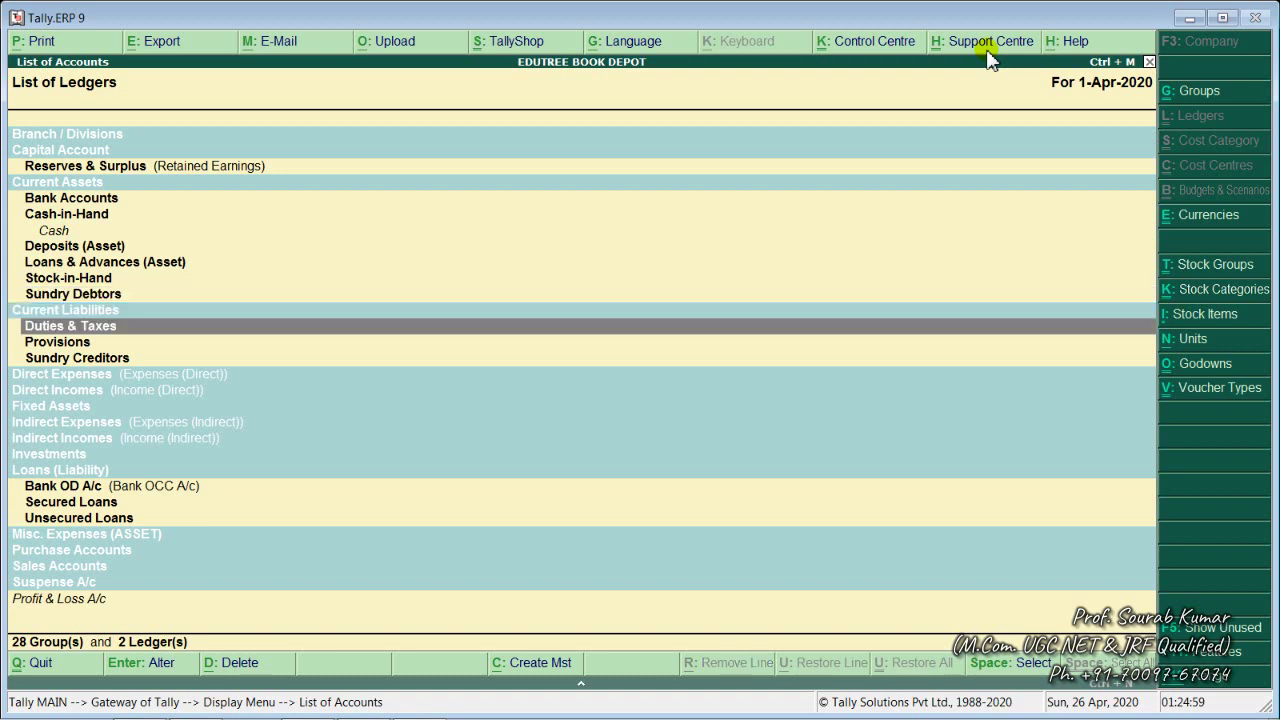
key(Down)
key(Down)
key(Down)
key(Down)
key(Down)
key(Down)
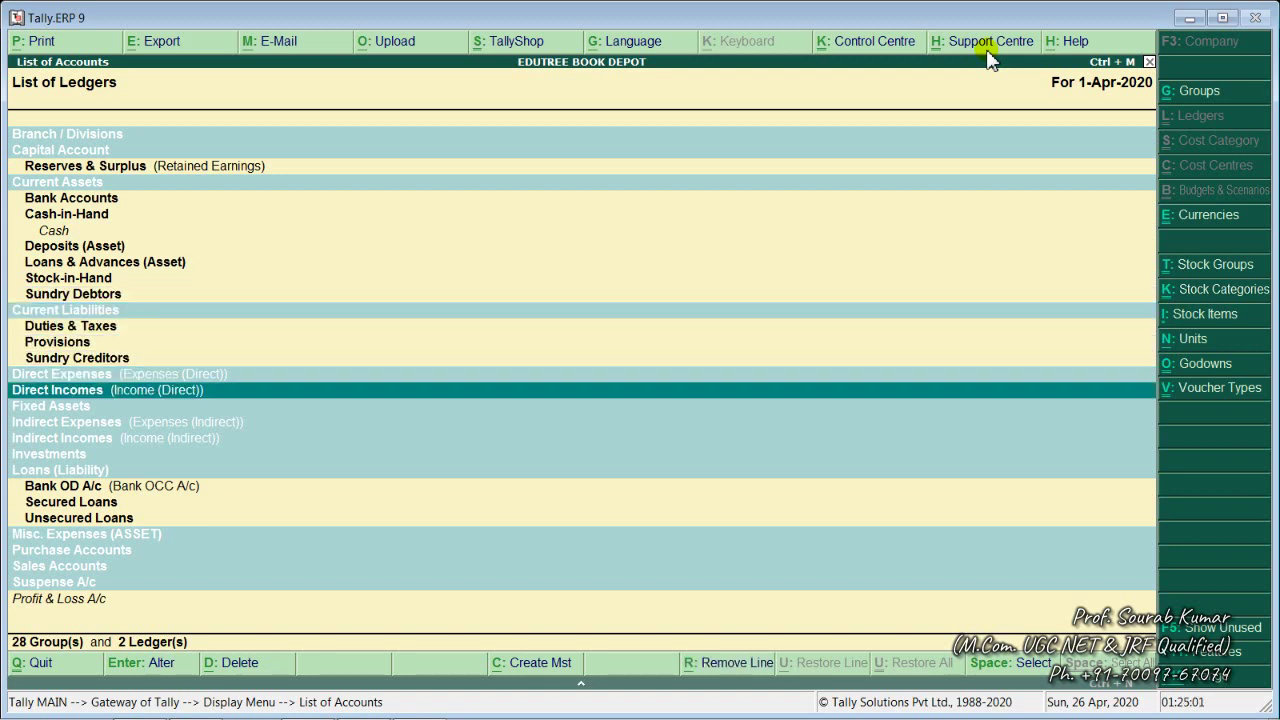
key(Down)
key(Down)
key(Down)
key(Down)
key(Down)
key(Down)
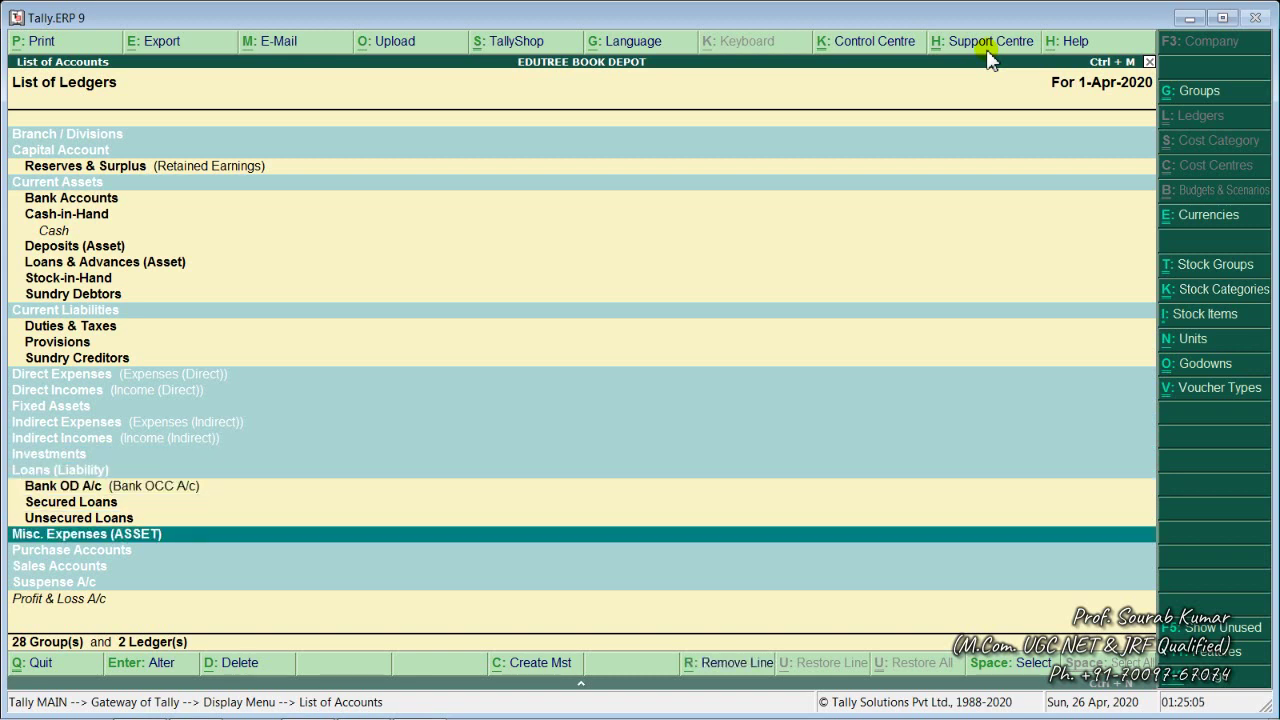
key(Down)
key(Down)
key(Down)
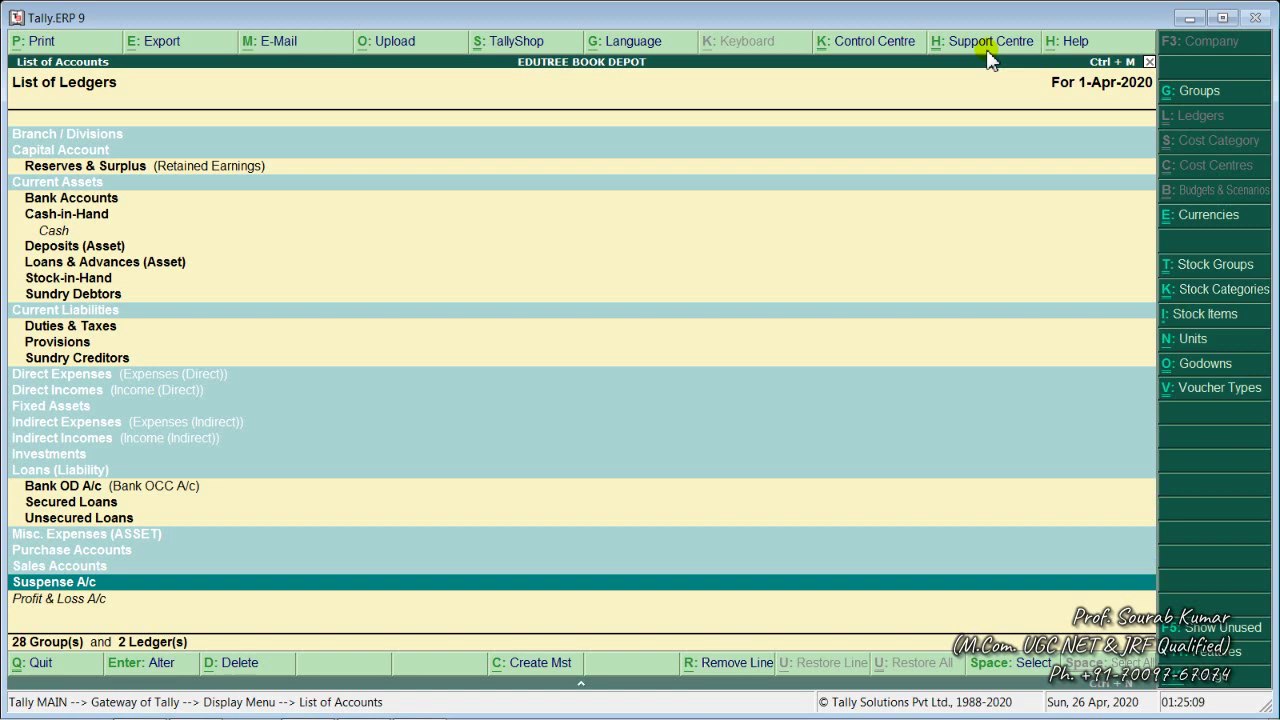
- Return to Current Assets and go through its sub-groups from Bank Accounts to Sundry Debtors
key(Up)
key(Up)
key(Up)
key(Up)
key(Up)
key(Up)
key(Up)
key(Up)
key(Up)
key(Up)
key(Up)
key(Up)
key(Up)
key(Up)
key(Up)
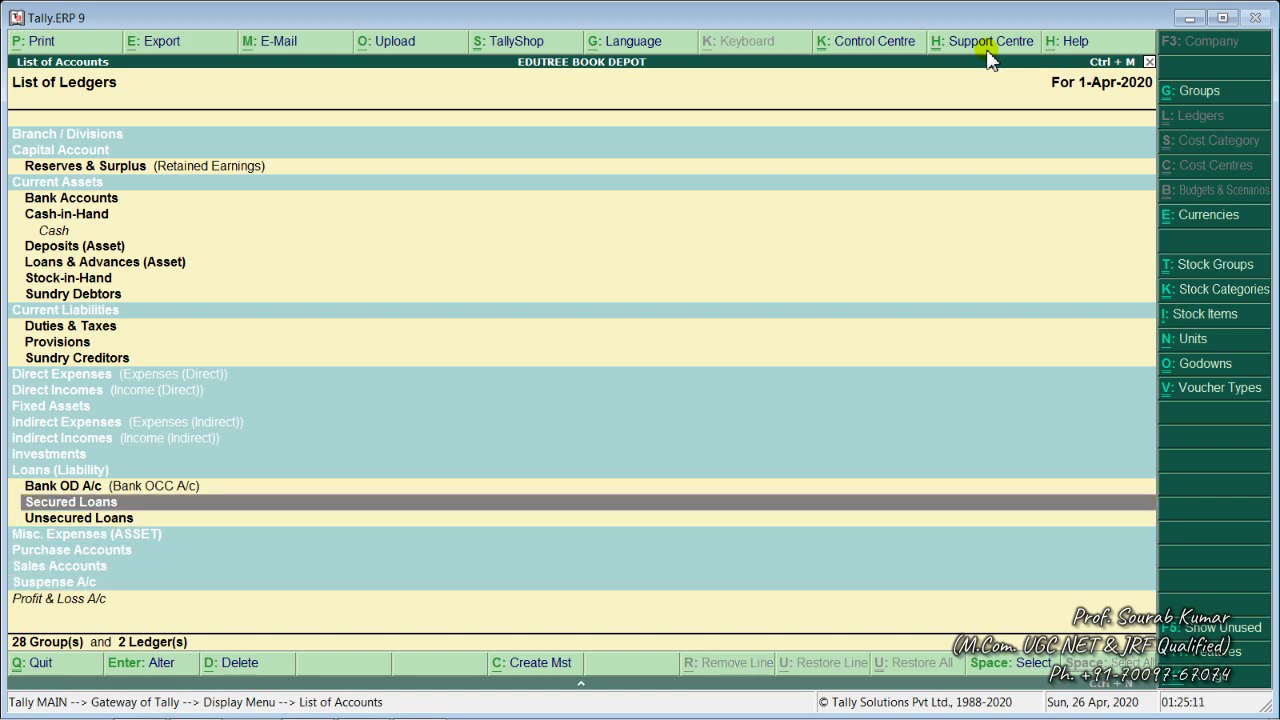
key(Up)
key(Up)
key(Up)
key(Up)
key(Up)
key(Up)
key(Up)
key(Up)
key(Up)
key(Up)
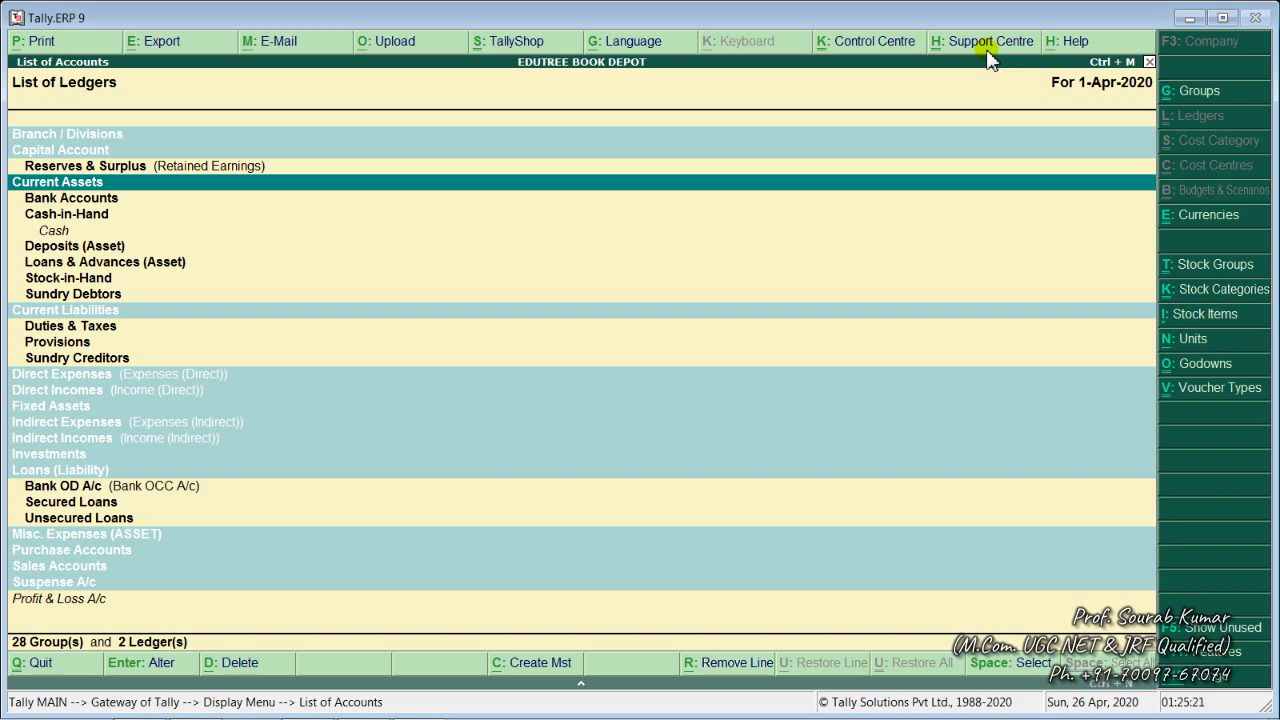
key(Up)
key(Down)
key(Down)
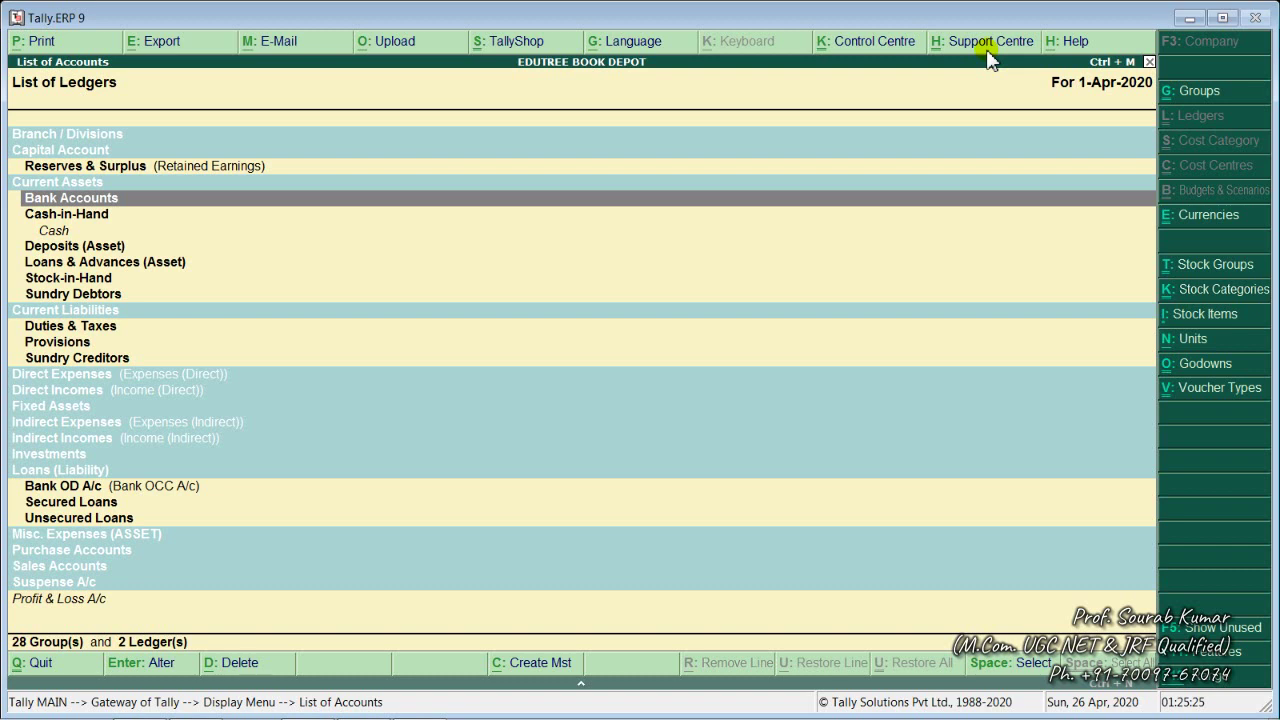
key(Down)
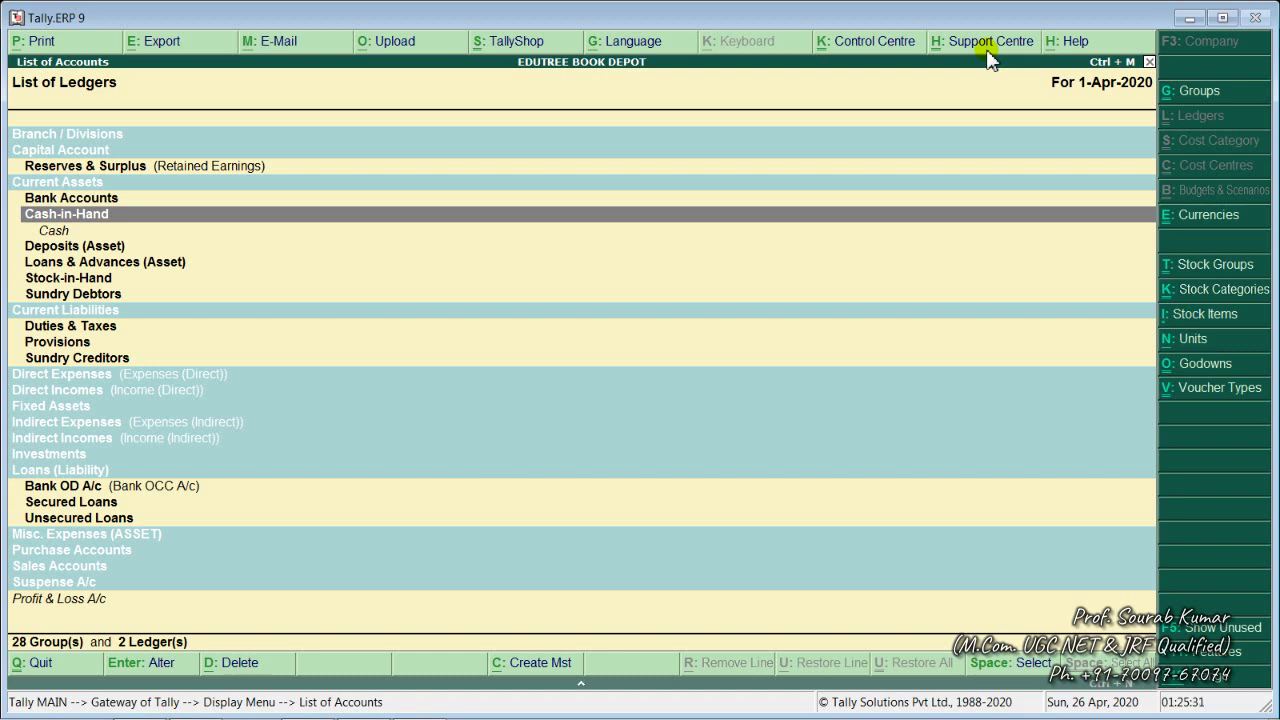
key(Down)
key(Down)
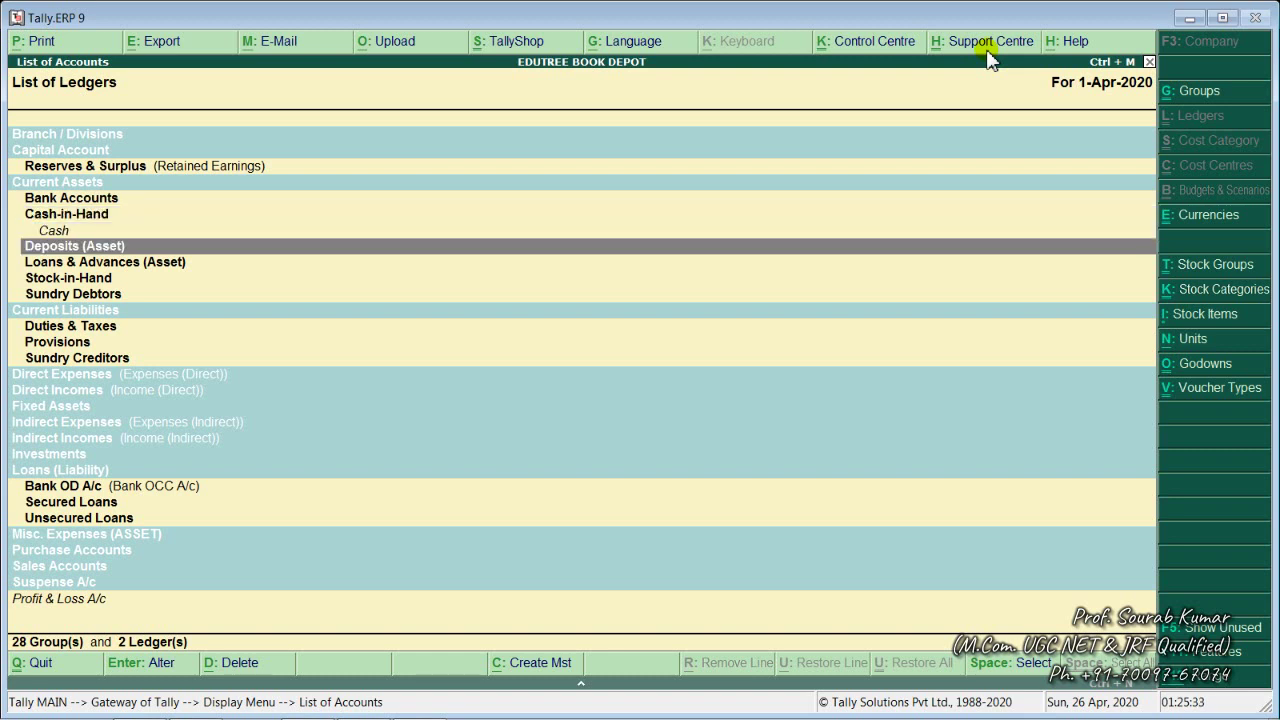
key(Down)
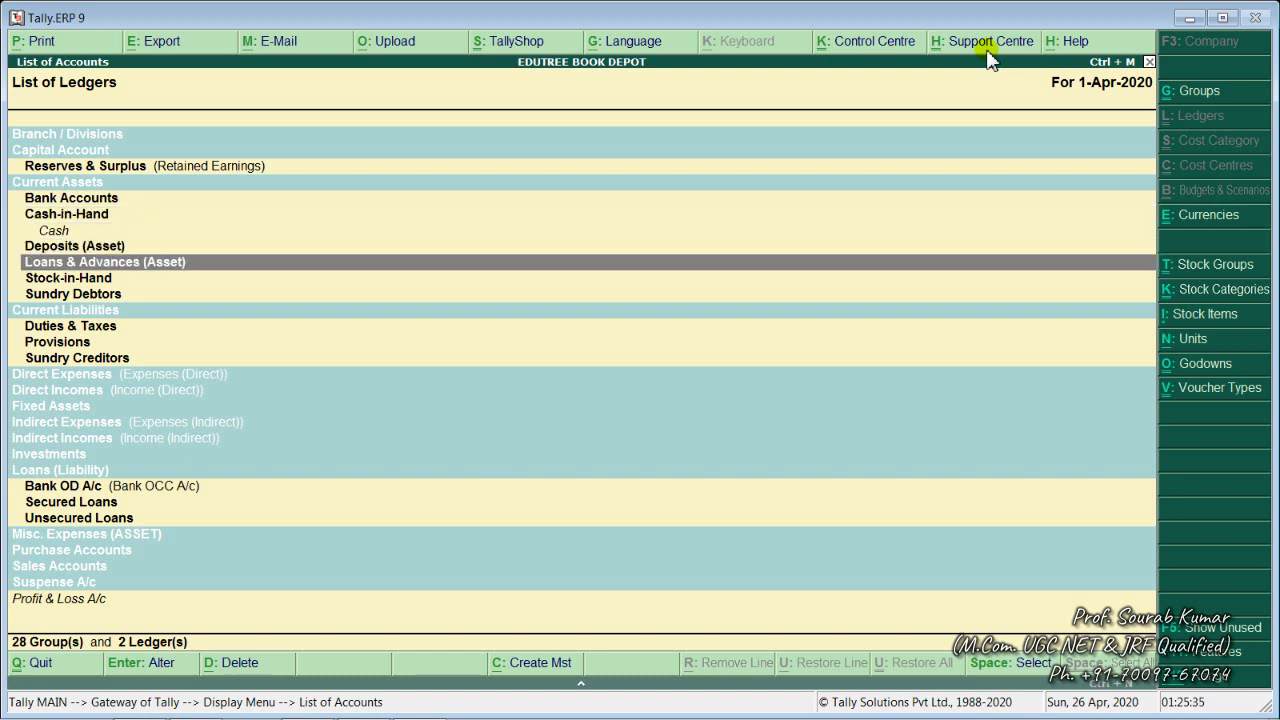
key(Down)
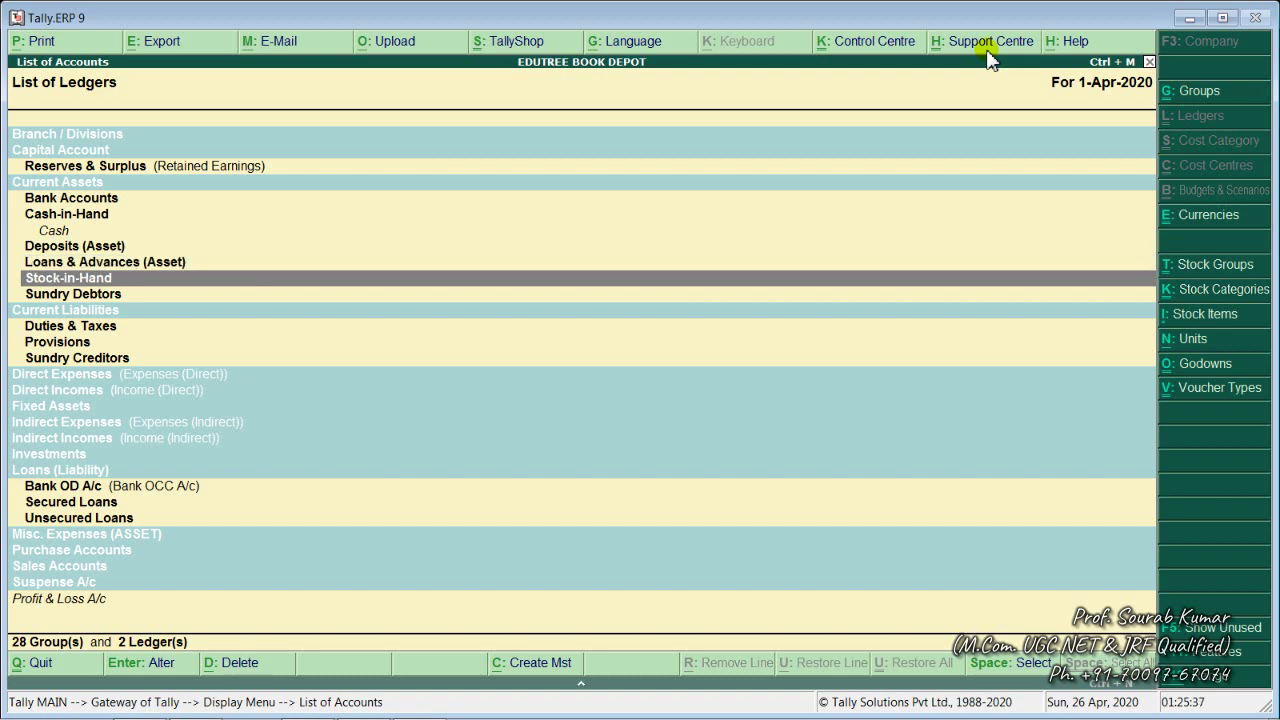
key(Down)
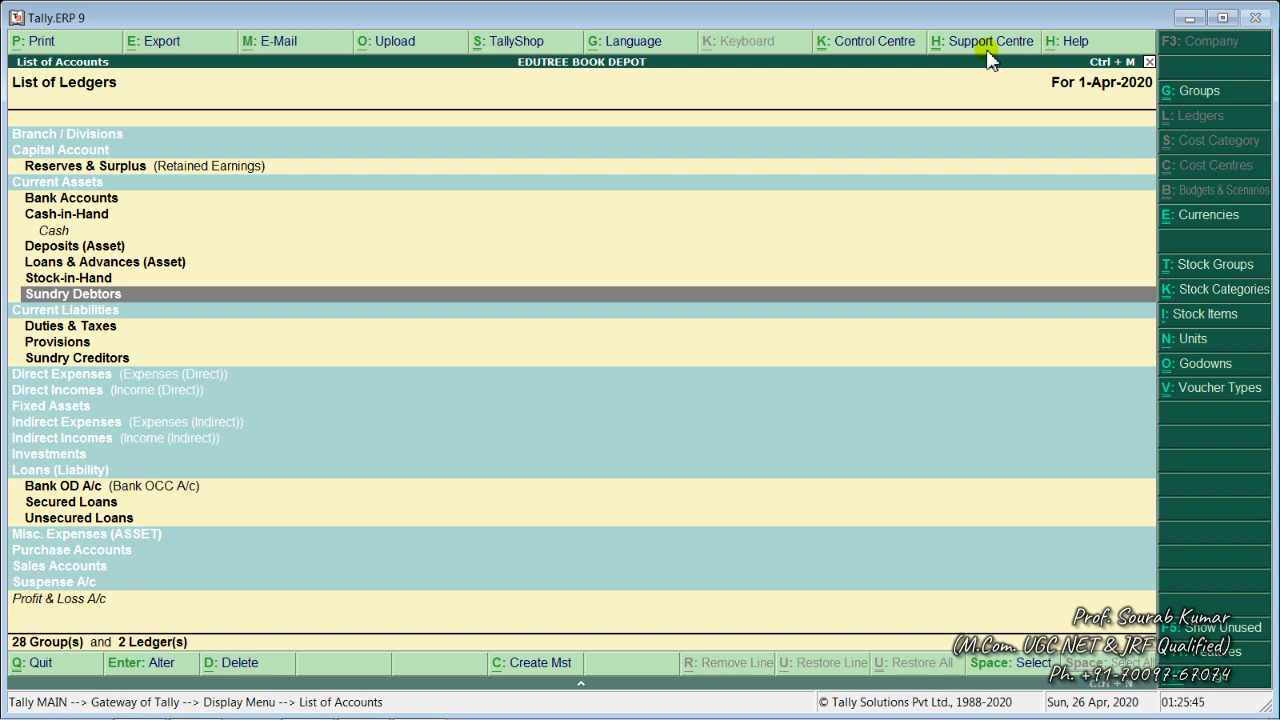
- Go through the sub-groups of Current Liabilities: Duties & Taxes, Provisions and Sundry Creditors
key(Down)
key(Down)
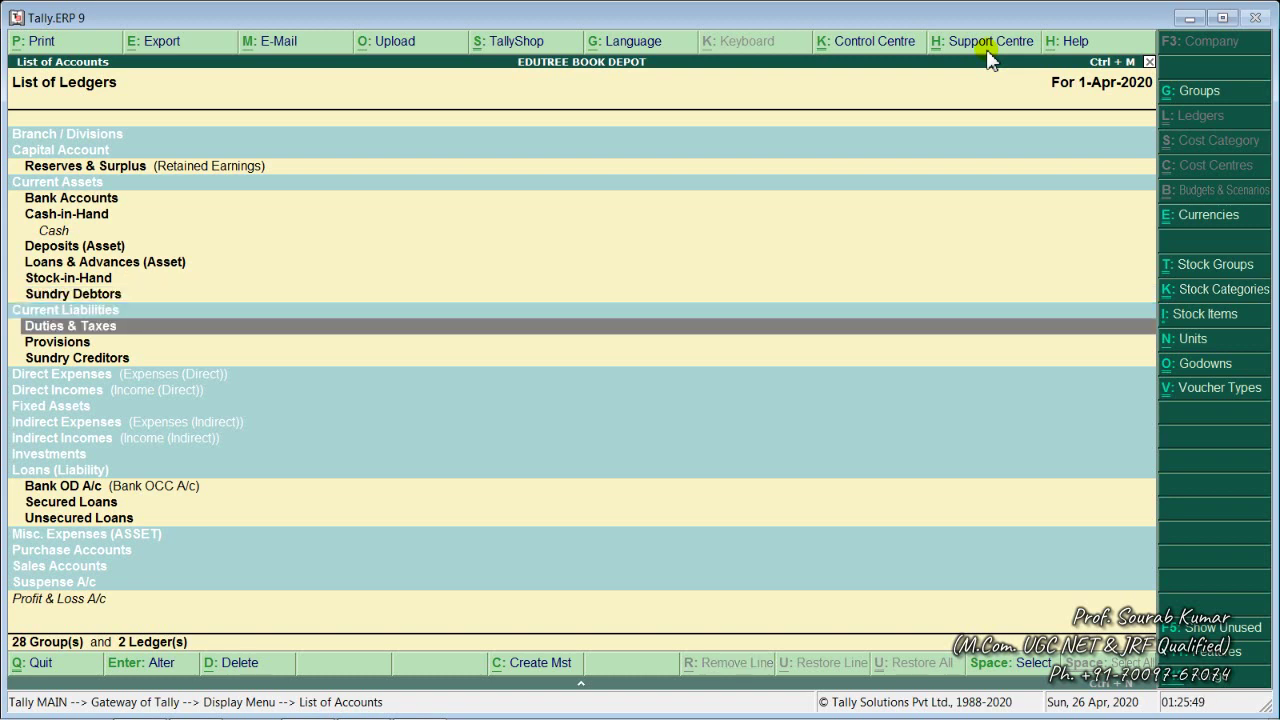
key(Down)
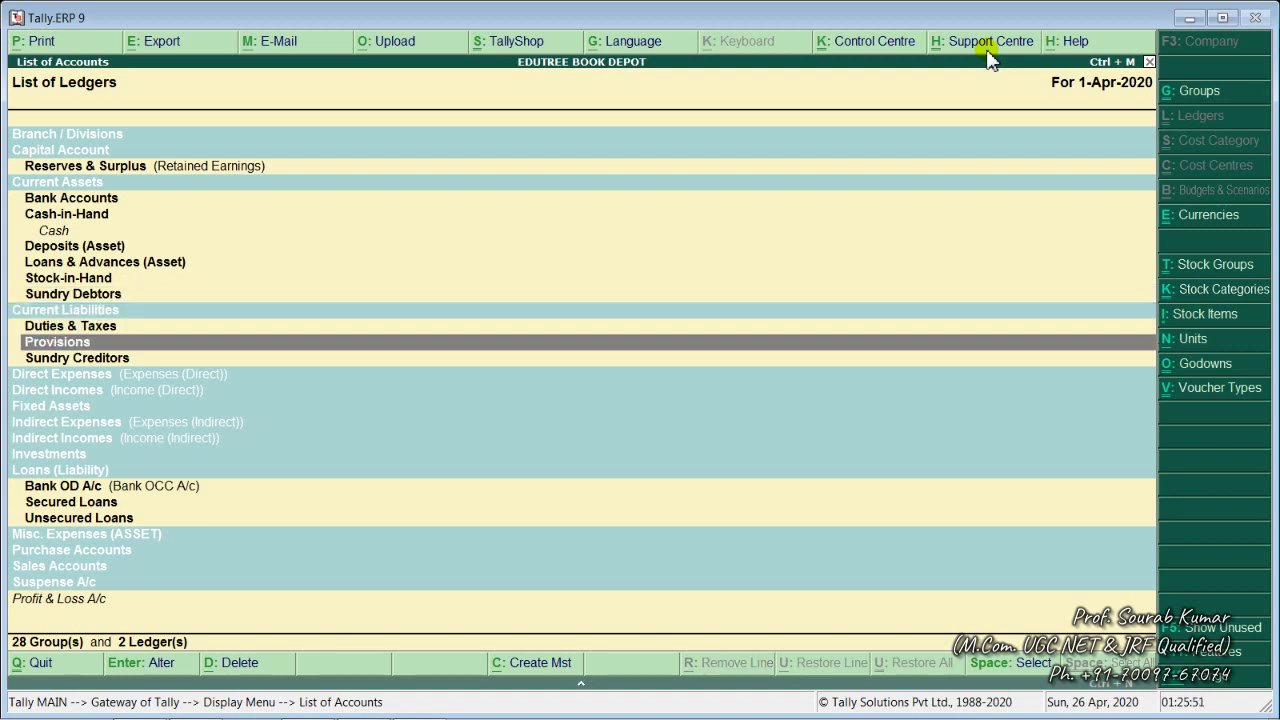
key(Down)
- Go through the sub-groups of Loans (Liability): Bank OD A/c, Secured Loans and Unsecured Loans
key(Down)
key(Down)
key(Down)
key(Down)
key(Down)
key(Down)
key(Down)
key(Down)
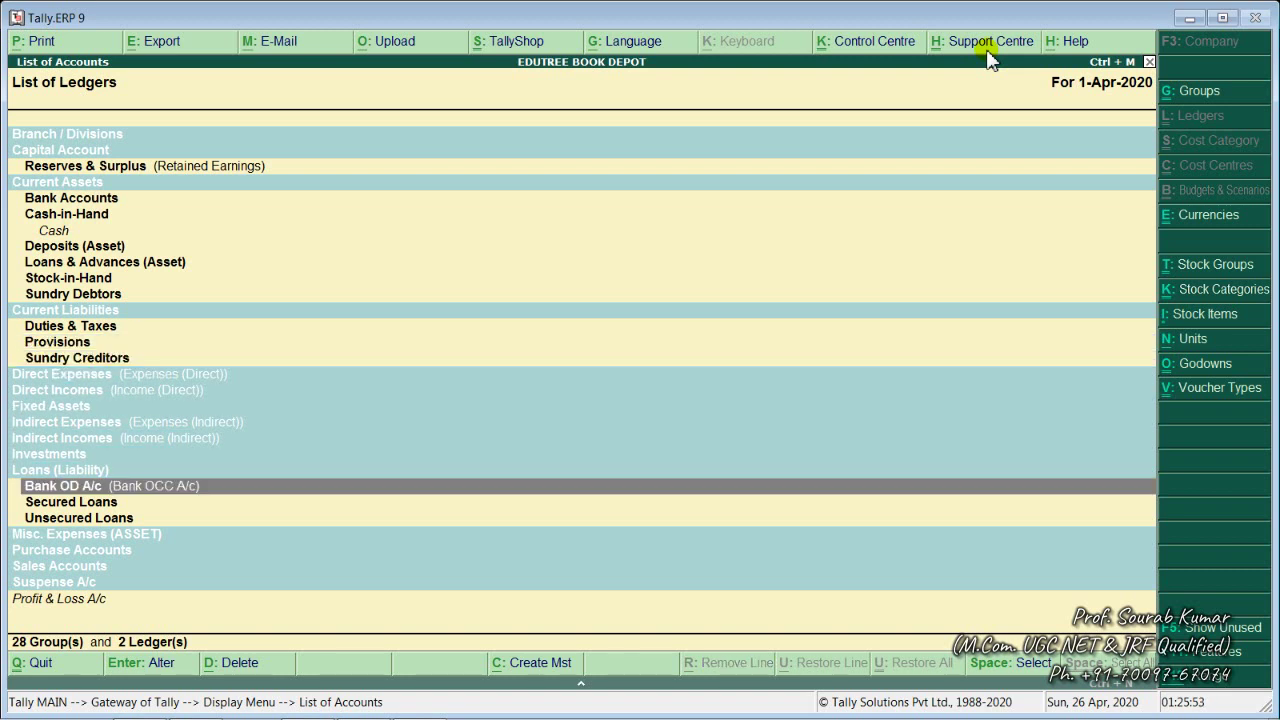
key(Down)
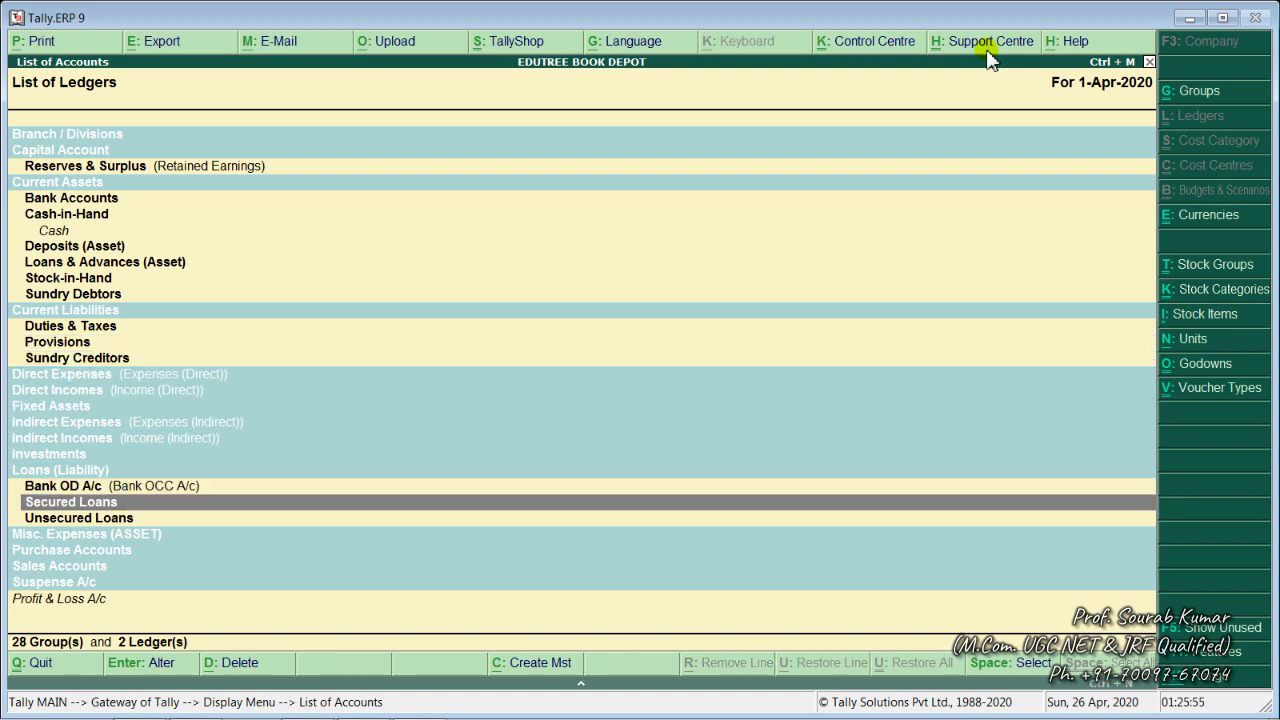
key(Down)
key(Down)
key(Down)
key(Down)
key(Down)
key(Down)
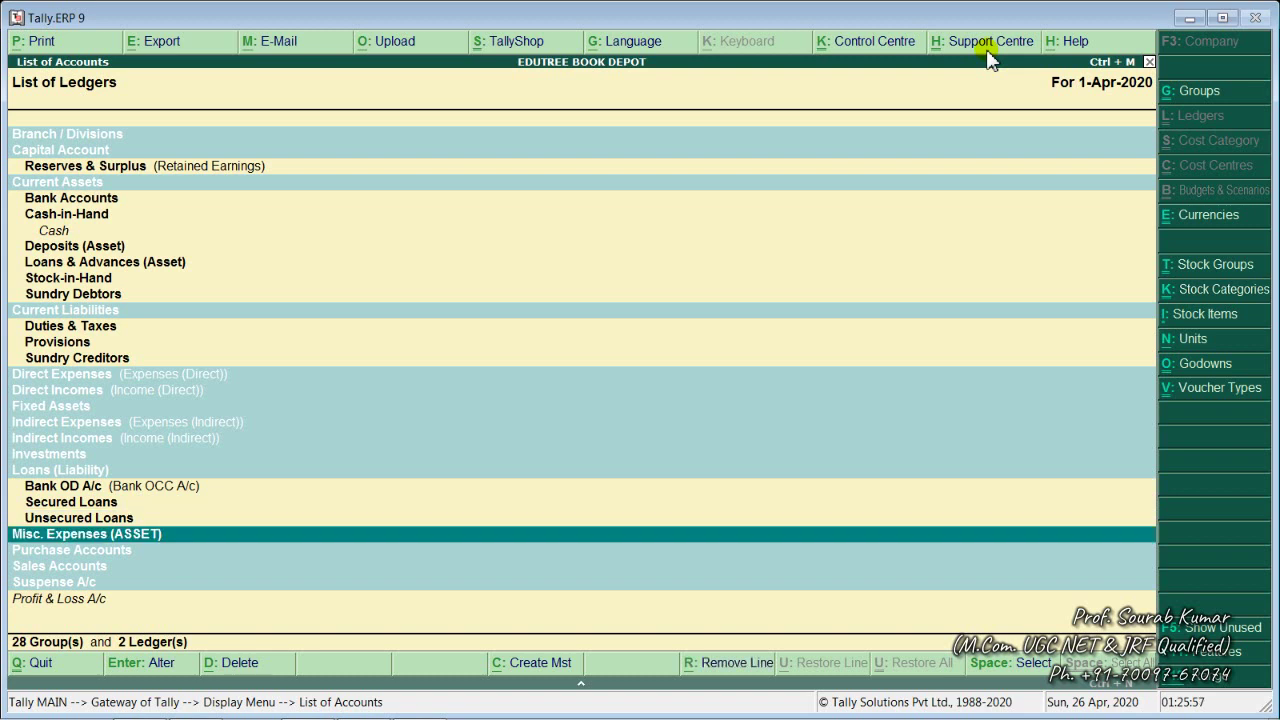
- Look over the whole list of primary groups and sub-groups once more, ending at Current Assets
key(Up)
key(Up)
key(Up)
key(Up)
key(Up)
key(Up)
key(Up)
key(Up)
key(Up)
key(Up)
key(Up)
key(Up)
key(Up)
key(Up)
key(Up)
key(Up)
key(Up)
key(Up)
key(Up)
key(Up)
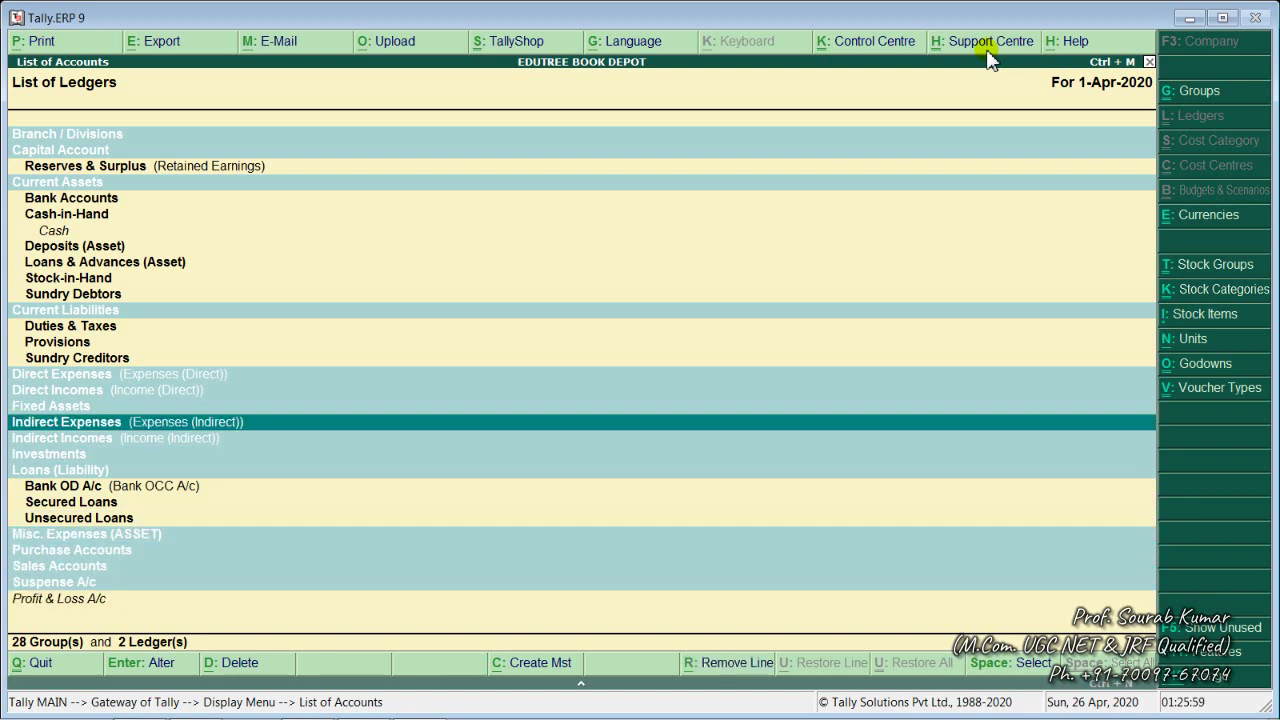
key(Down)
key(Down)
key(Down)
key(Down)
key(Down)
key(Down)
key(Down)
key(Down)
key(Down)
key(Down)
key(Down)
key(Down)
key(Down)
key(Down)
key(Down)
key(Down)
key(Down)
key(Down)
key(Down)
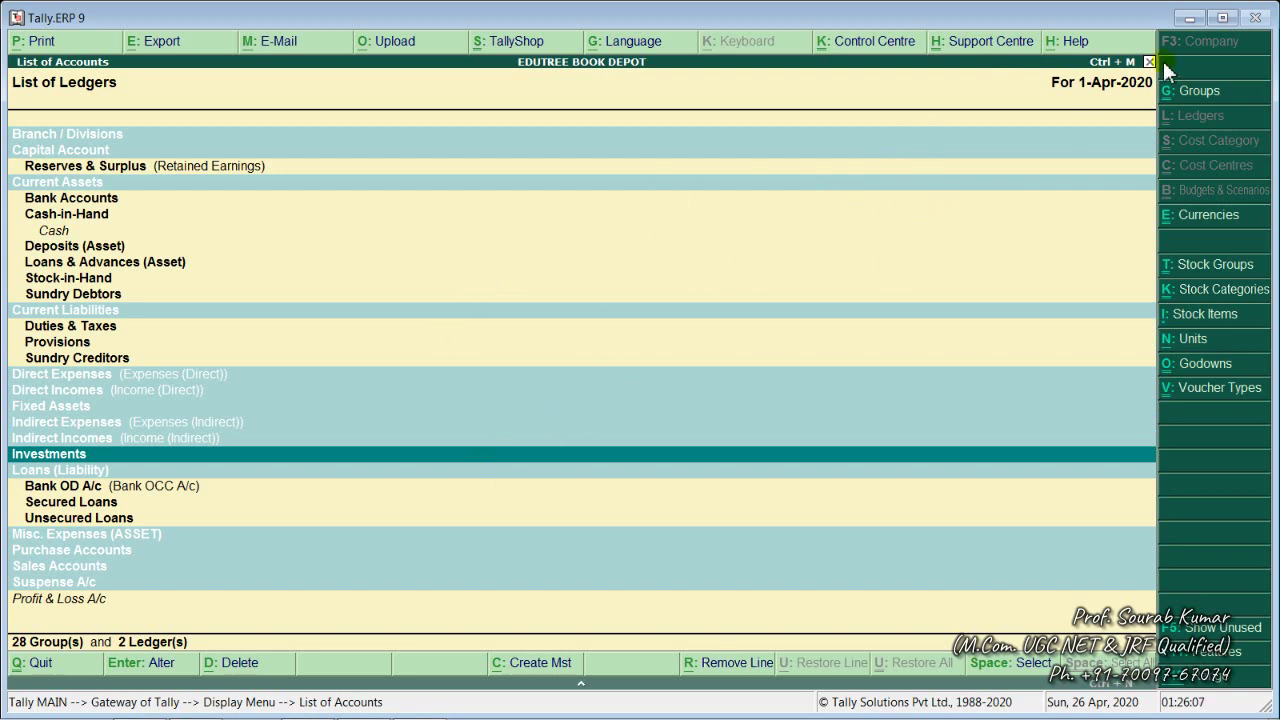
key(Up)
key(Up)
key(Up)
key(Up)
key(Up)
key(Up)
key(Up)
key(Up)
key(Up)
key(Up)
key(Up)
key(Up)
key(Up)
key(Up)
key(Up)
key(Up)
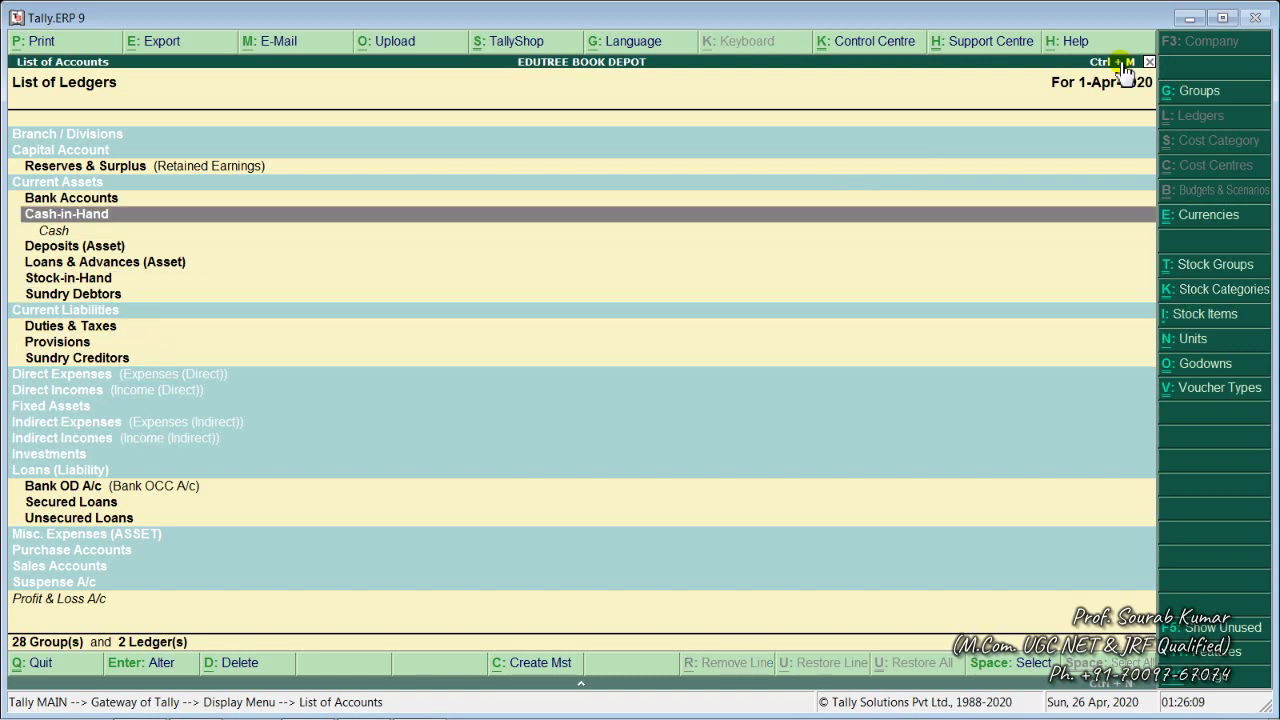
key(Up)
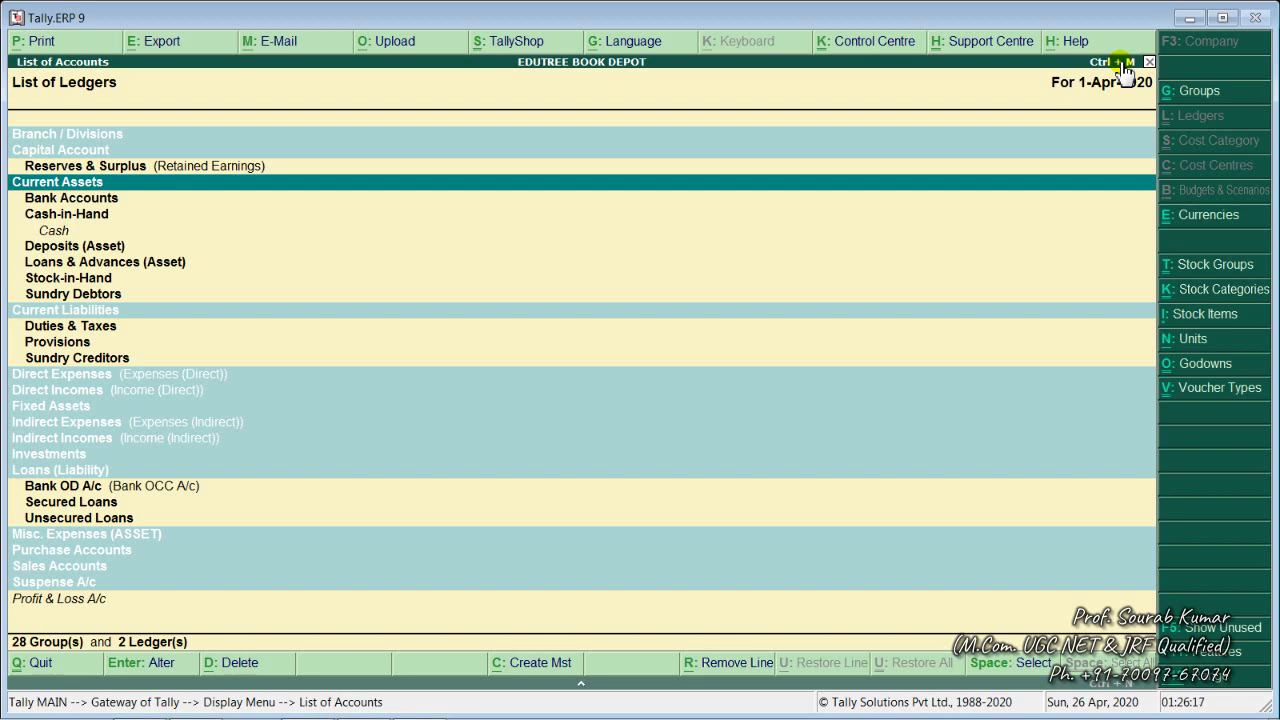
- Close the List of Accounts and return to Accounts Info. in the Gateway of Tally
key(Escape)
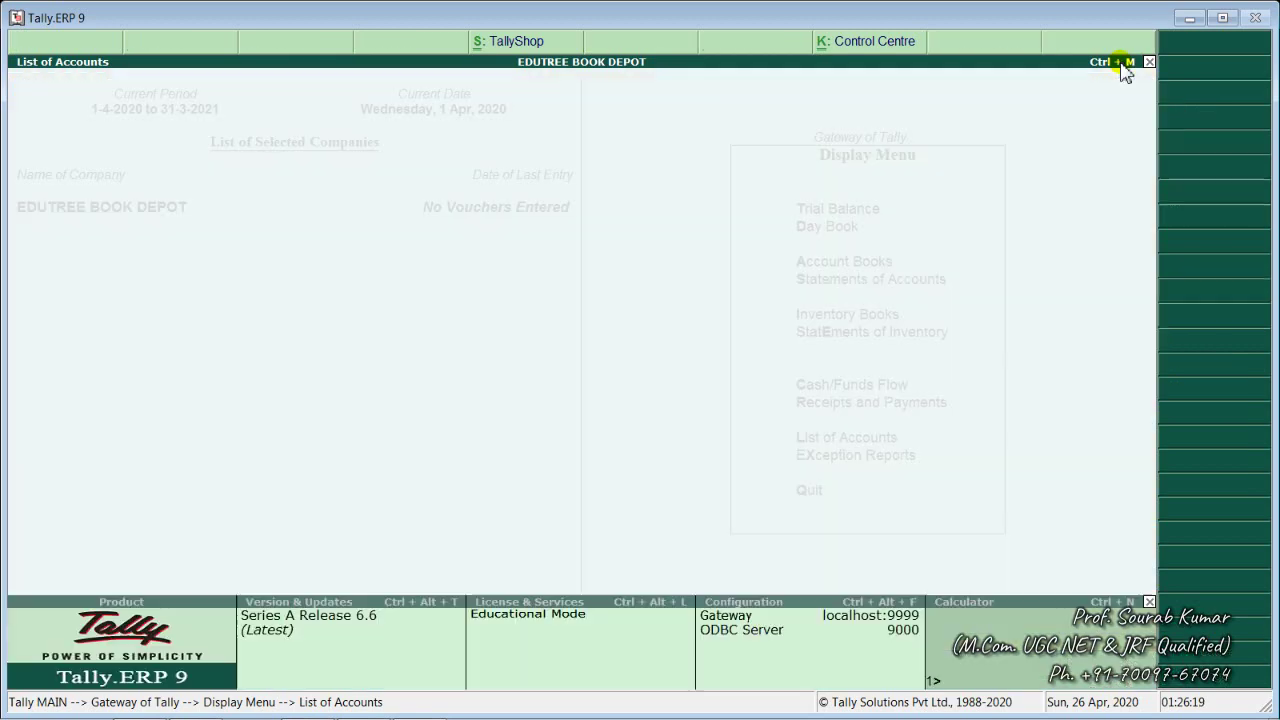
key(Escape)
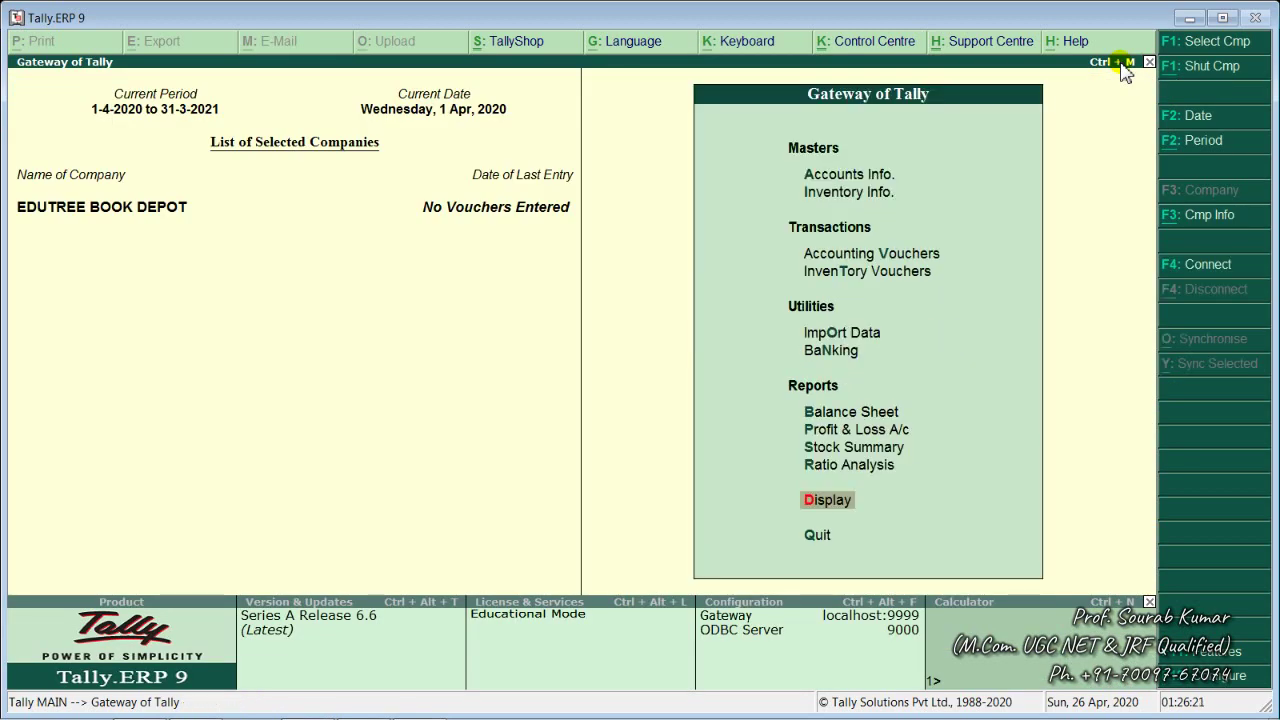
key(Up)
key(Up)
key(Up)
key(Up)
key(Up)
key(Up)
key(Up)
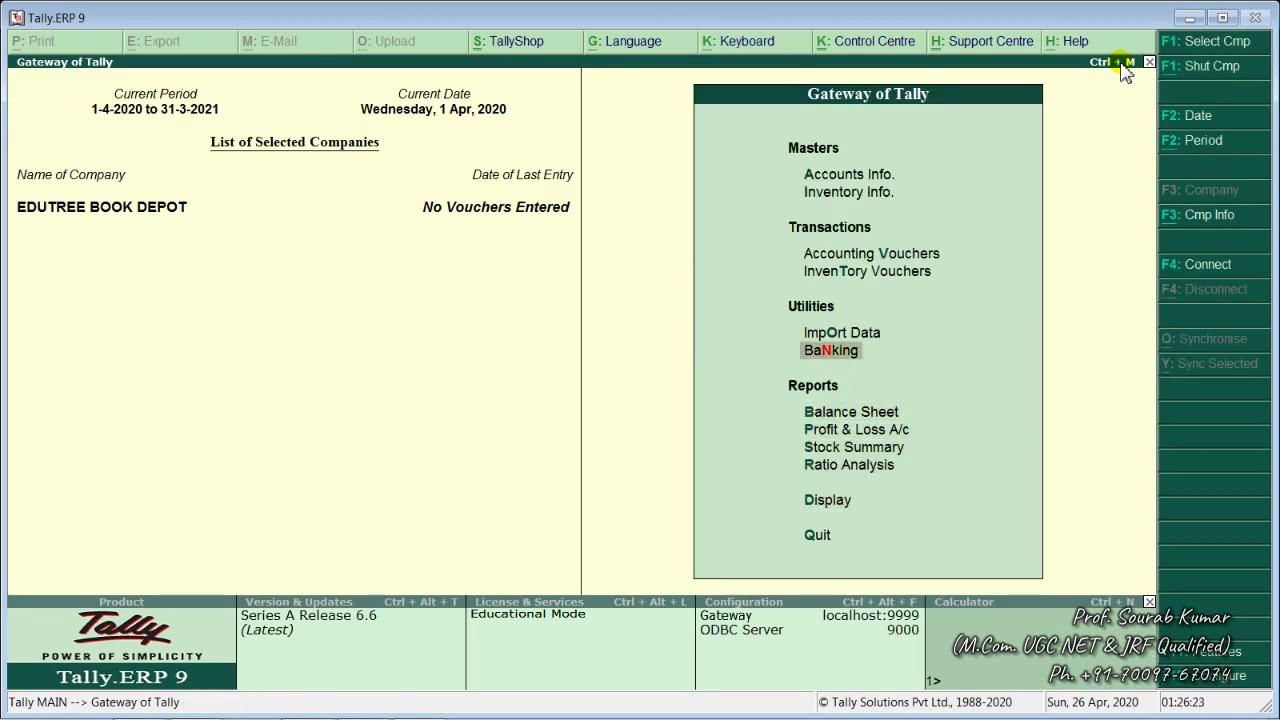
key(Up)
key(Up)
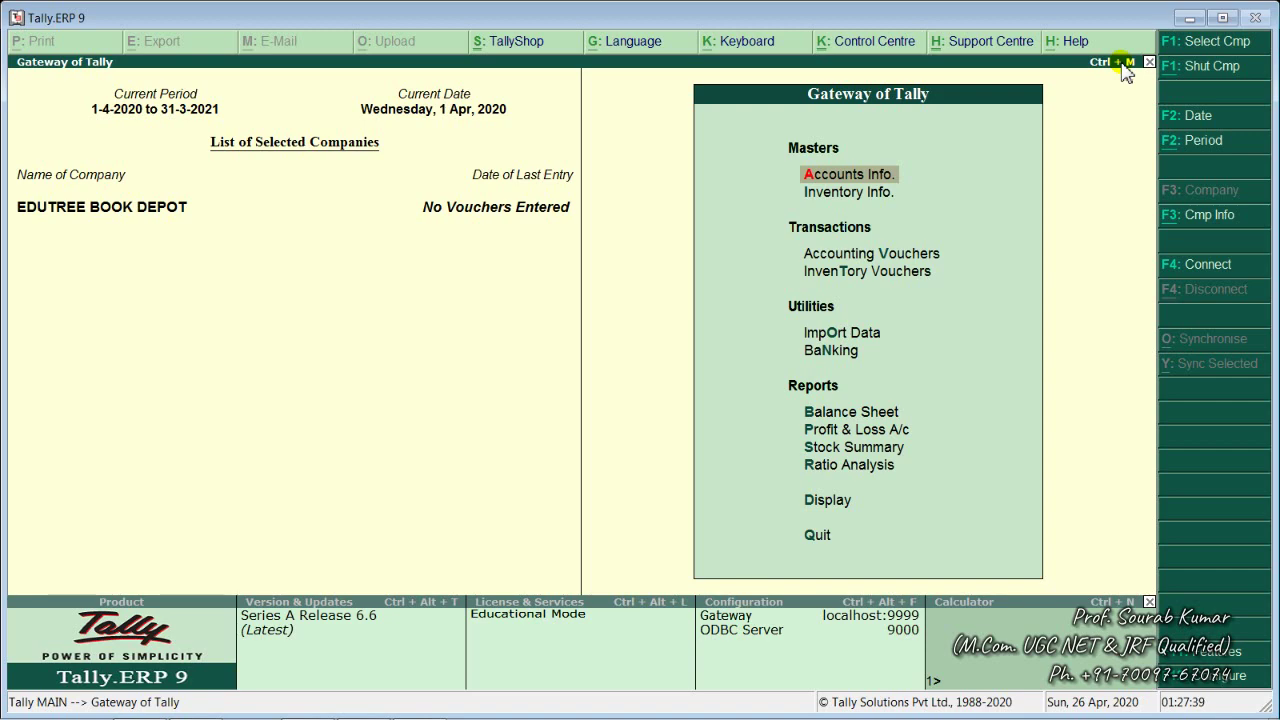
- Reopen the List of Accounts to view the predefined groups, and return to the Gateway of Tally
key(d)
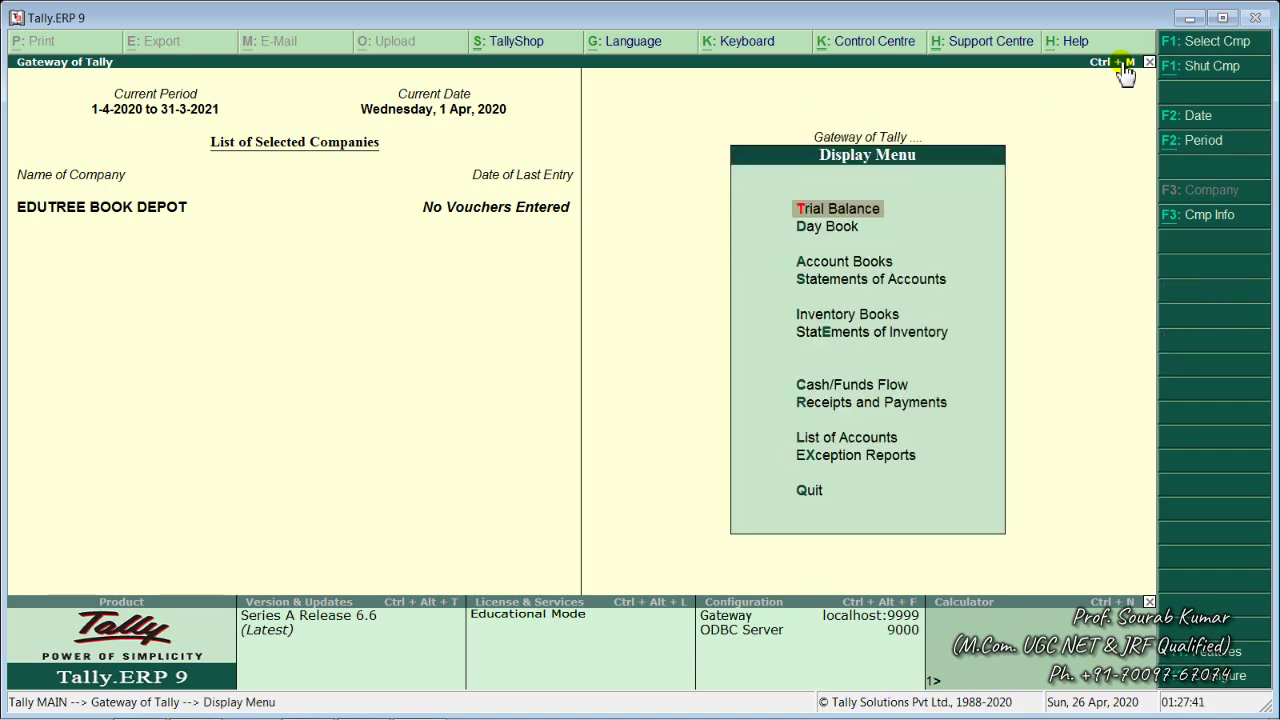
key(l)
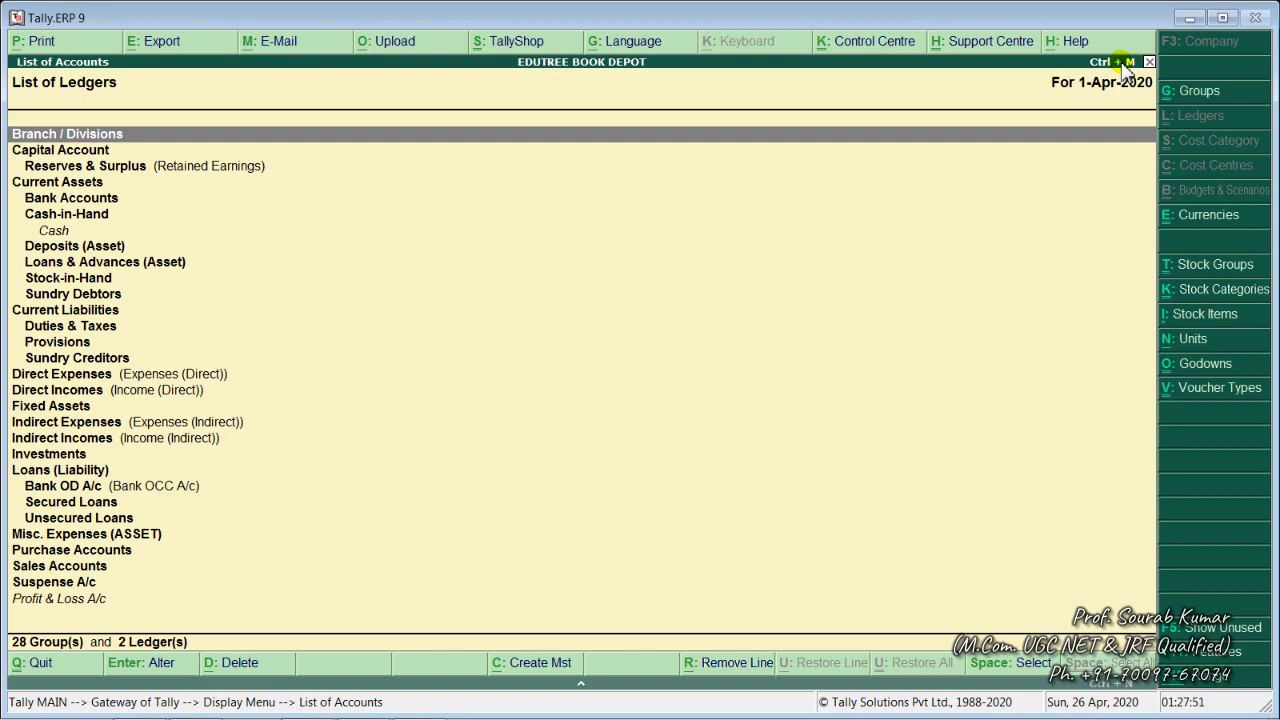
key(Escape)
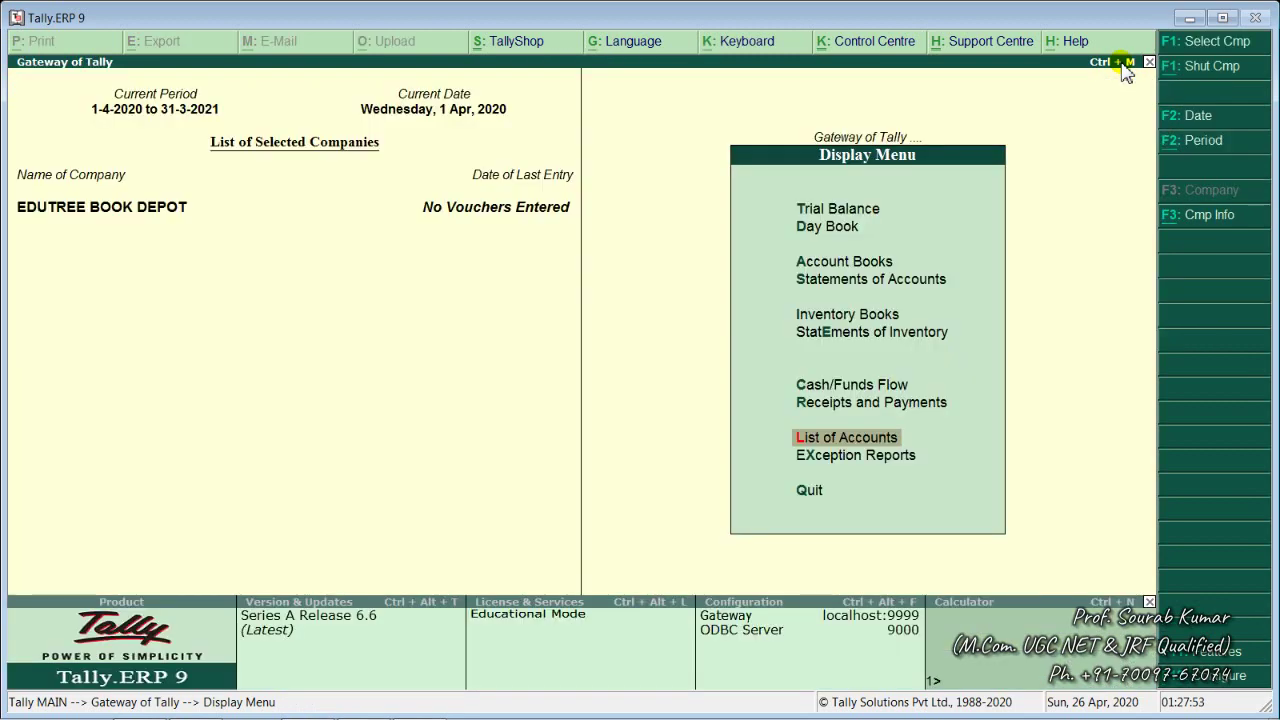
key(Up)
key(Up)
key(Up)
key(Up)
key(Up)
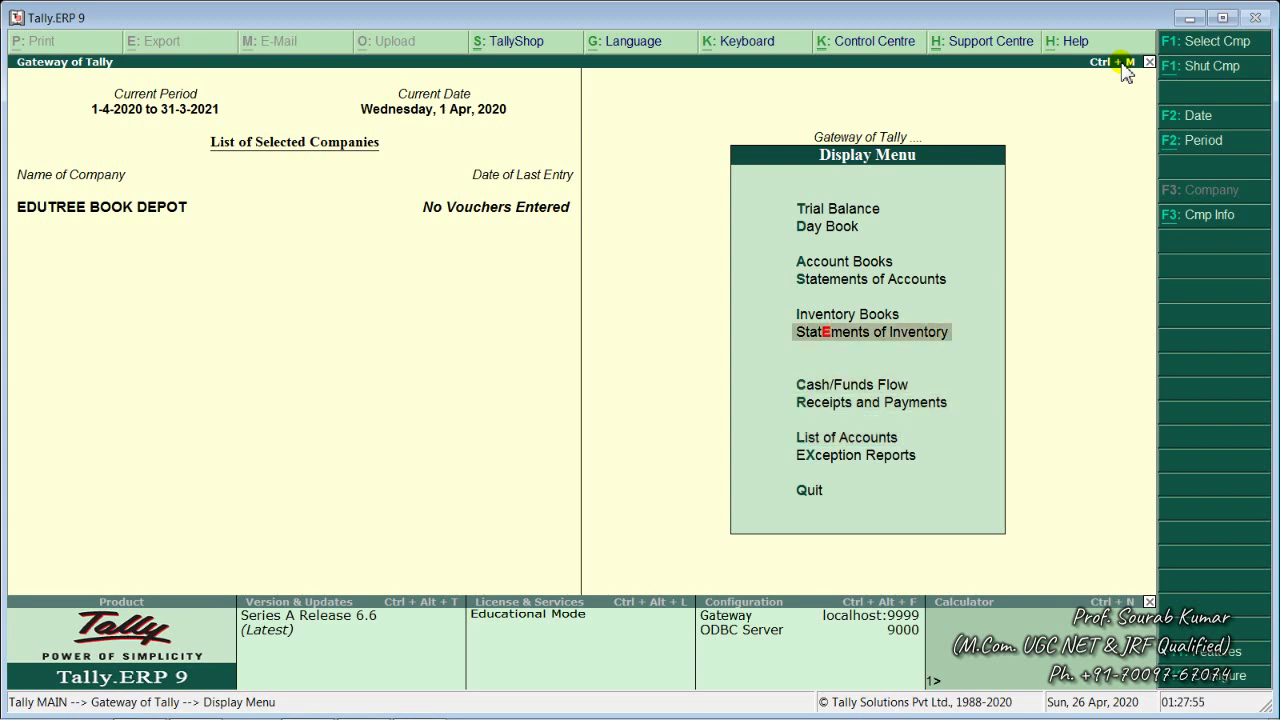
key(Escape)
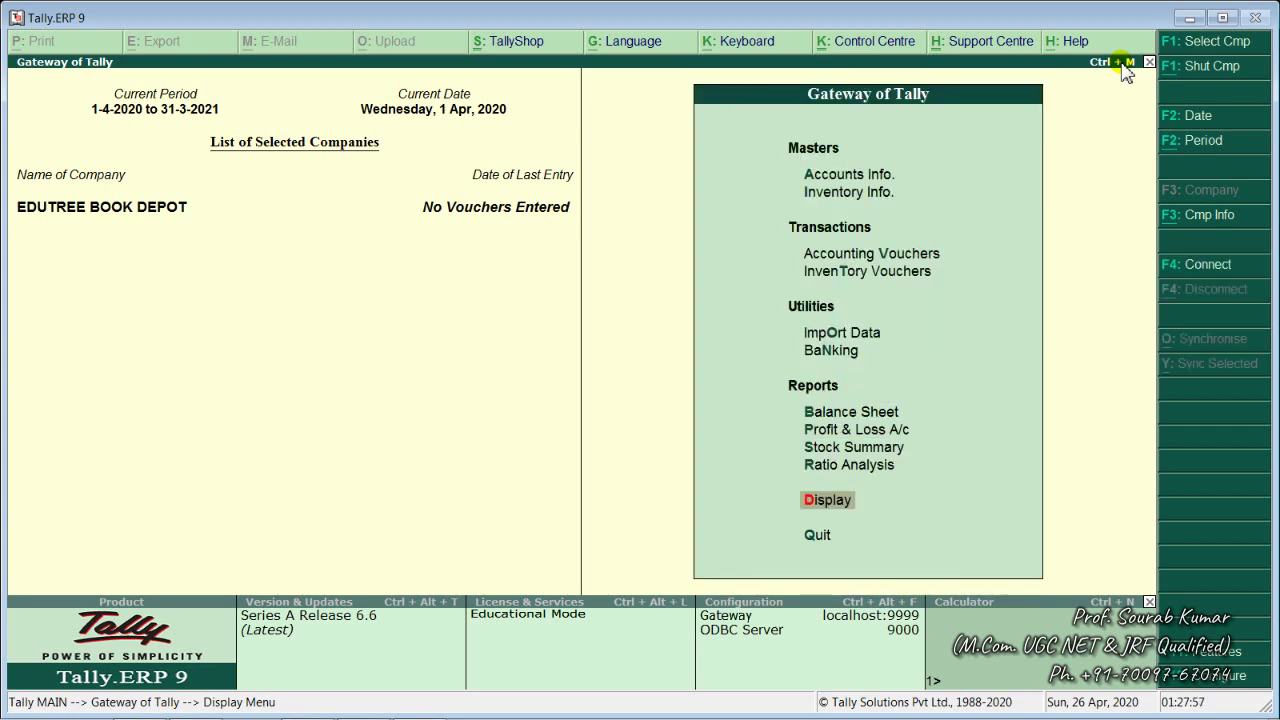
- Open the creation form for a single account group under Accounts Info
key(Up)
key(Up)
key(Up)
key(Up)
key(Up)
key(Up)
key(Up)
key(Up)
key(Up)
key(Up)
key(Up)
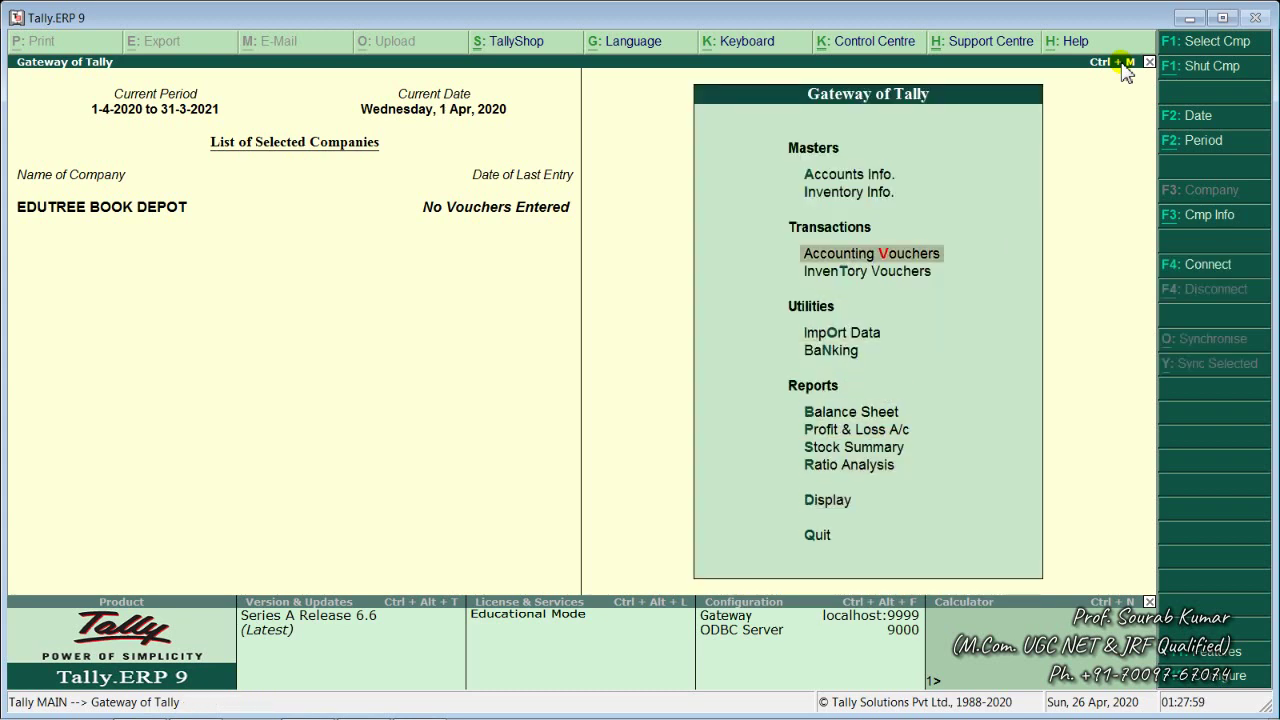
key(Down)
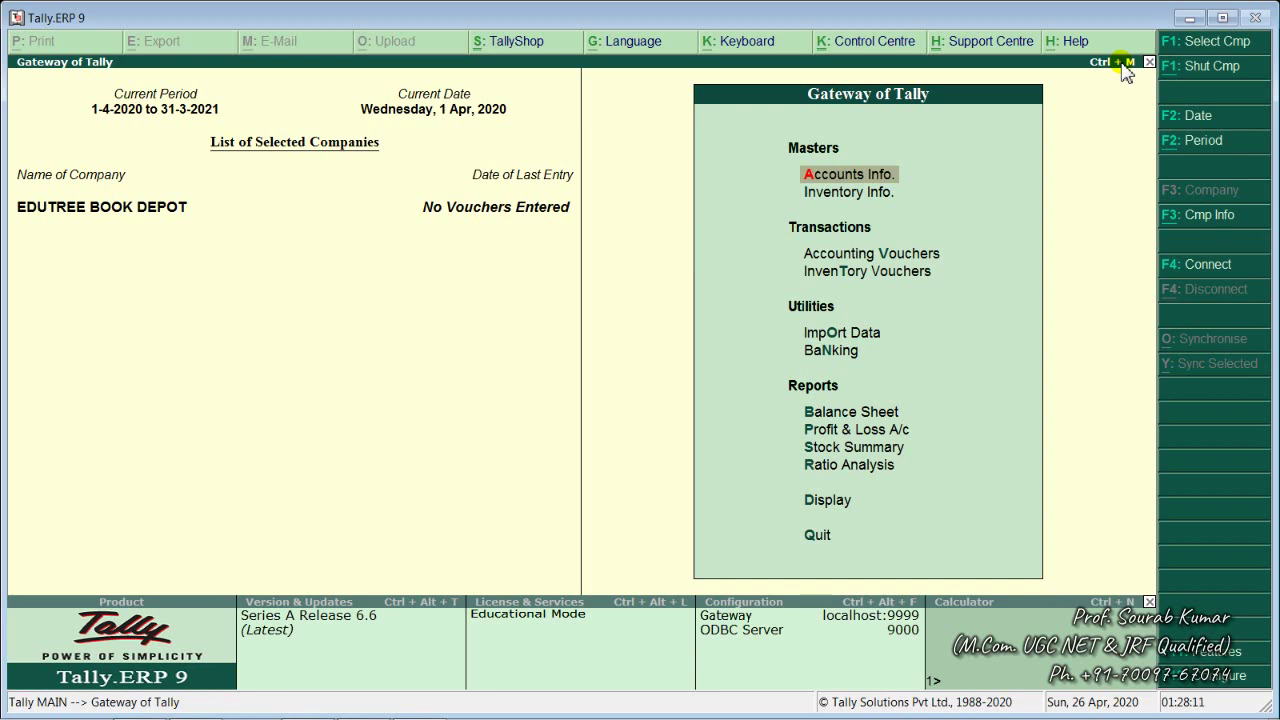
key(Return)
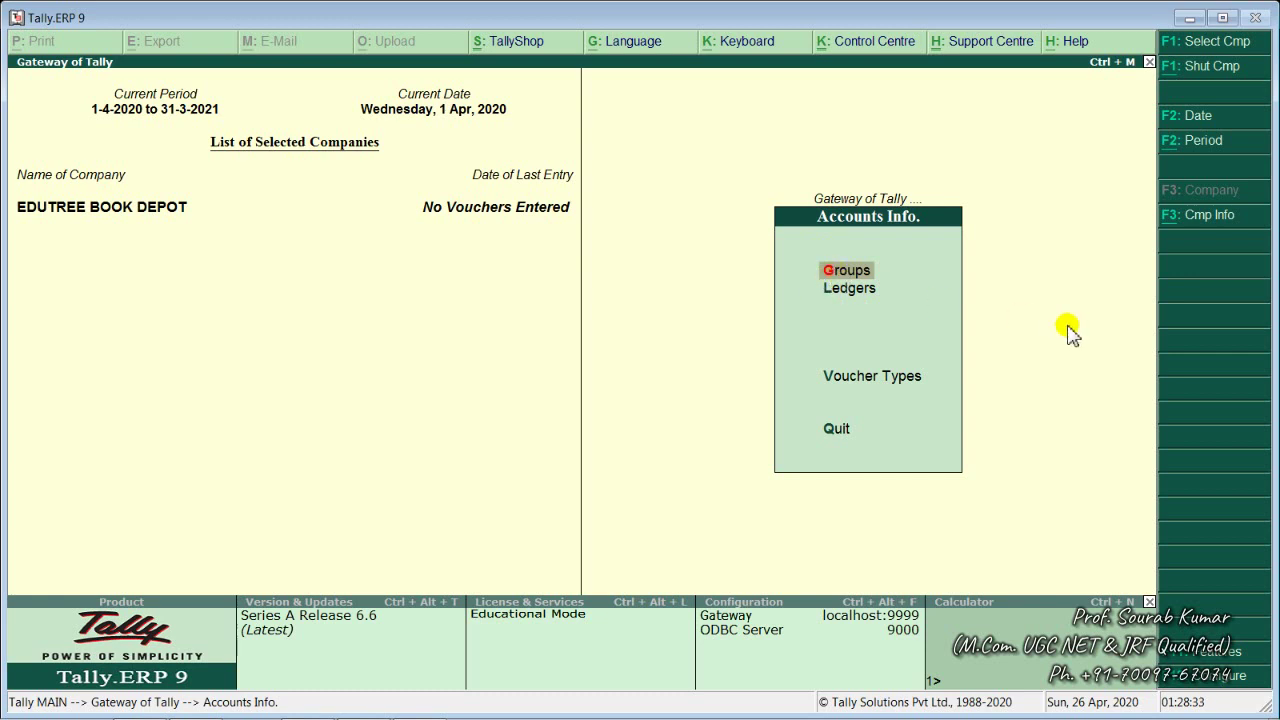
key(Return)
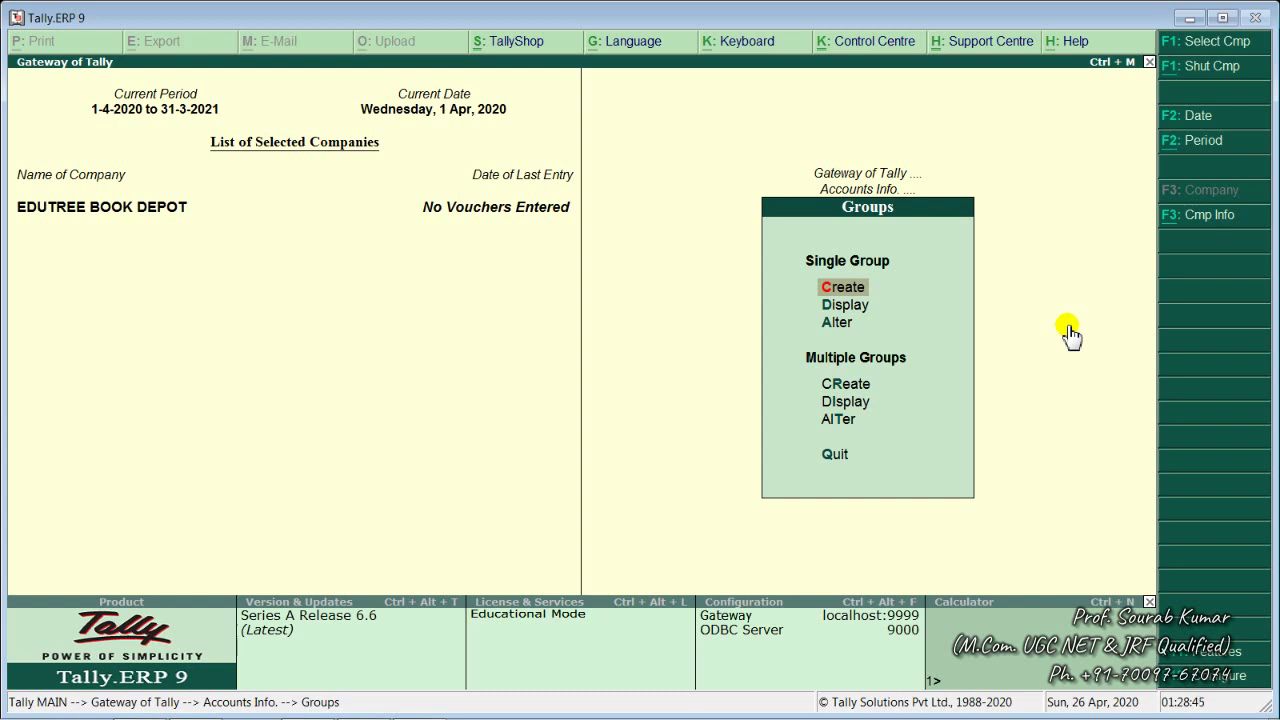
key(Return)
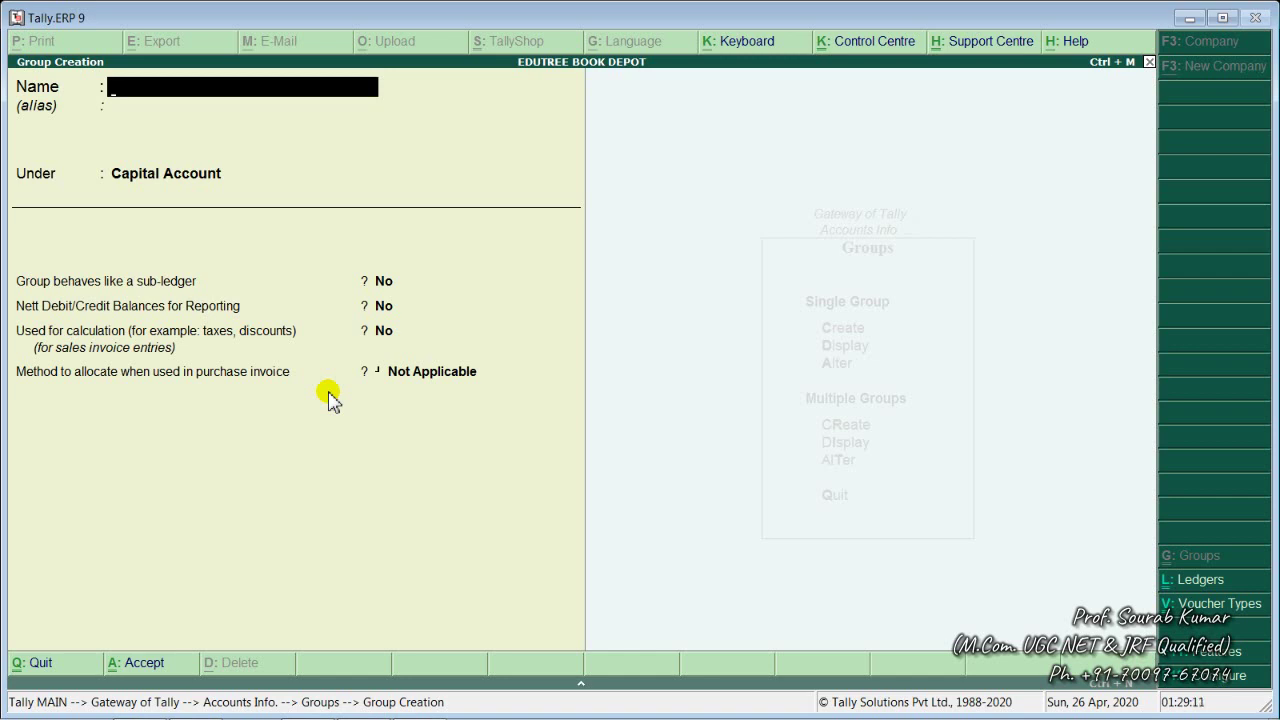
- Name the new group Administrative Expenses and leave its alias empty
text(ADMINISTAR)
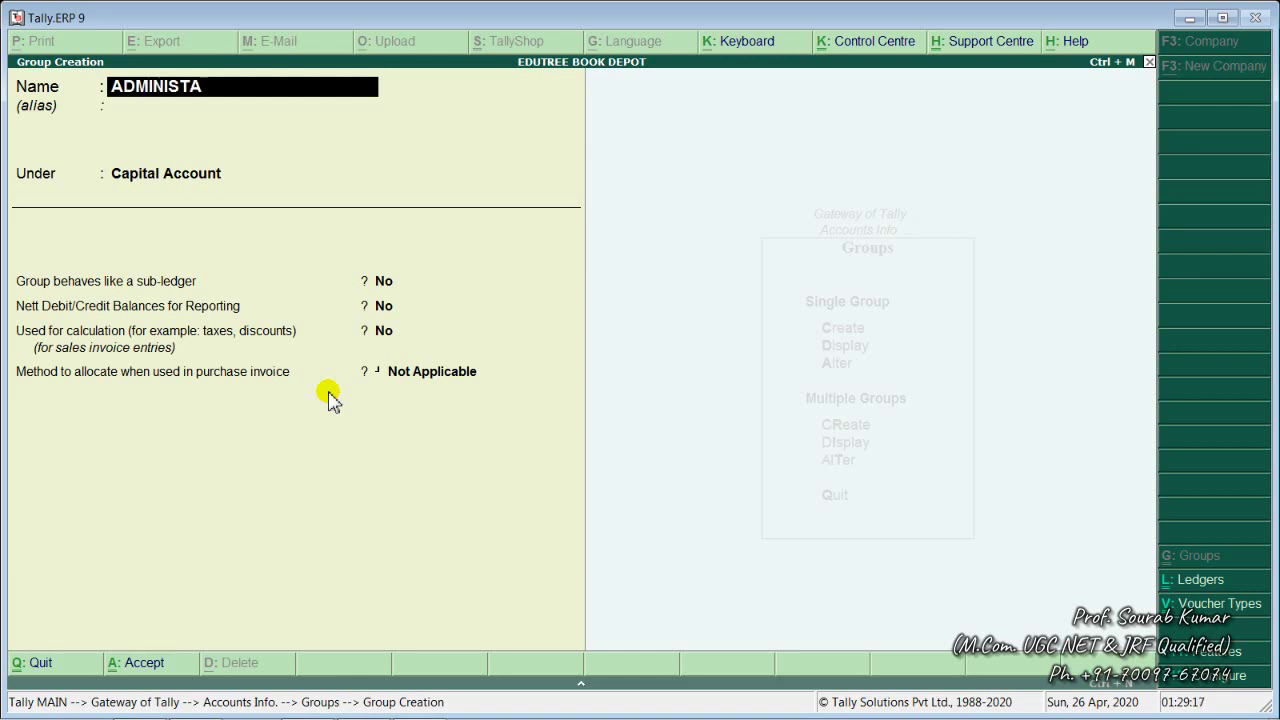
key(BackSpace)
key(BackSpace)
key(BackSpace)
key(BackSpace)
key(BackSpace)
key(BackSpace)
key(BackSpace)
key(BackSpace)
key(BackSpace)
text(dm)
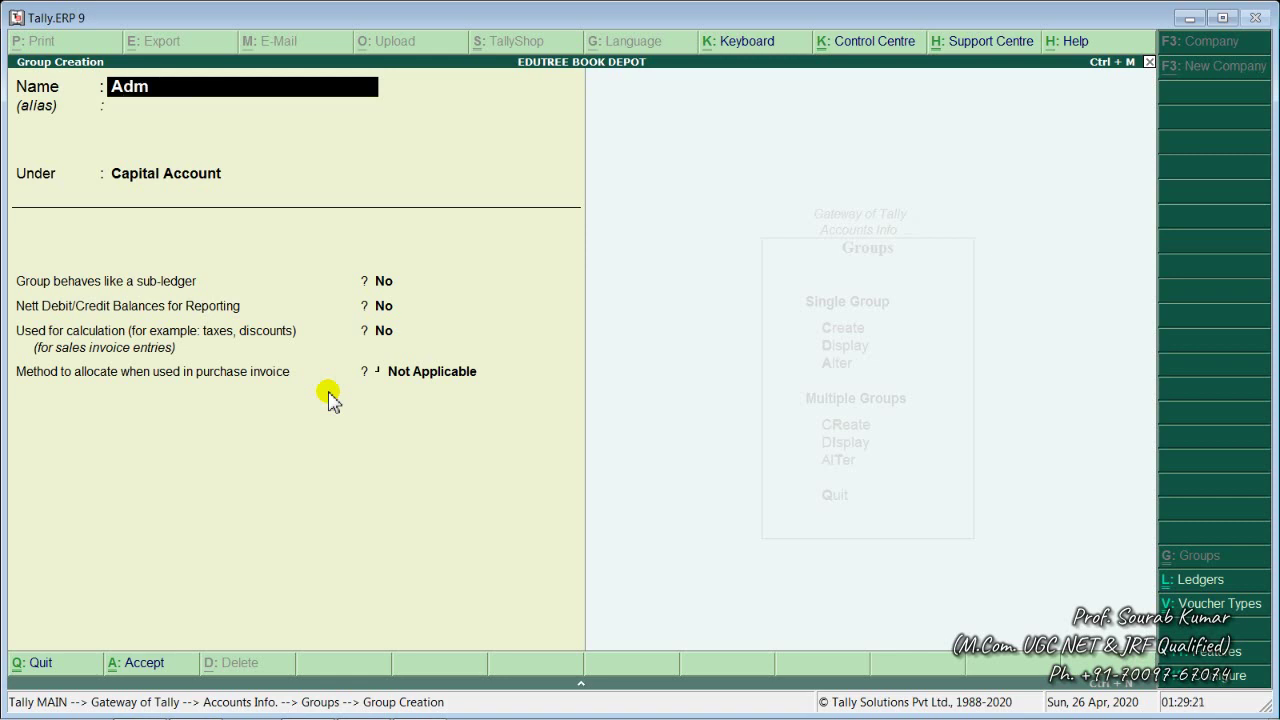
text(inistrative Ex)
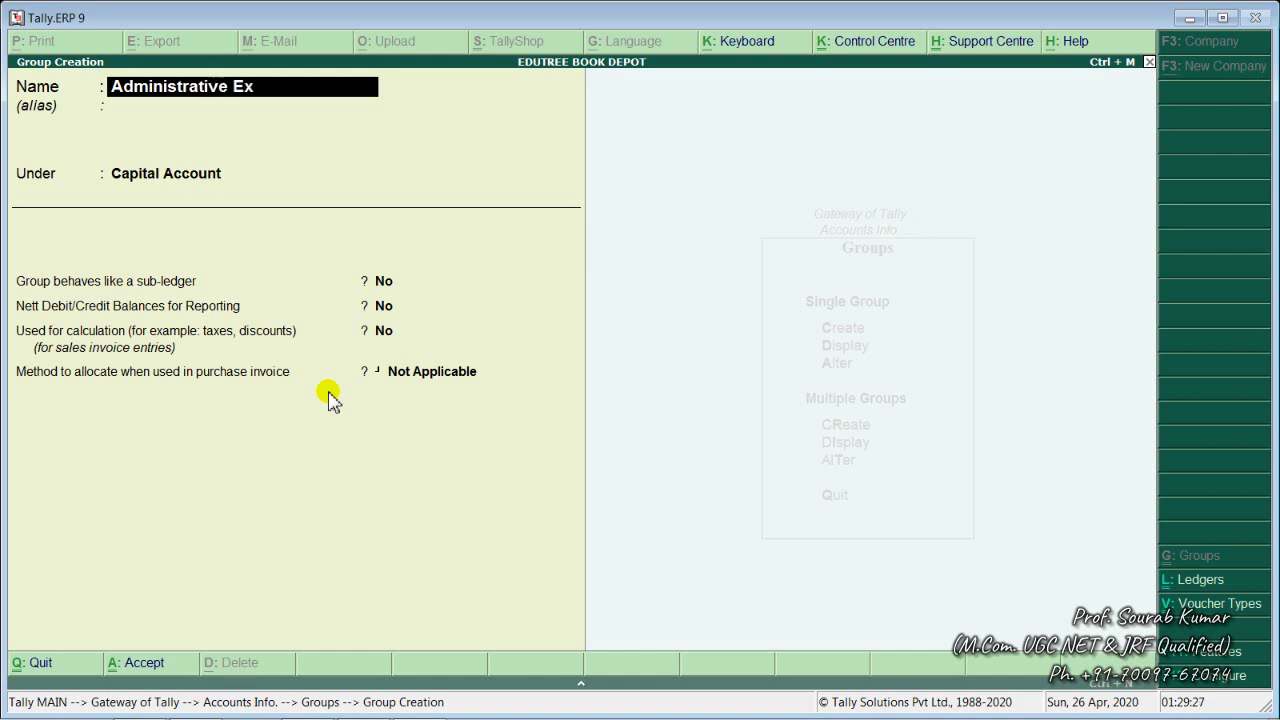
text(penses)
key(Return)
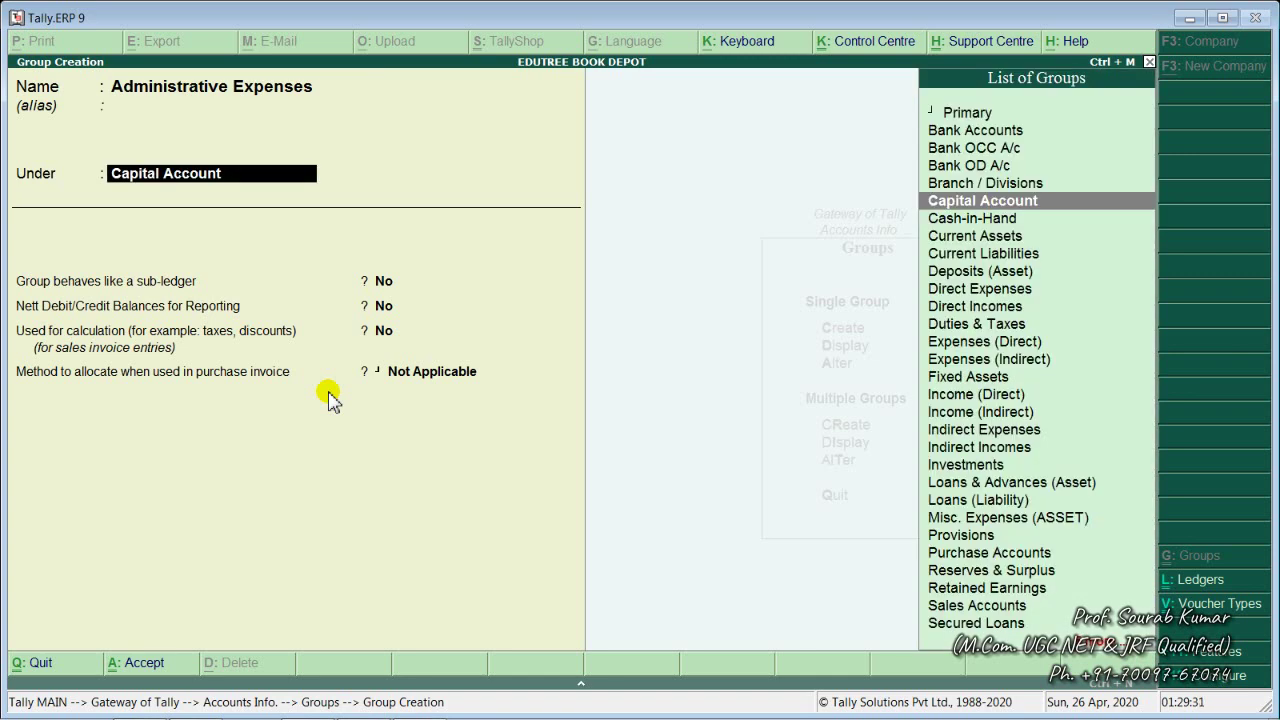
- Browse the available parent groups and place Administrative Expenses under Direct Expenses
key(Down)
key(Down)
key(Down)
key(Down)
key(Down)
key(Down)
key(Down)
key(Down)
key(Down)
key(Down)
key(Down)
key(Down)
key(Down)
key(Down)
key(Down)
key(Down)
key(Down)
key(Down)
key(Down)
key(Down)
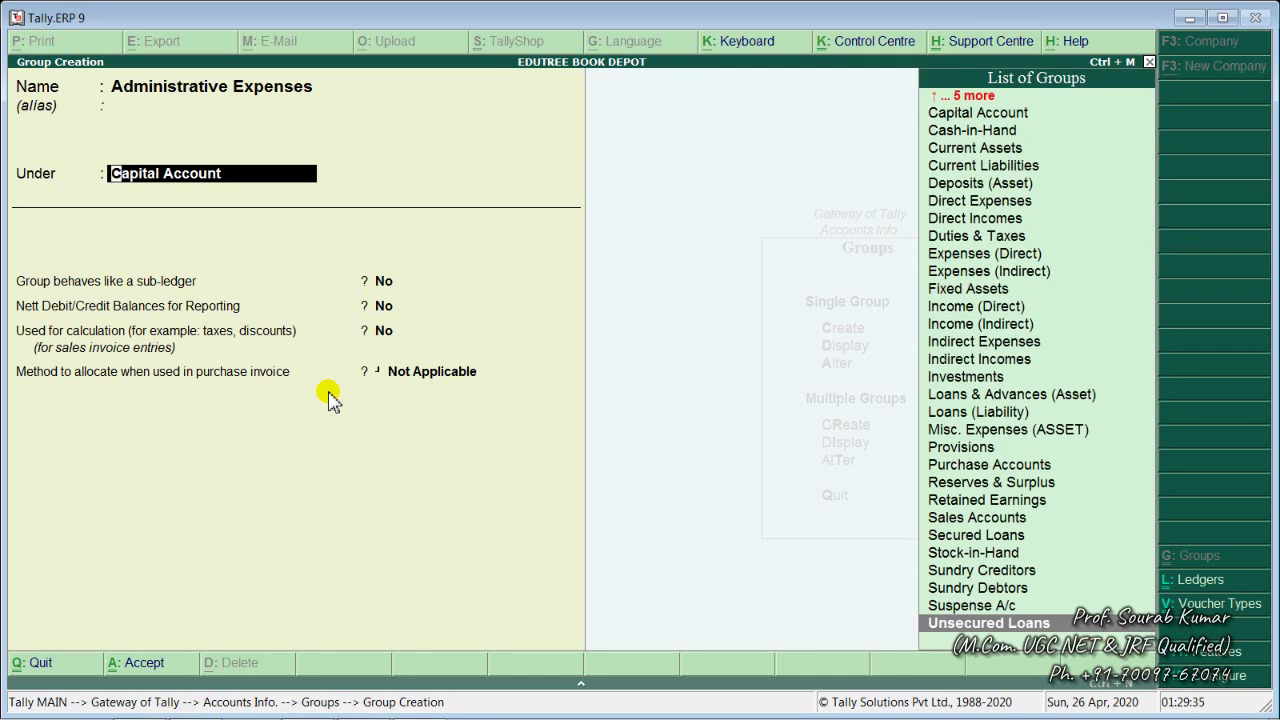
key(Up)
key(Up)
key(Up)
key(Up)
key(Up)
key(Up)
key(Up)
key(Up)
key(Up)
key(Up)
key(Up)
key(Up)
key(Up)
key(Up)
key(Up)
key(Up)
key(Up)
key(Up)
key(Up)
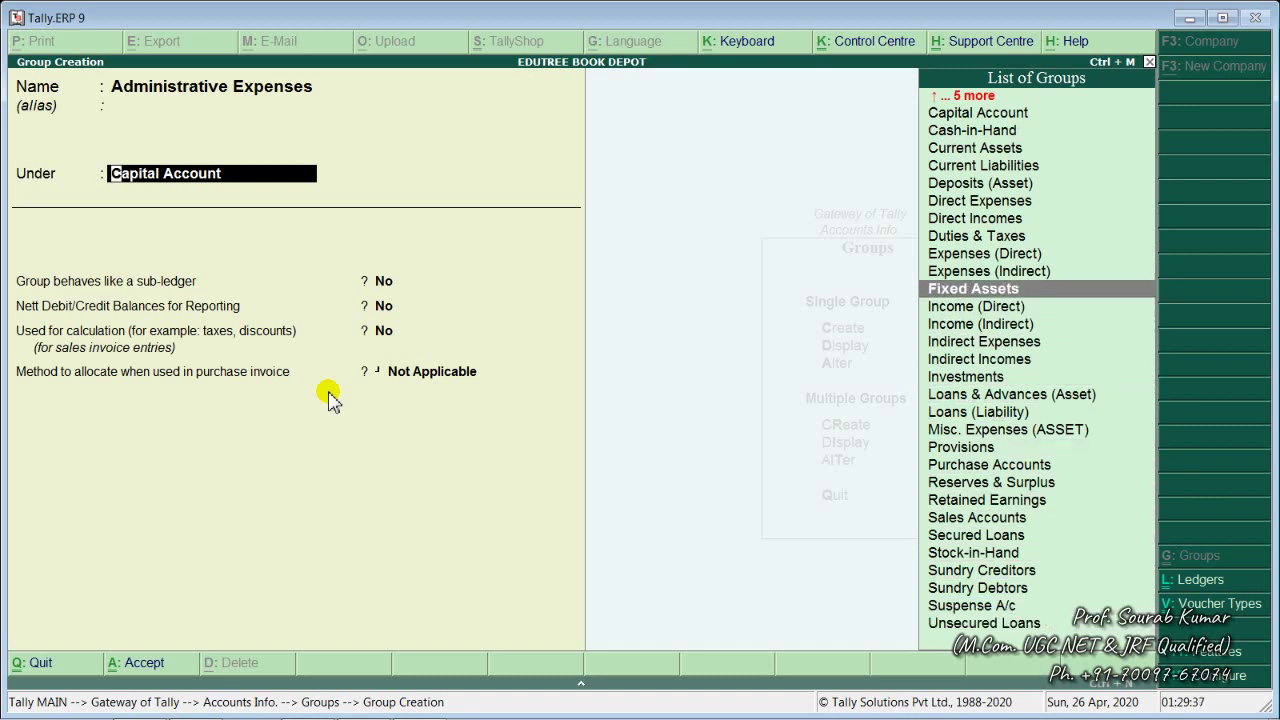
key(Down)
key(Down)
key(Down)
key(Down)
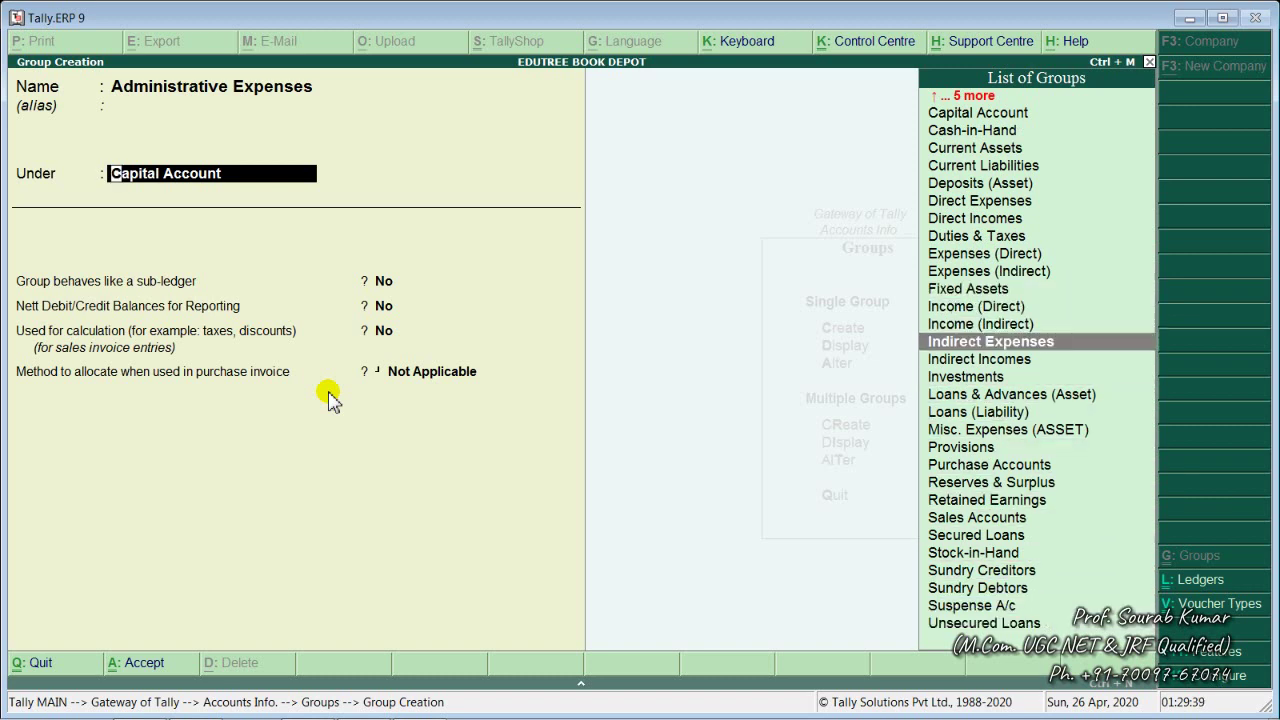
key(Up)
key(Up)
key(Up)
key(Up)
key(Up)
key(Up)
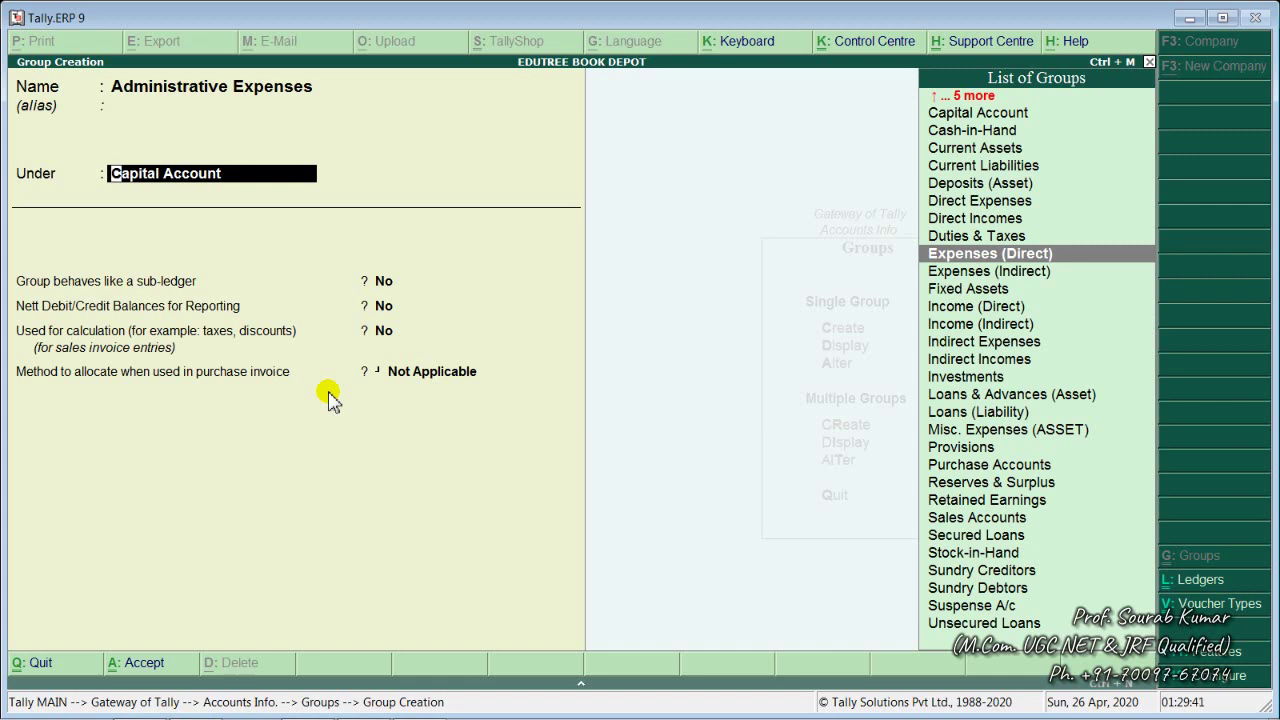
key(Return)
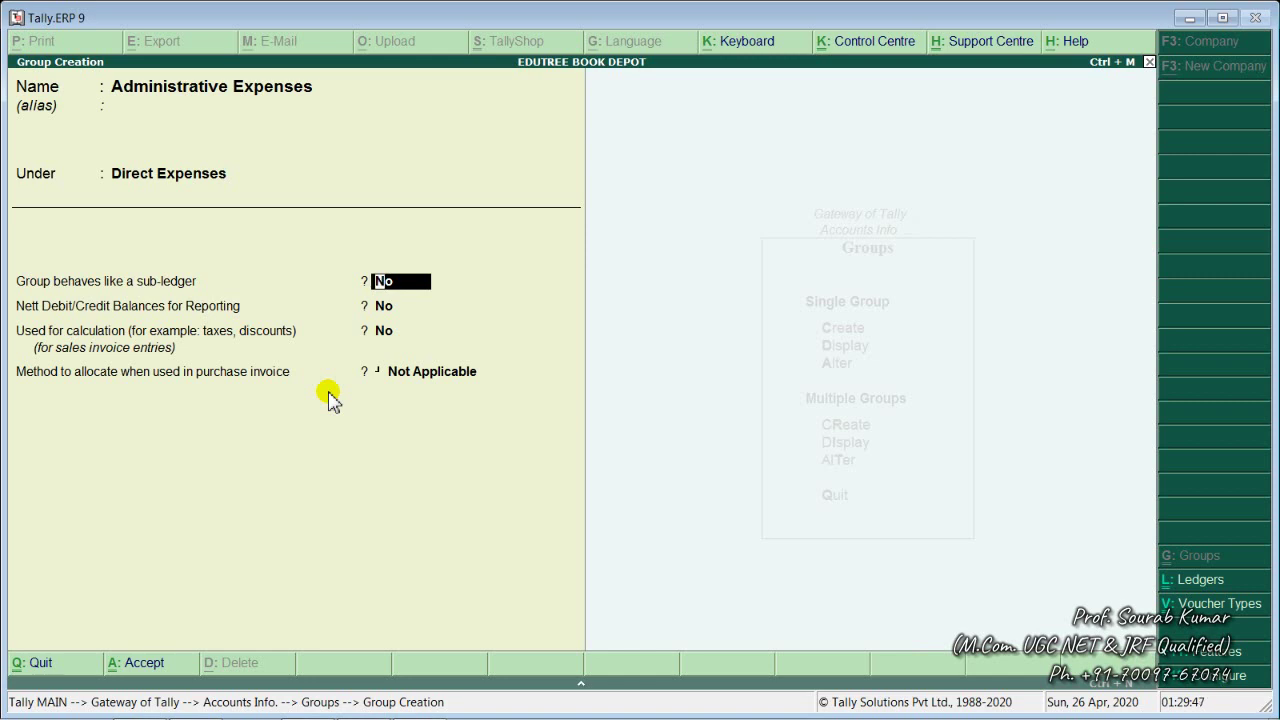
- Keep the three Yes/No options at No and the purchase allocation method at Not Applicable, and save the new group
key(Return)
key(Return)
key(Return)
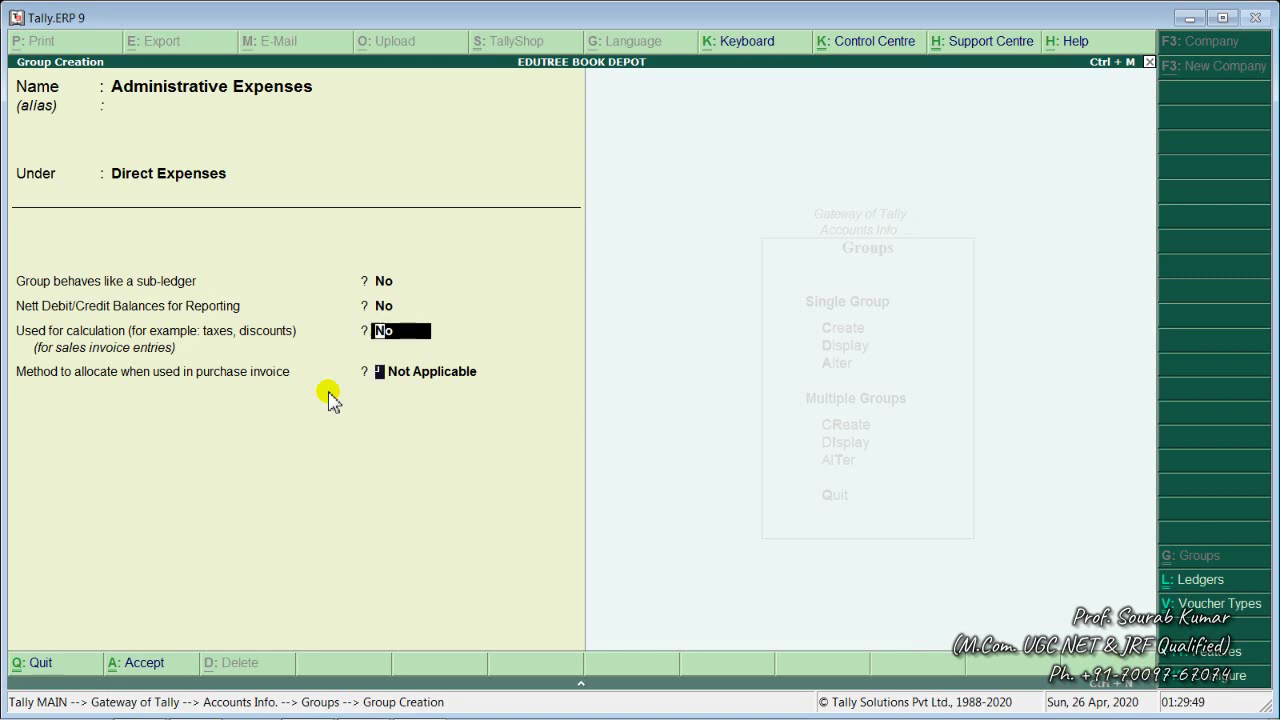
key(Return)
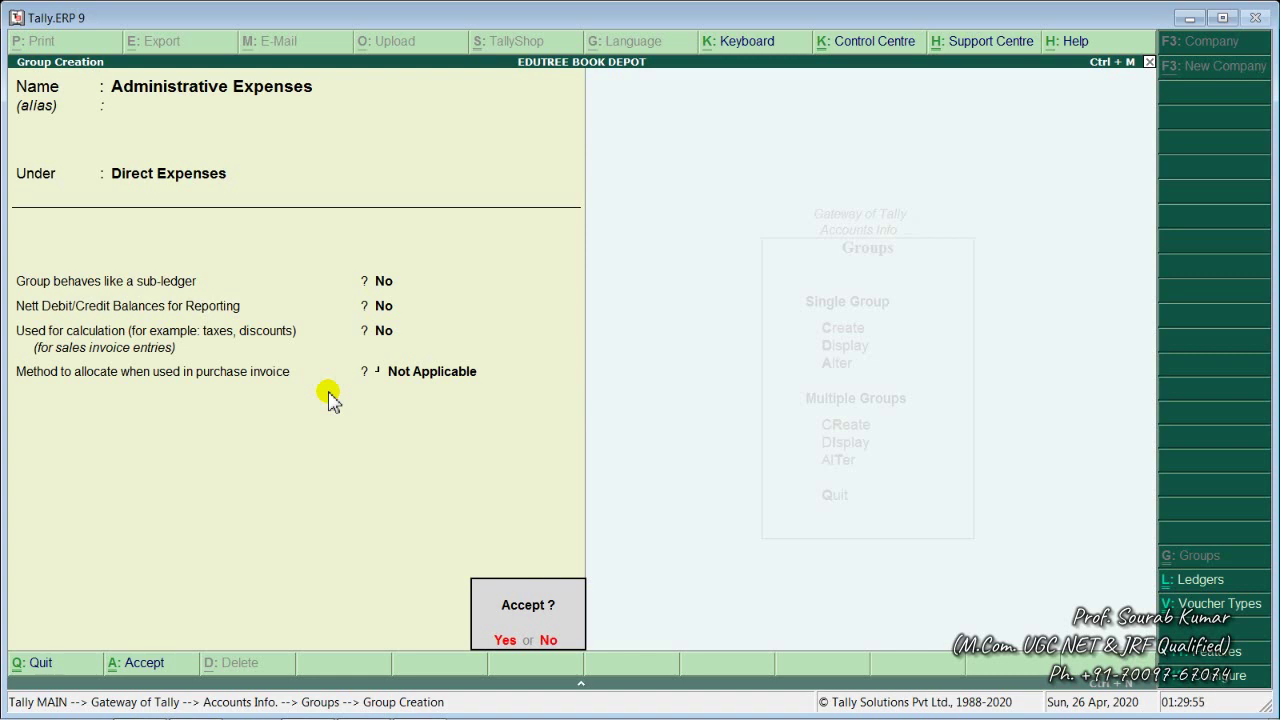
key(Return)
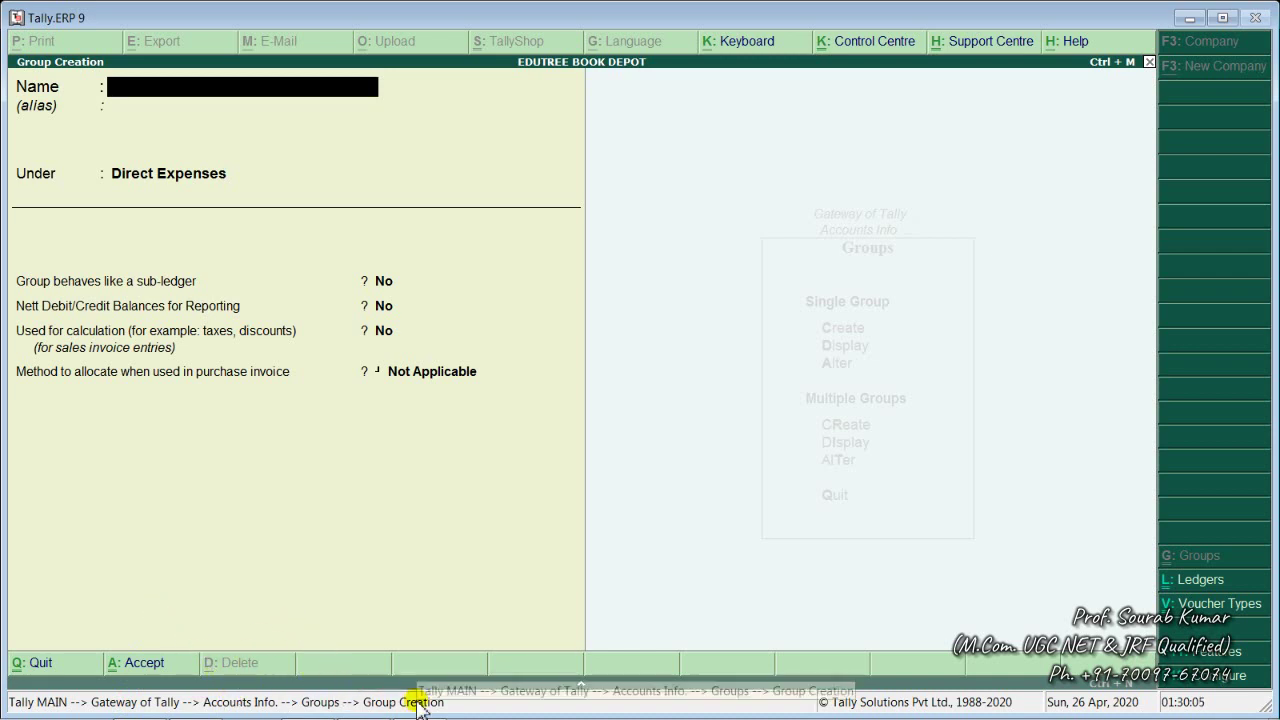
- Quit the group creation form and return to the main Gateway of Tally
key(Escape)
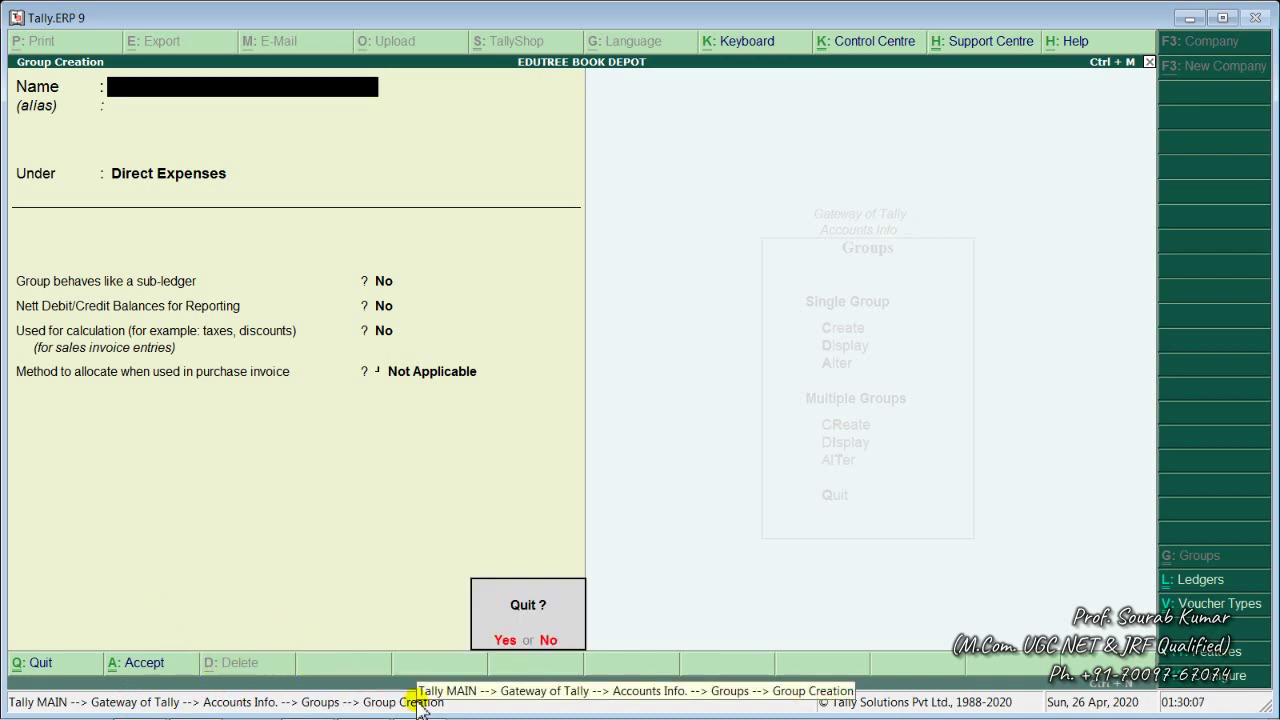
key(Return)
key(Escape)
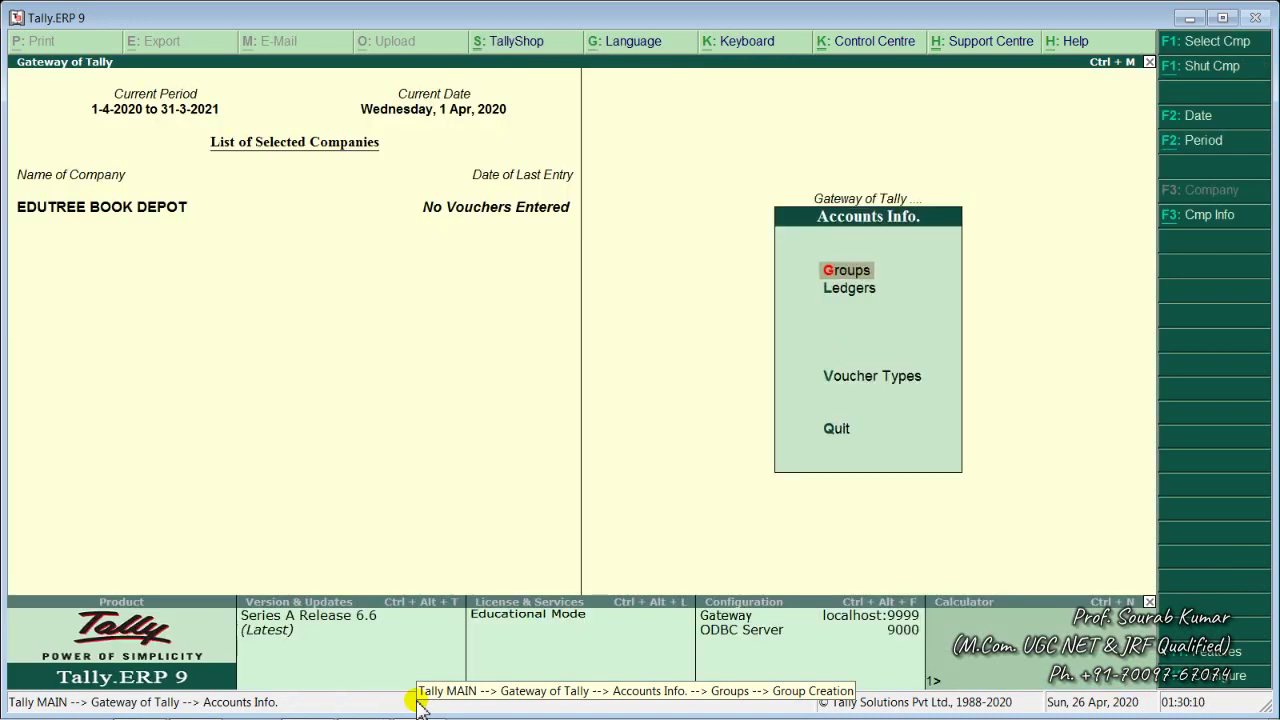
key(Escape)
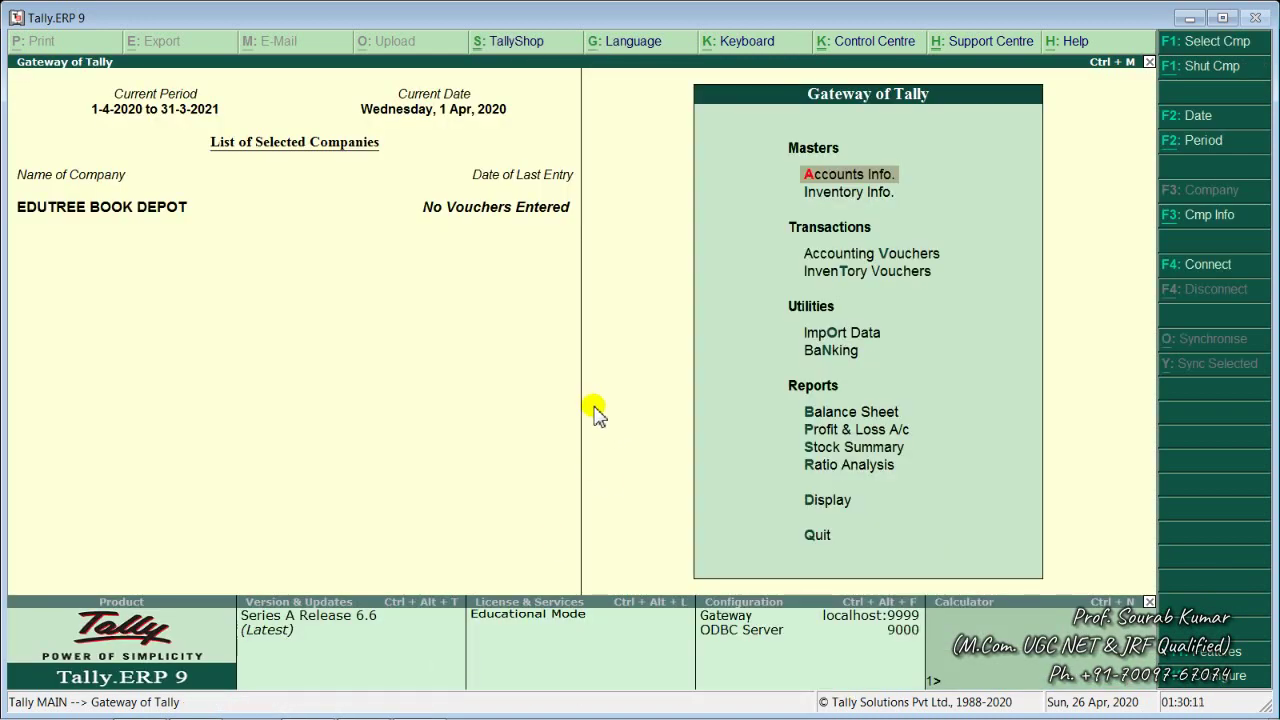
- Check Administrative Expenses under Direct Expenses in the List of Accounts, mark its line, and return to the Gateway of Tally
key(d)
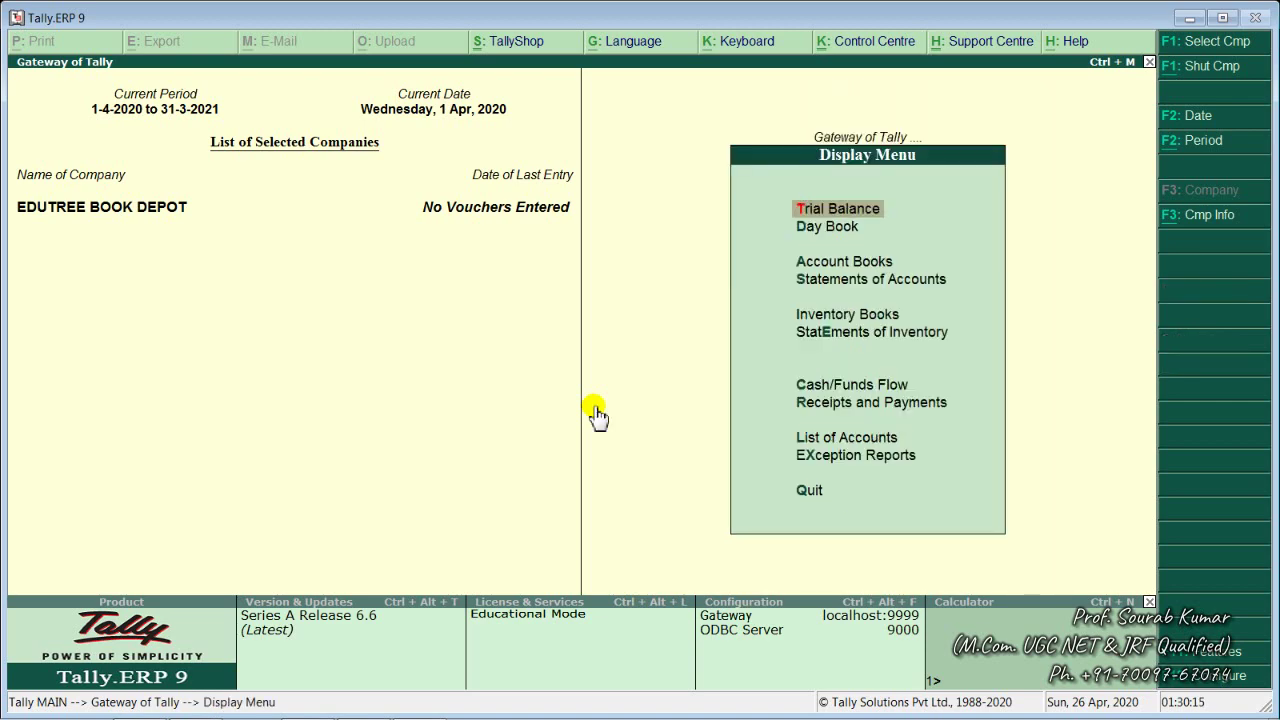
key(l)
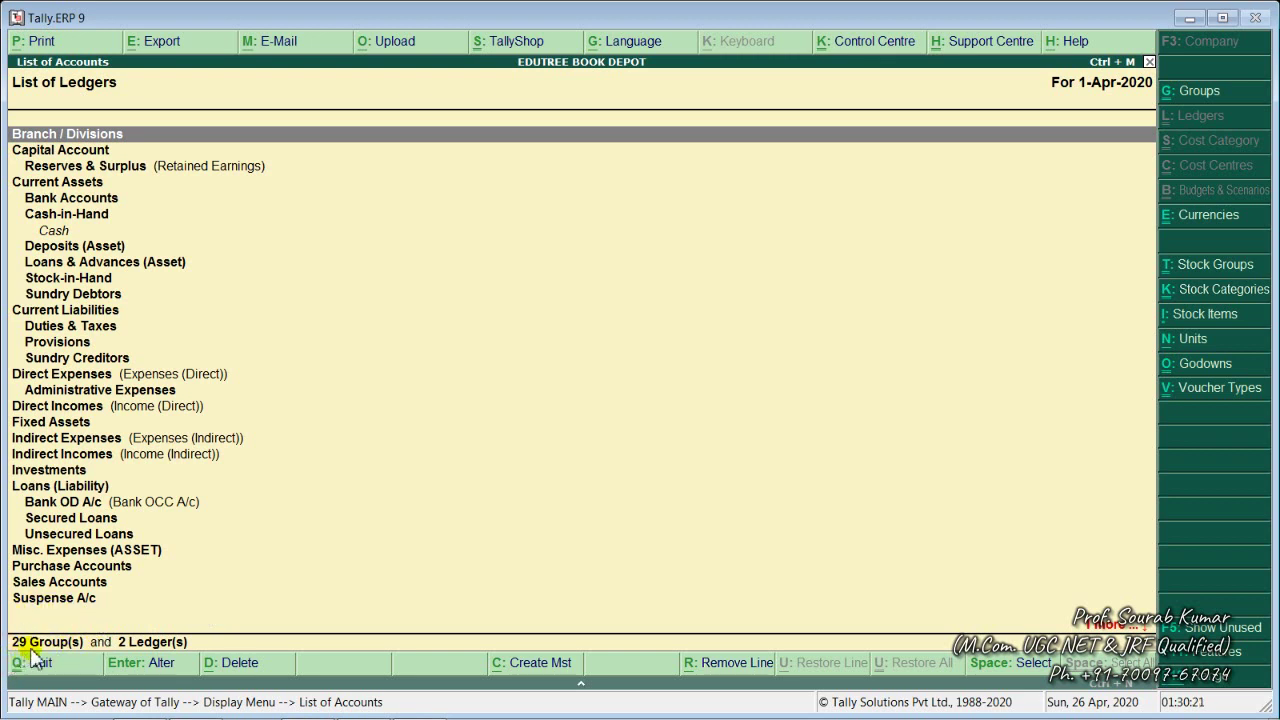
click(86, 374)
click(98, 393)
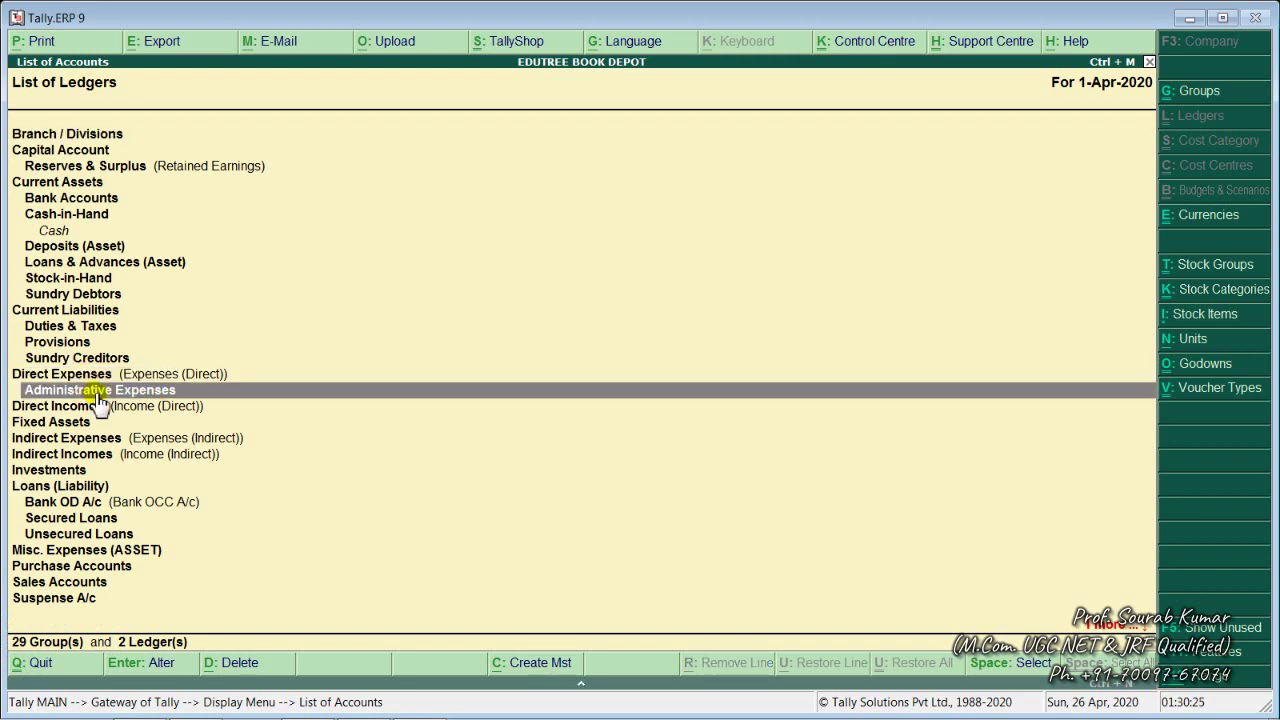
key(space)
click(146, 489)
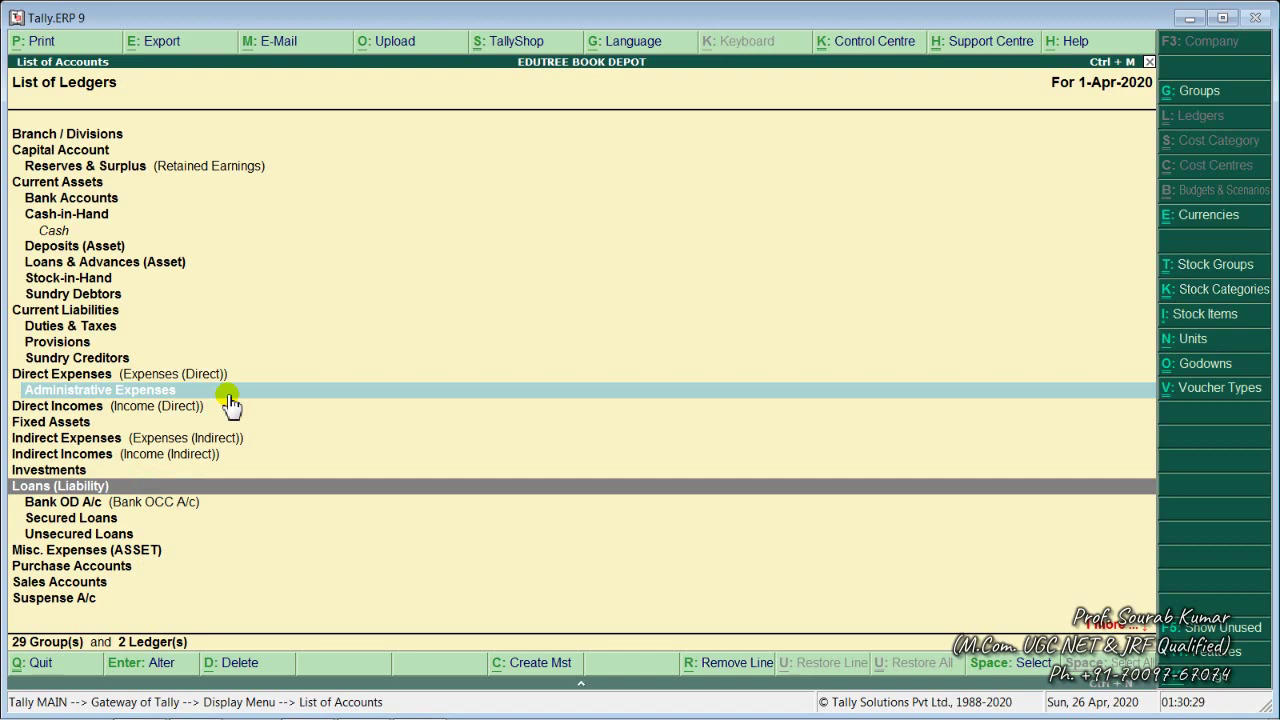
key(Escape)
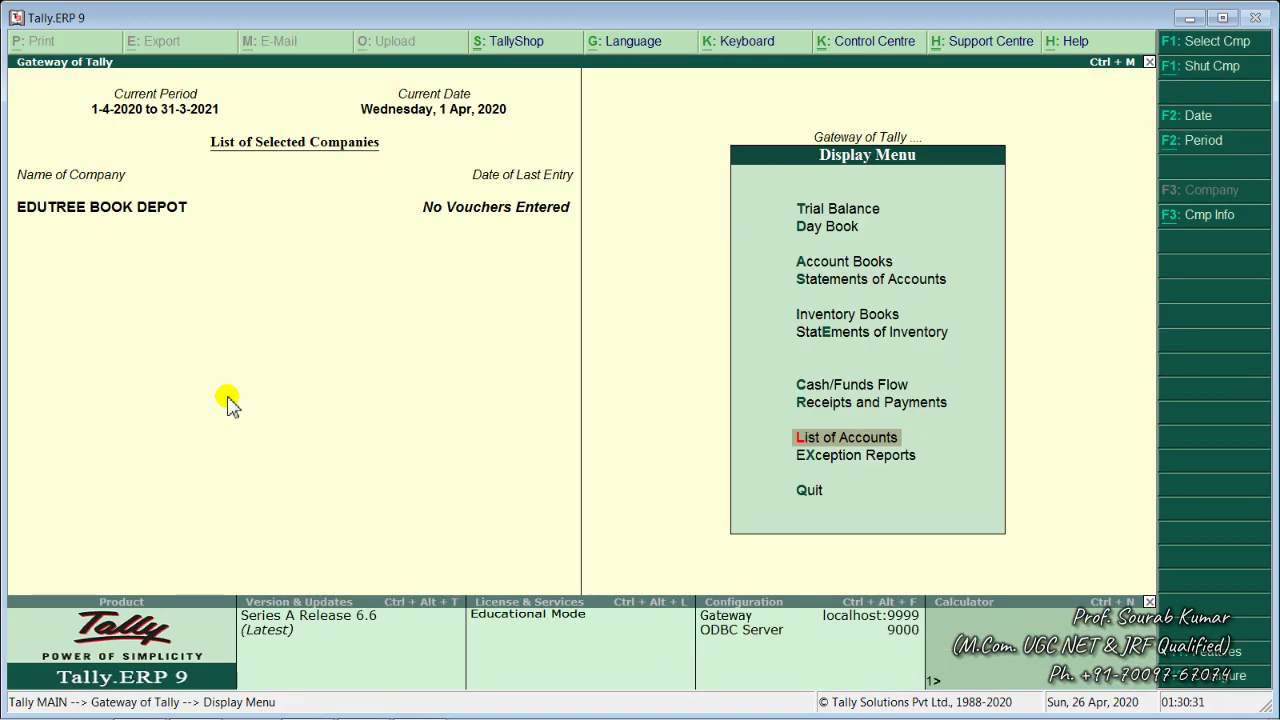
key(Escape)
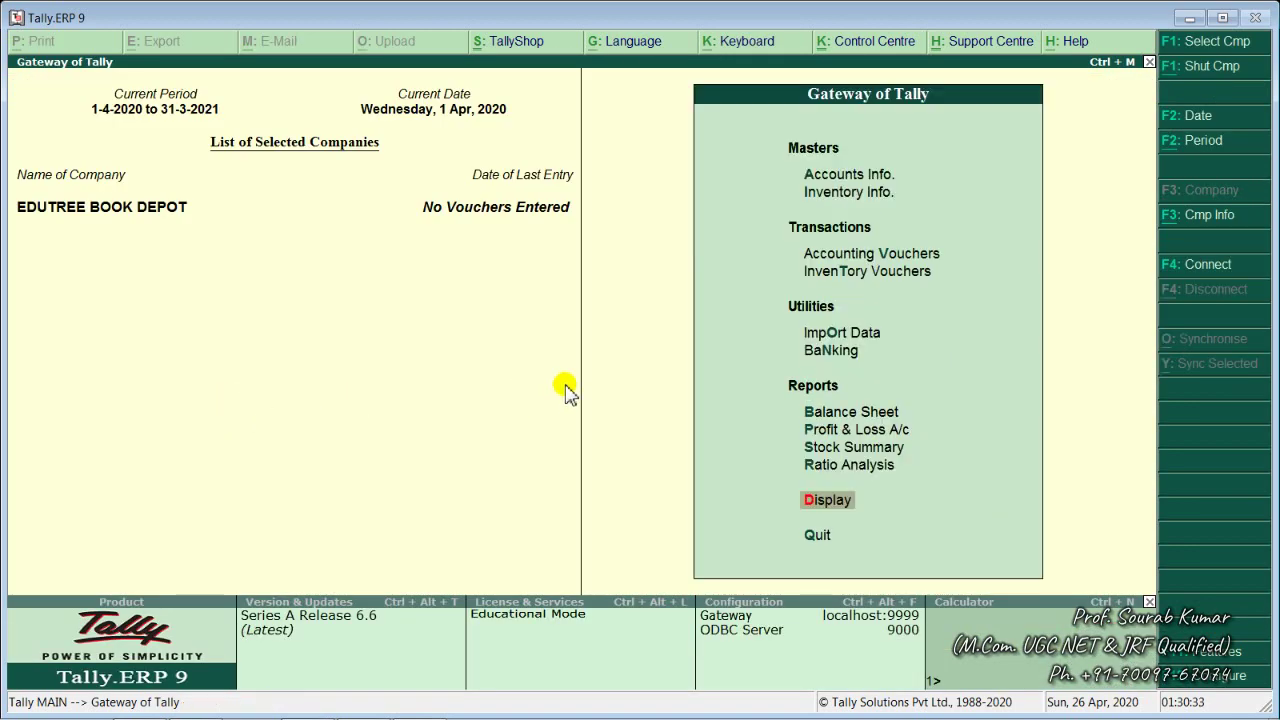
key(Up)
key(Down)
key(Down)
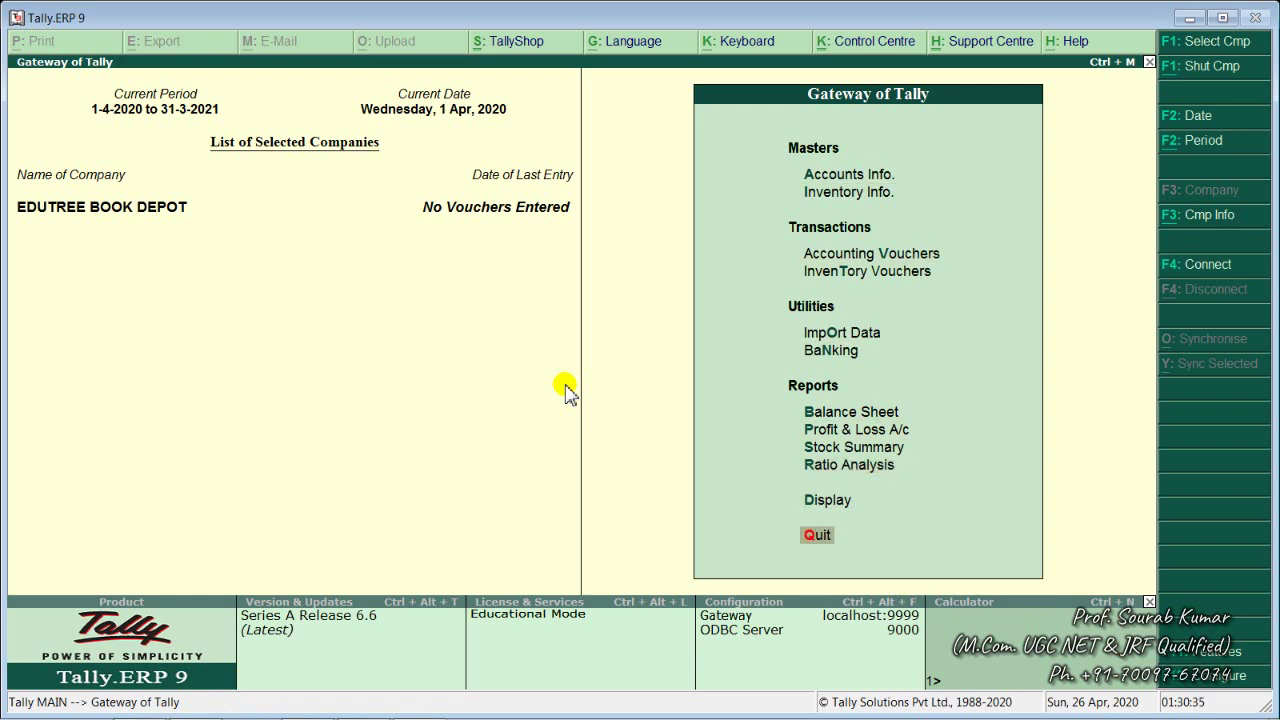
key(Down)
key(Return)
key(Up)
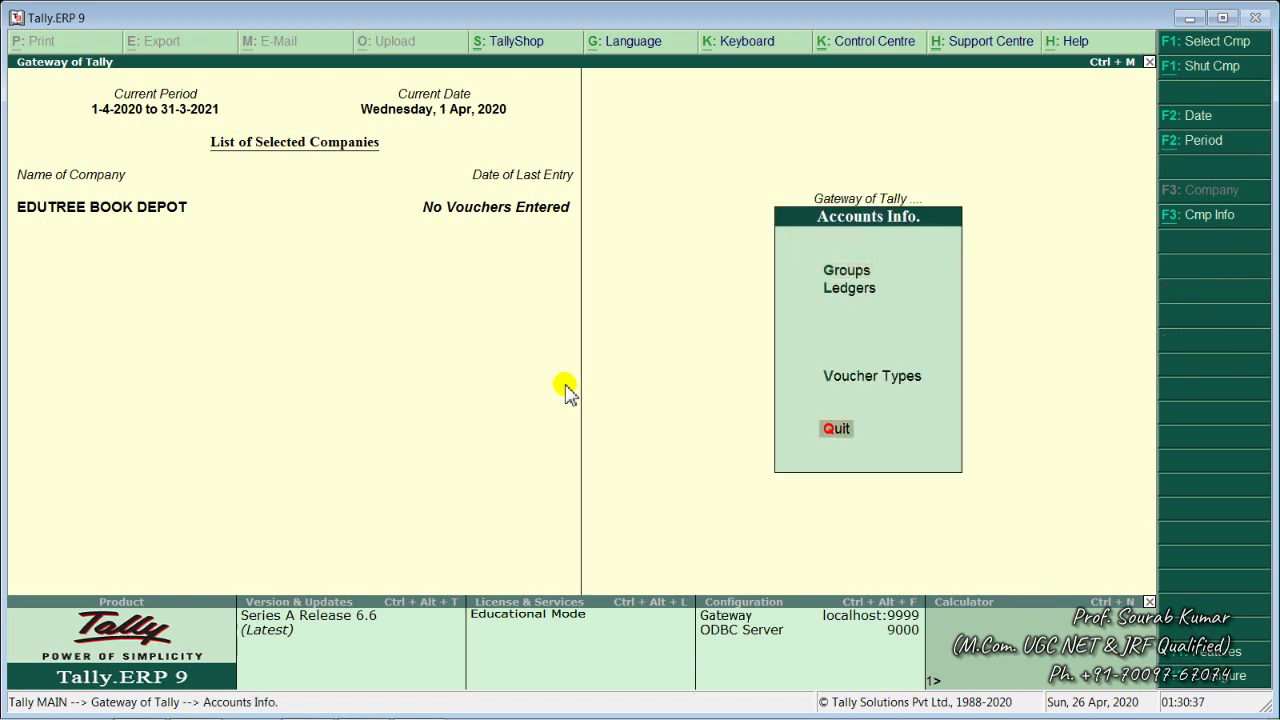
key(Down)
key(Escape)
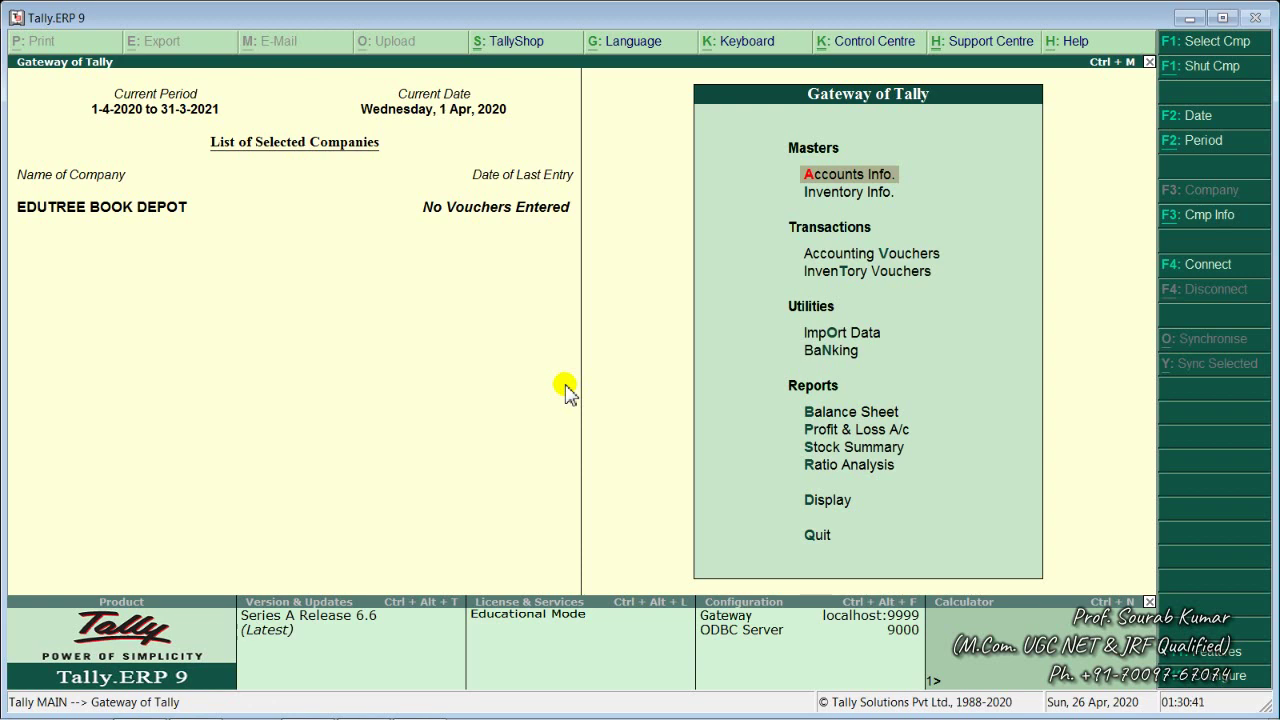
- Display the details of the single group Administrative Expenses, and return to the Gateway of Tally
key(Return)
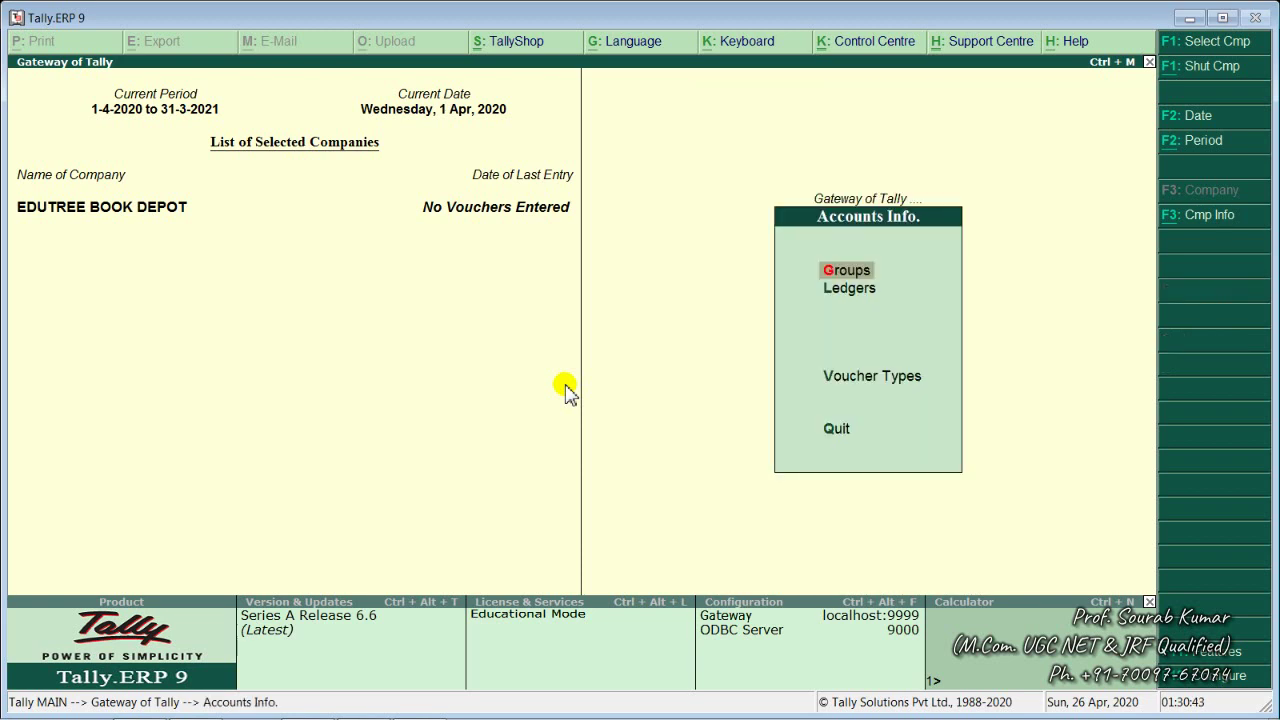
key(Return)
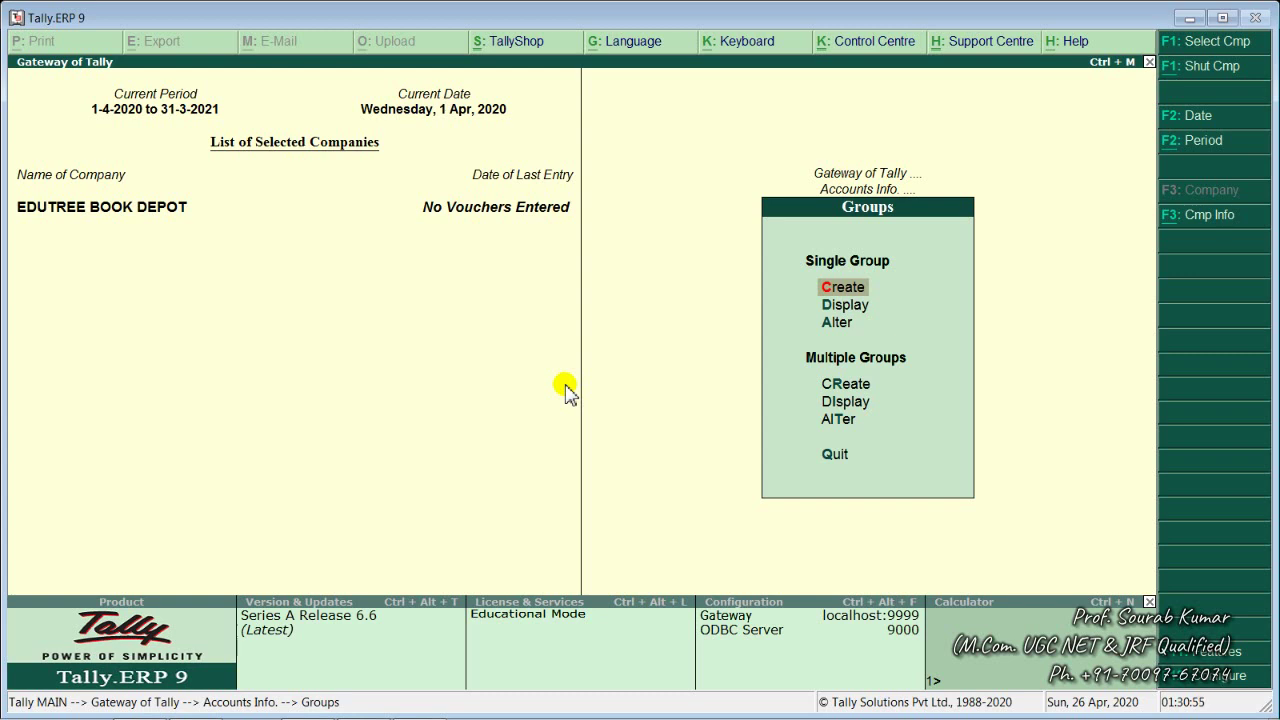
key(Down)
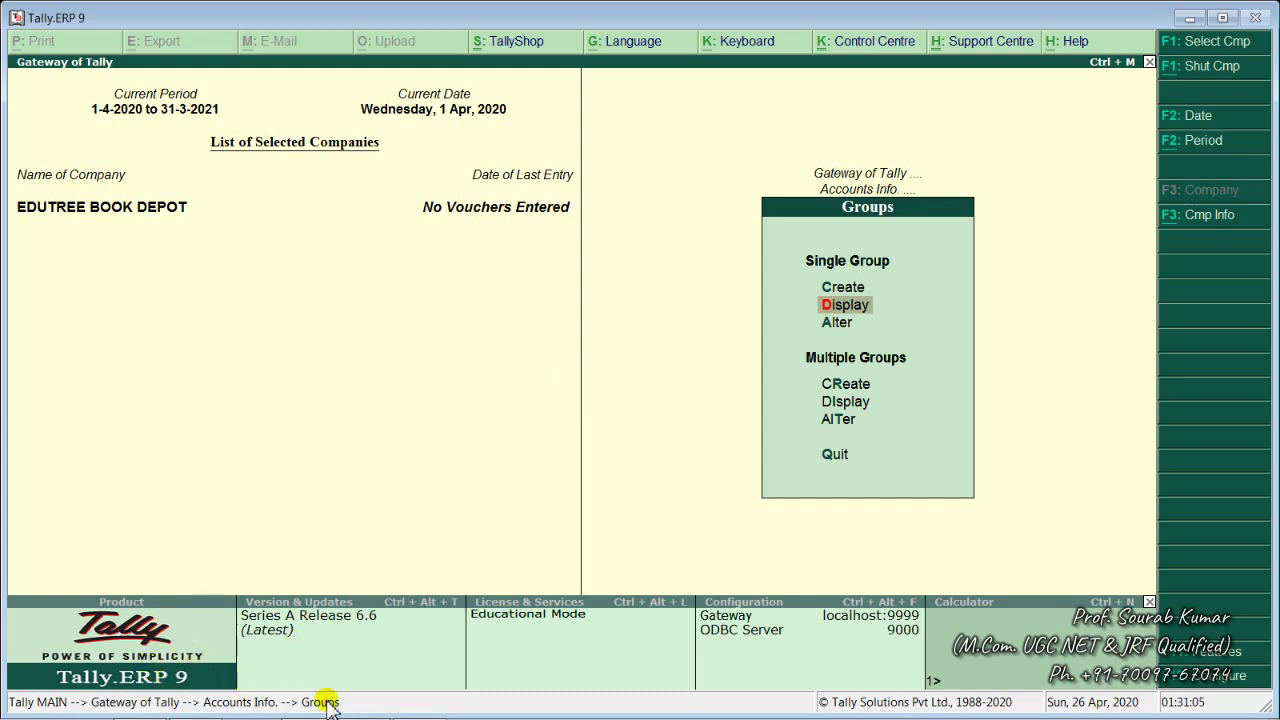
key(Return)
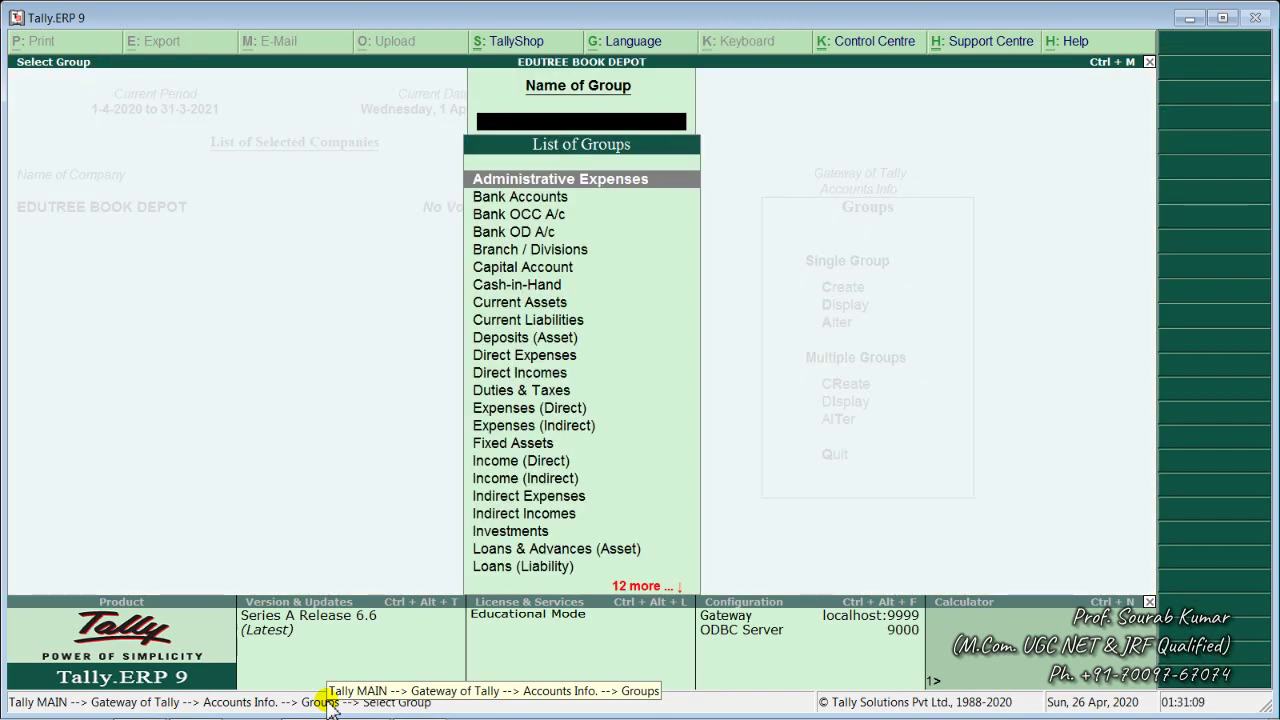
key(Return)
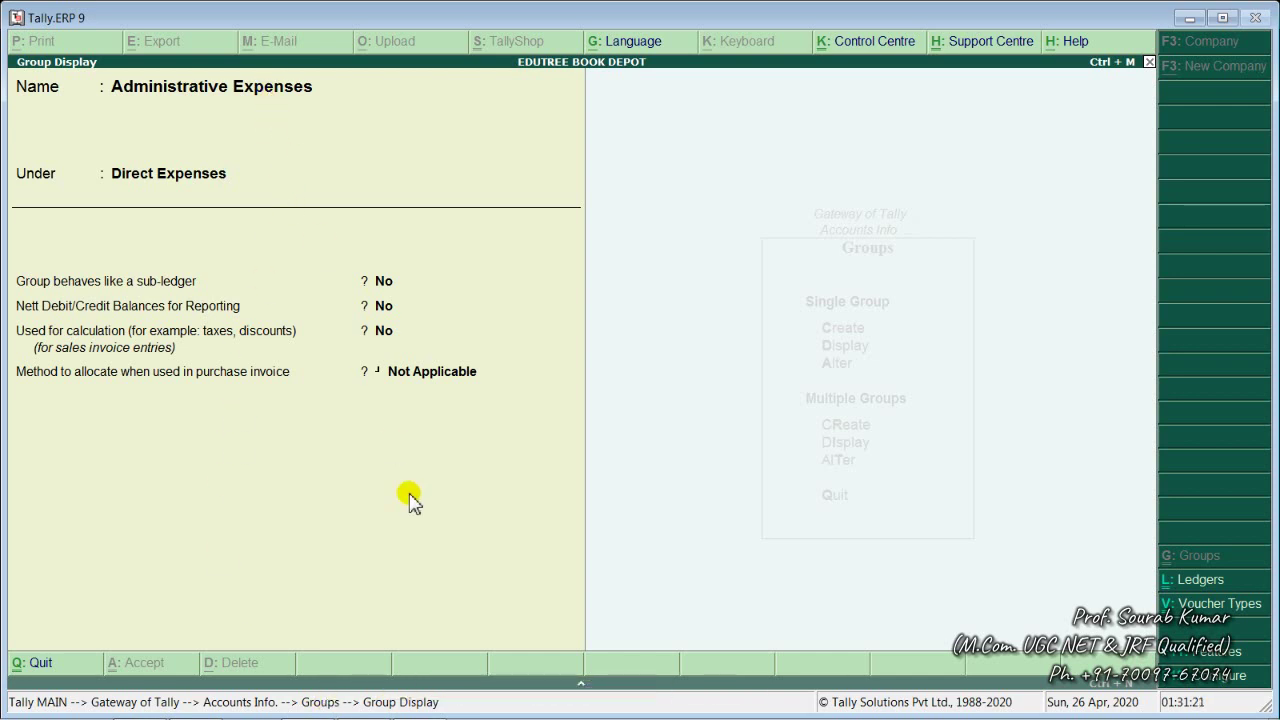
key(Escape)
key(Escape)
key(Escape)
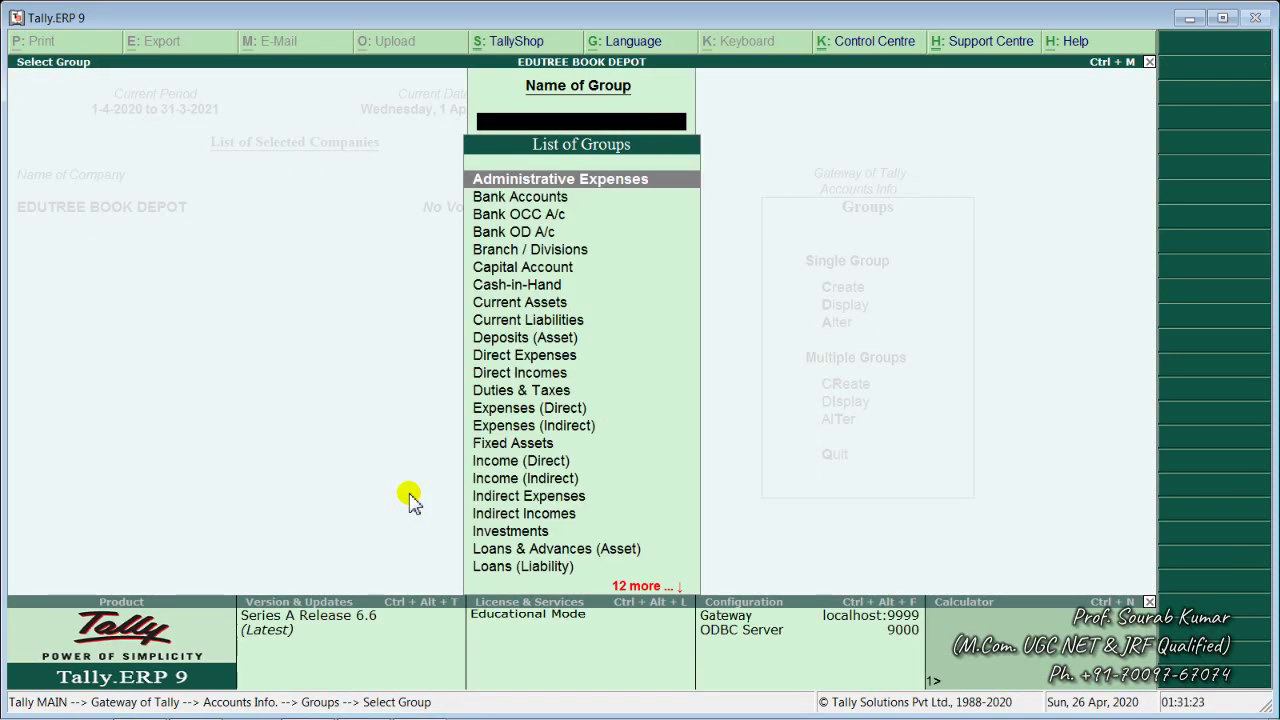
key(Escape)
key(Escape)
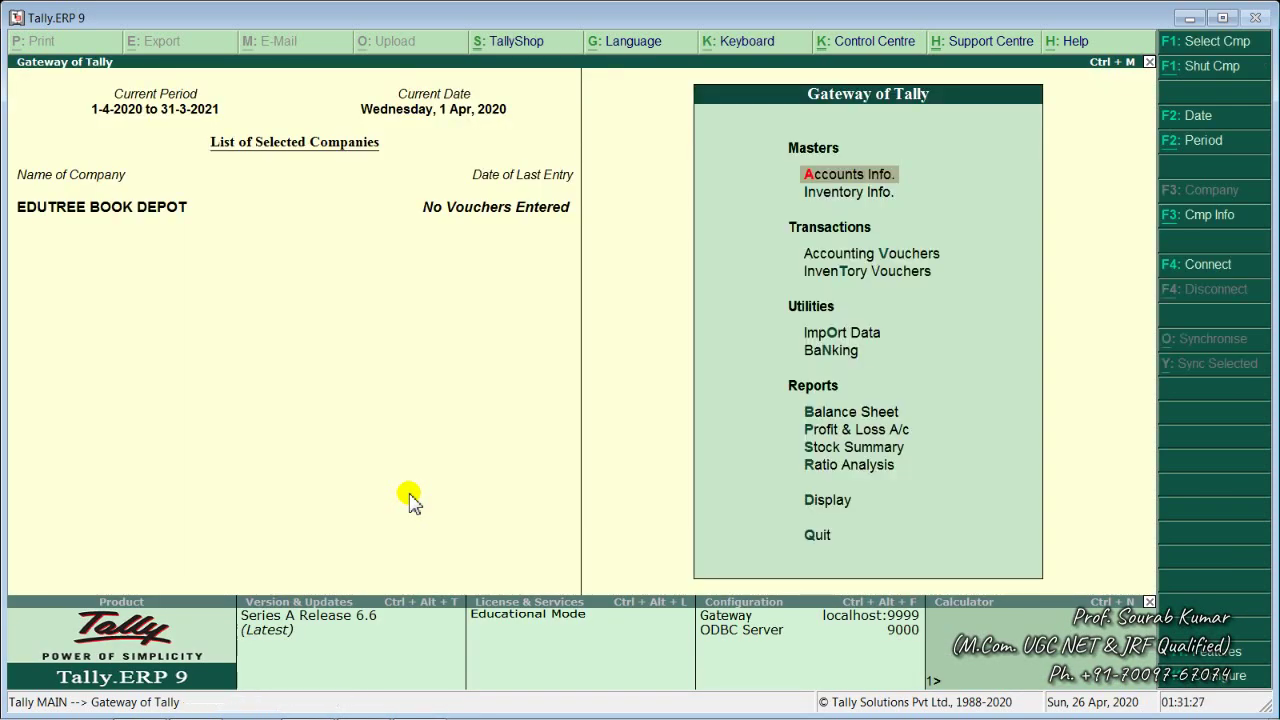
- Reopen the list for choosing a single group to display, and return to the Gateway of Tally without choosing one
key(Return)
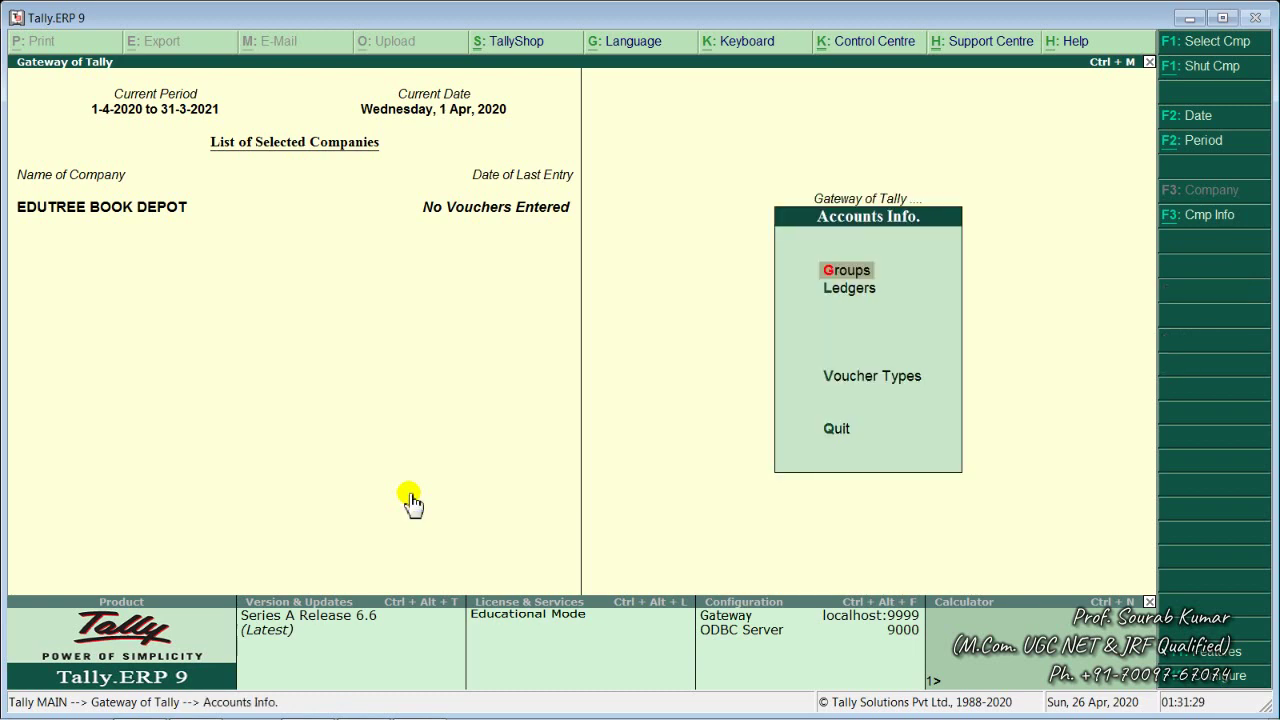
key(Return)
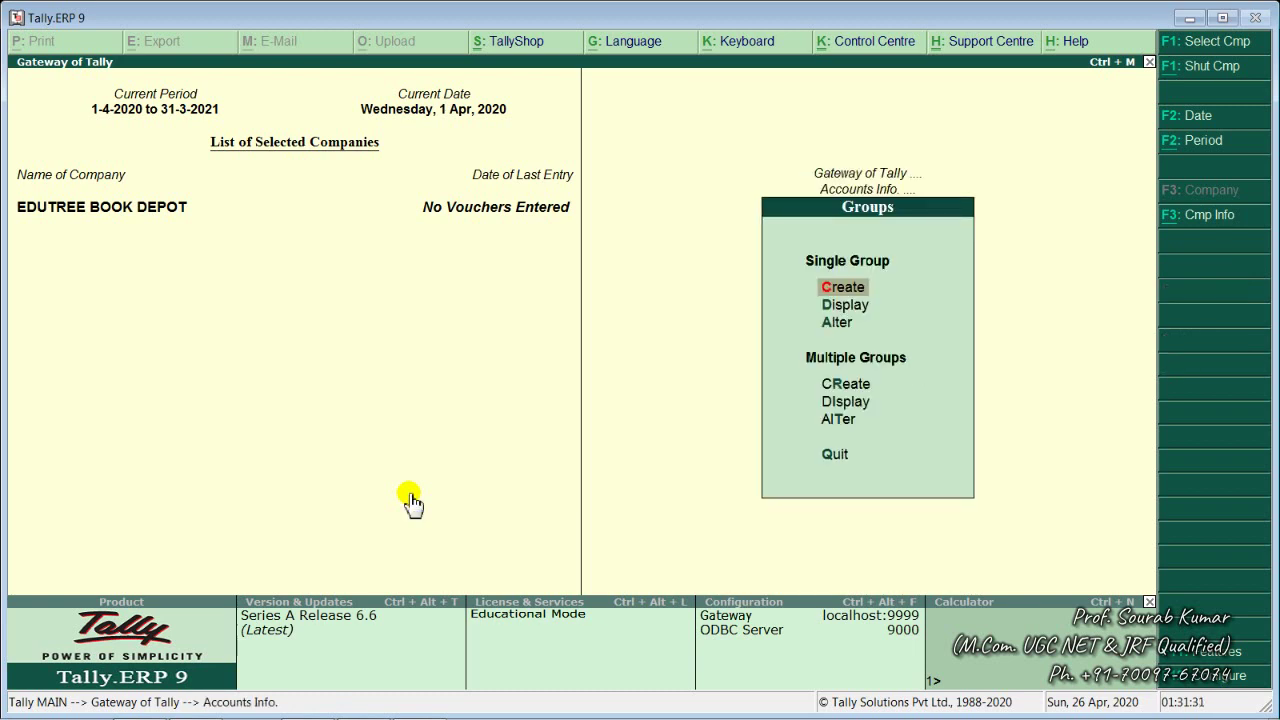
key(Return)
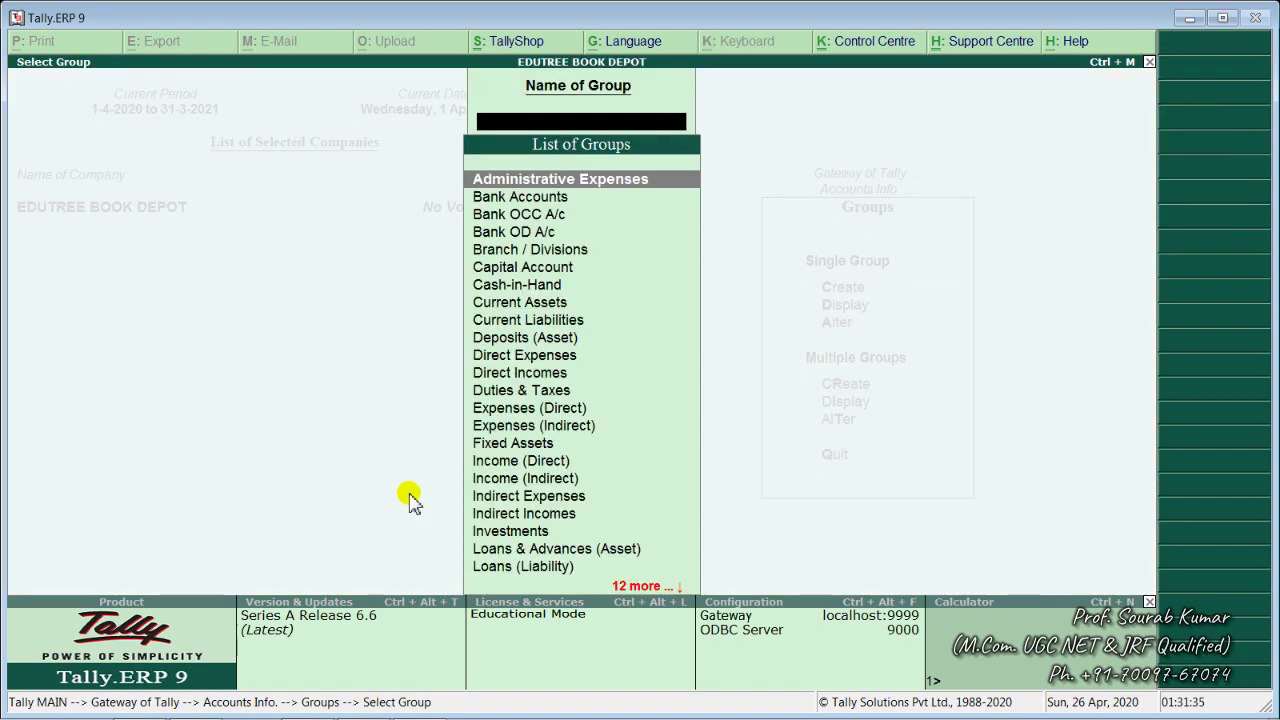
key(Escape)
key(Down)
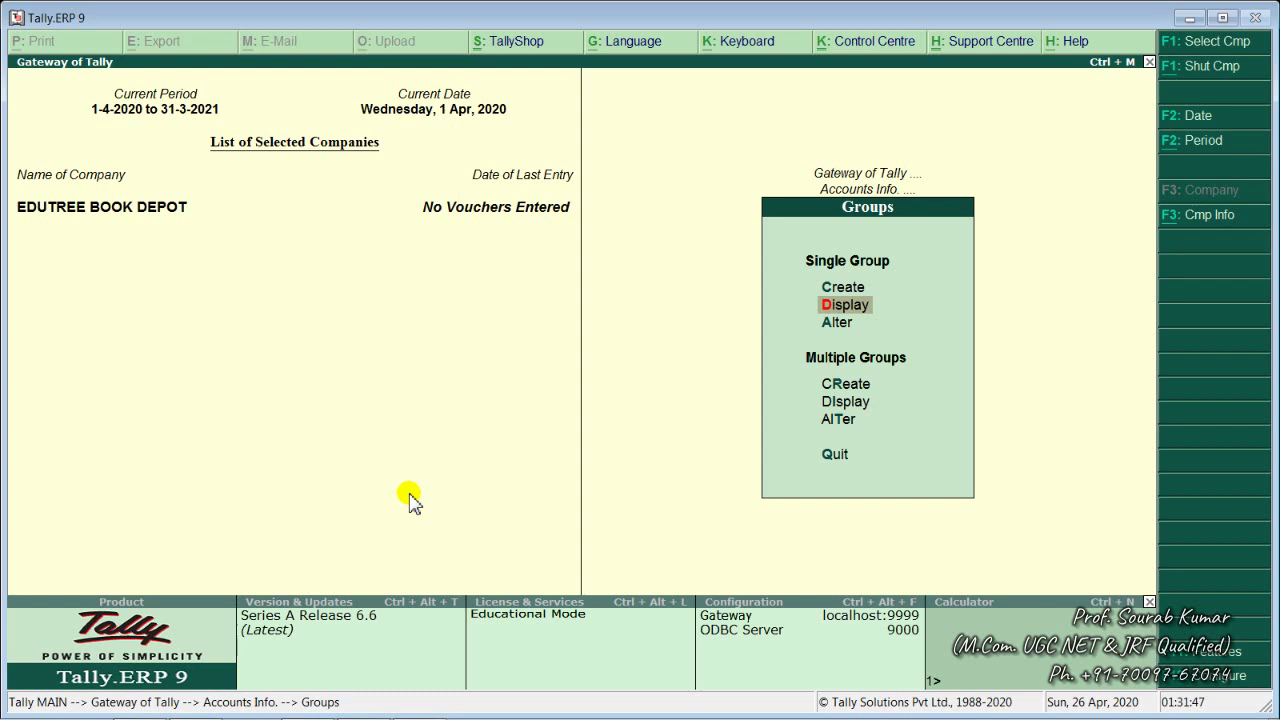
key(Escape)
key(Escape)
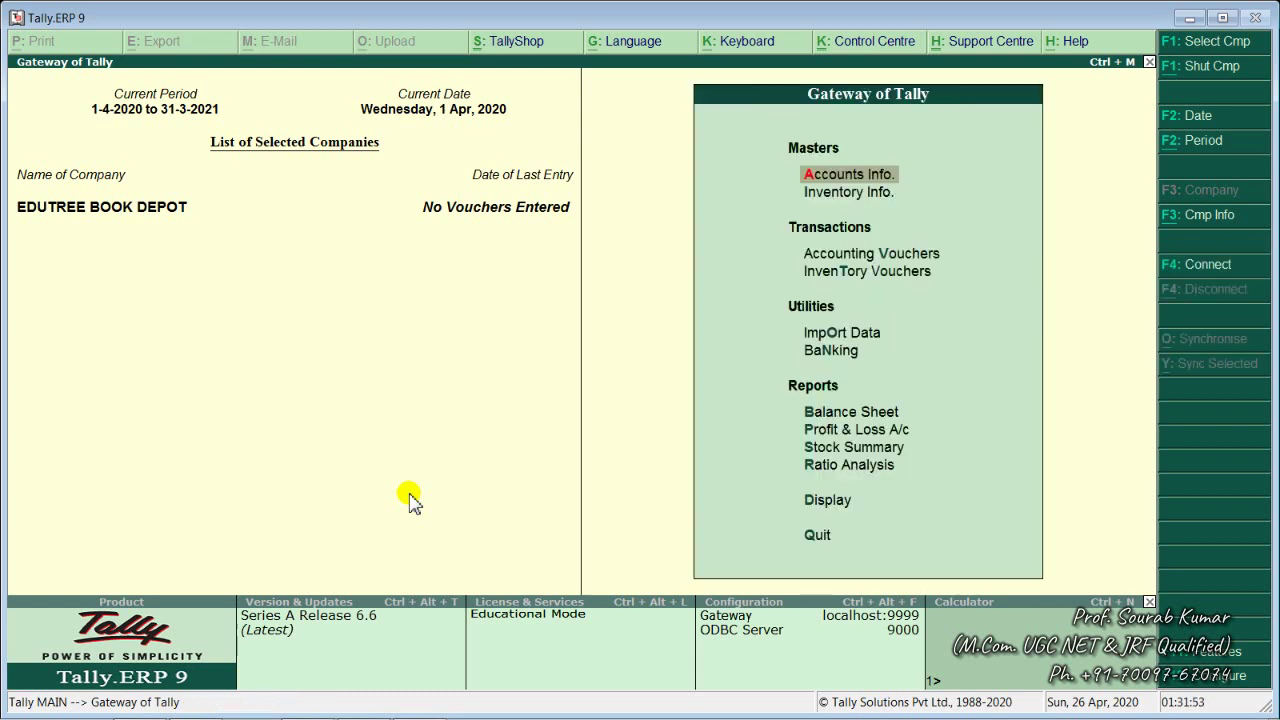
- Open the single group Administrative Expenses for alteration from the accounts masters
key(Return)
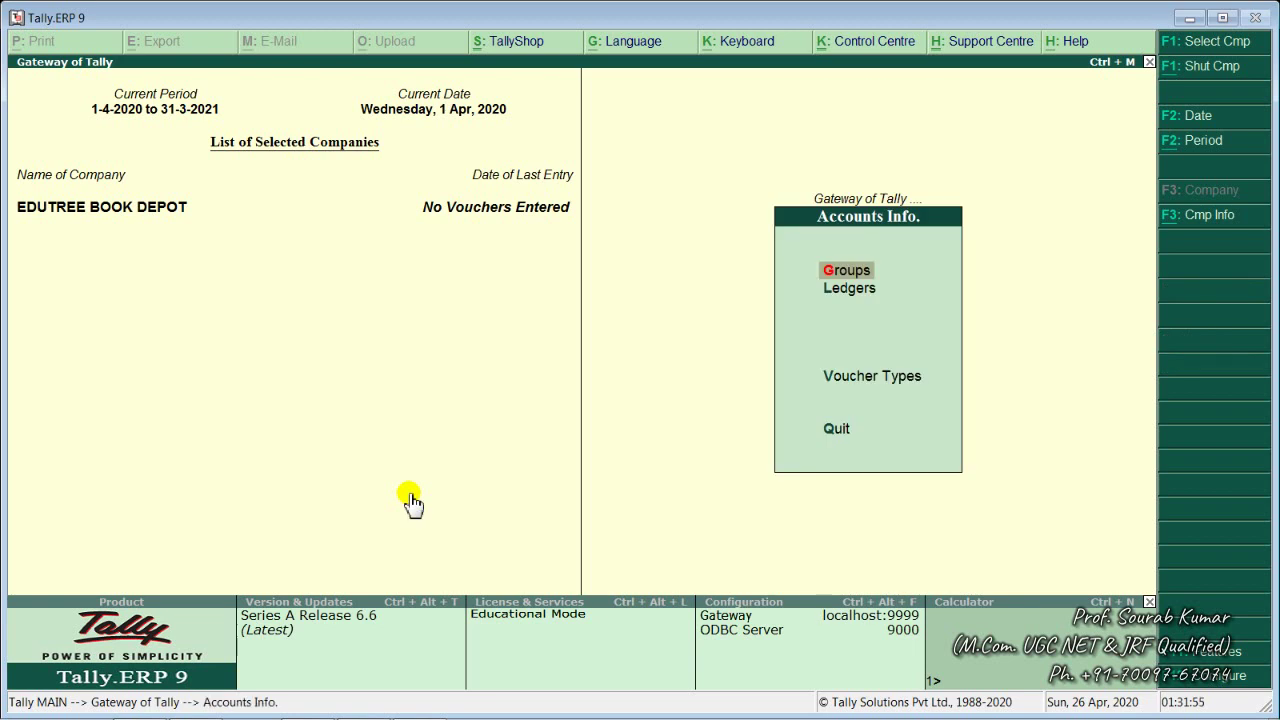
key(Return)
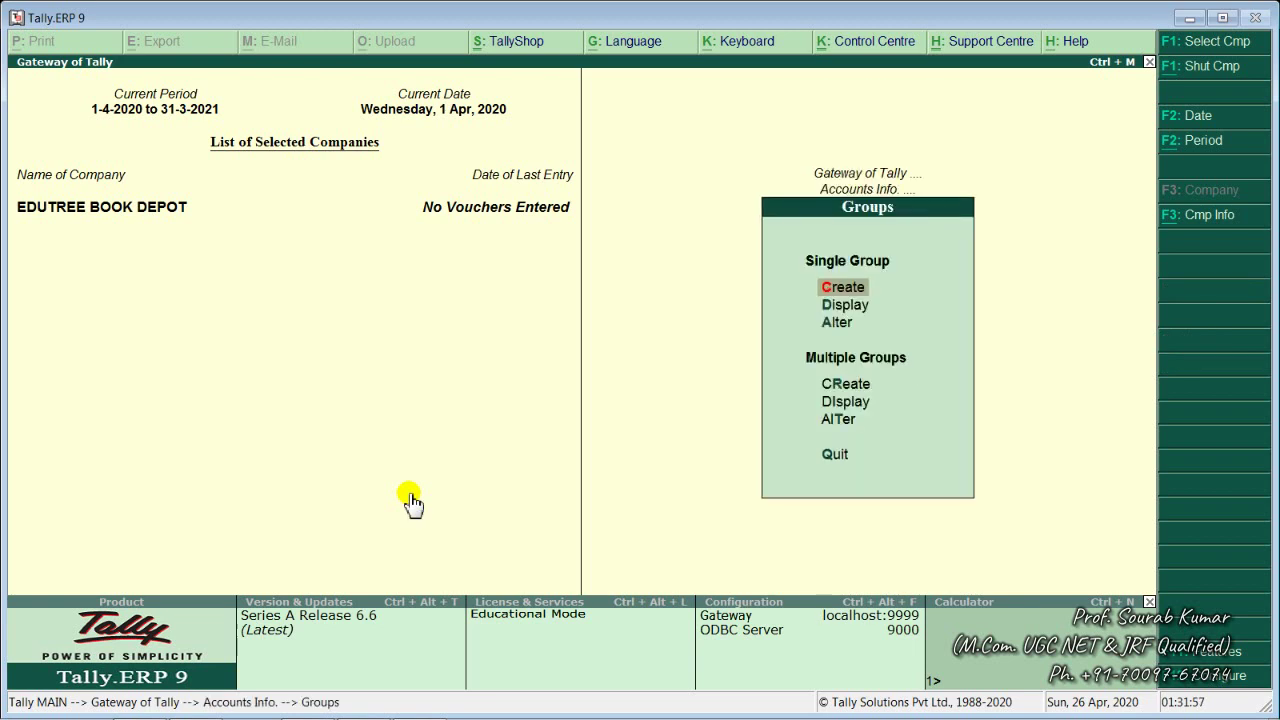
key(Down)
key(Down)
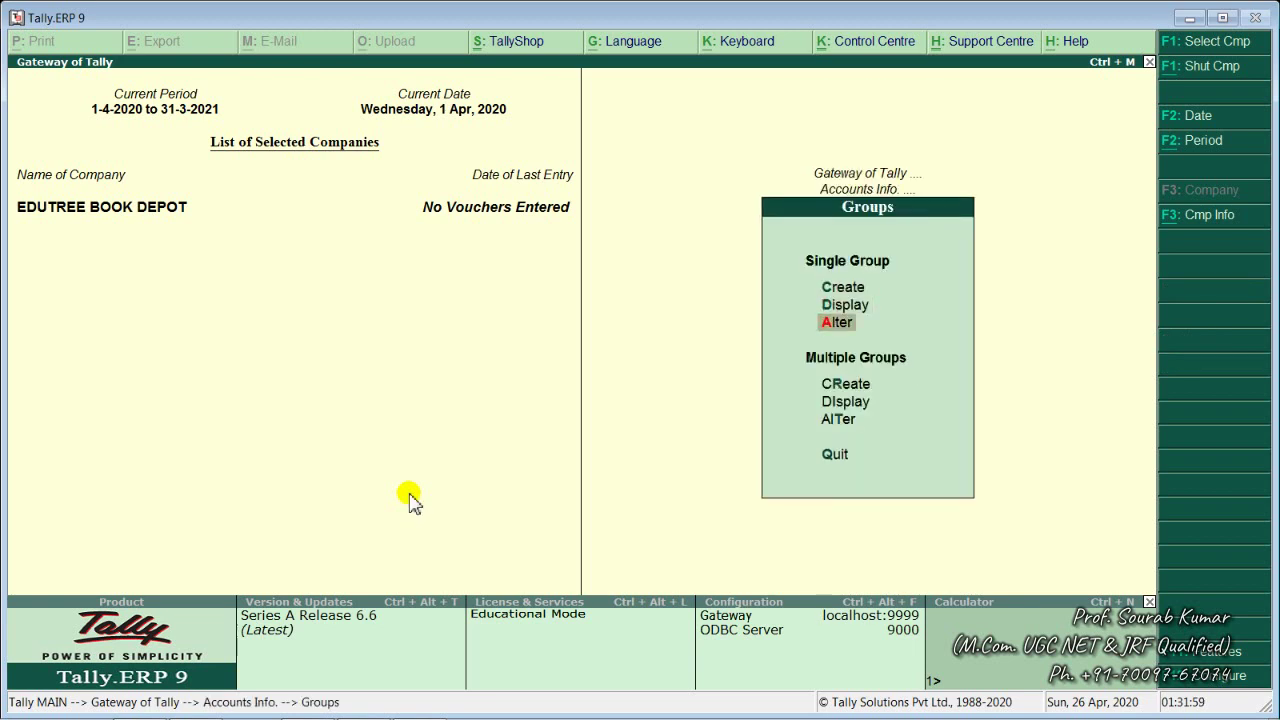
key(Return)
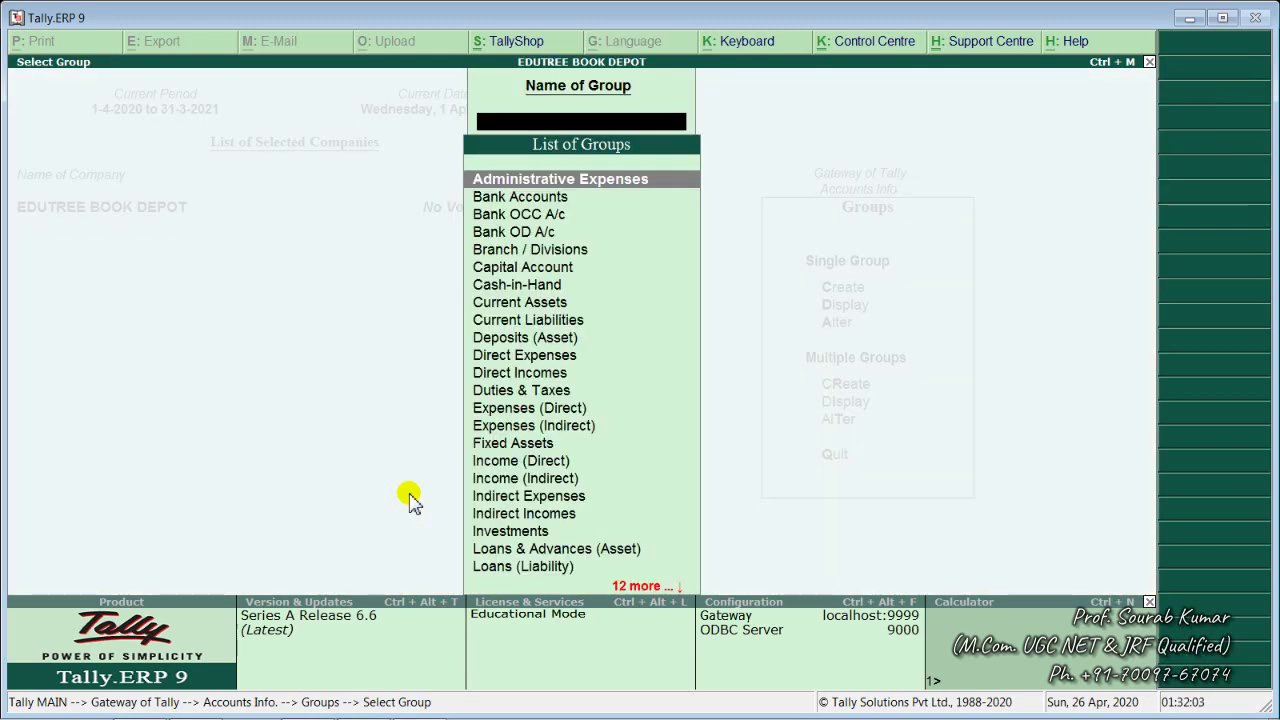
key(Return)
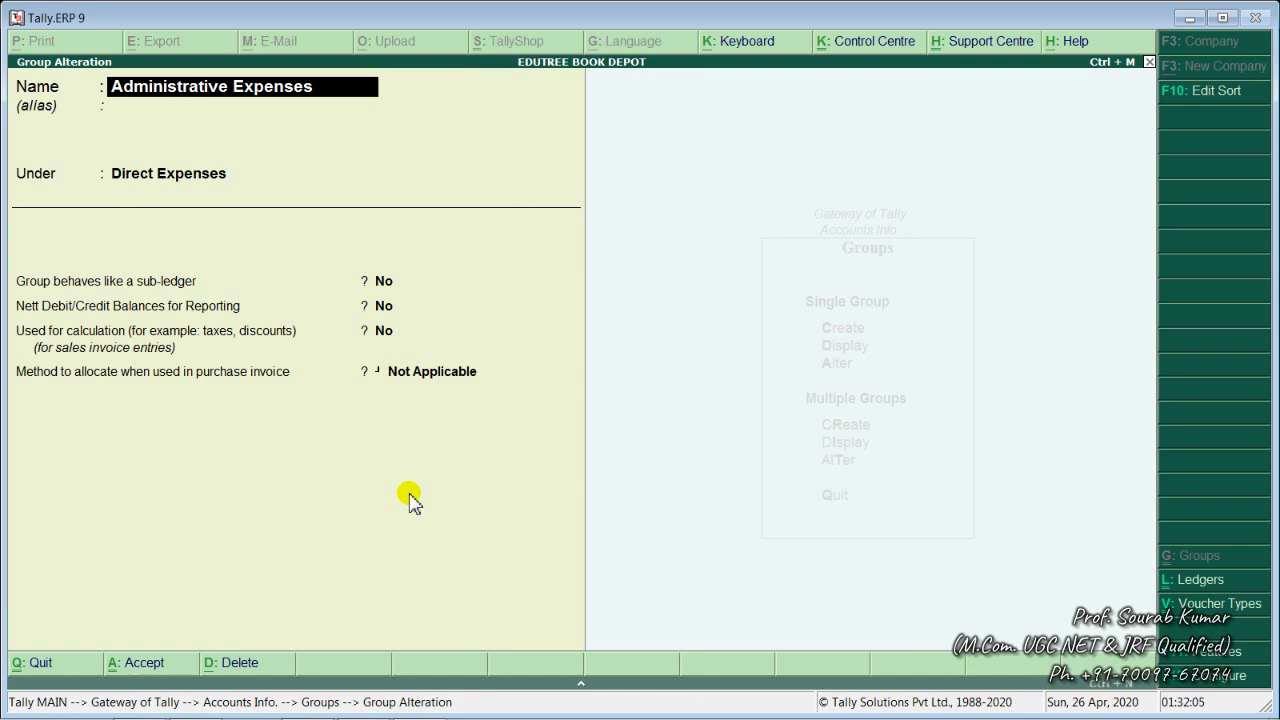
- Change the group's name to Admin & Office Expenses
click(241, 89)
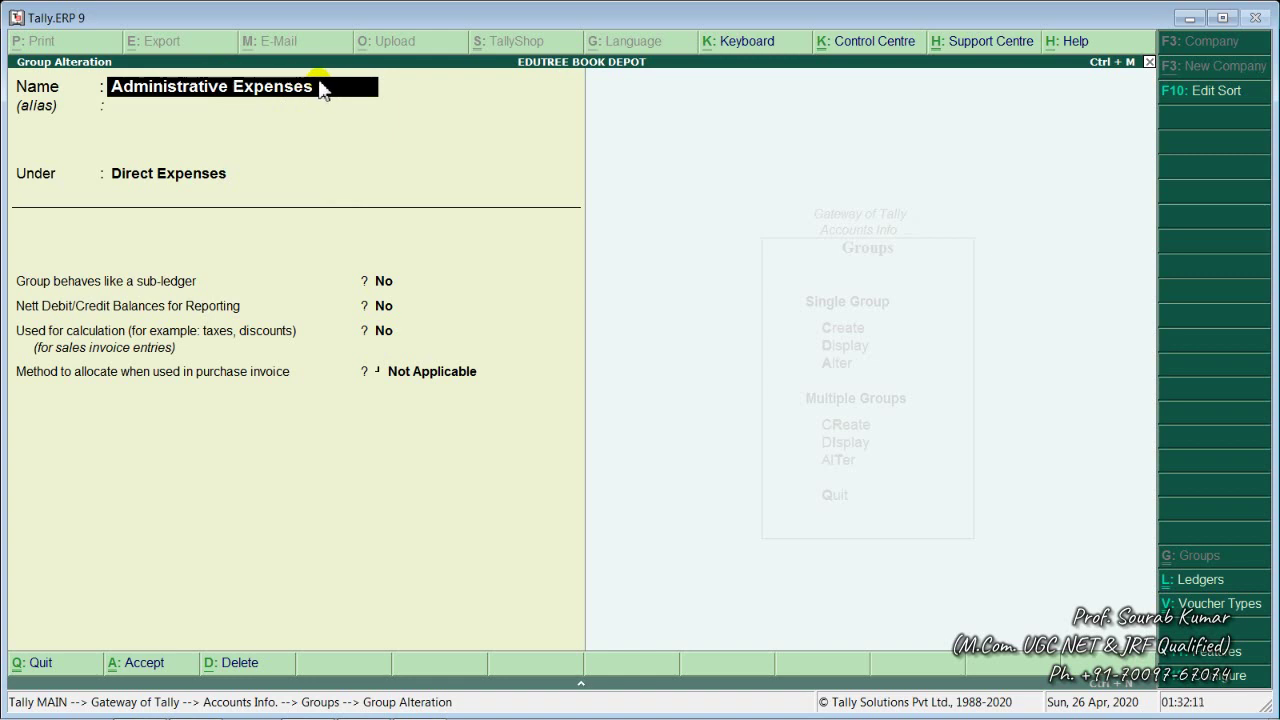
text(&)
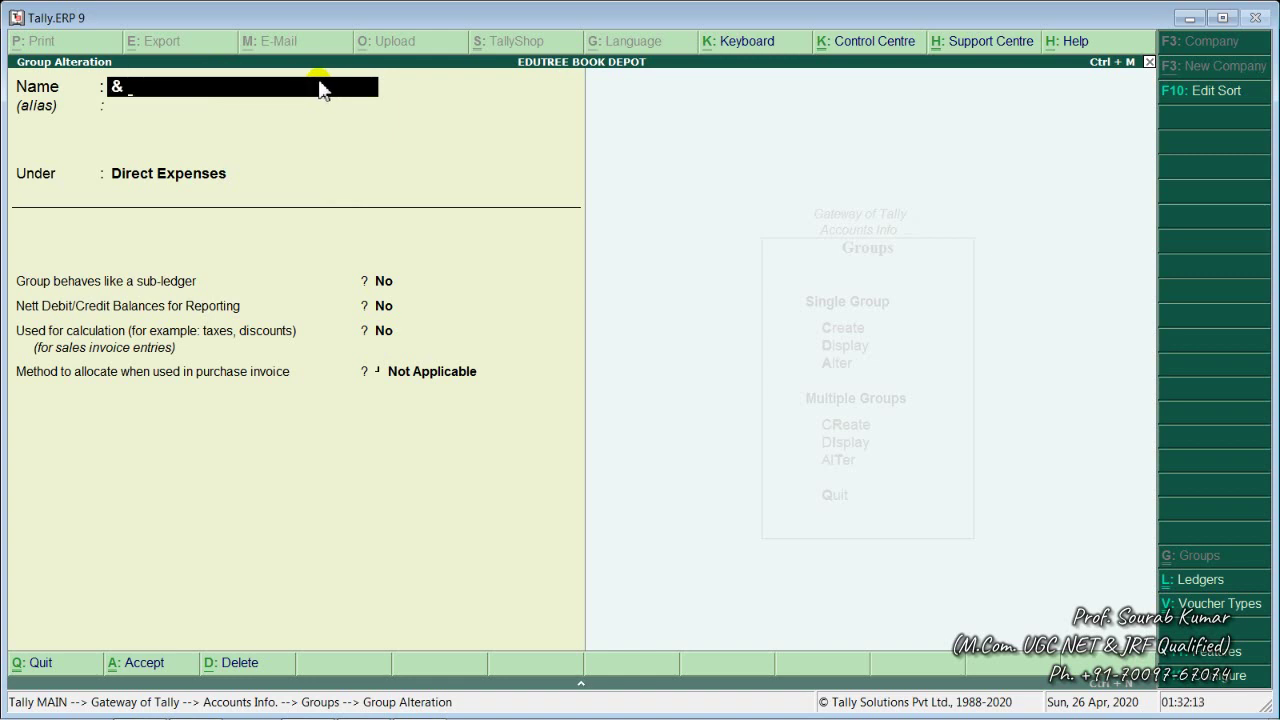
key(BackSpace)
key(BackSpace)
text(Admin & Office)
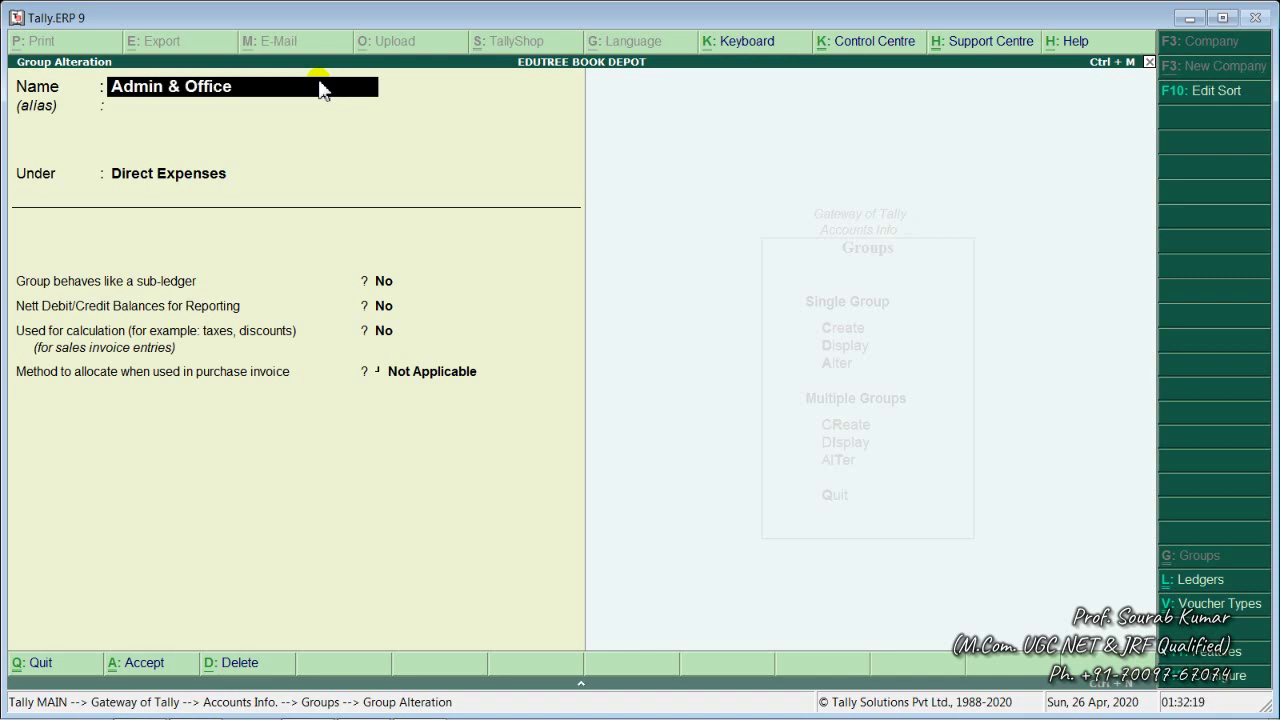
text( Expenses)
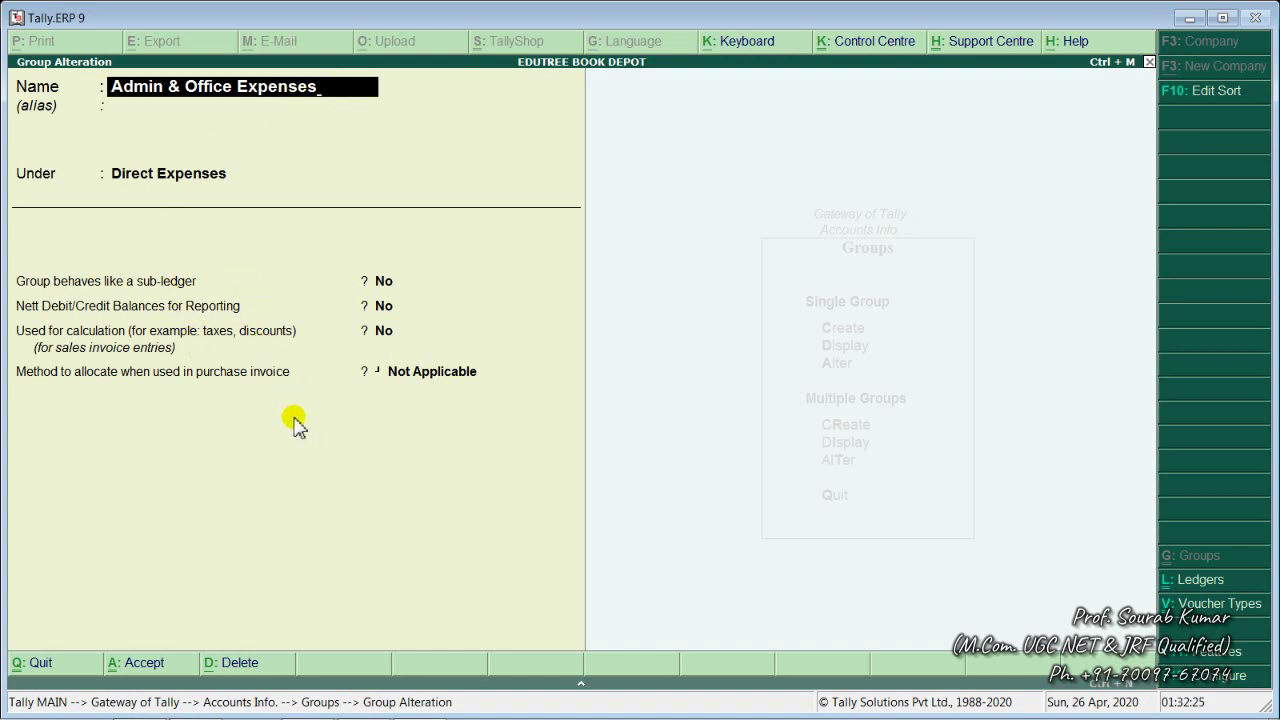
- Save the group alteration with all other settings left as they are, and return to the Gateway of Tally
key(Return)
key(Return)
key(Return)
key(Return)
key(Return)
key(Return)
key(Return)
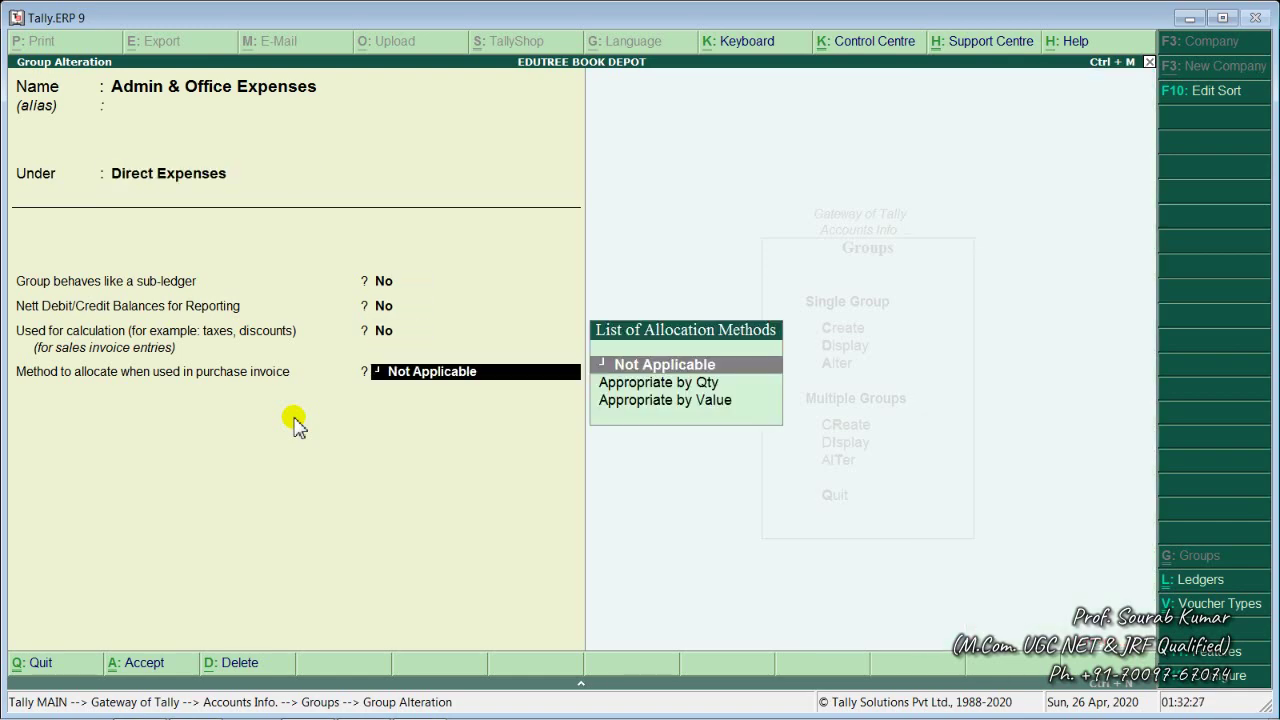
key(Return)
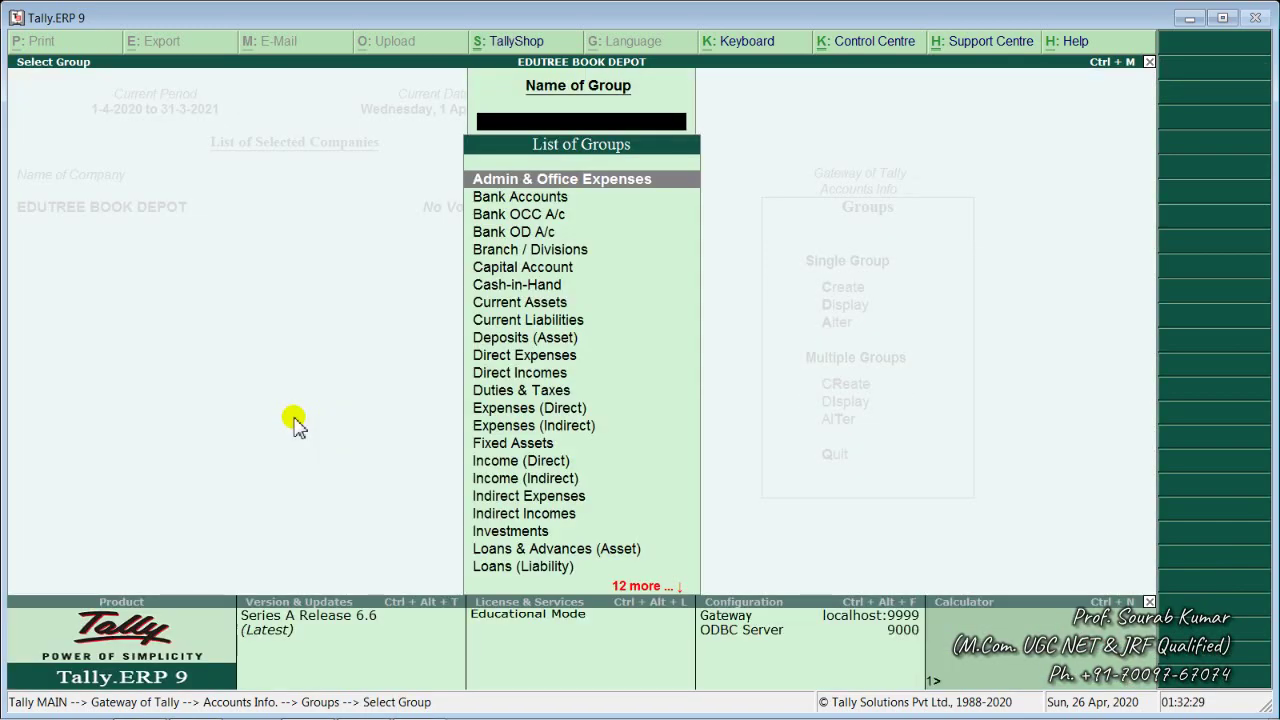
key(Escape)
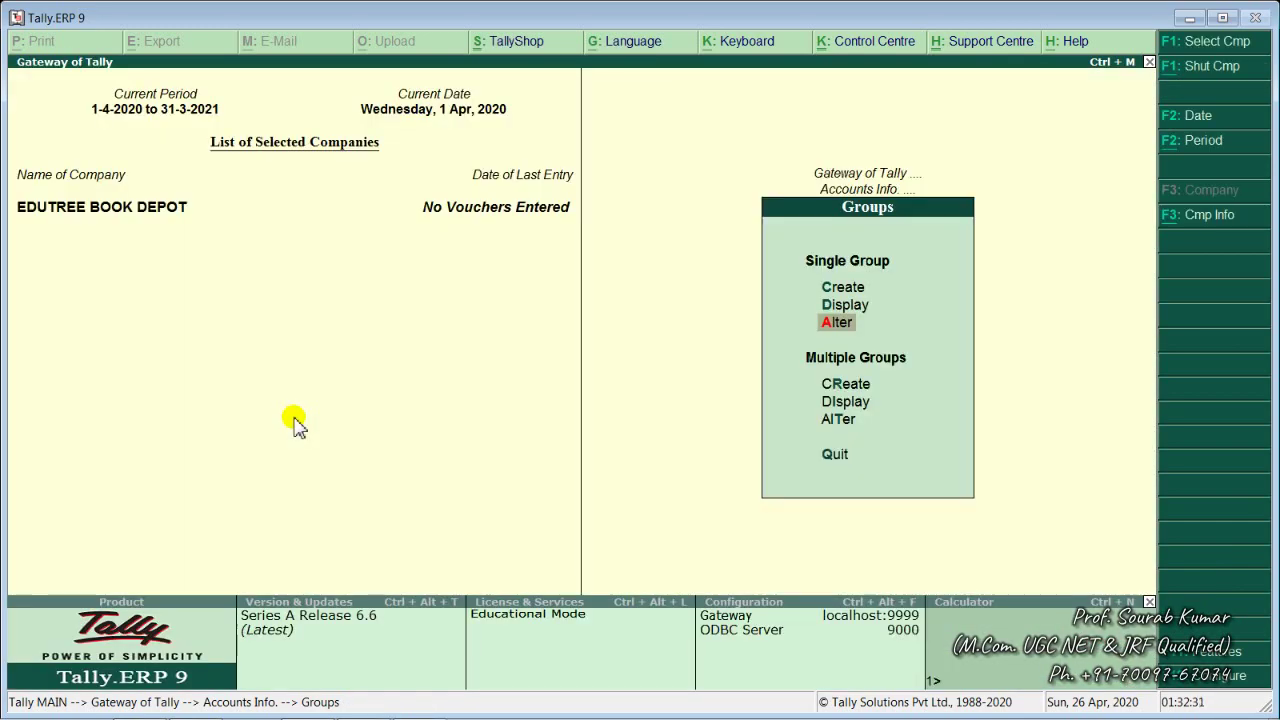
key(Escape)
key(Escape)
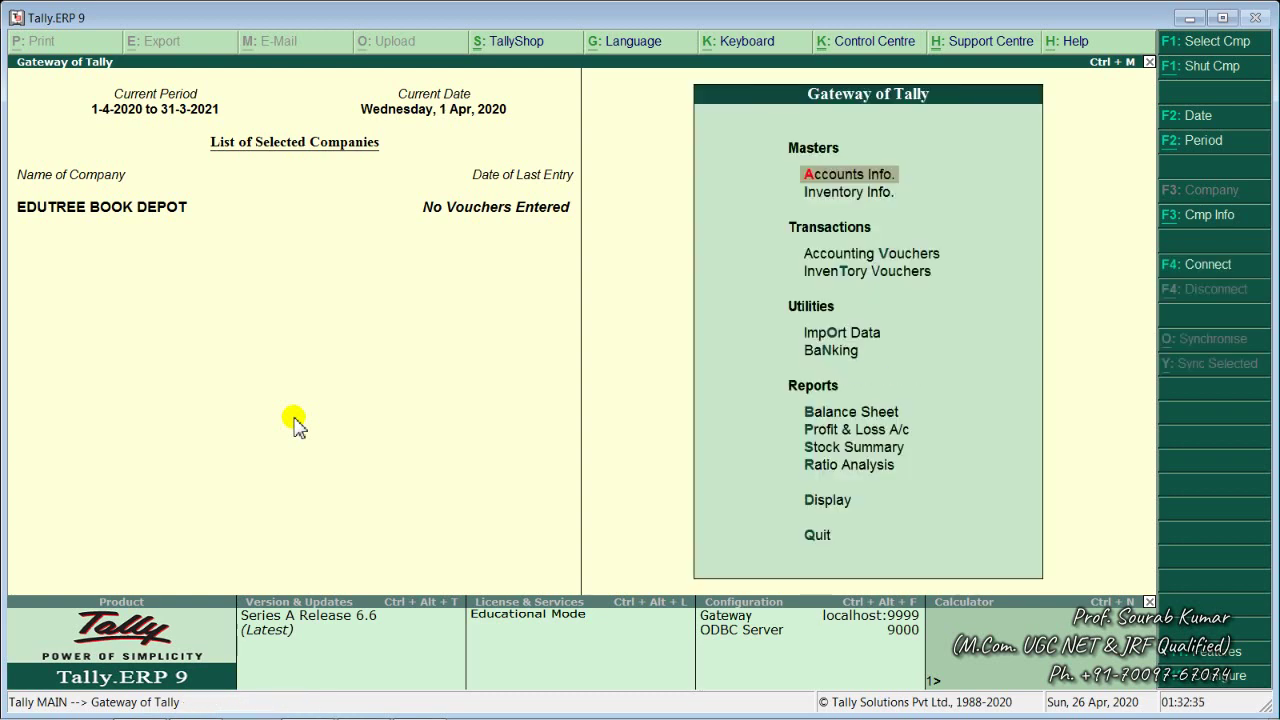
key(Return)
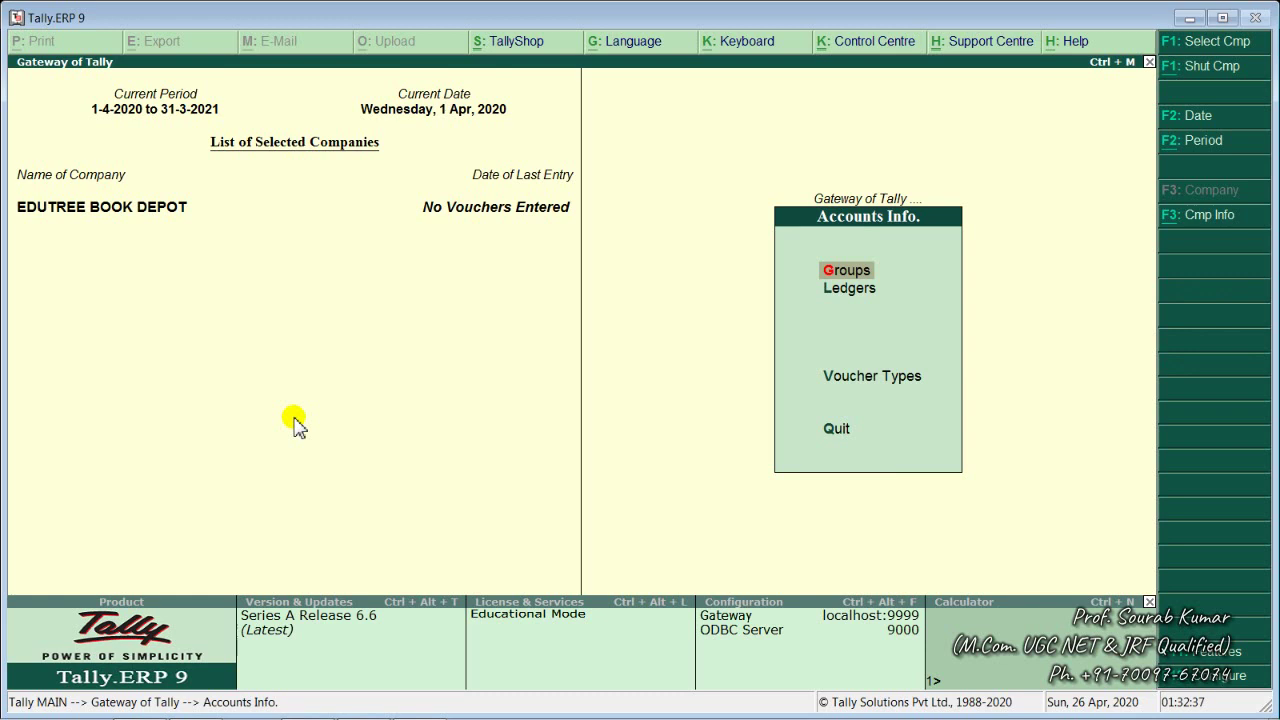
key(Return)
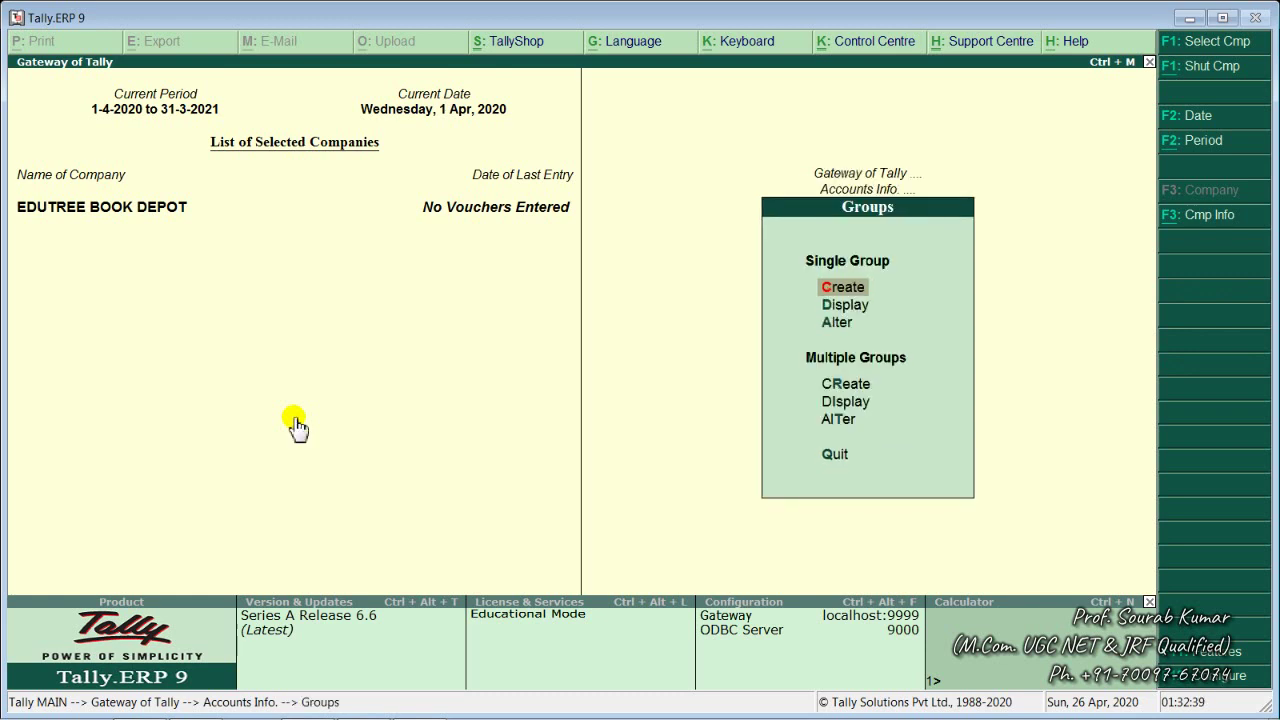
key(Return)
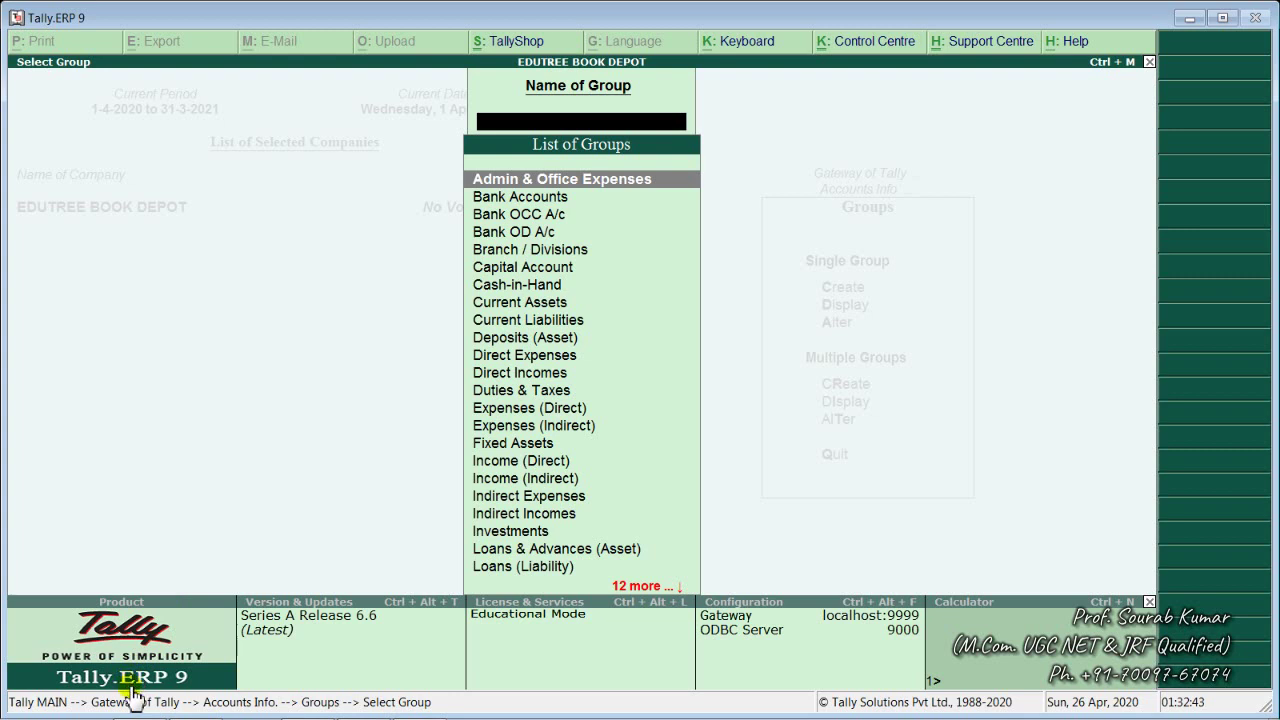
key(Return)
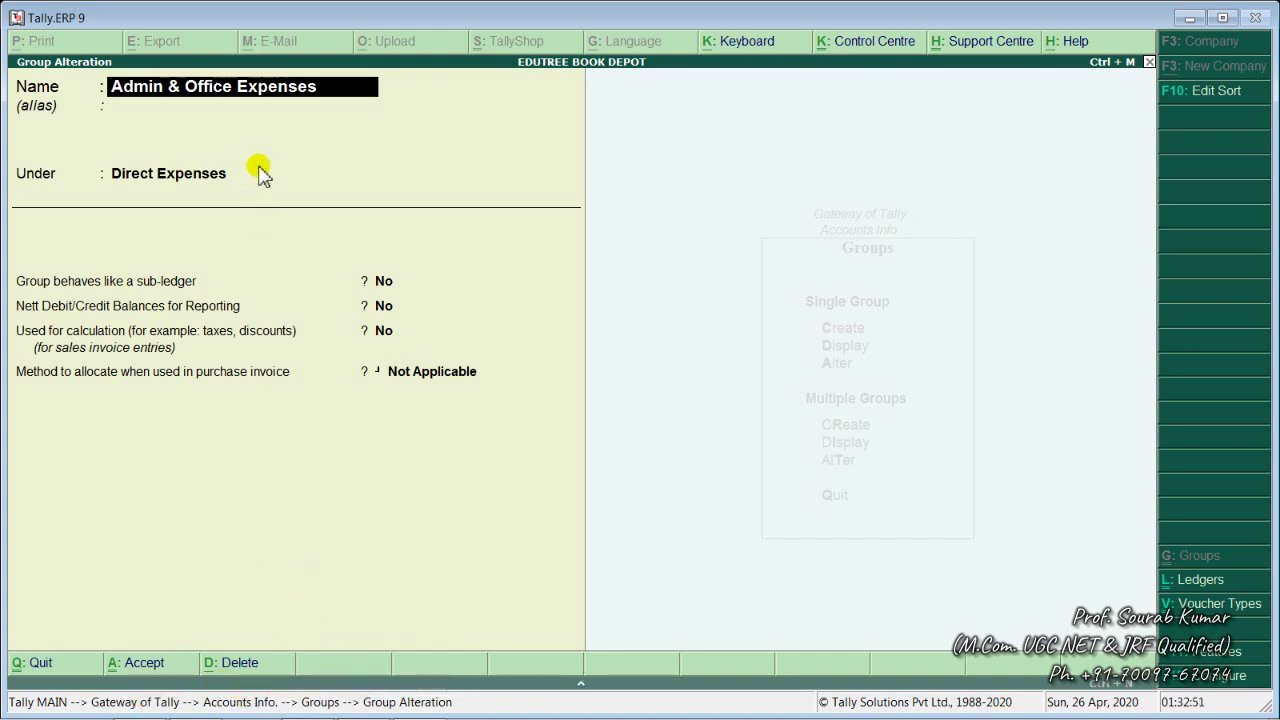
key(BackSpace)
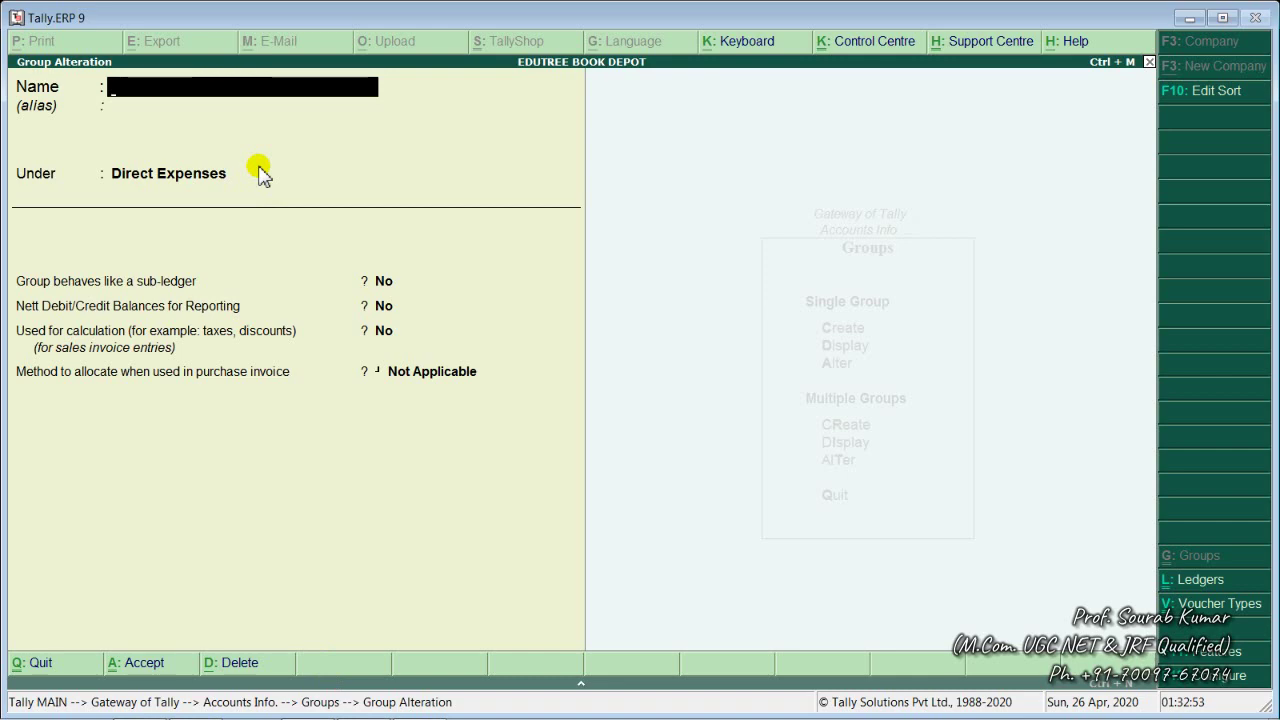
key(Escape)
key(Return)
key(Escape)
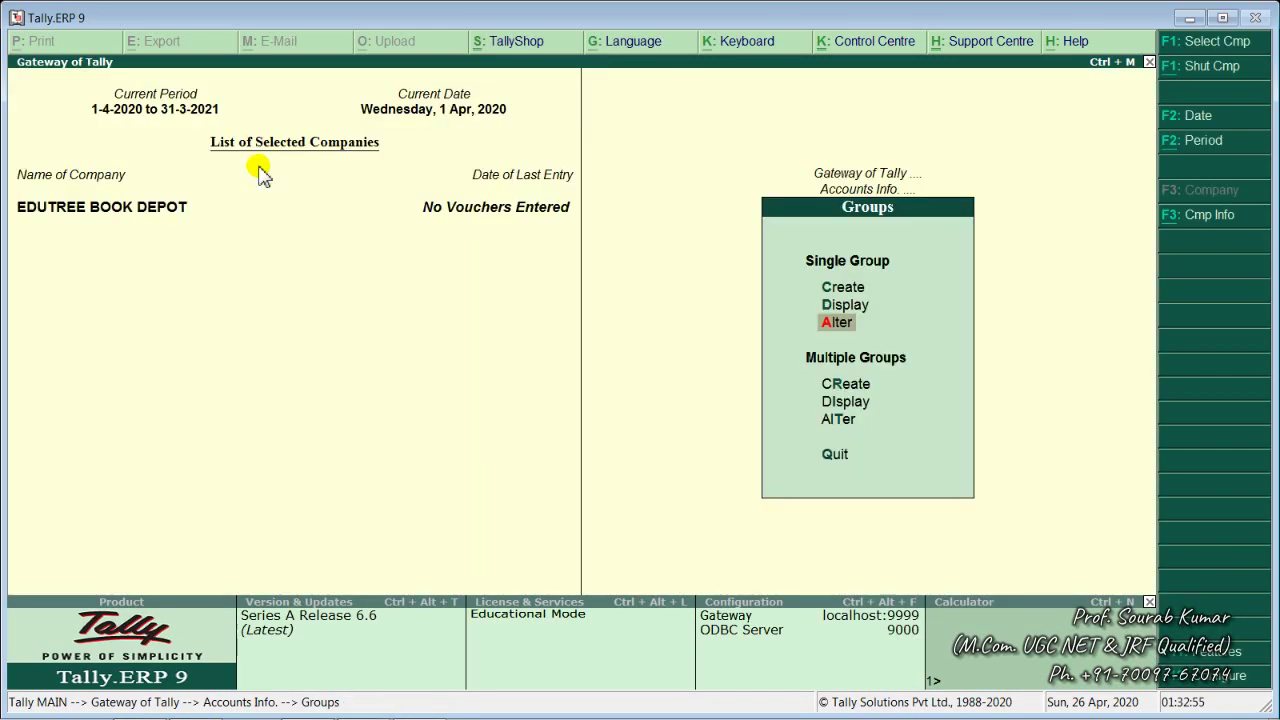
key(Up)
key(Up)
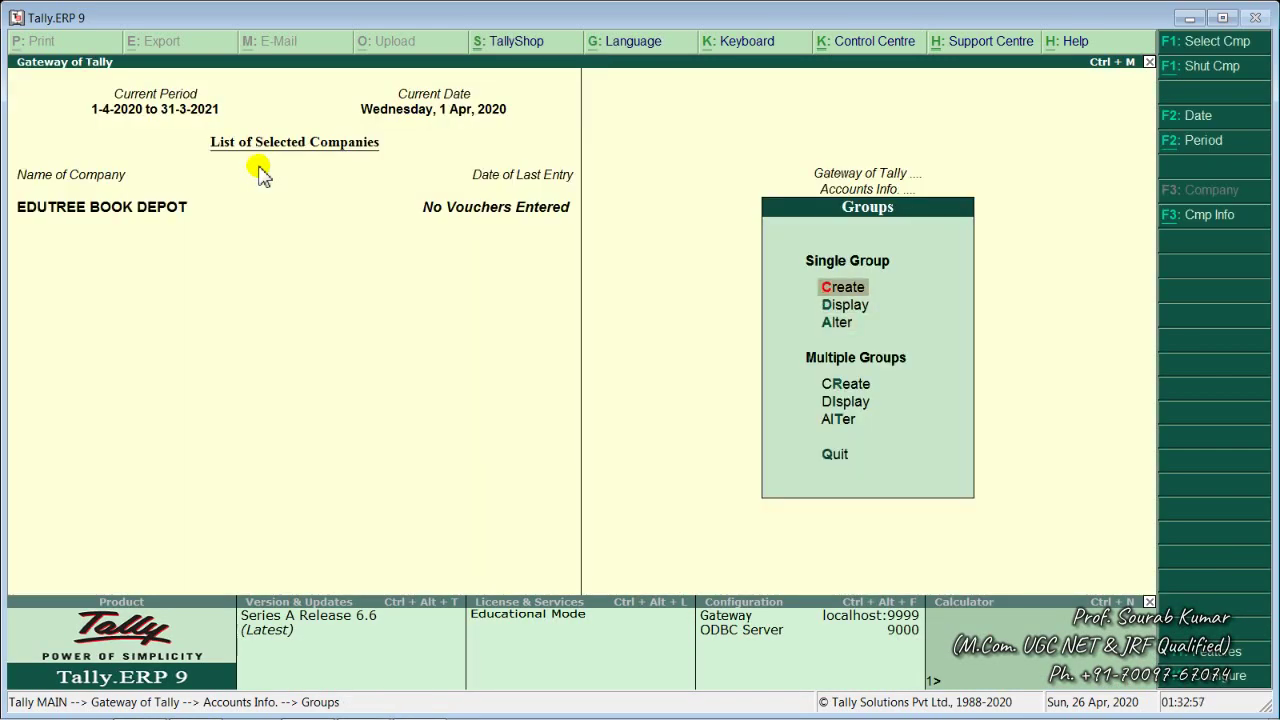
key(Escape)
key(Escape)
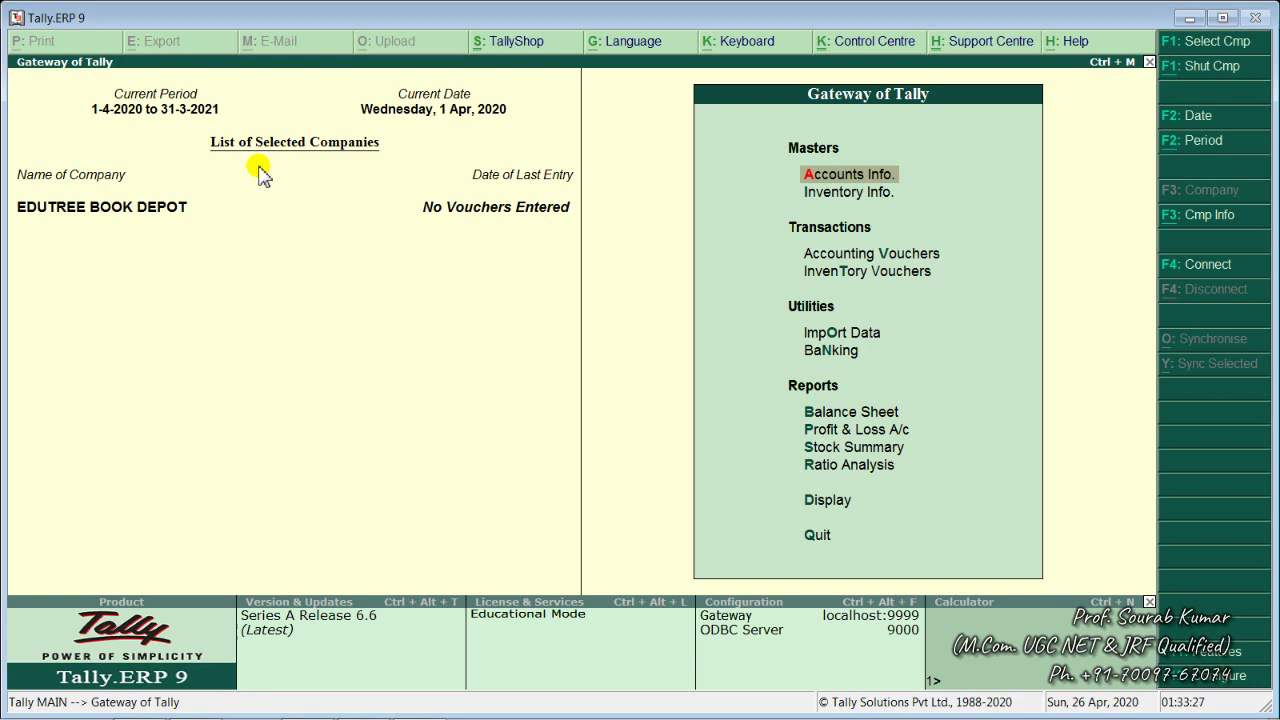
- Open the single group Admin & Office Expenses for alteration
key(Return)
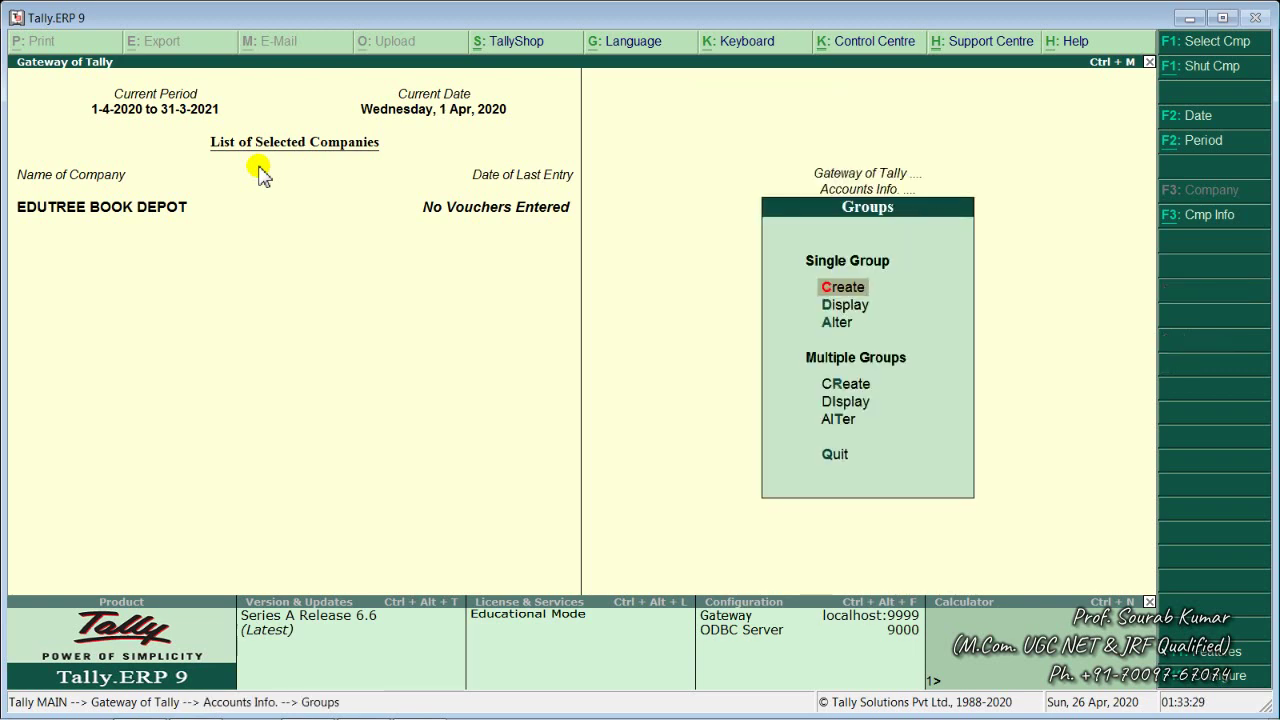
key(Return)
key(Down)
key(Down)
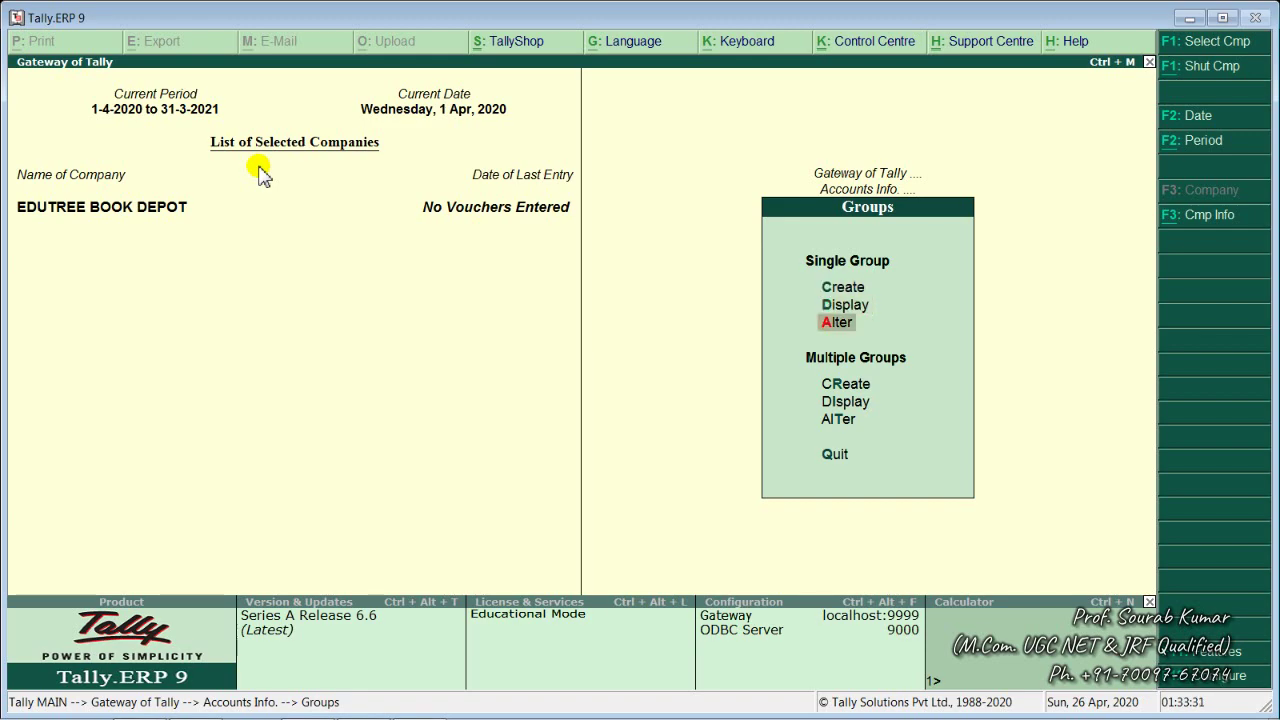
key(Return)
key(Return)
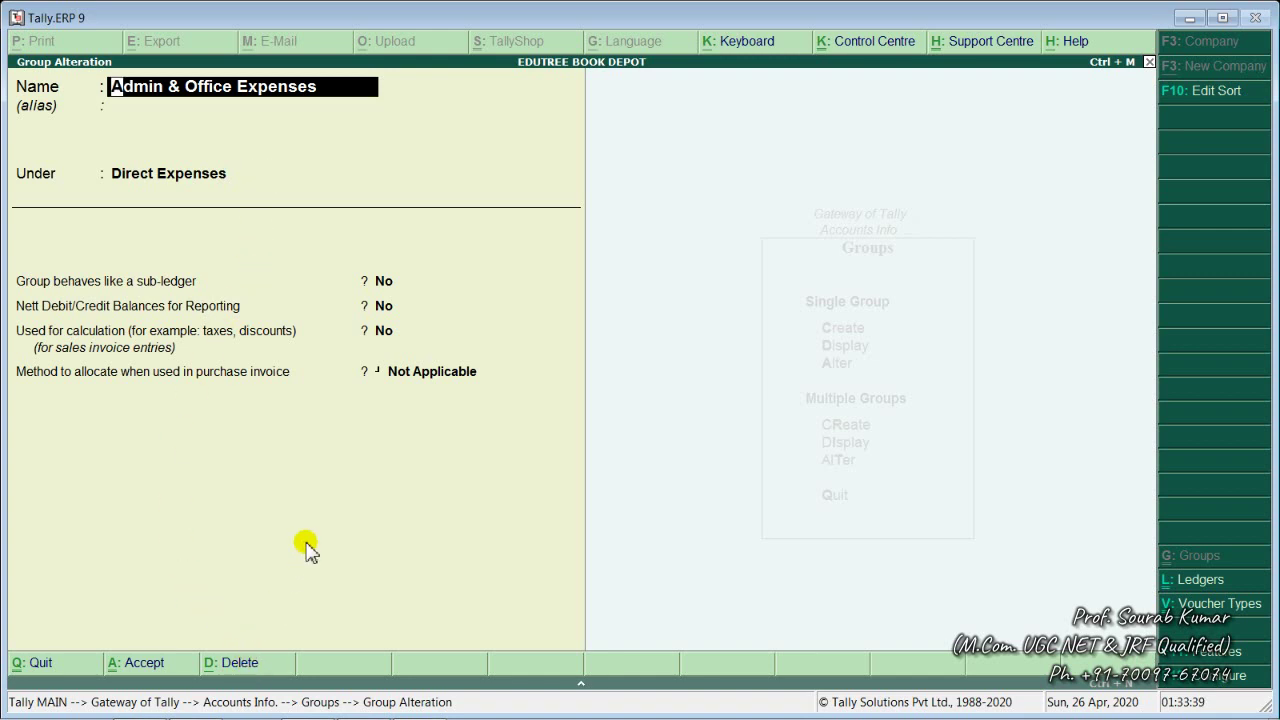
- Delete the Admin & Office Expenses group, and return to the Gateway of Tally without quitting the program
key(alt+d)
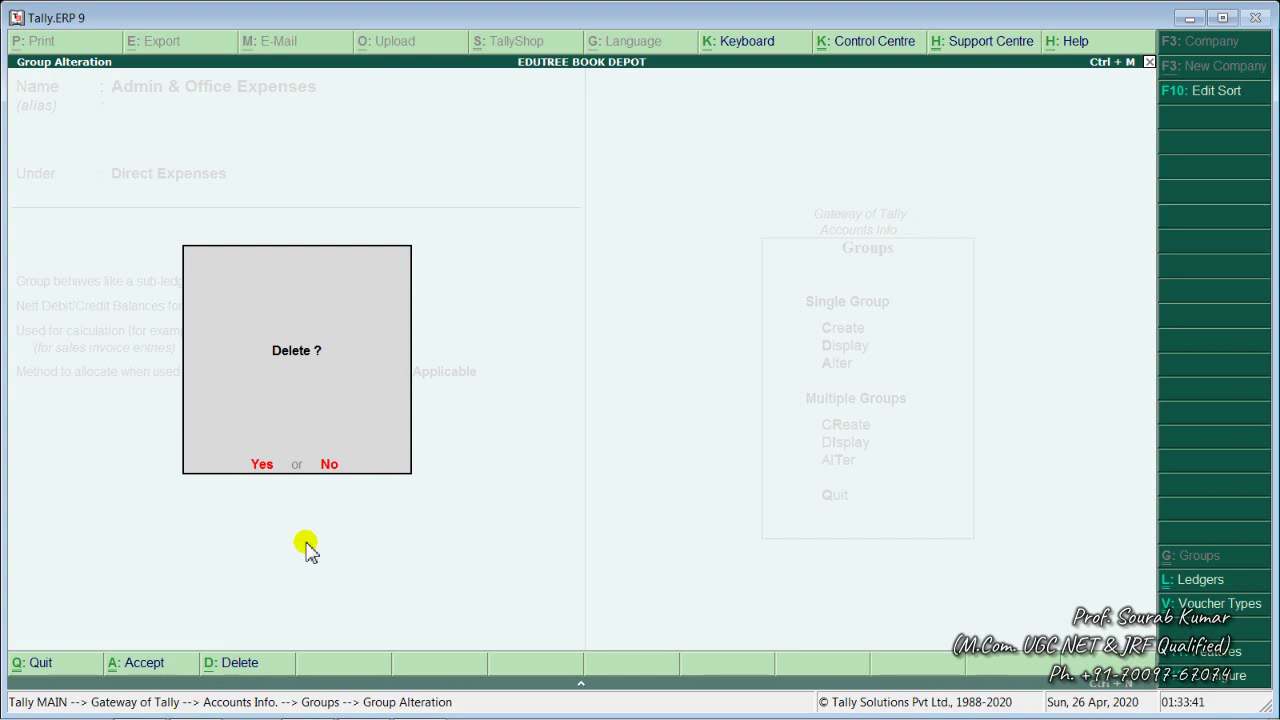
key(y)
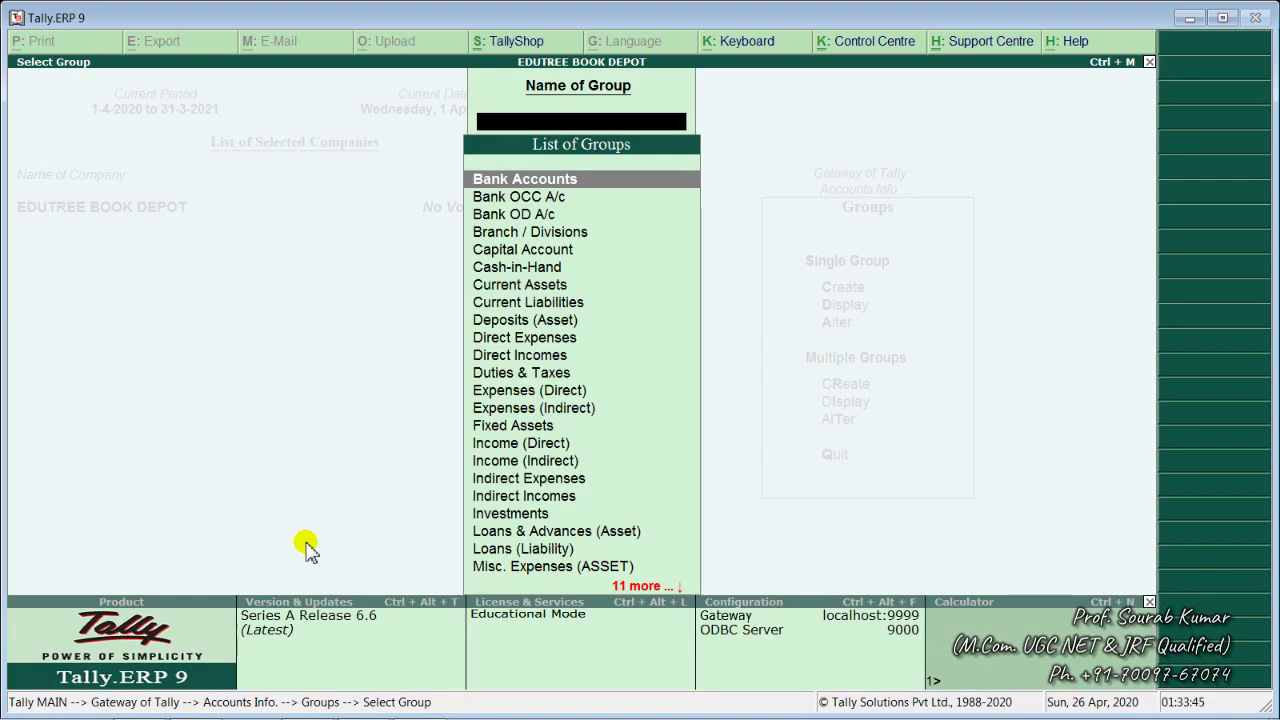
key(Escape)
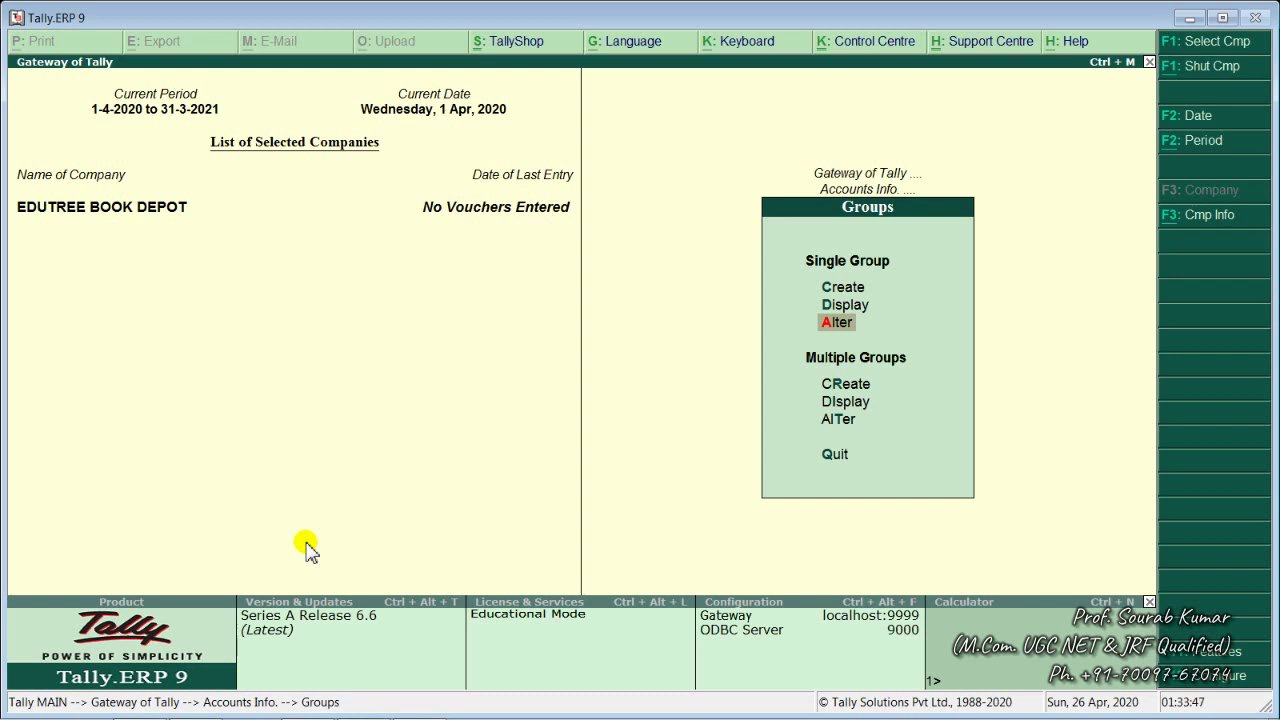
key(Escape)
key(Escape)
key(Escape)
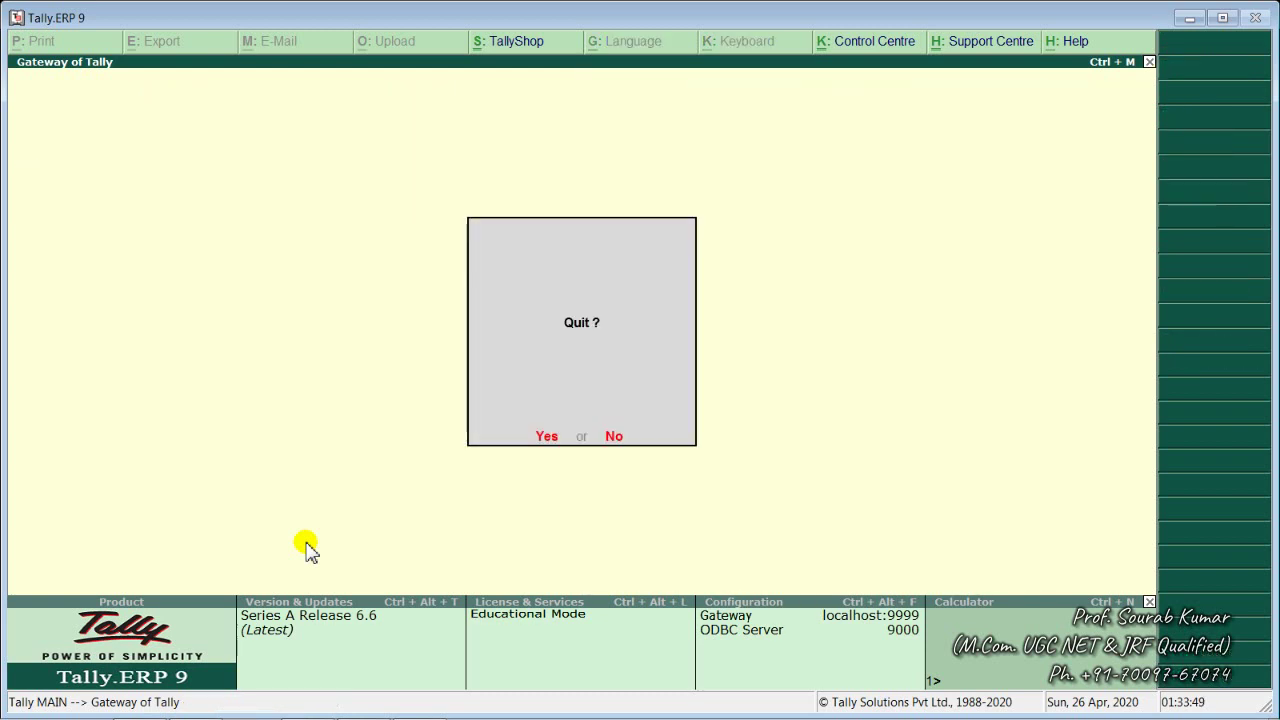
key(Escape)
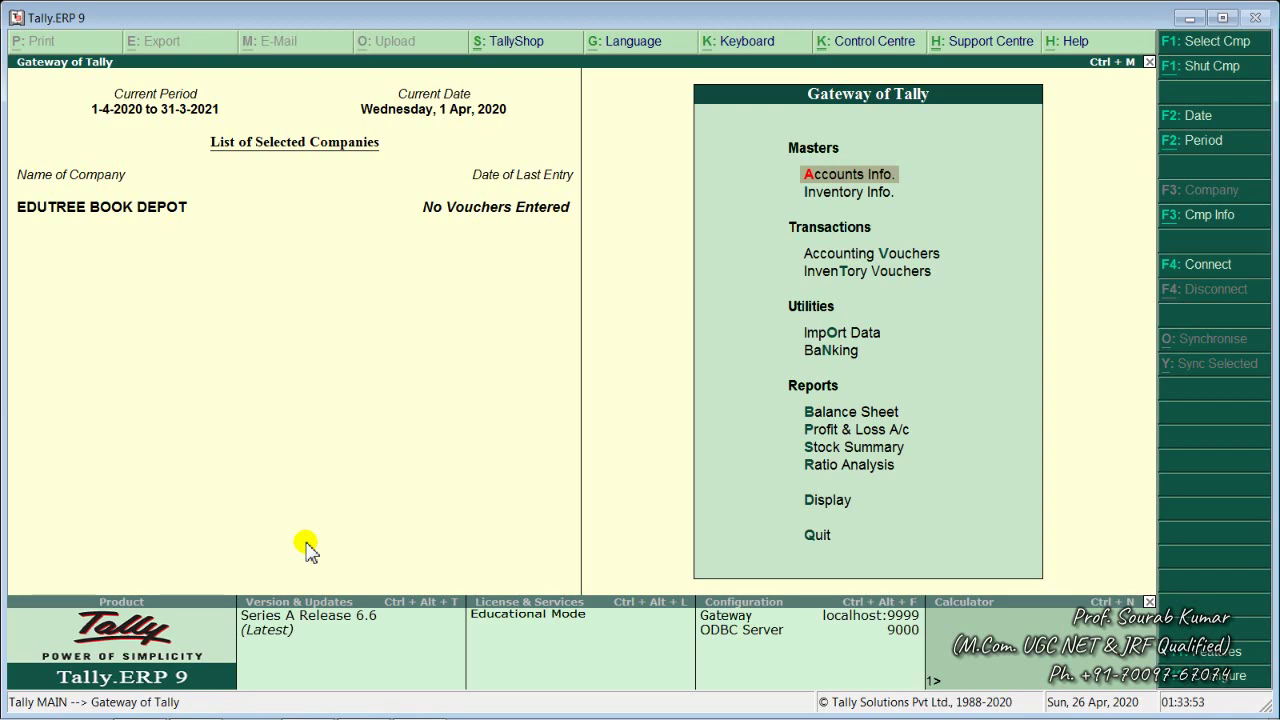
- Check the groups under Direct Expenses and the group count in the List of Accounts, and return to the Gateway of Tally
key(d)
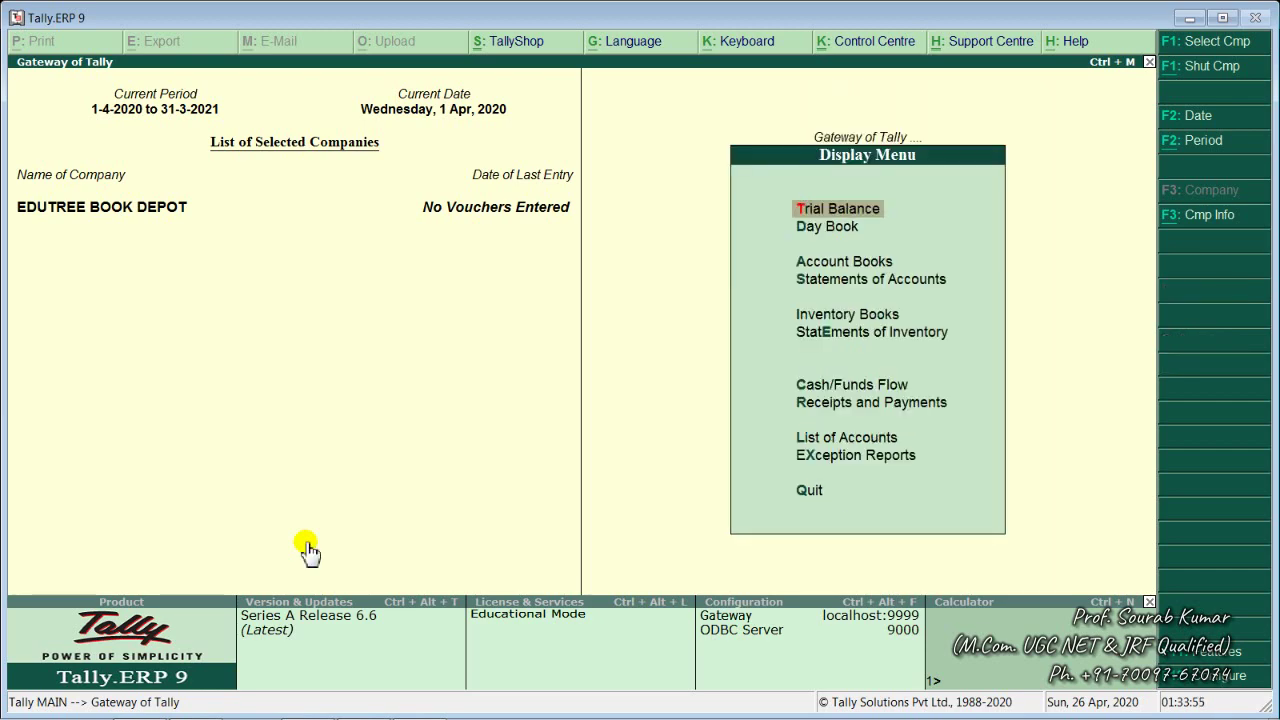
key(l)
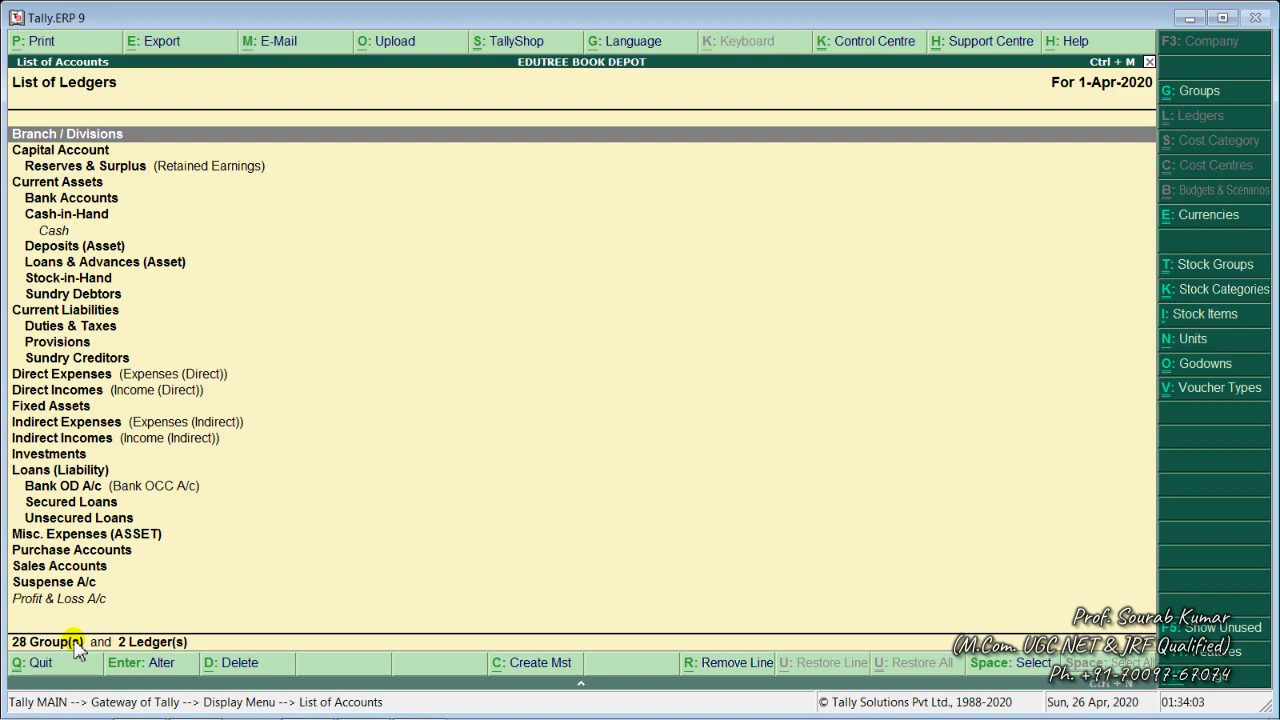
key(Escape)
key(Escape)
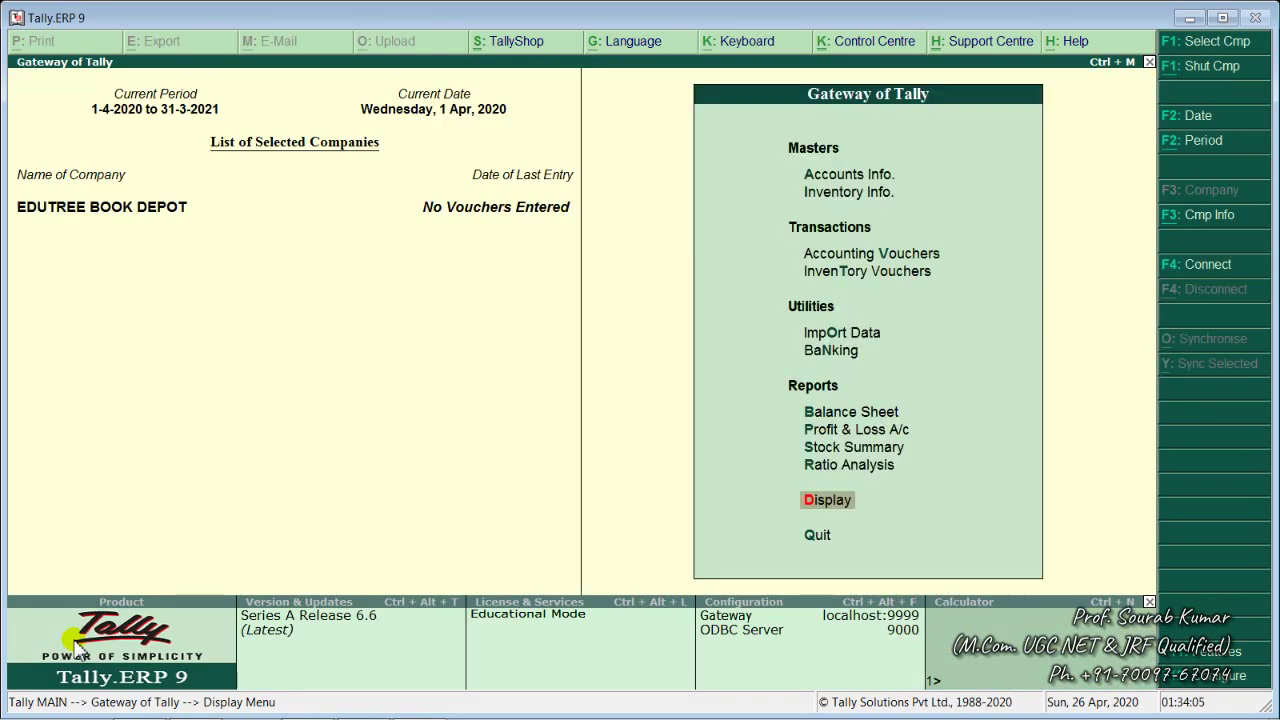
- Open the Groups options under Accounts Info. from the Gateway of Tally
key(Up)
key(Up)
key(Up)
key(Up)
key(Up)
key(Up)
key(Up)
key(Up)
key(Up)
key(Up)
key(Up)
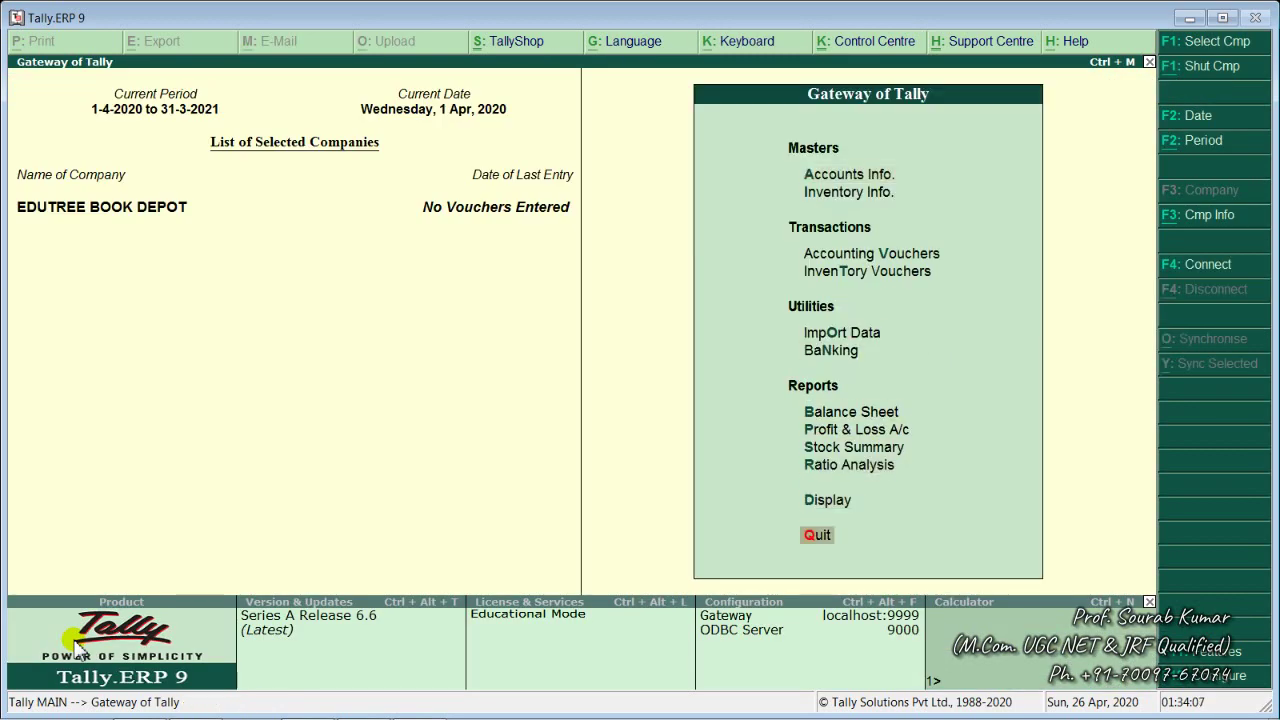
key(Up)
key(Up)
key(Up)
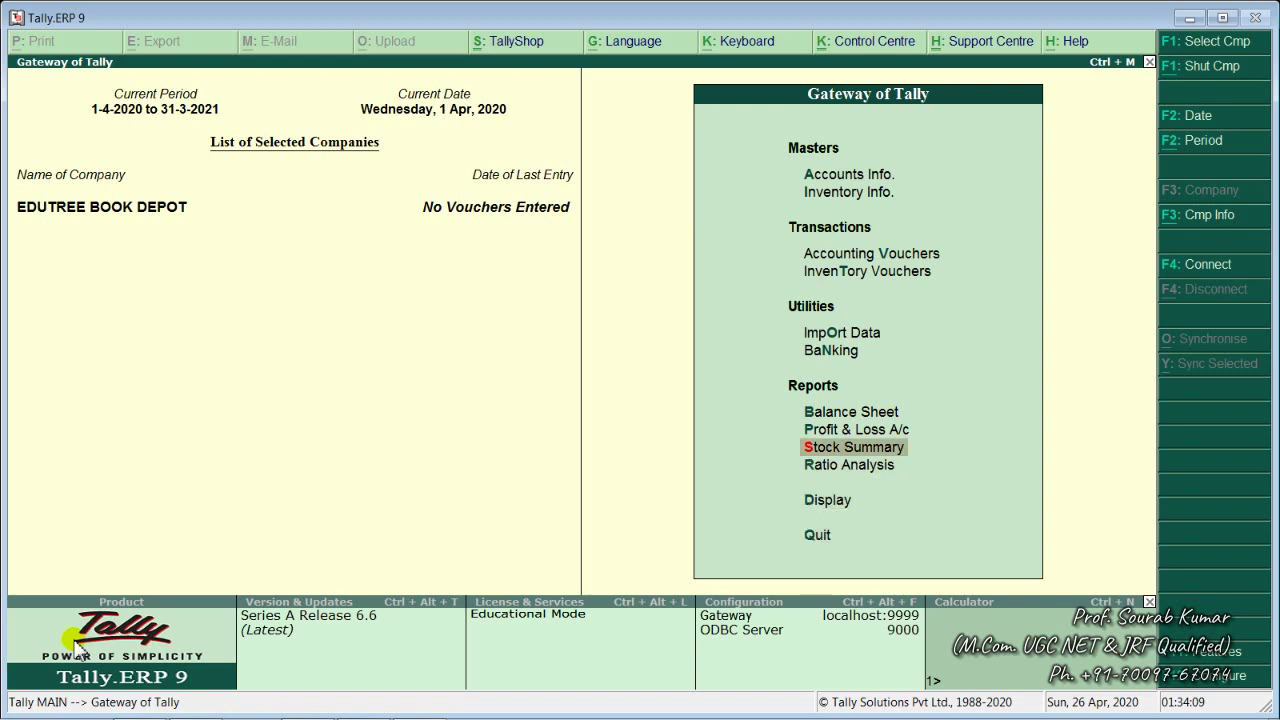
key(Up)
key(Up)
key(Up)
key(Up)
key(Up)
key(Up)
key(Up)
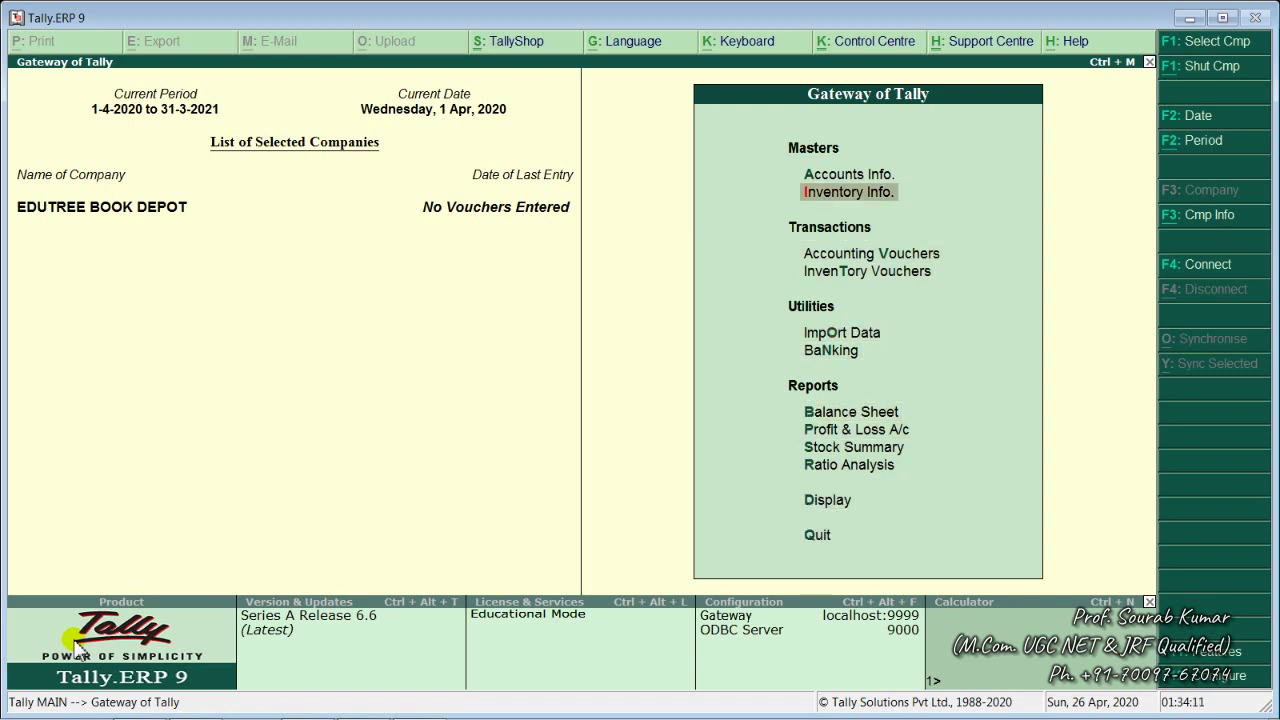
key(Up)
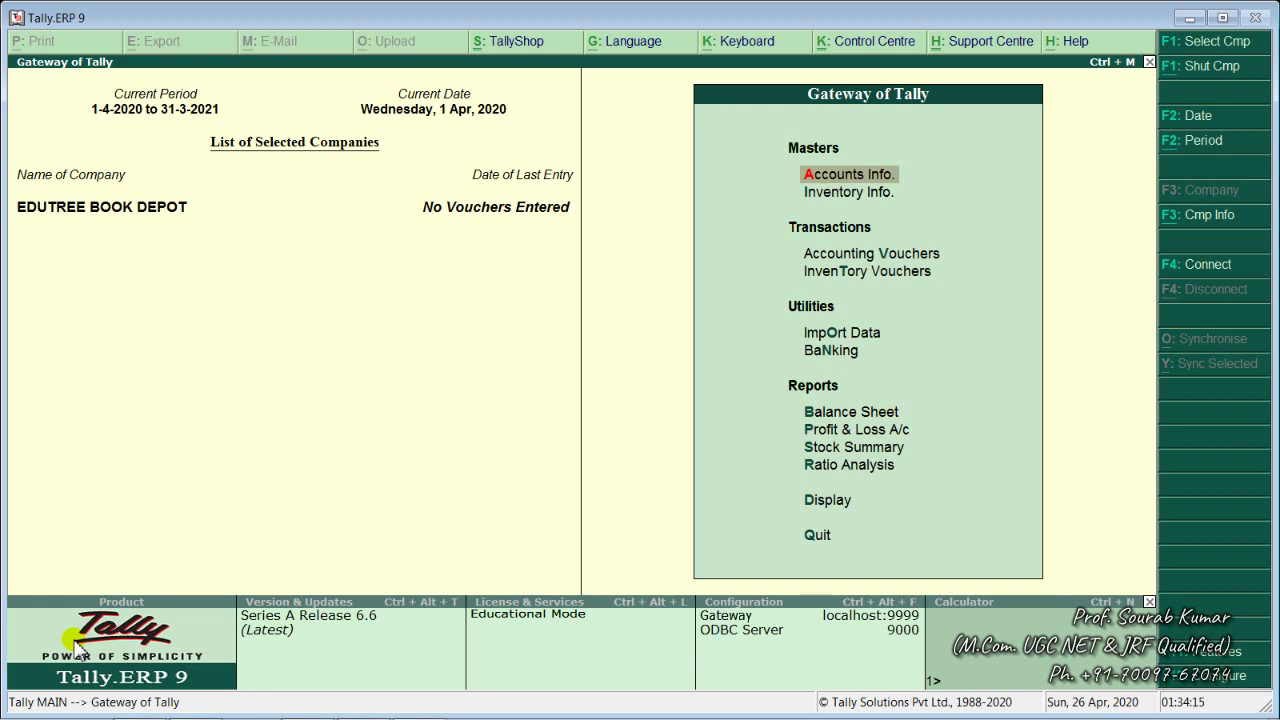
key(Return)
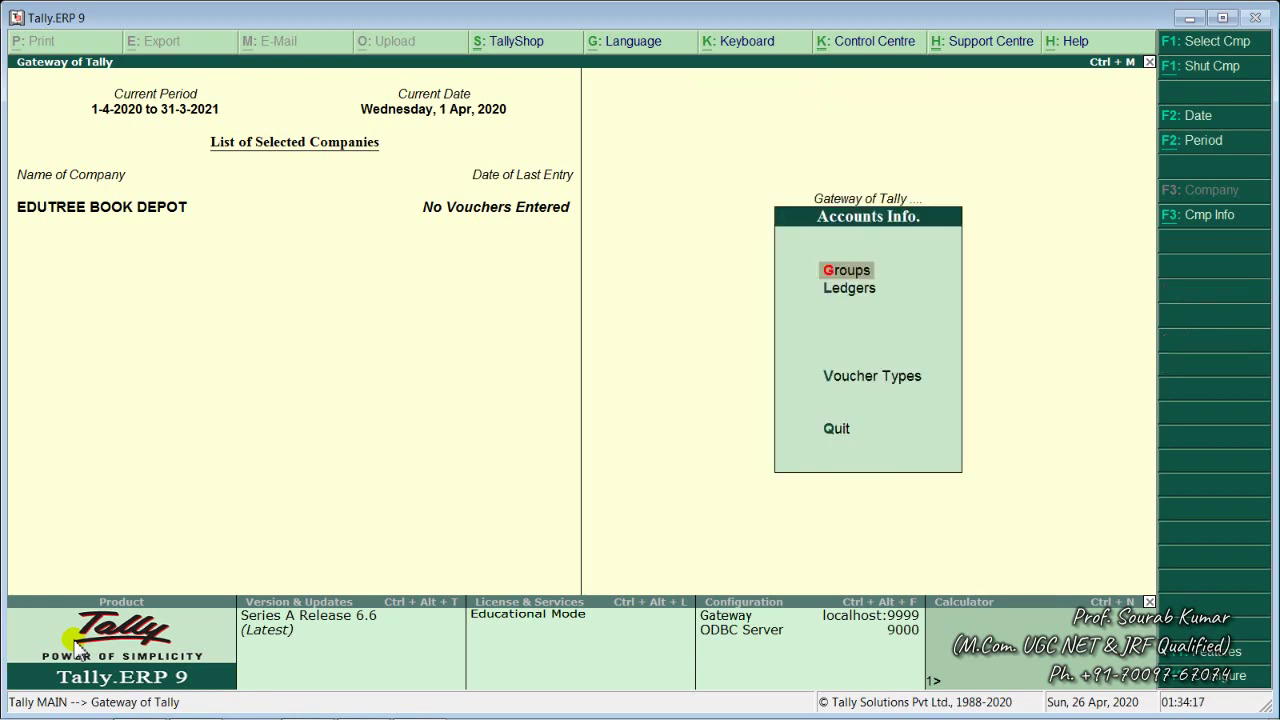
key(Return)
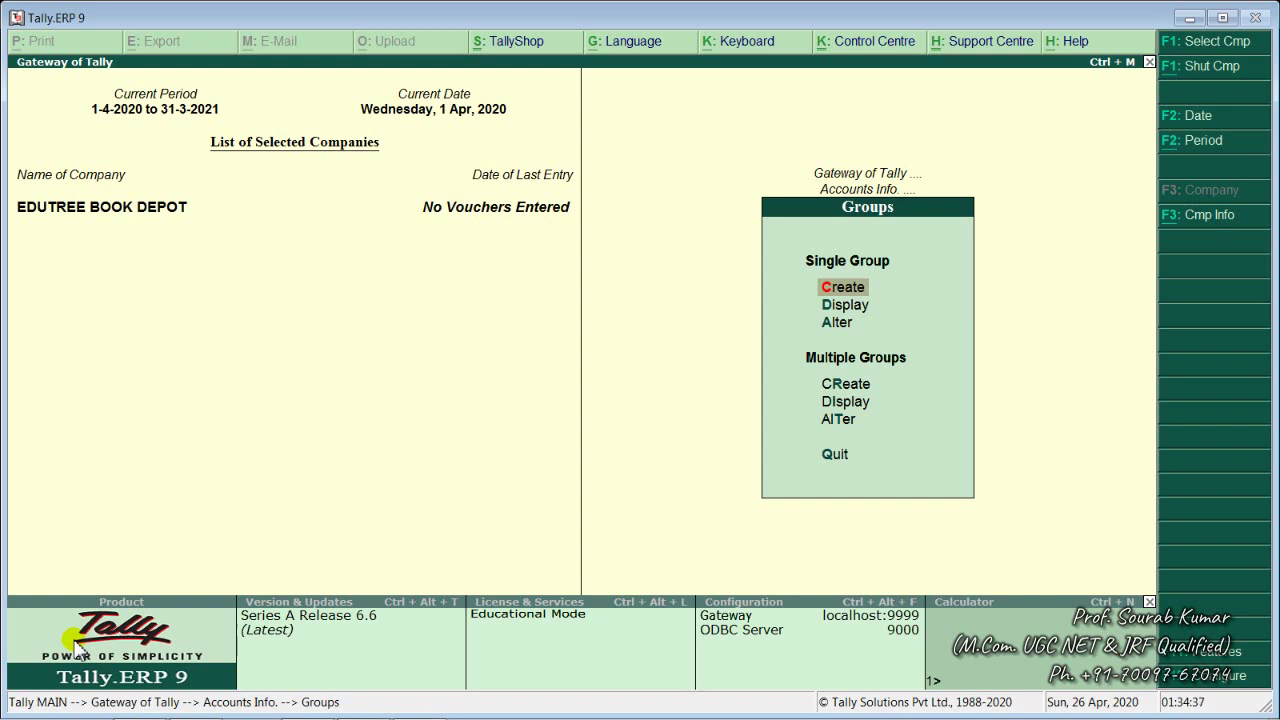
- Review the create, display and alter options for multiple groups
key(Down)
key(Down)
key(Down)
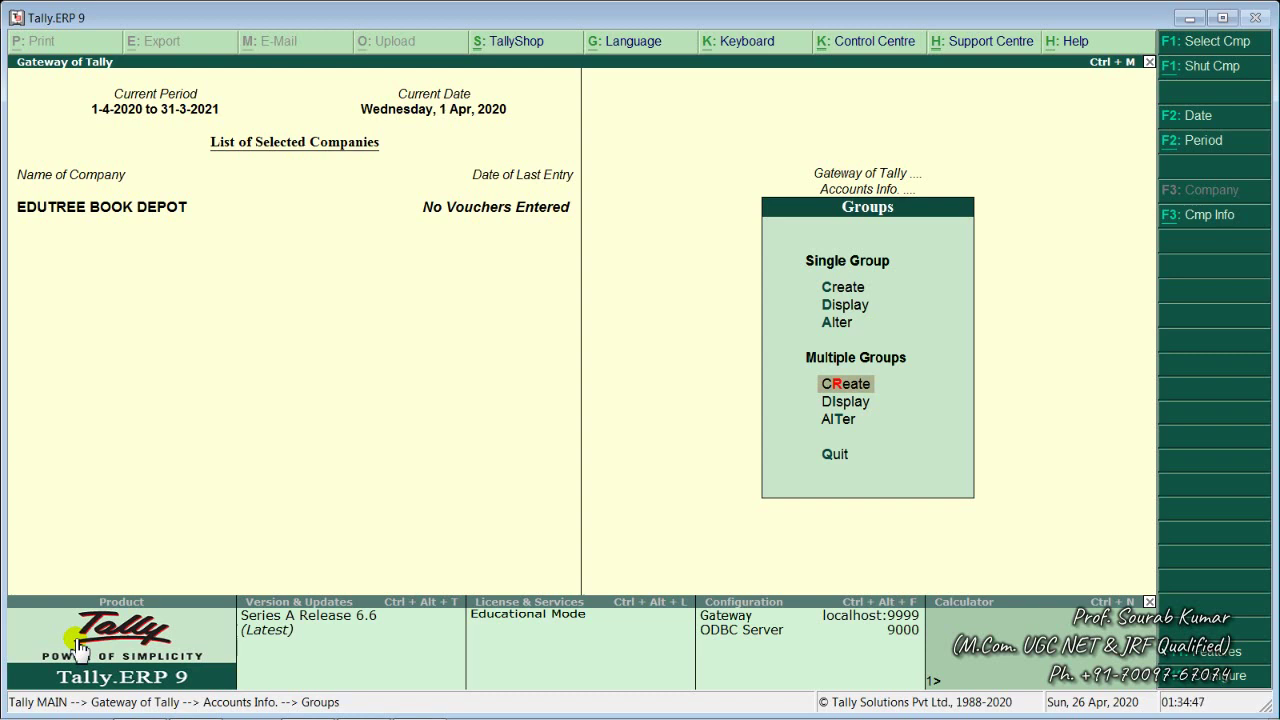
key(Up)
key(Up)
key(Down)
key(Down)
key(Down)
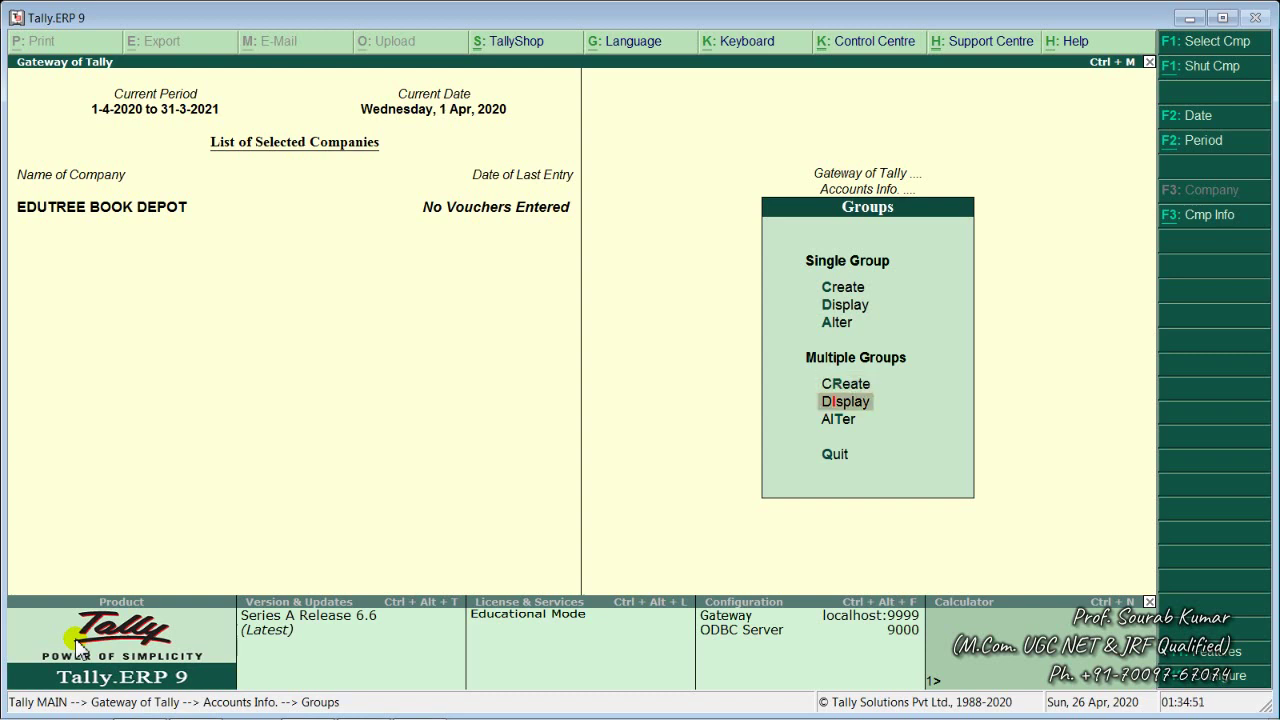
key(Down)
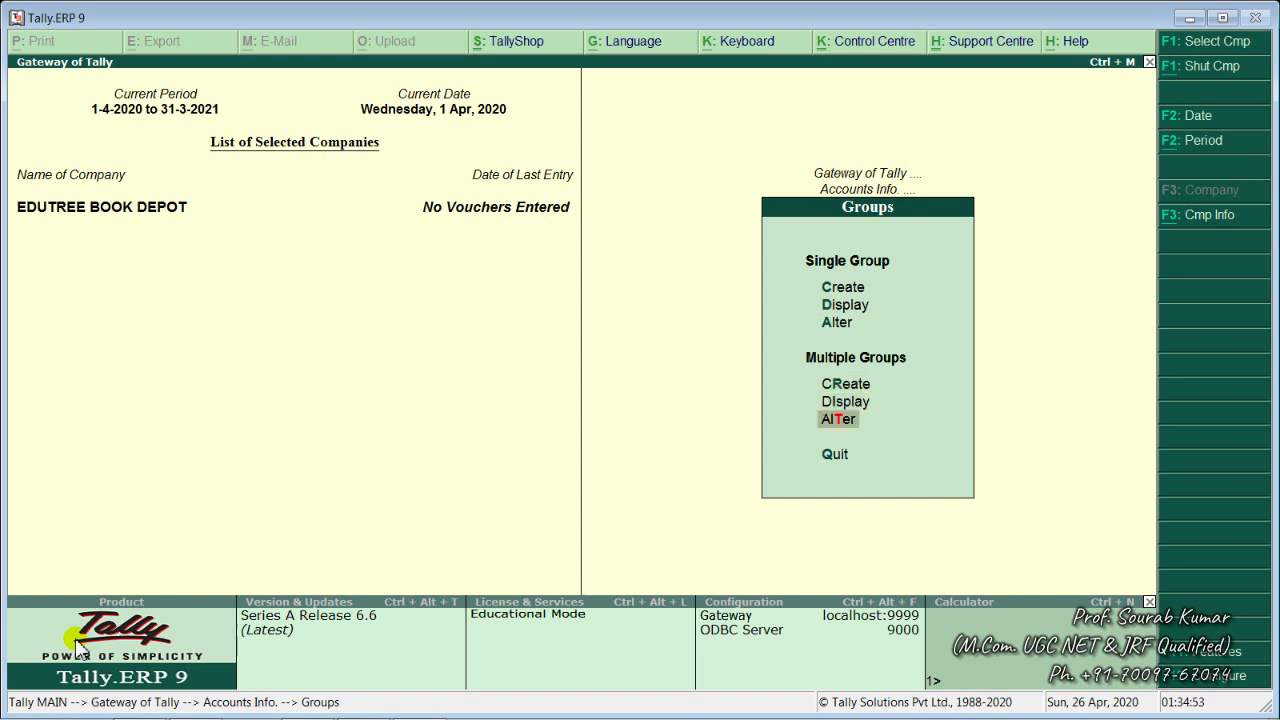
key(Up)
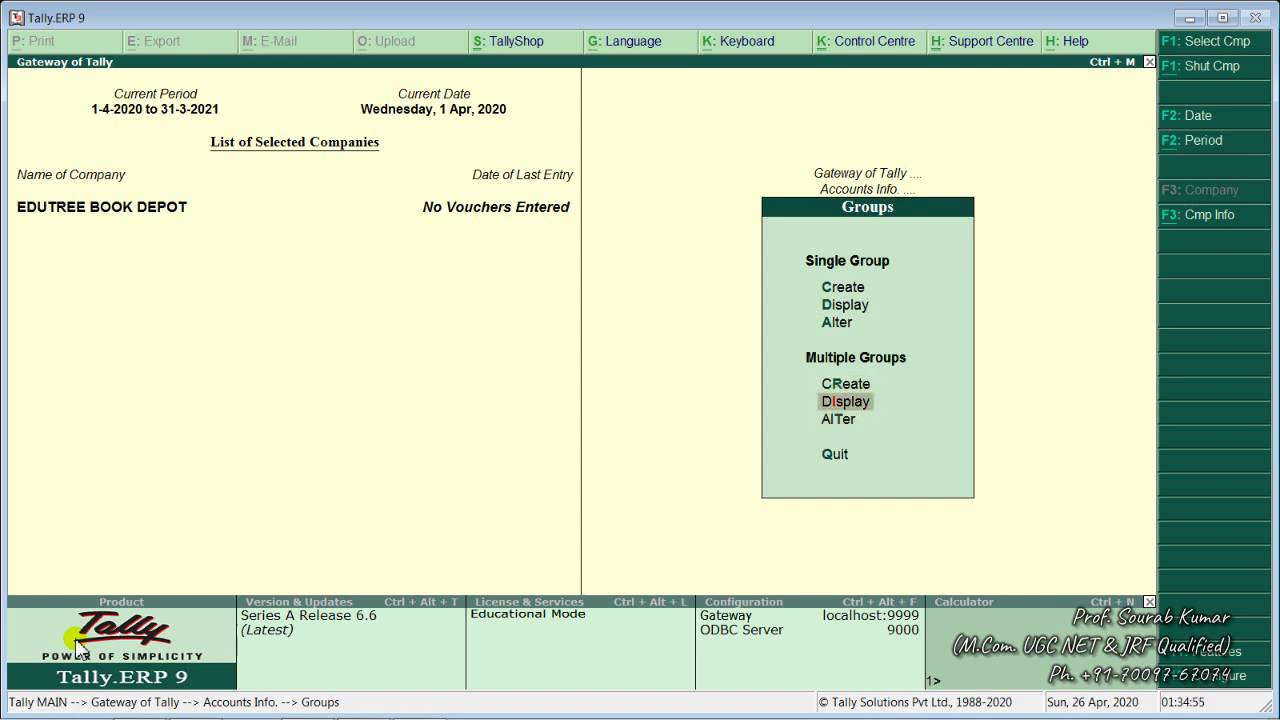
key(Up)
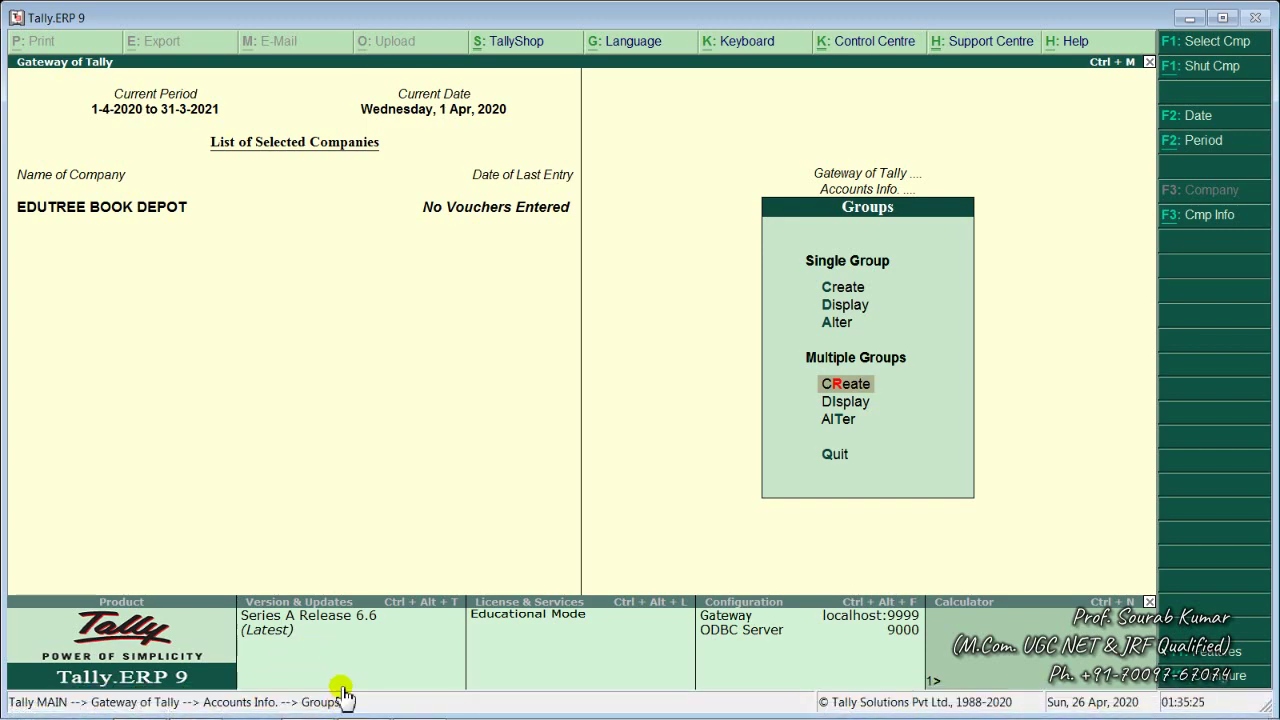
- Start creating multiple groups with Indirect Expenses as their parent group
key(Return)
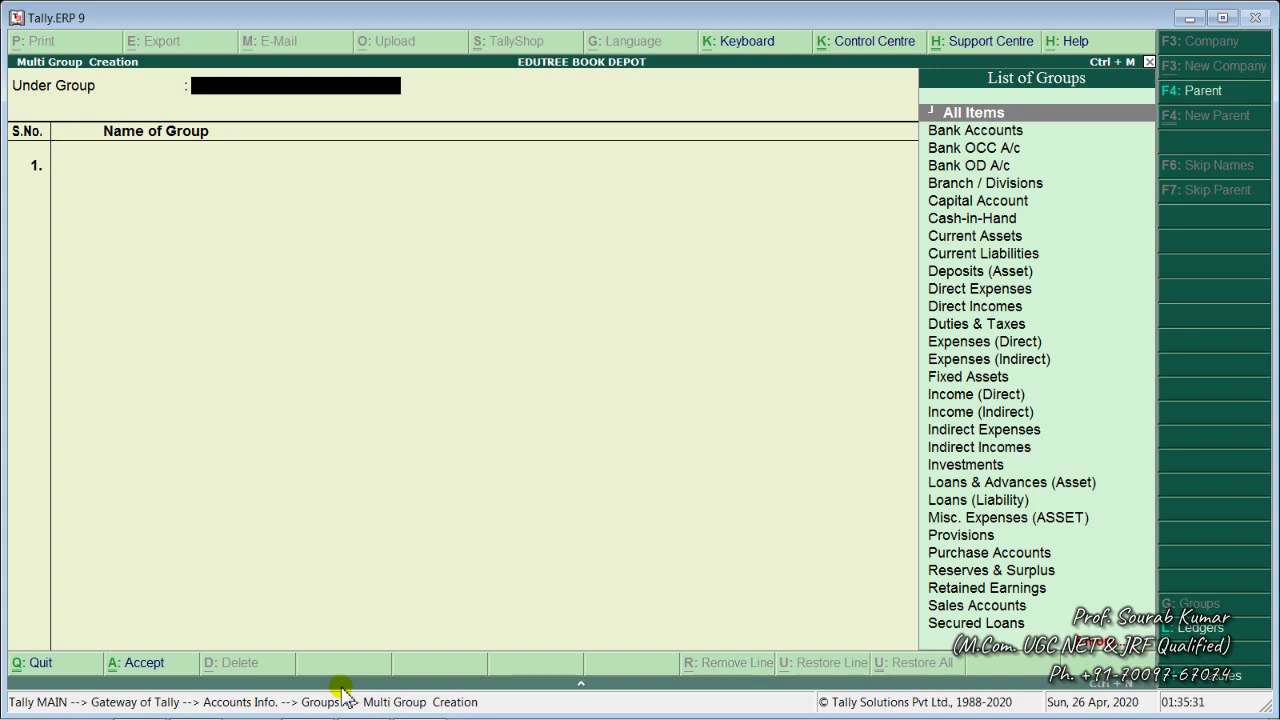
text(In)
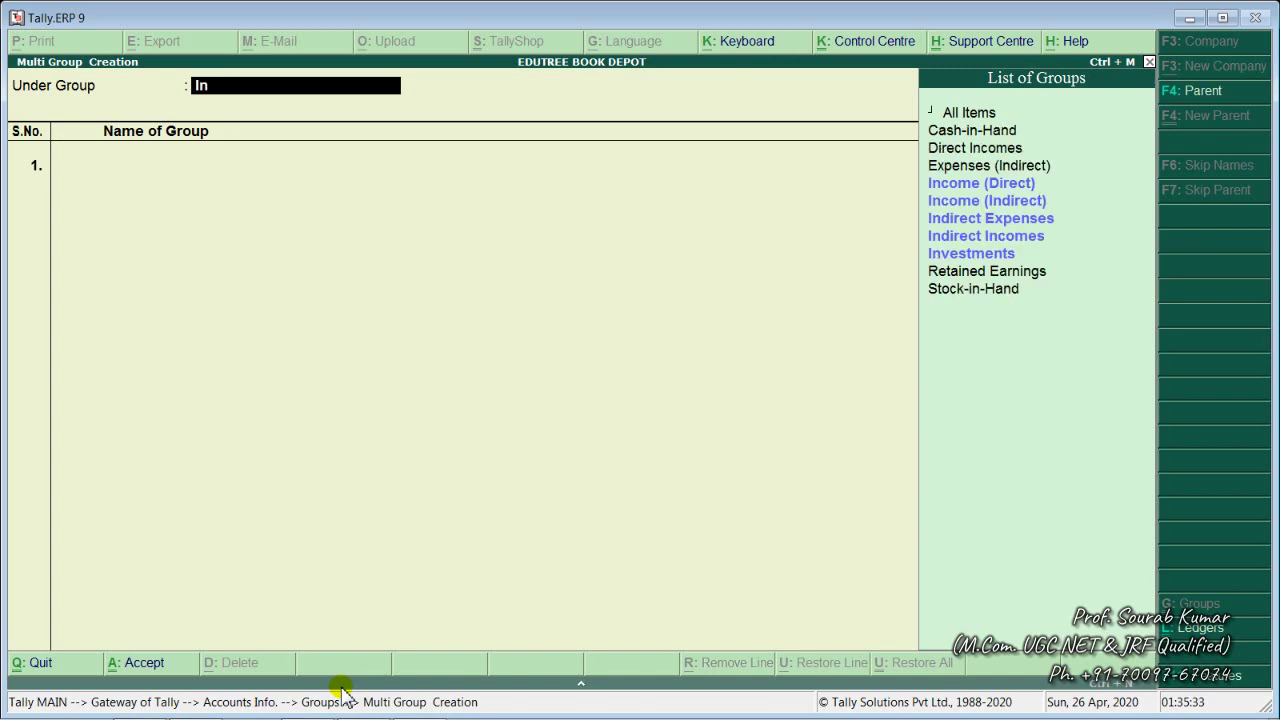
key(Down)
key(Down)
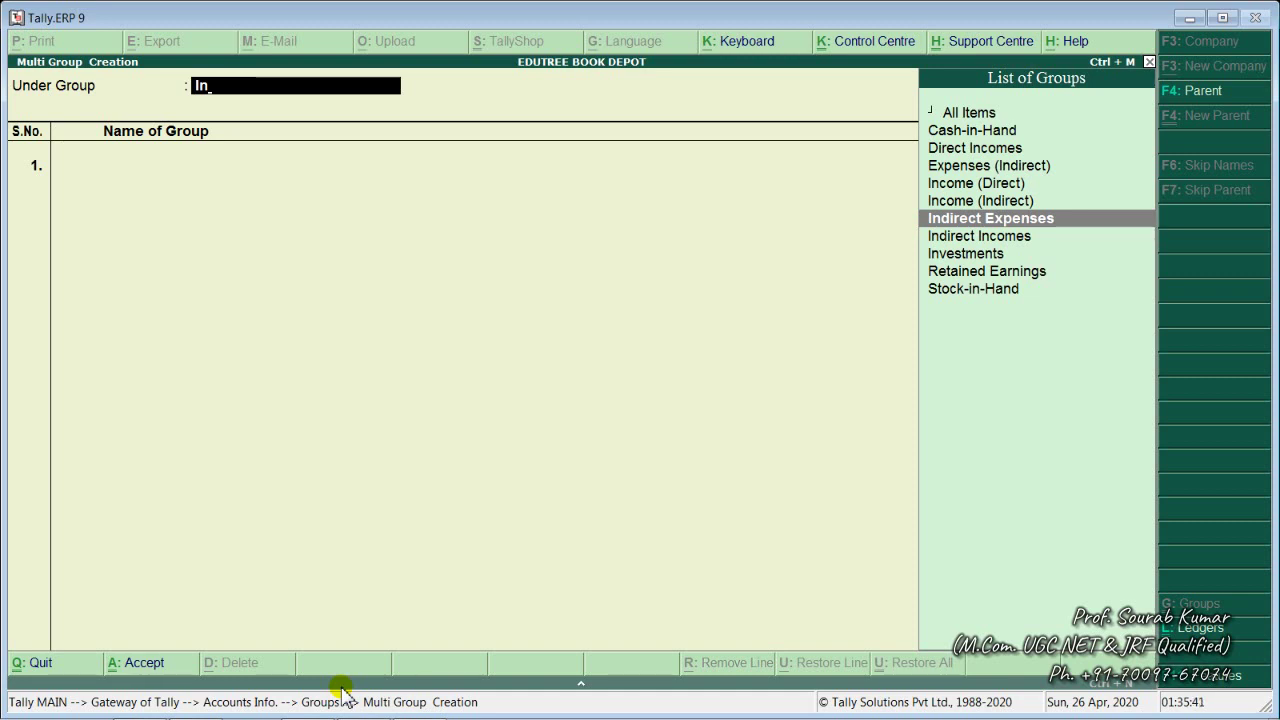
key(Return)
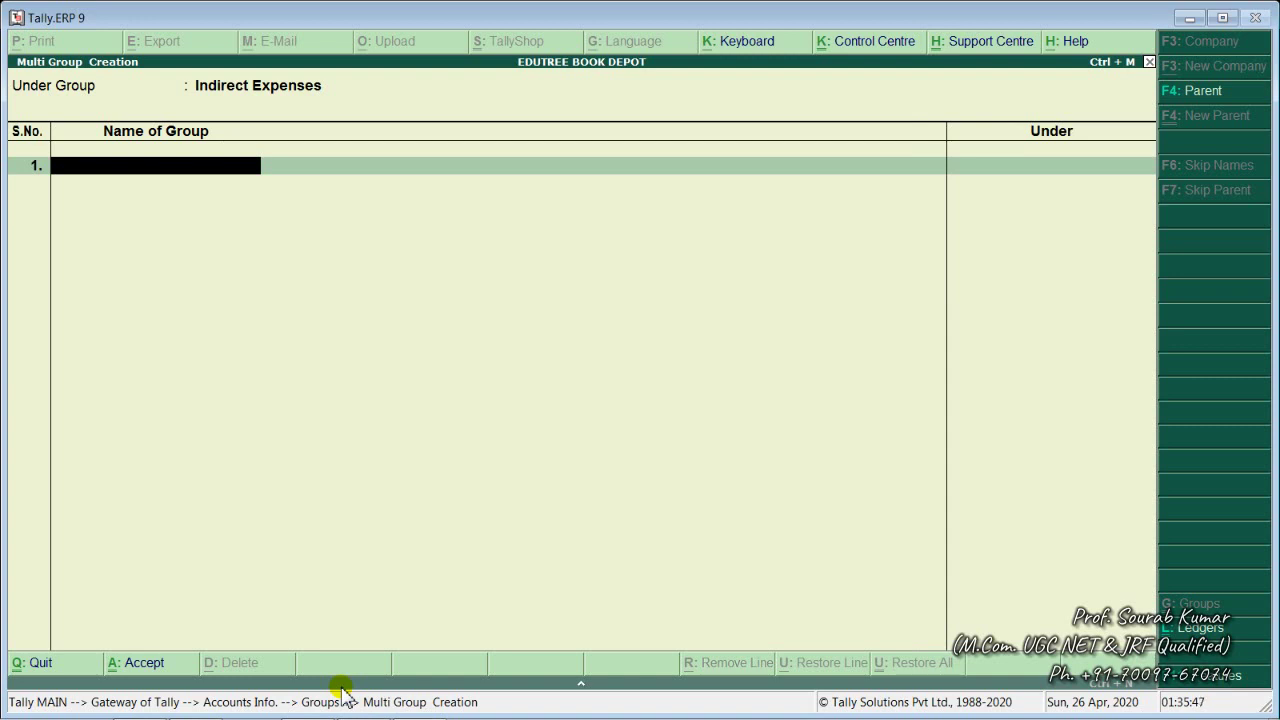
- Enter Administrative Expenses, Selling Expenses, Distribution Expenses and Financial Expenses as the new group names under Indirect Expenses
text(Administ)
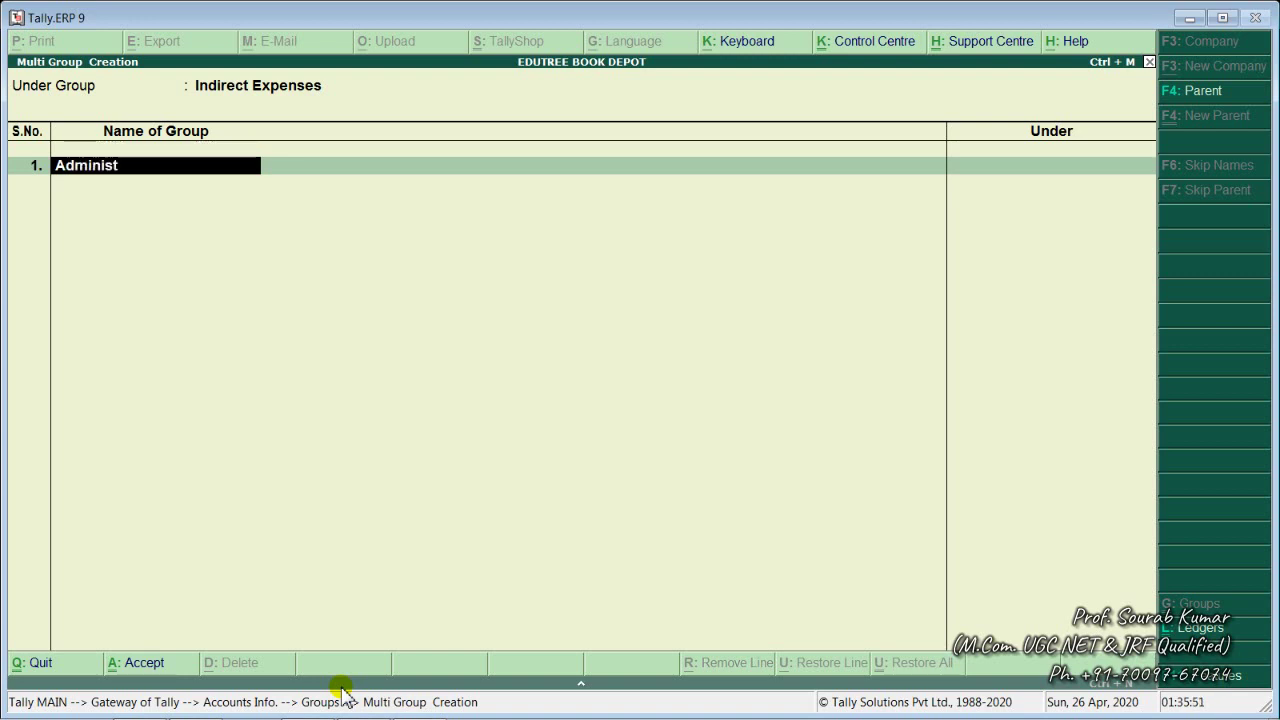
text(rative Expenses)
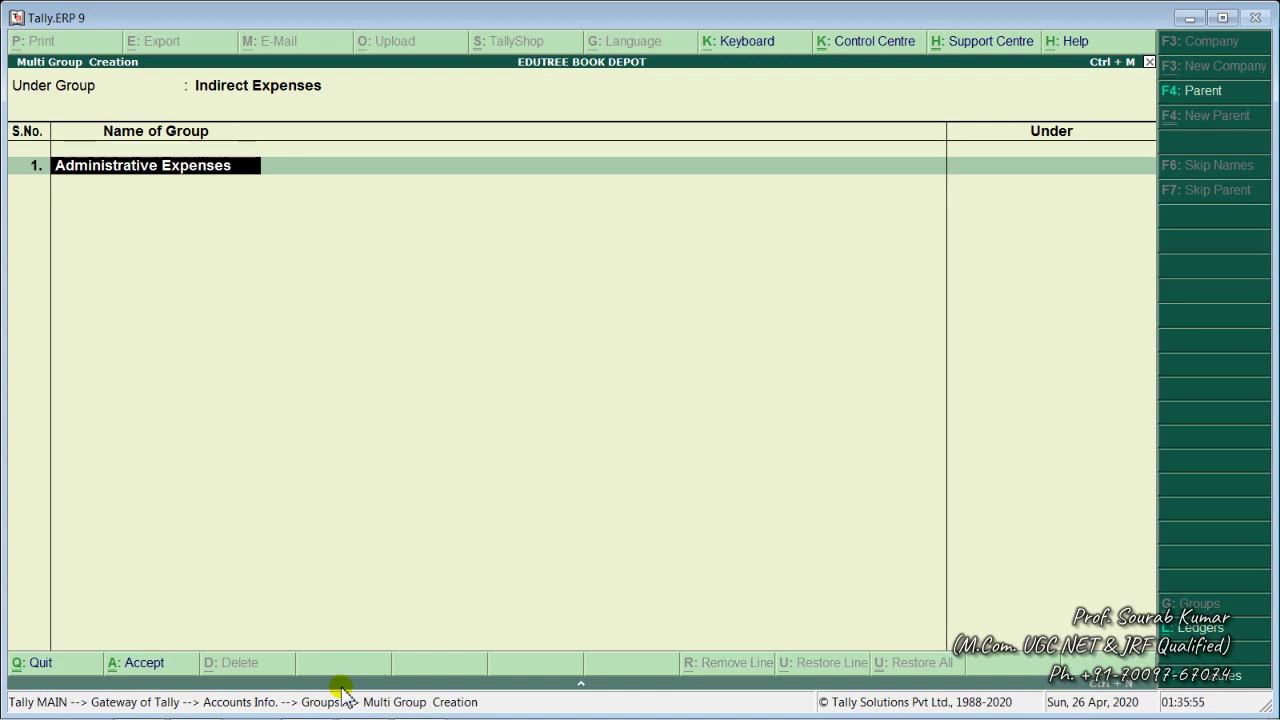
key(Return)
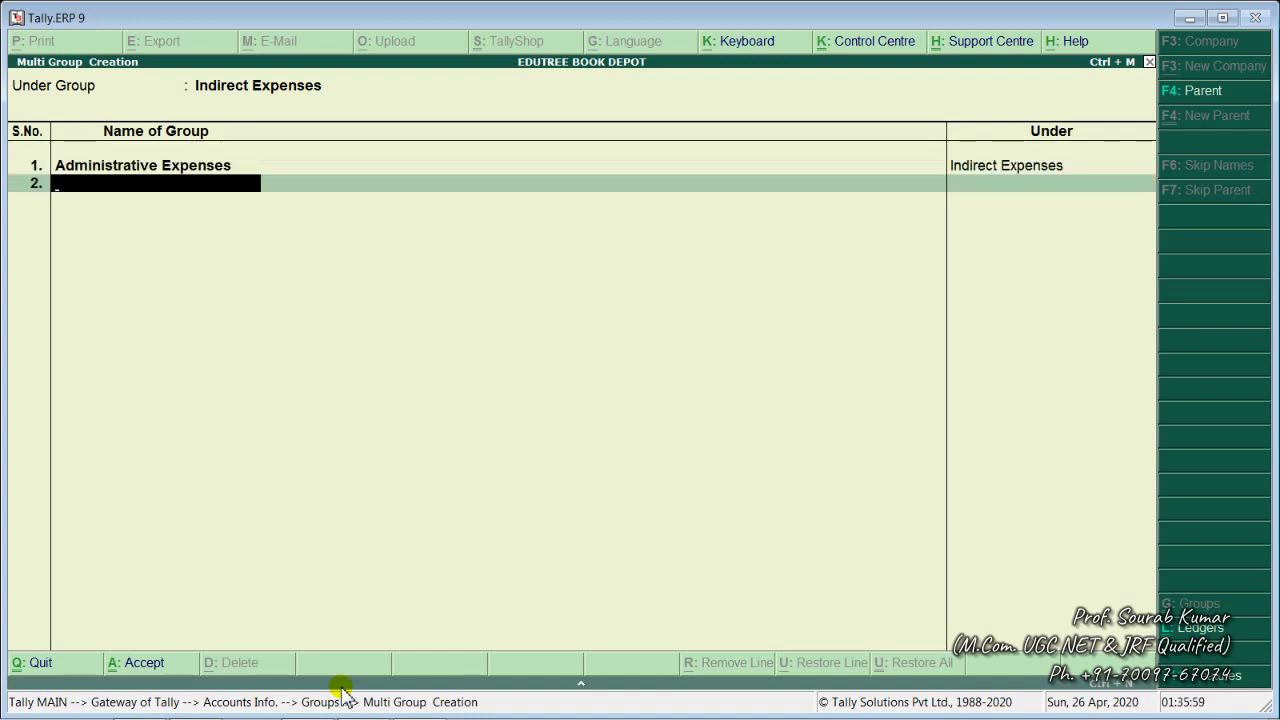
text(Selling Expenses)
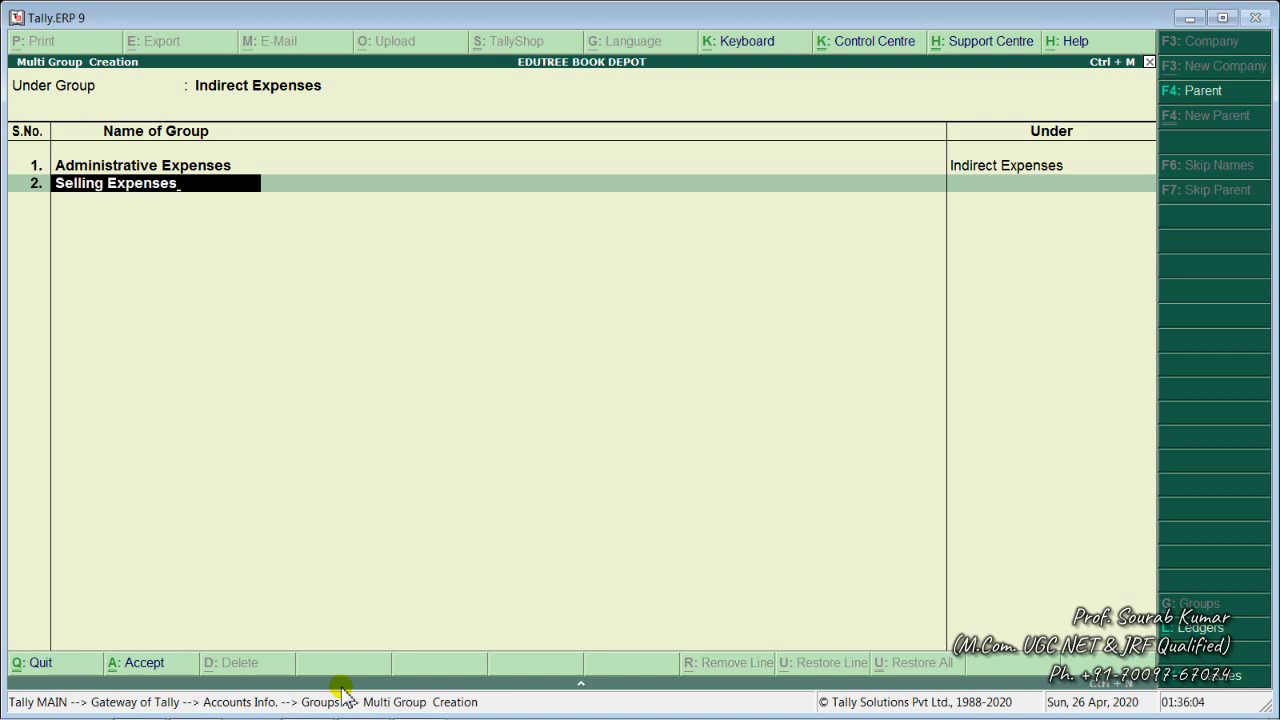
key(Return)
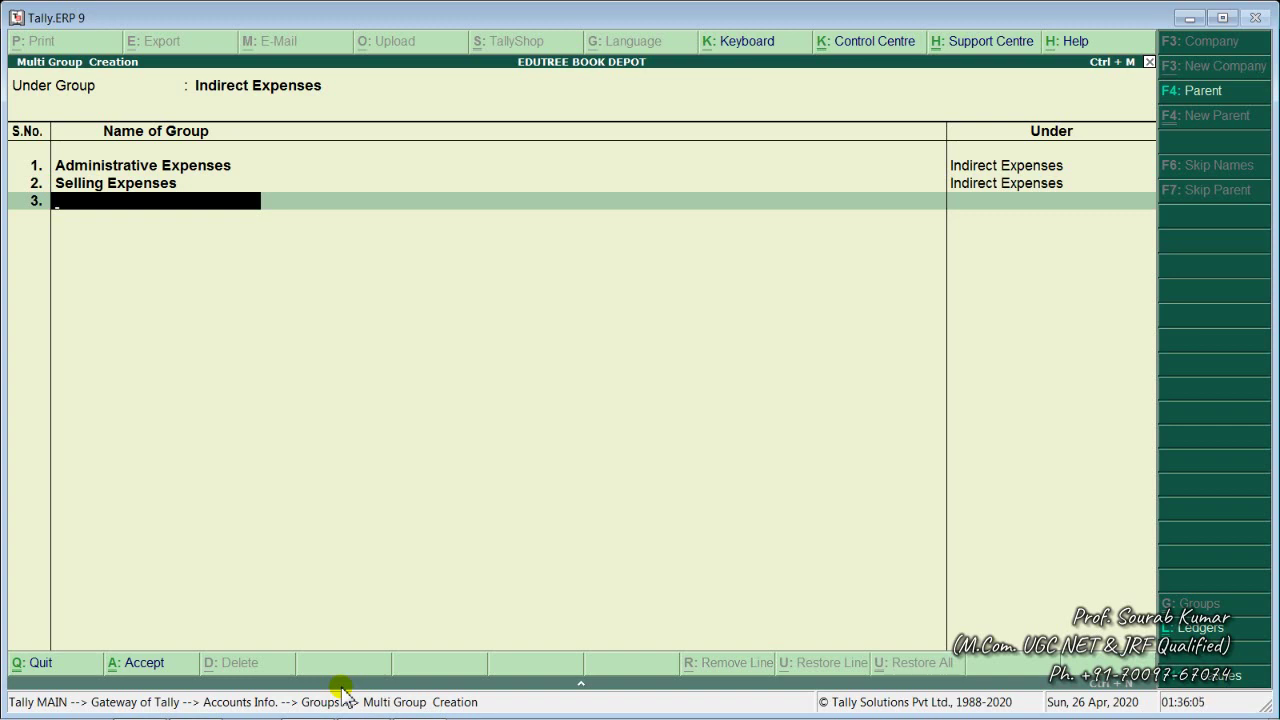
text(Distribution )
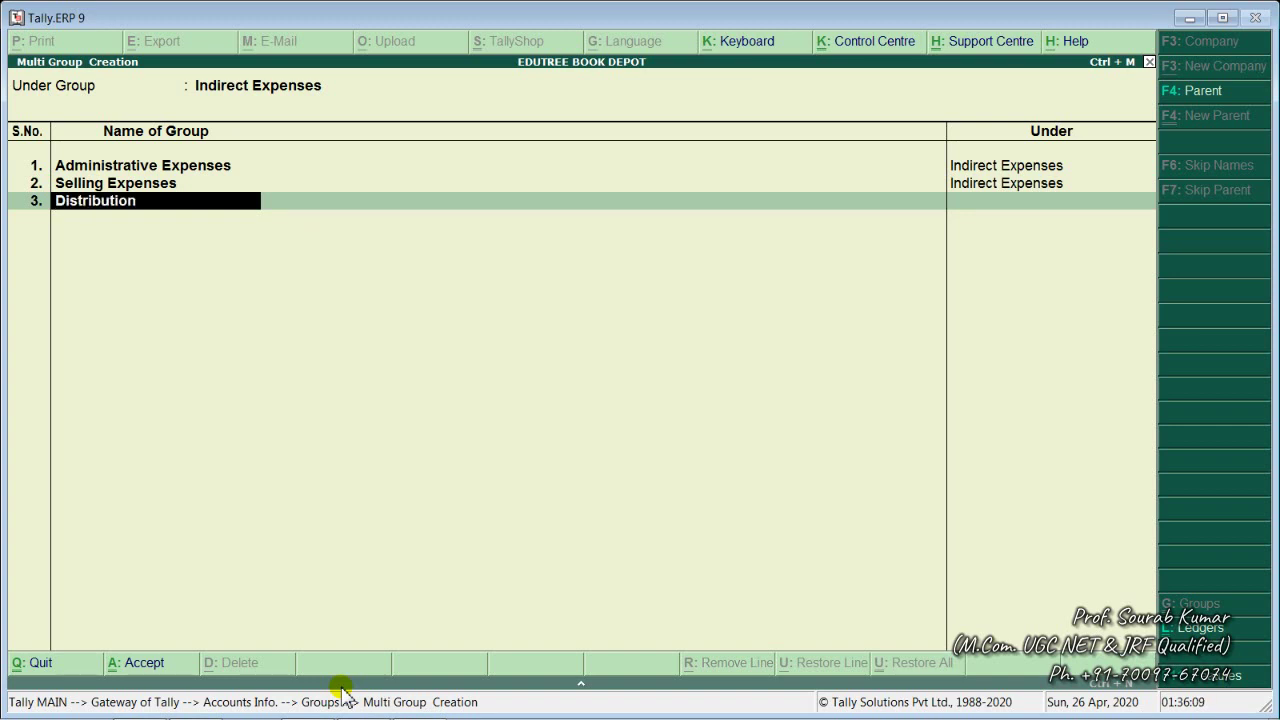
text(Expenses)
key(Return)
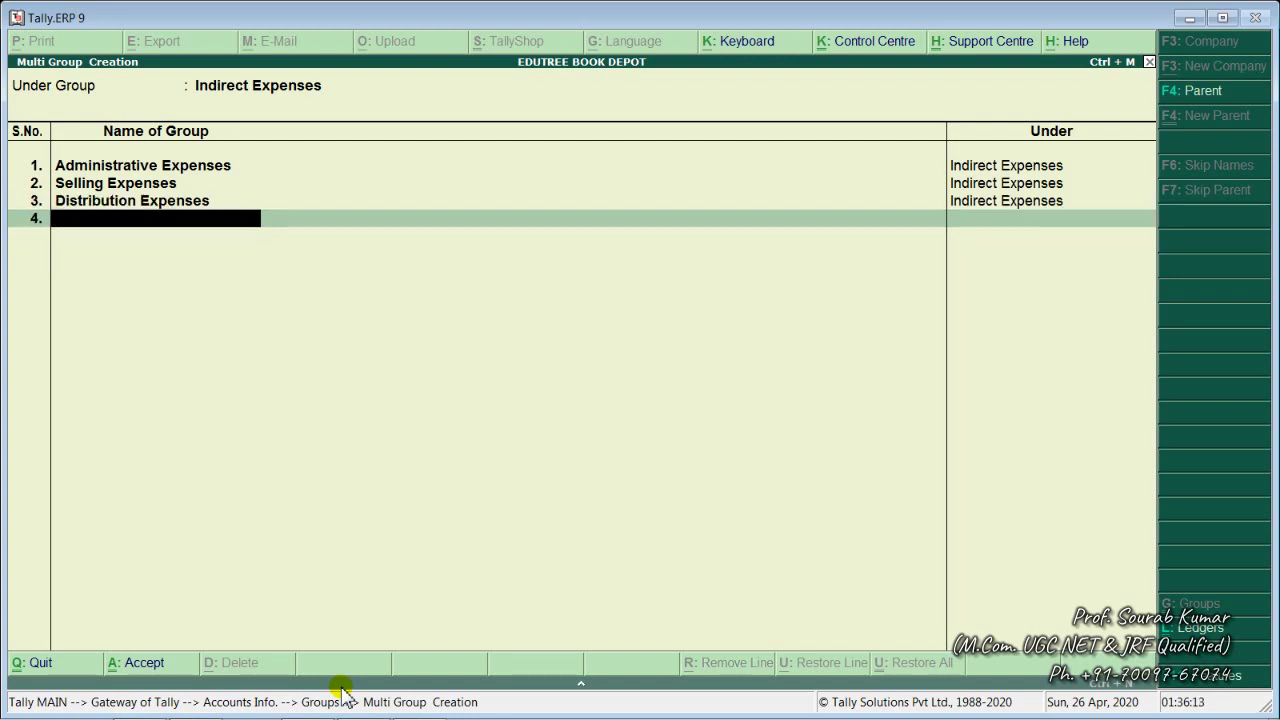
text(Financial Expenses)
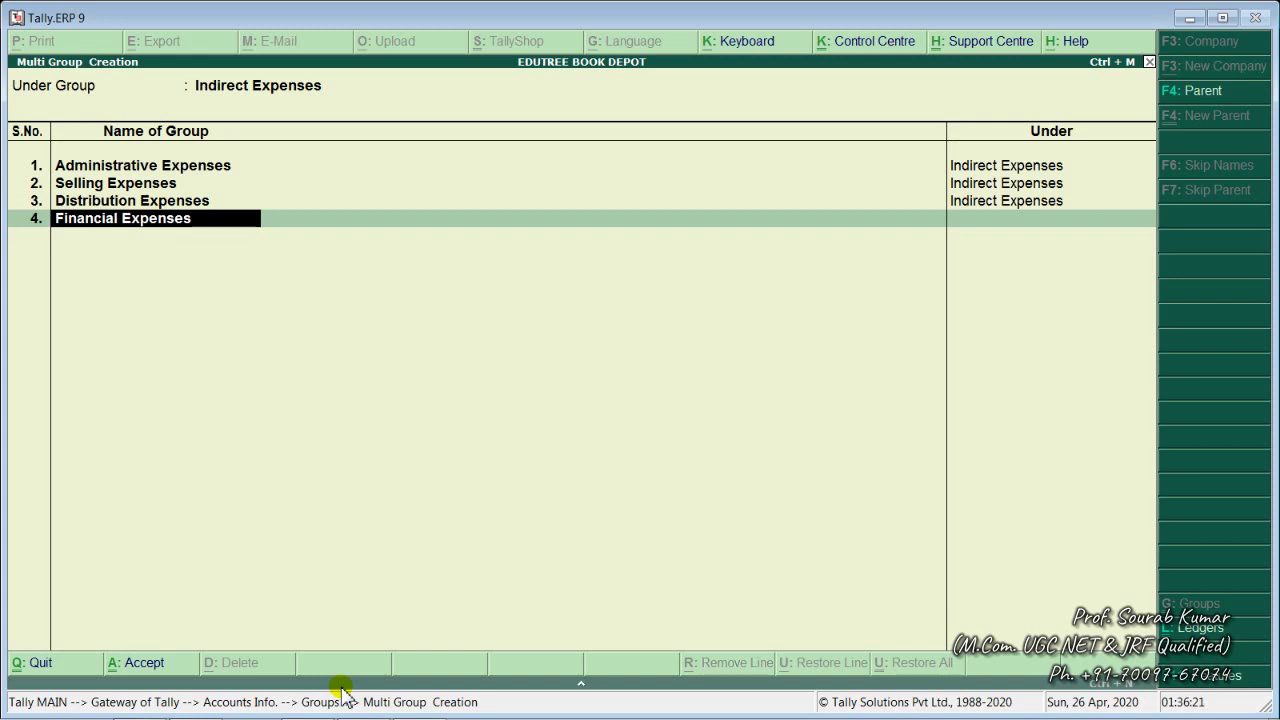
key(Return)
key(Return)
text(Deprec)
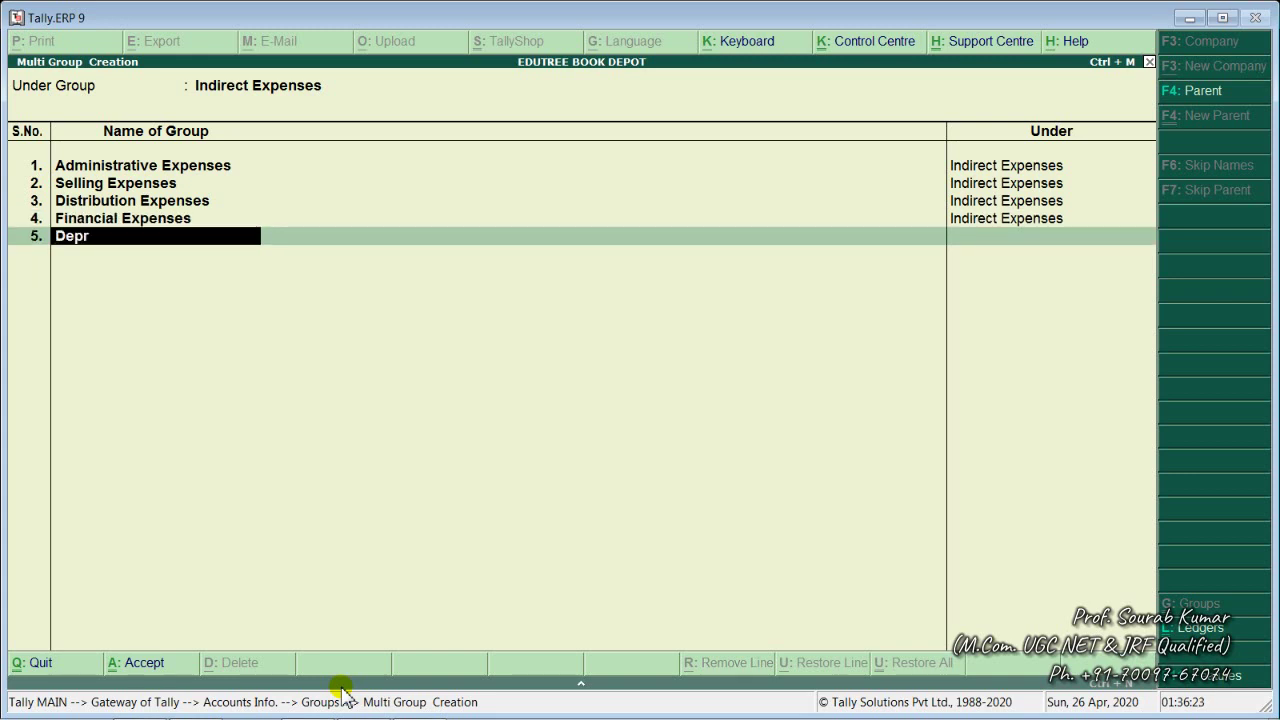
key(BackSpace)
key(BackSpace)
key(BackSpace)
key(BackSpace)
key(BackSpace)
key(BackSpace)
key(BackSpace)
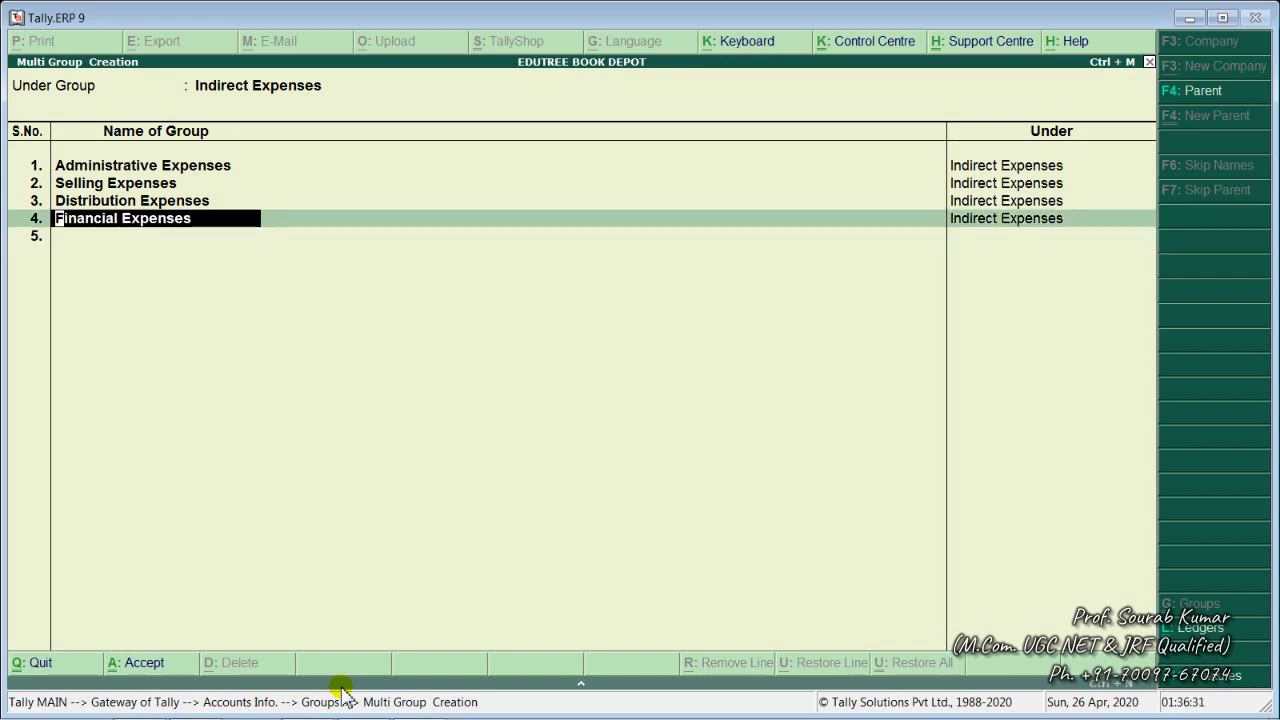
key(BackSpace)
key(BackSpace)
key(BackSpace)
key(BackSpace)
key(Down)
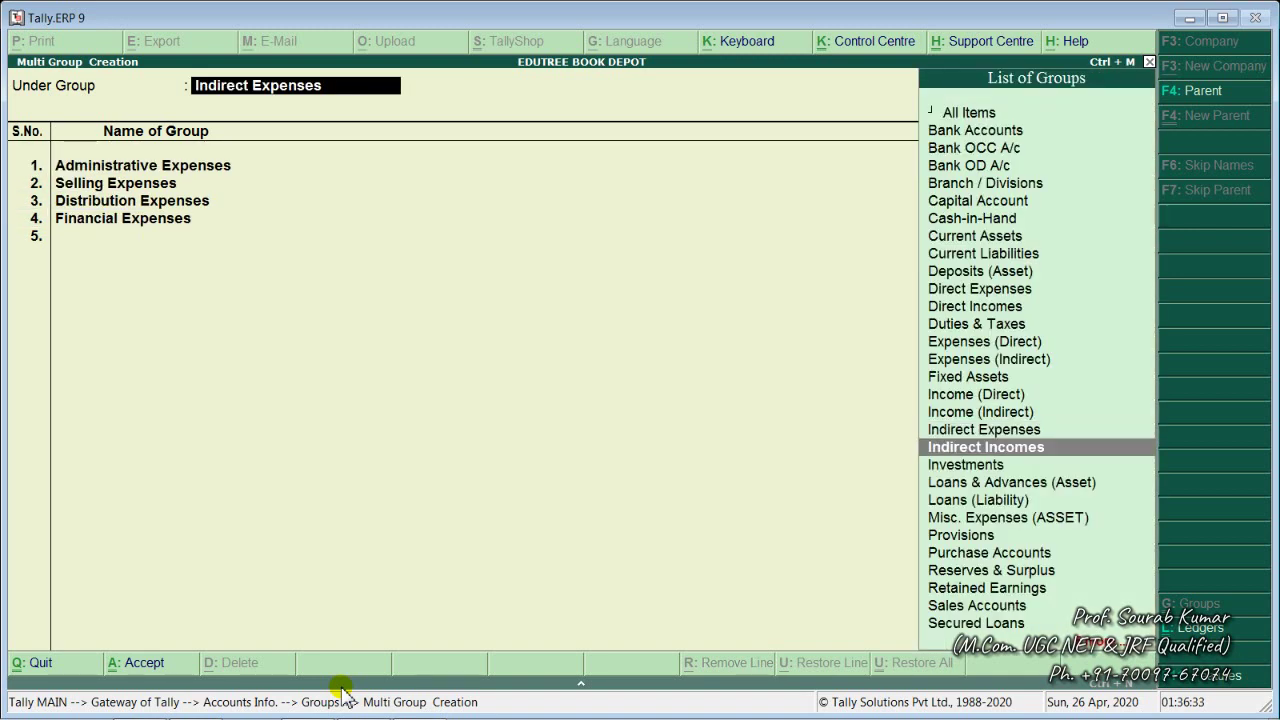
key(Up)
key(Return)
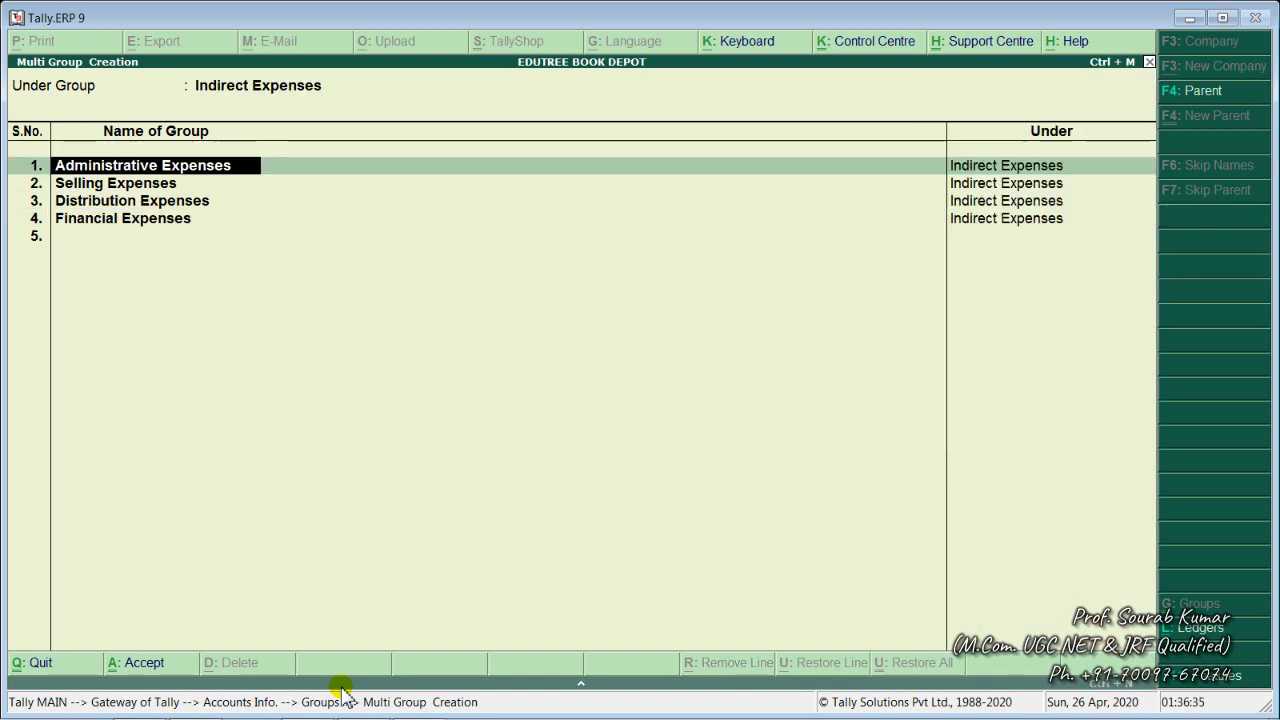
- Finish the list of names, save the multiple groups, and return to the Gateway of Tally
key(Return)
key(Return)
key(Return)
key(Return)
key(Return)
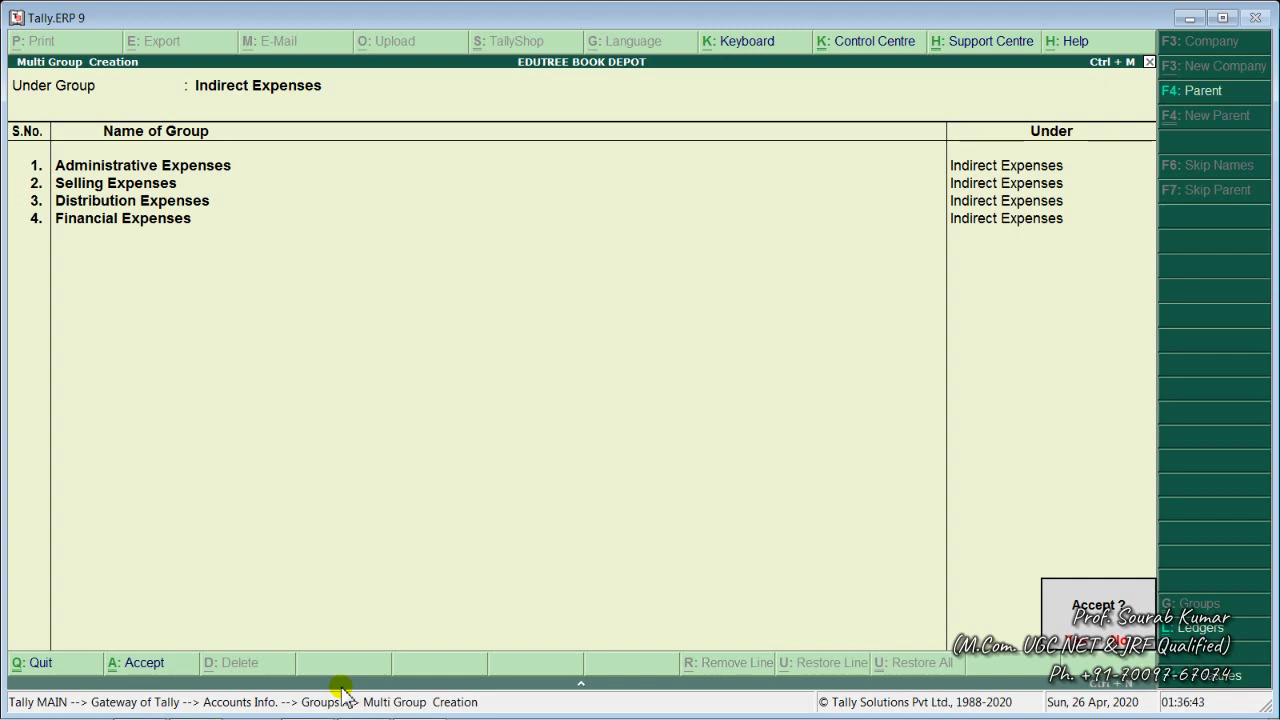
key(Return)
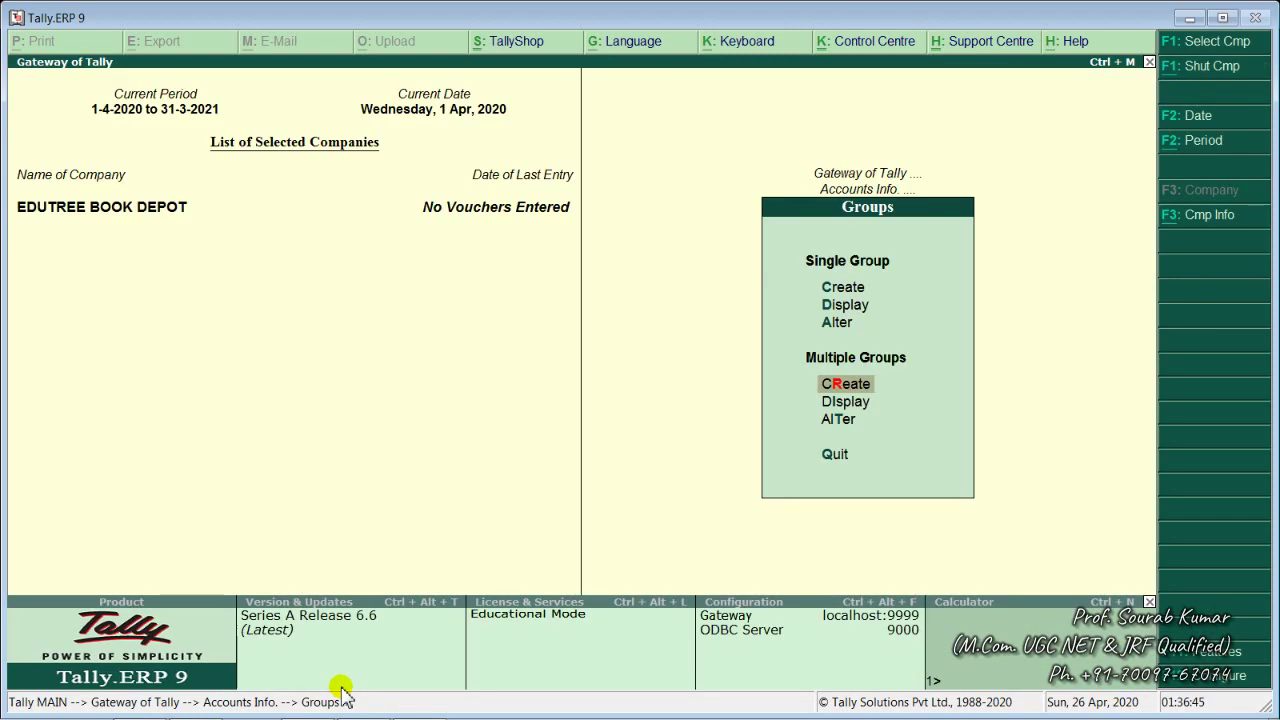
key(Up)
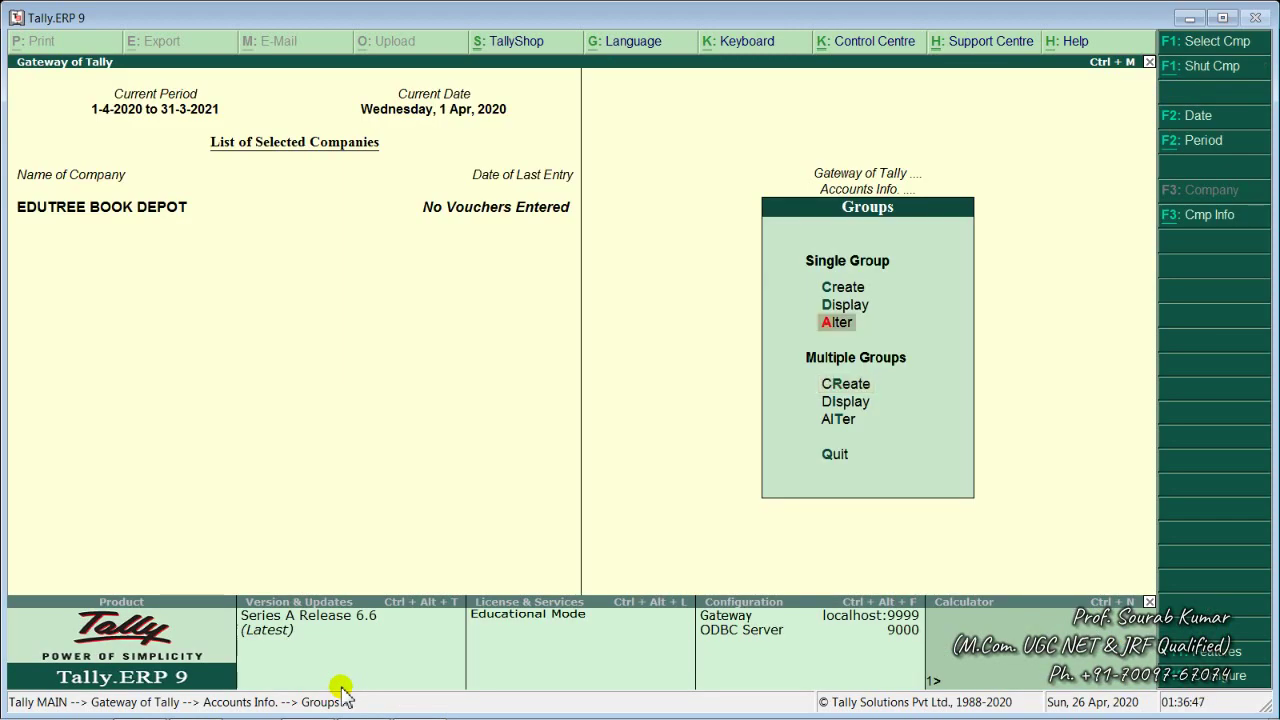
key(Escape)
key(Escape)
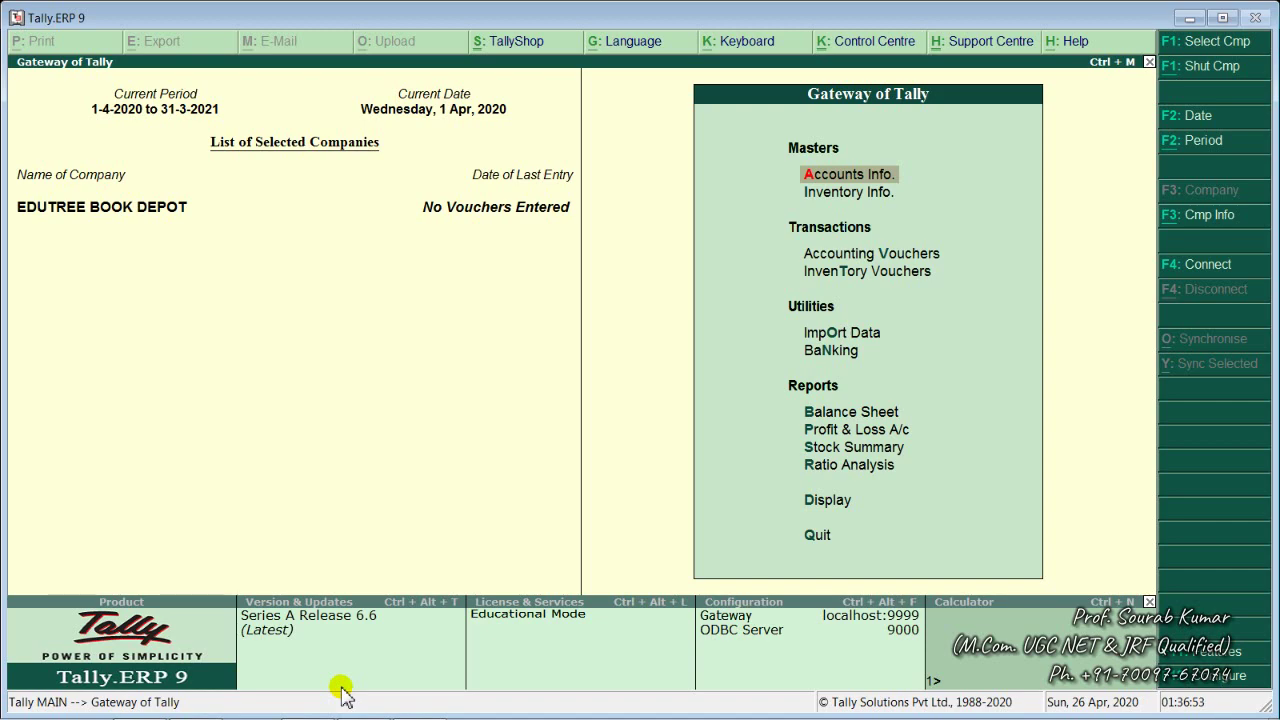
- Check the Administrative, Distribution, Financial and Selling Expenses groups under Indirect Expenses in the List of Accounts
key(d)
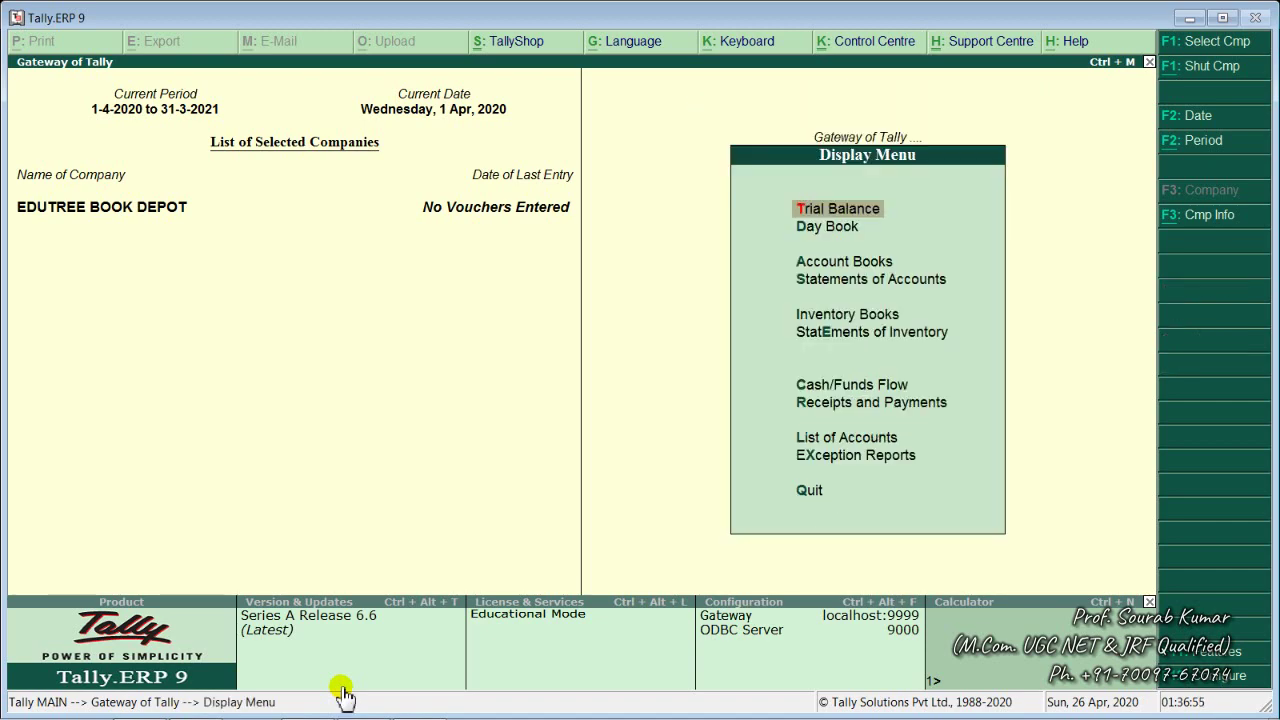
key(l)
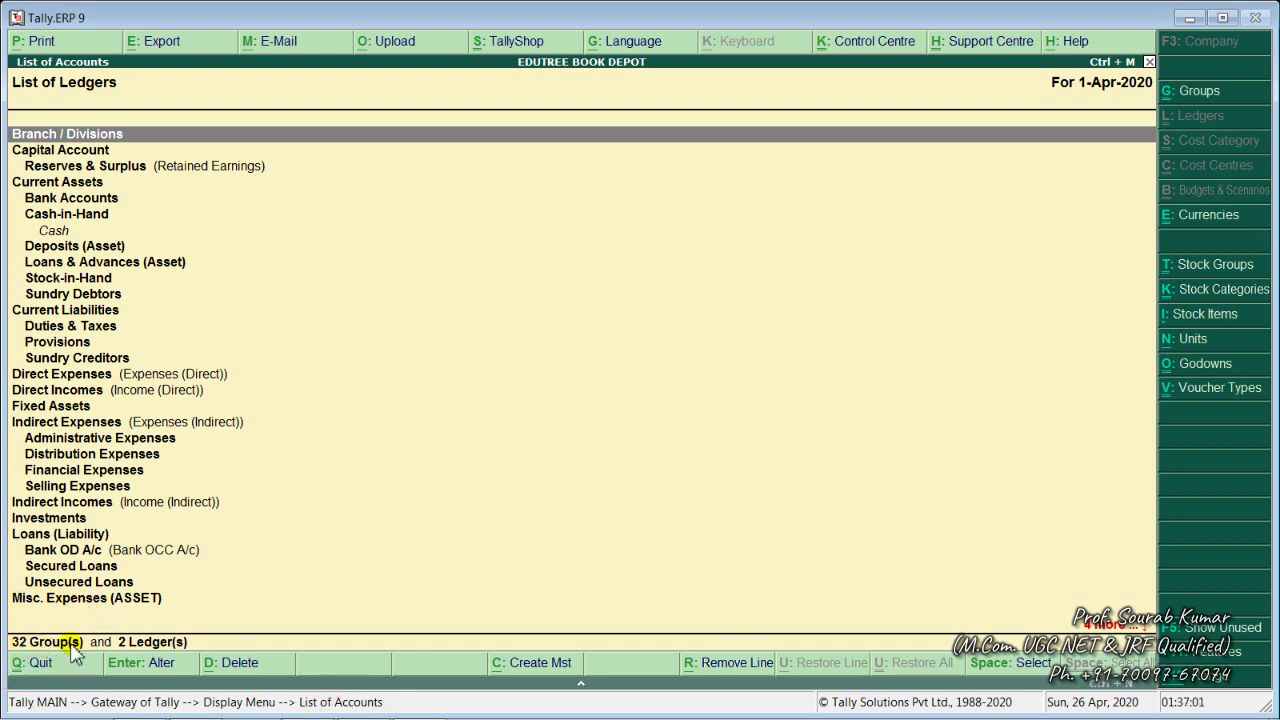
click(118, 440)
click(128, 452)
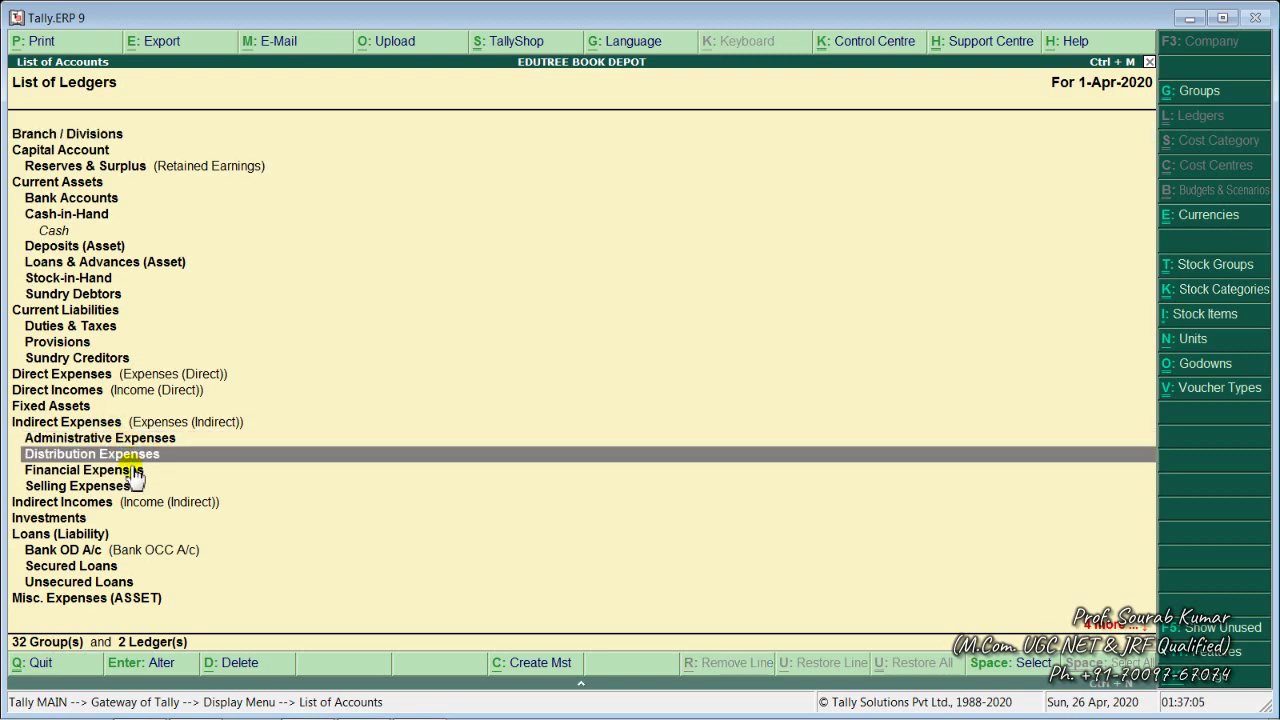
click(133, 472)
click(127, 485)
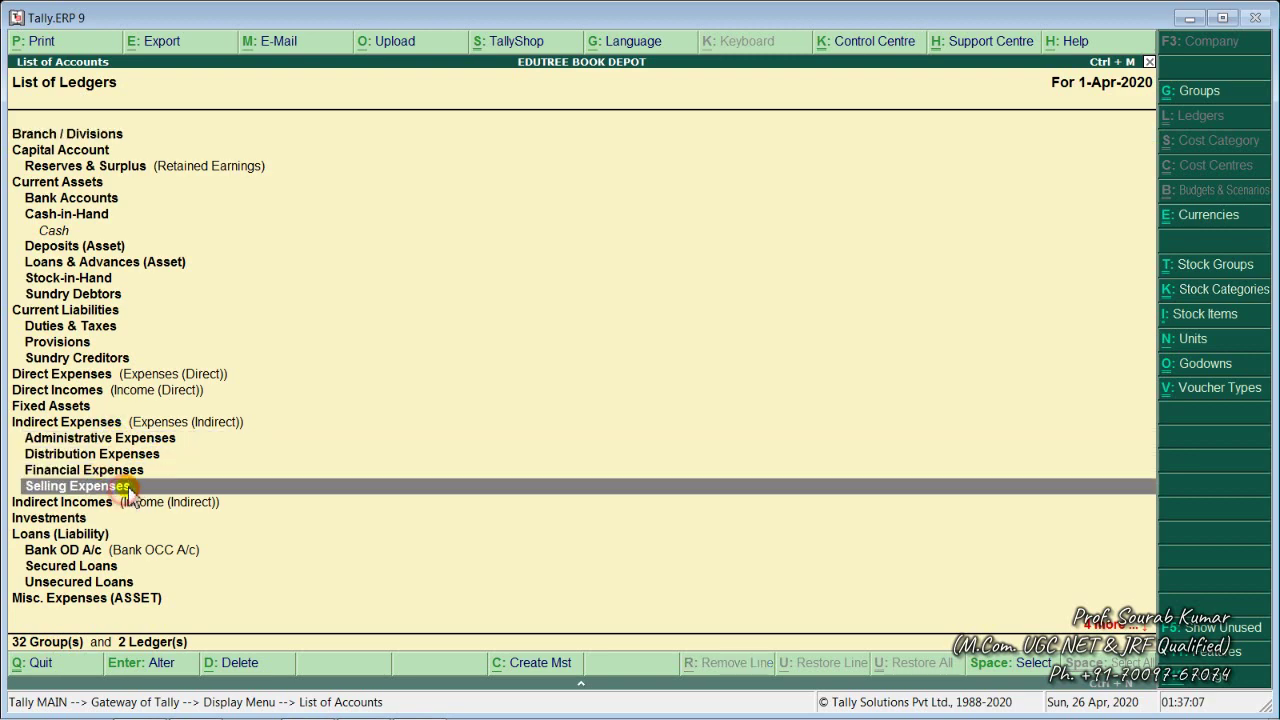
- Leave the List of Accounts and open the Groups options under Accounts Info
key(Escape)
key(Escape)
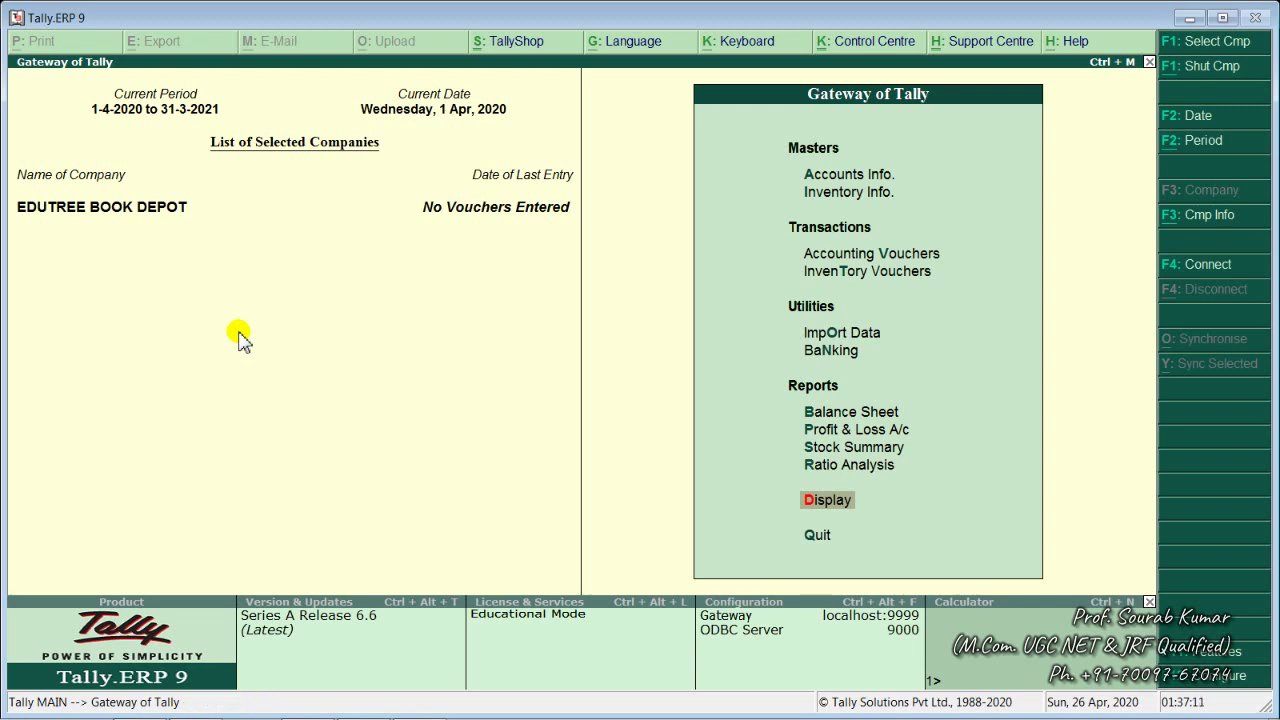
key(Up)
key(Up)
key(Up)
key(Up)
key(Up)
key(Up)
key(Up)
key(Up)
key(Up)
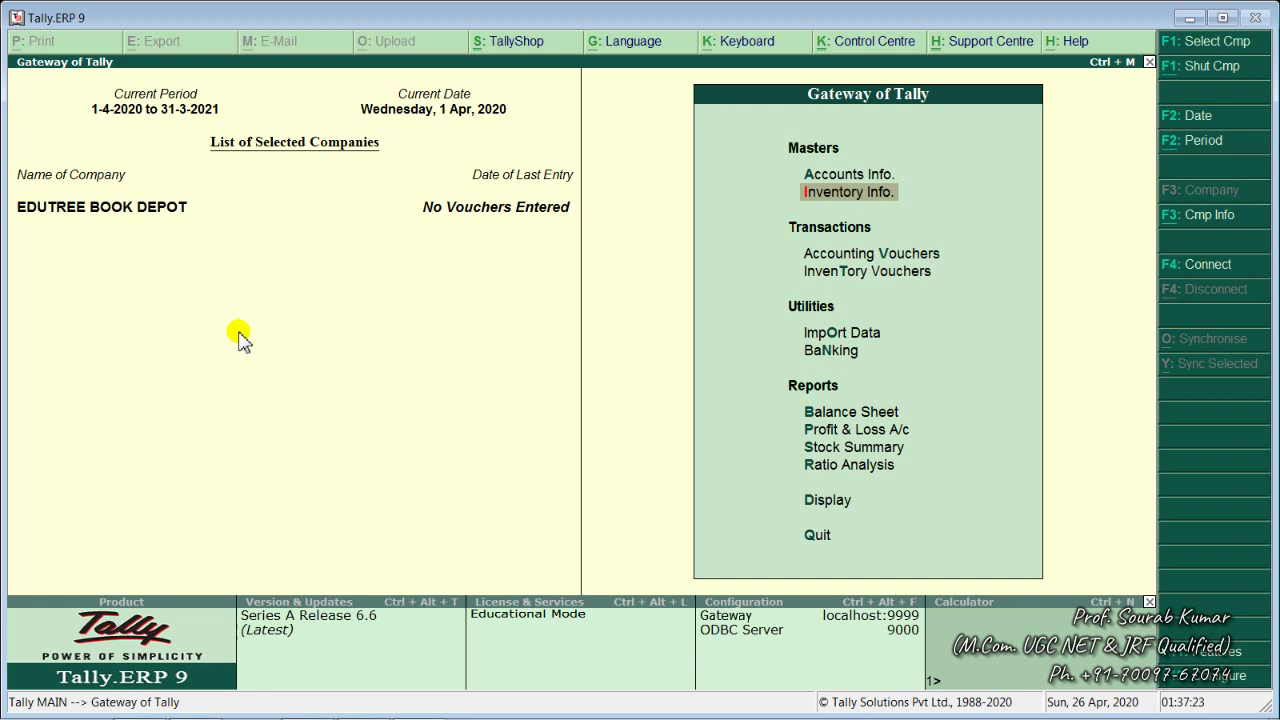
key(Up)
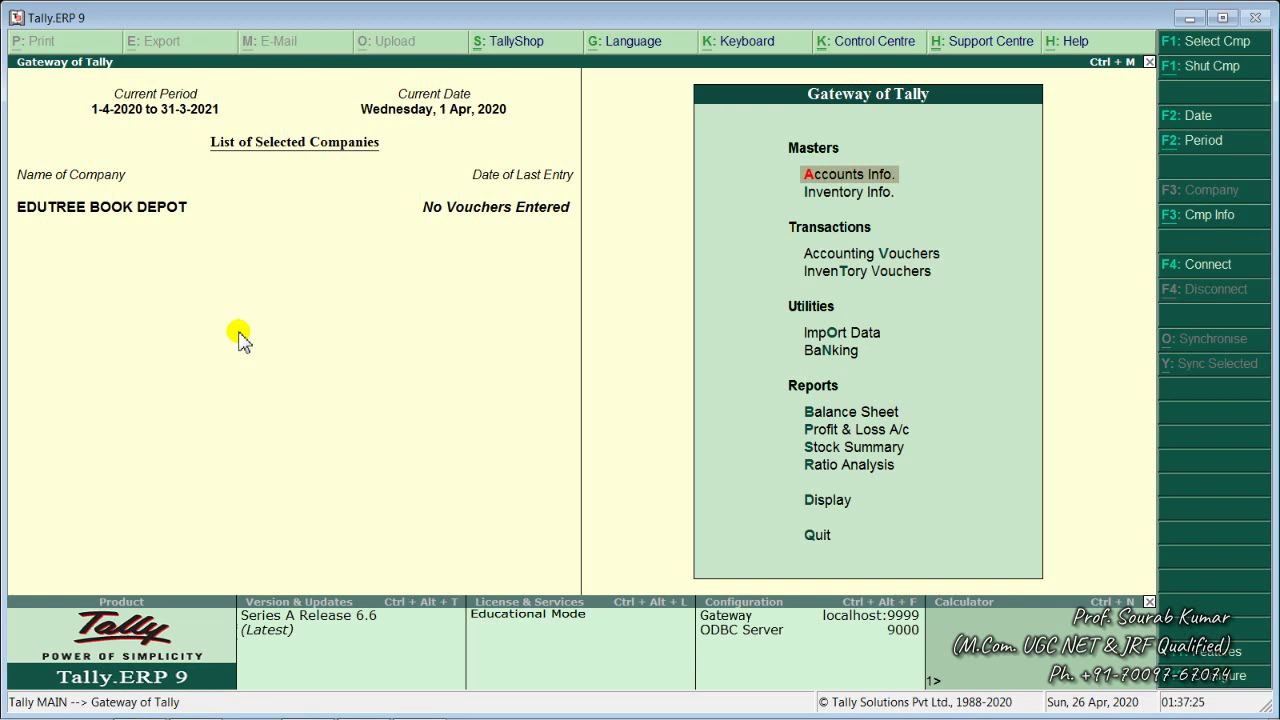
key(Return)
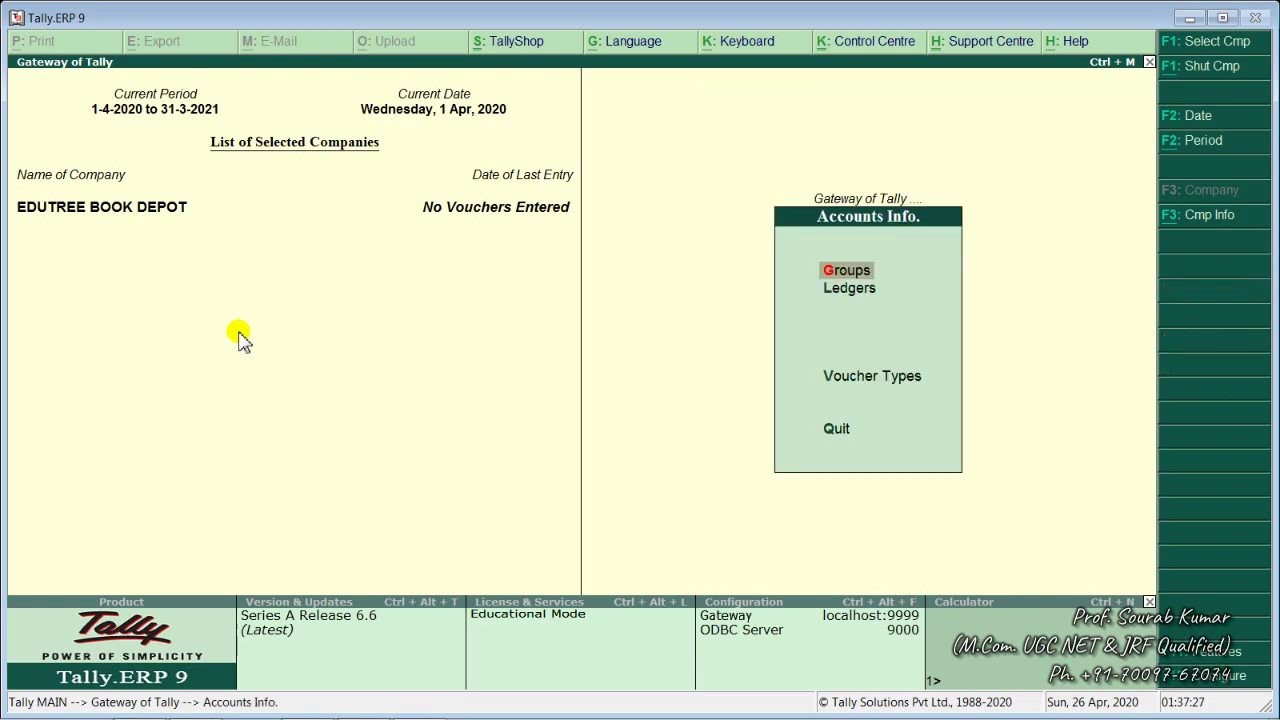
key(Return)
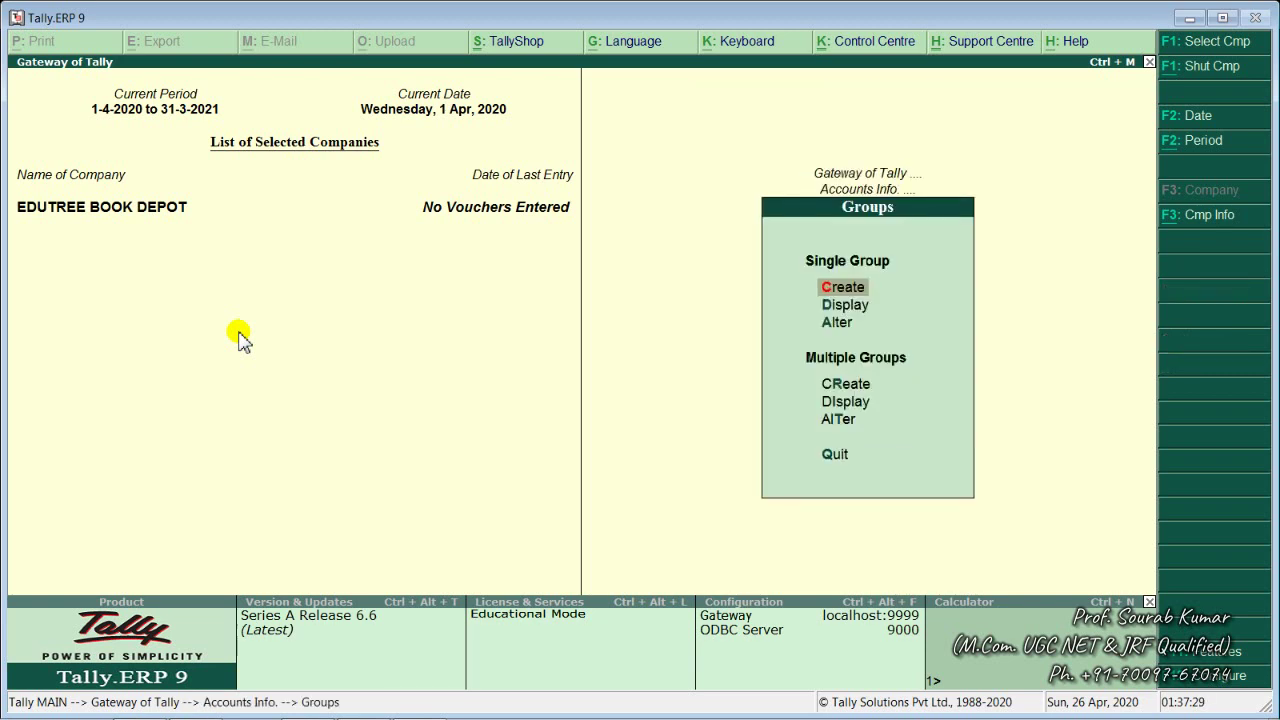
- Display the multiple groups that fall under Indirect Expenses
key(Down)
key(Down)
key(Down)
key(Down)
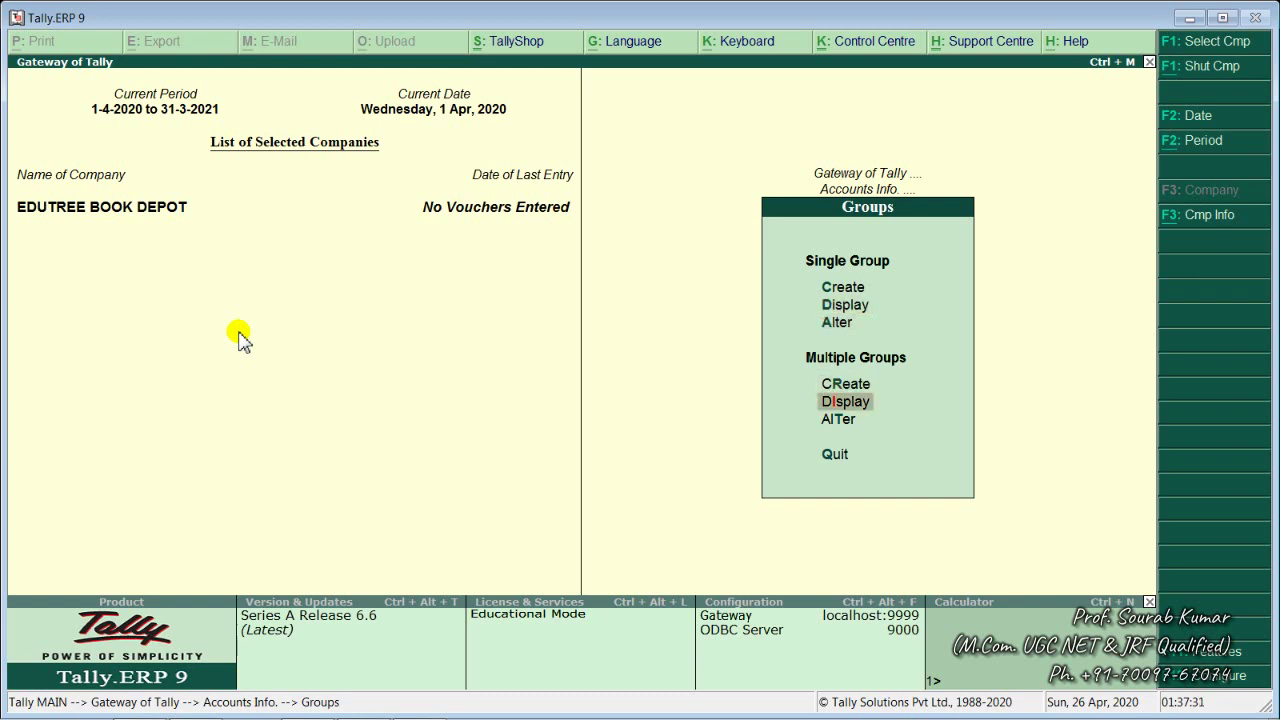
key(Return)
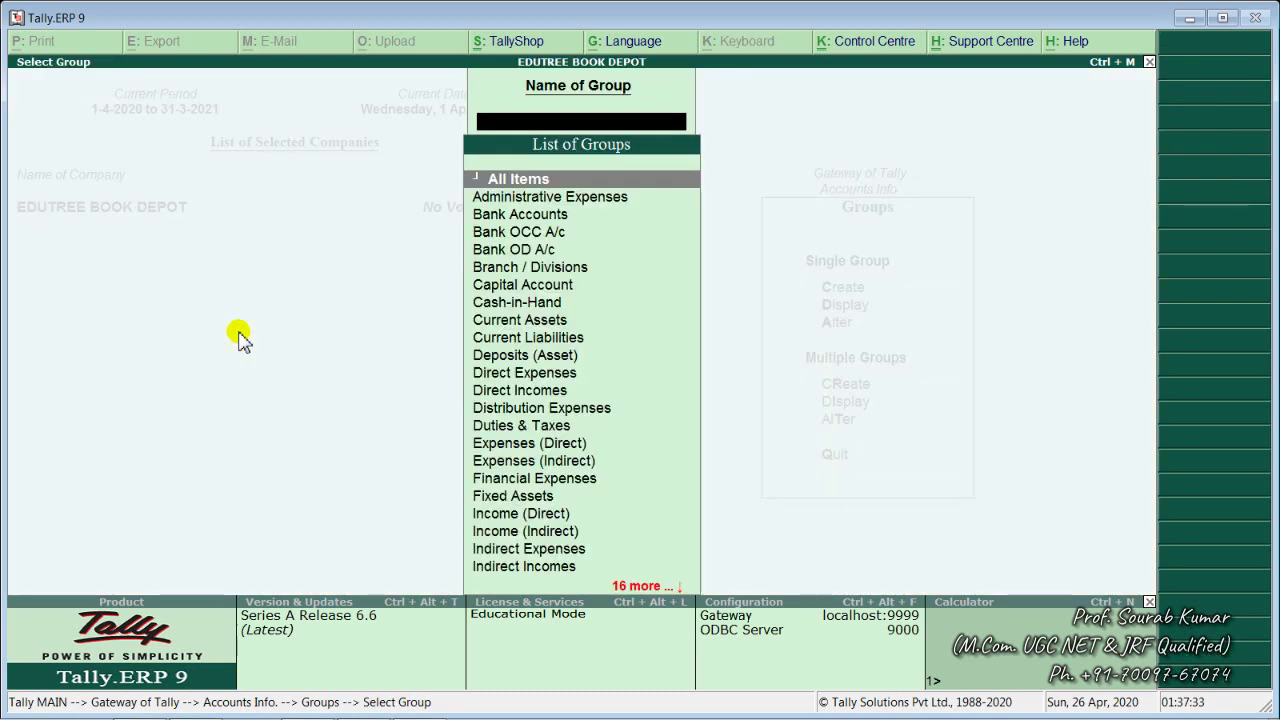
key(Down)
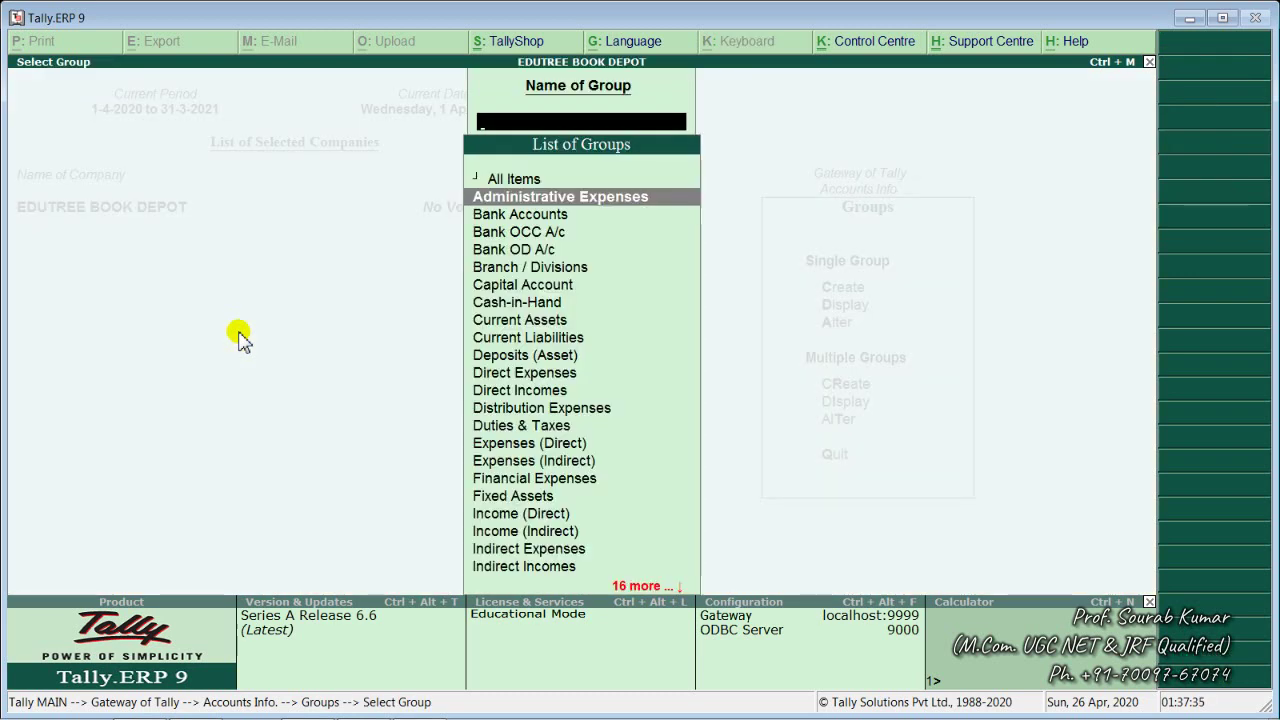
text(In)
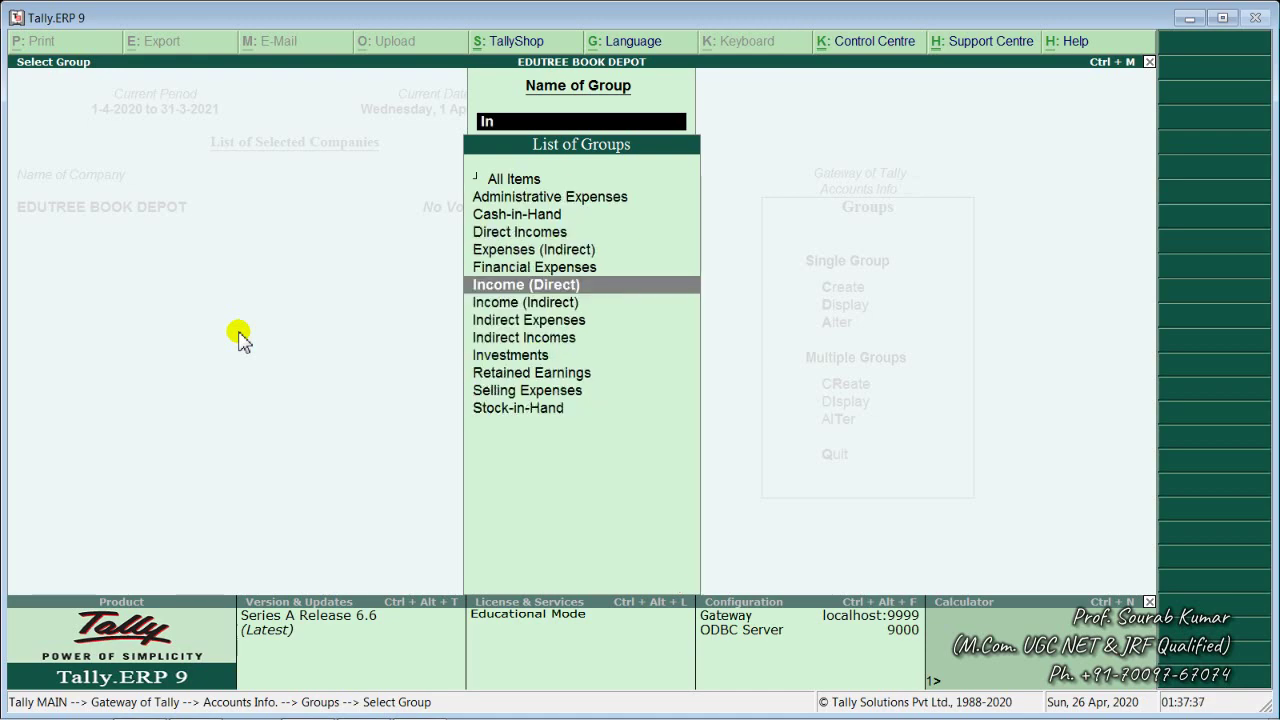
key(Down)
key(Down)
key(Return)
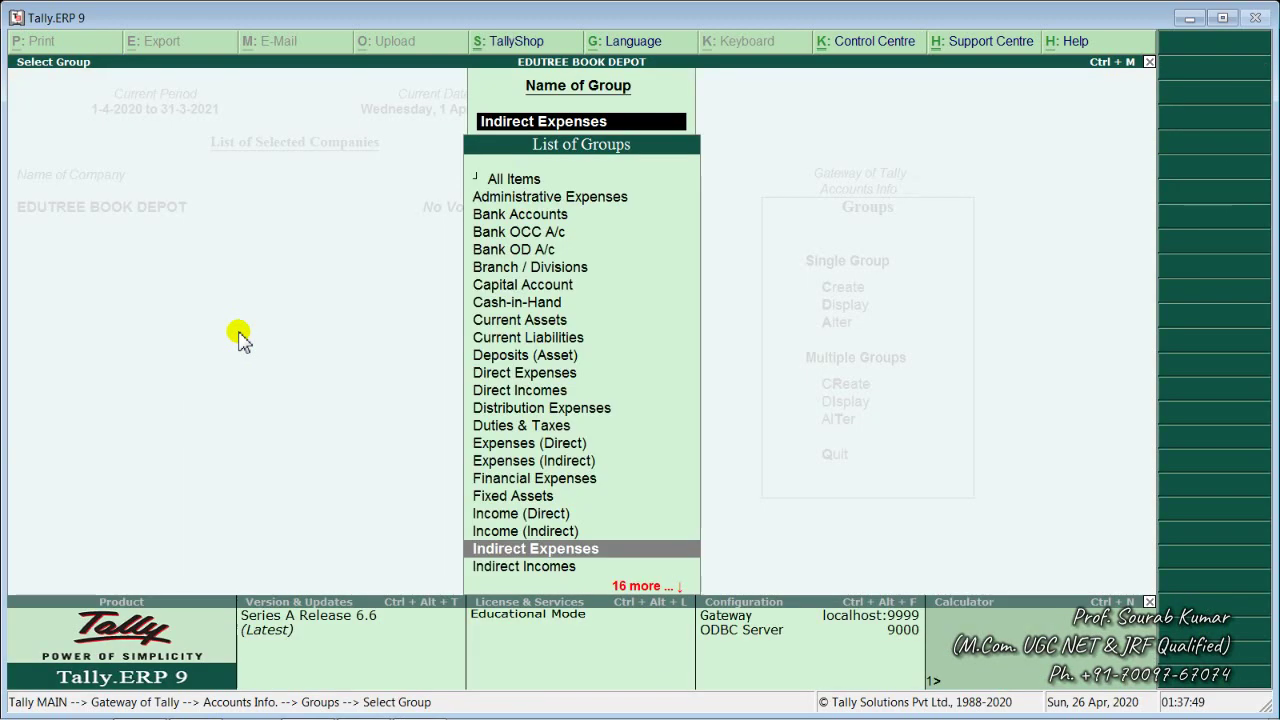
key(Escape)
key(Return)
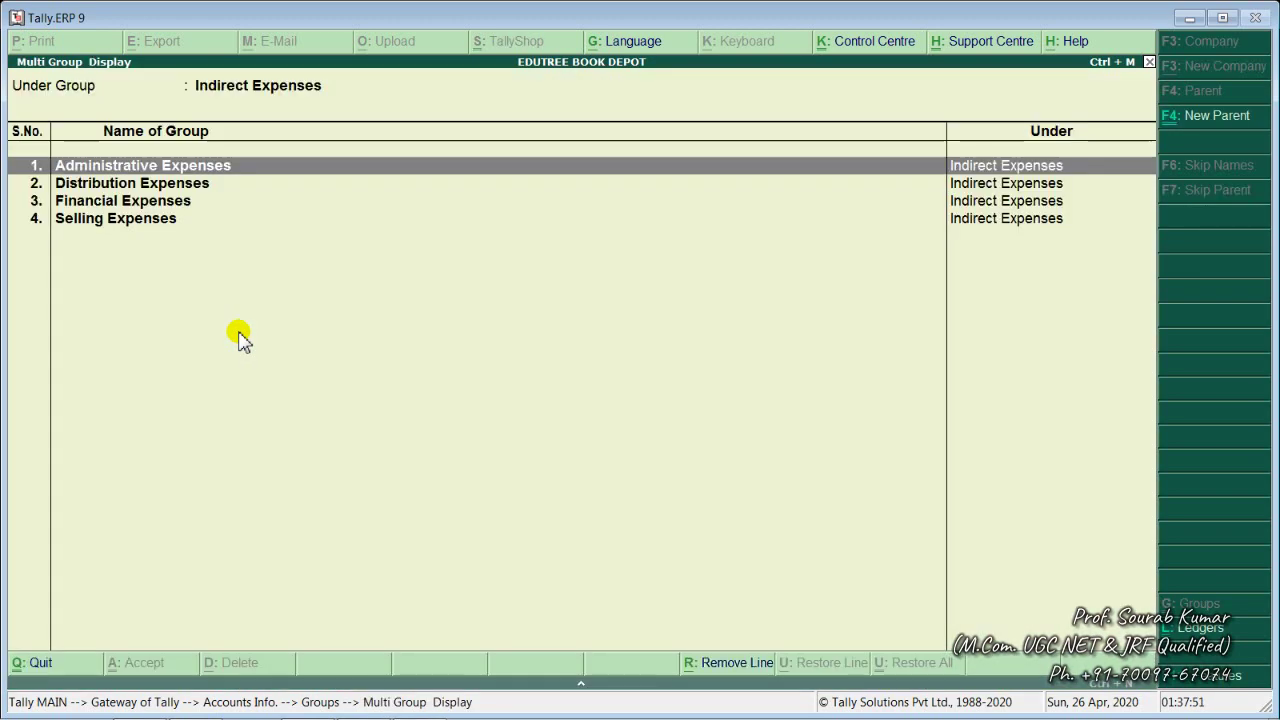
- Look through the listed groups down to Selling Expenses and return to the Groups options
key(Down)
key(Down)
key(Down)
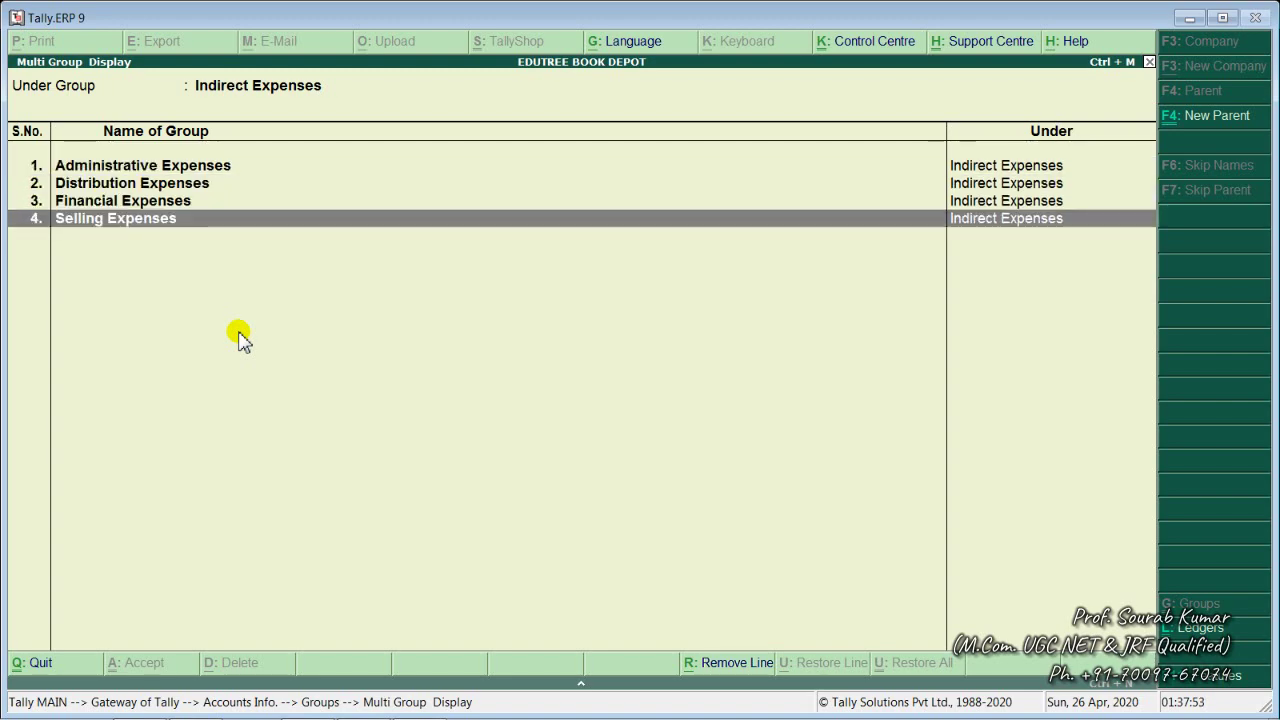
key(Escape)
key(Escape)
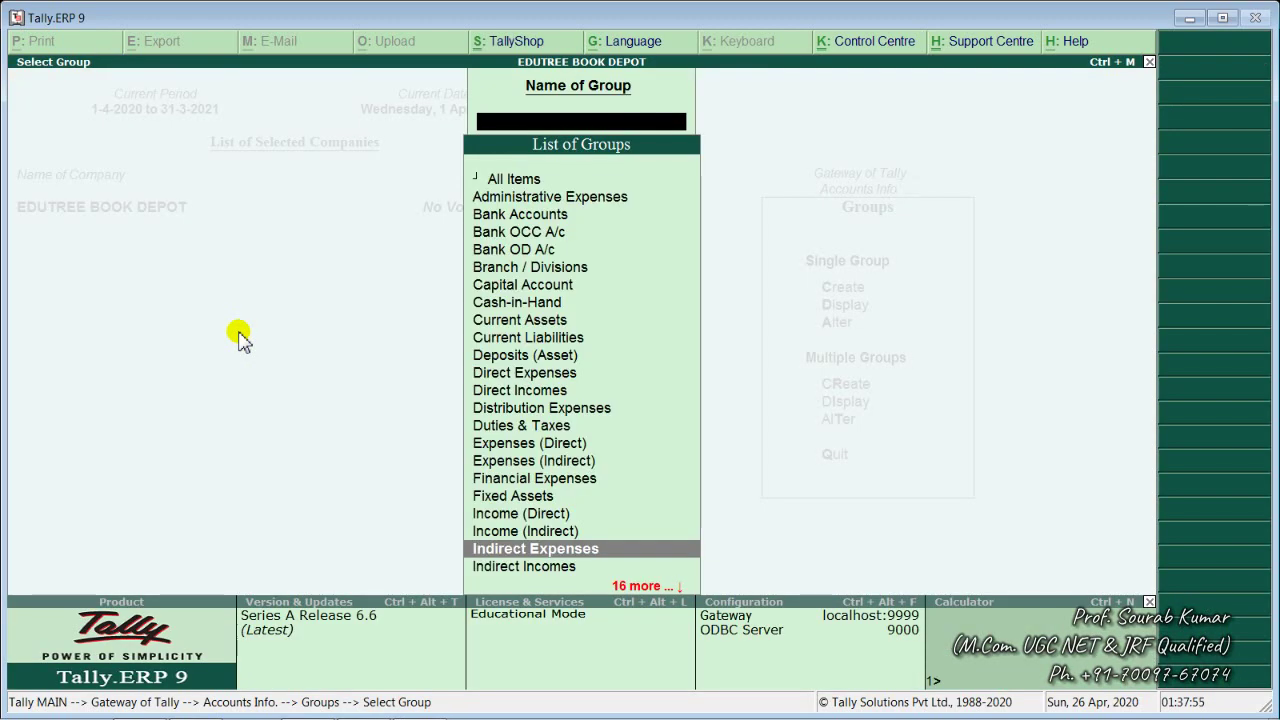
key(Escape)
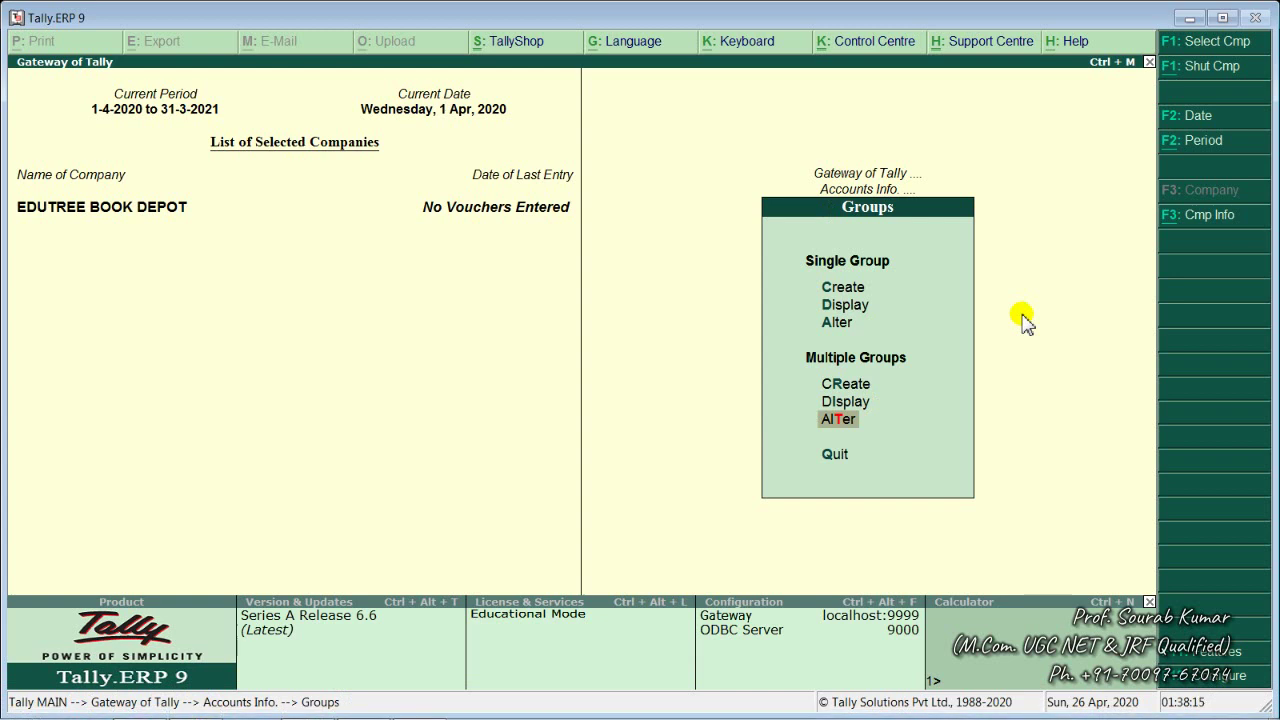
- Open the multiple groups under Indirect Expenses for alteration
key(Return)
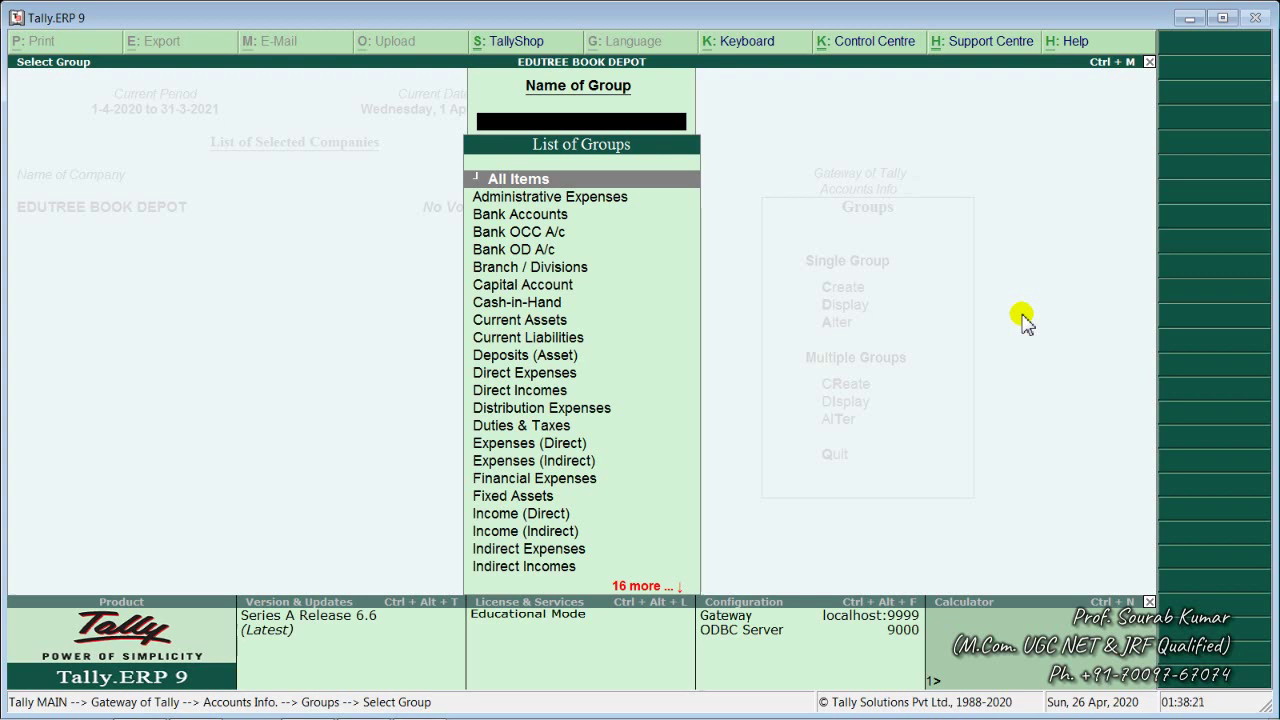
key(Down)
key(Down)
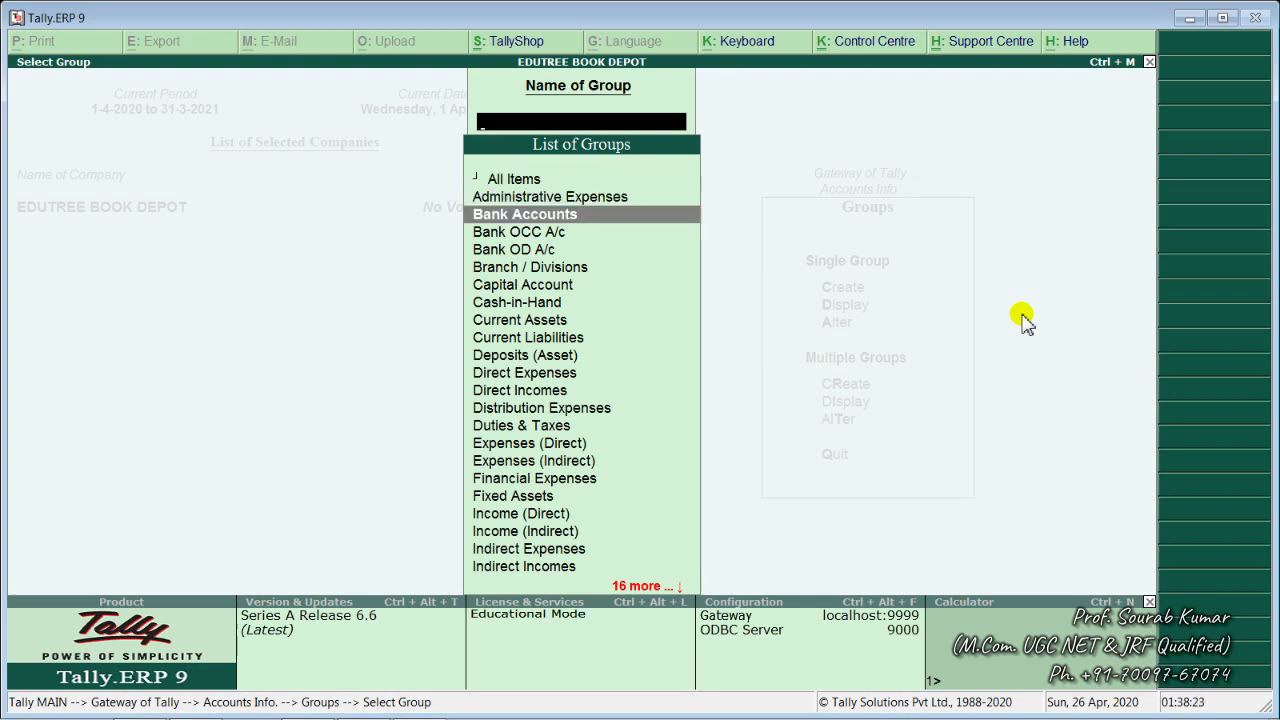
key(Up)
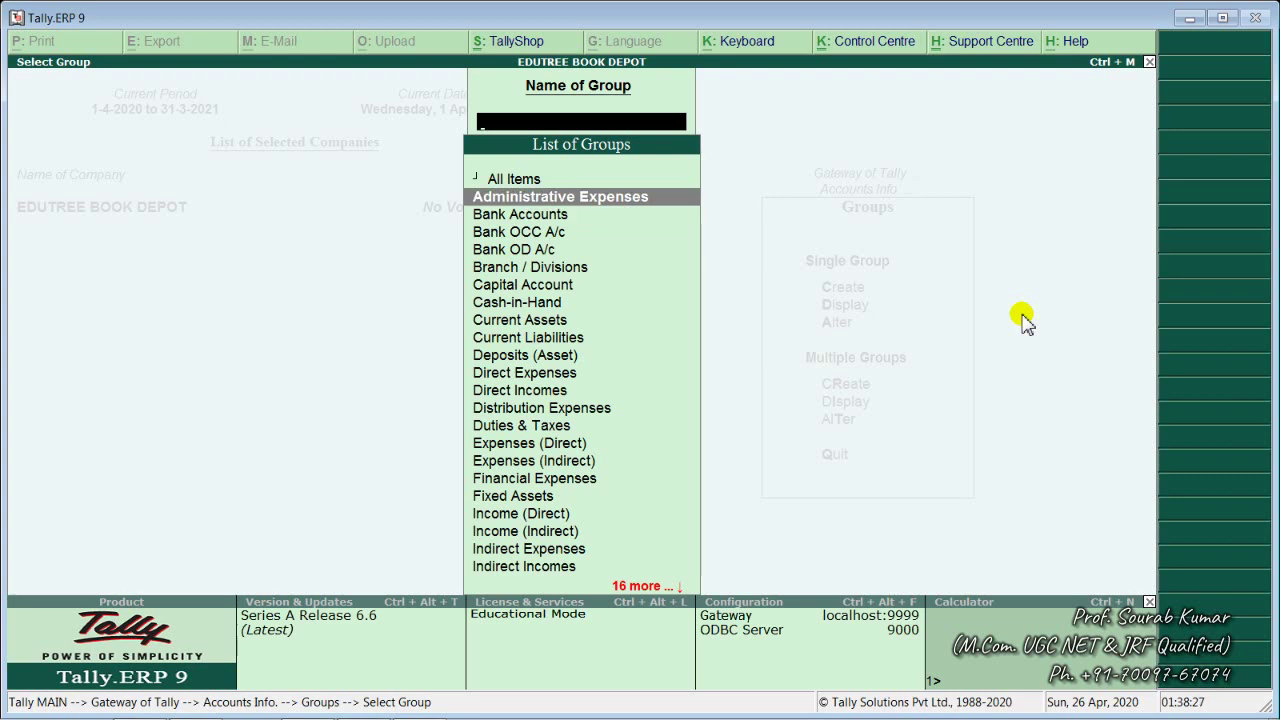
text(I)
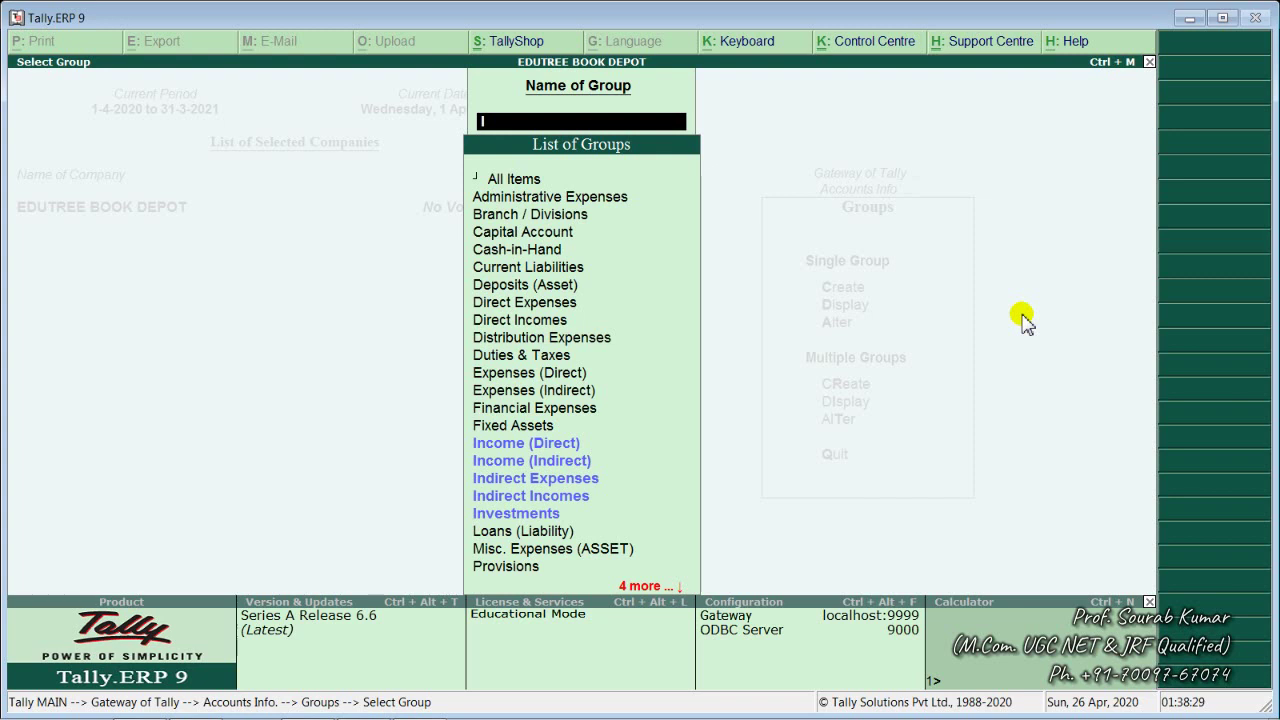
key(Down)
key(Down)
key(Return)
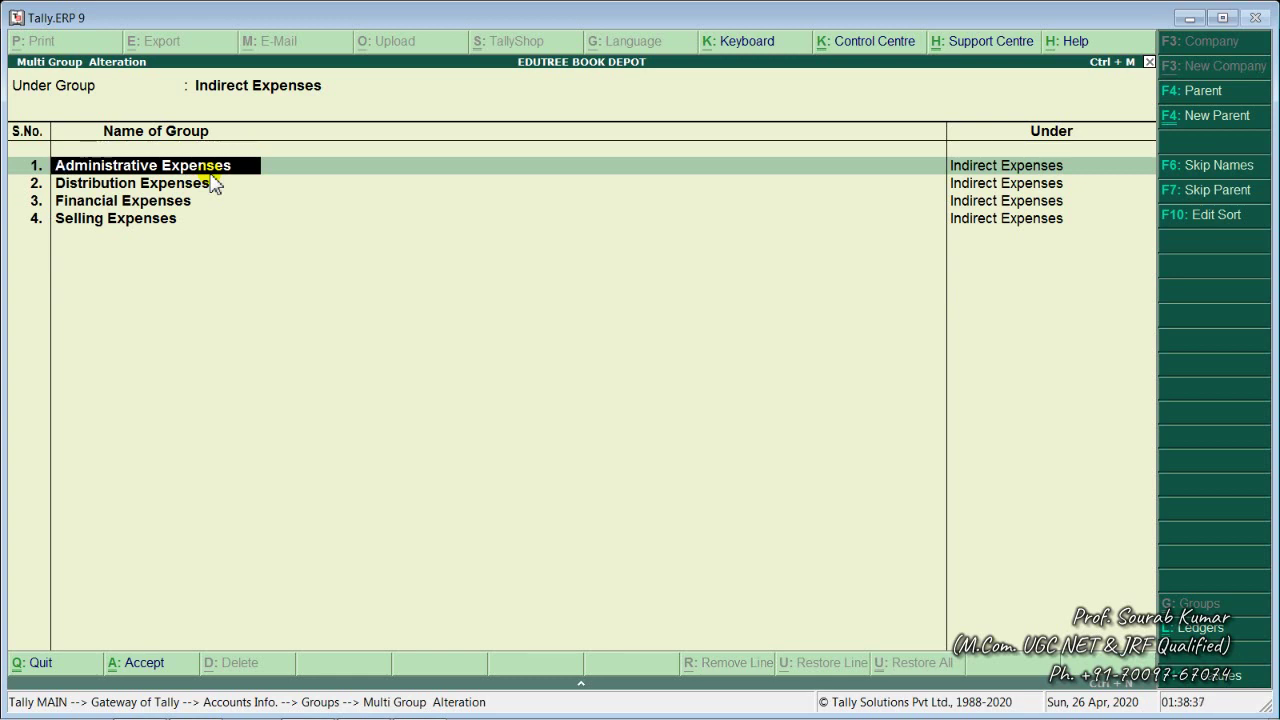
- Rename the Administrative Expenses group as Administrative & Office Expenses, keeping Indirect Expenses as its parent
text(& P)
key(BackSpace)
text(Office Expenses)
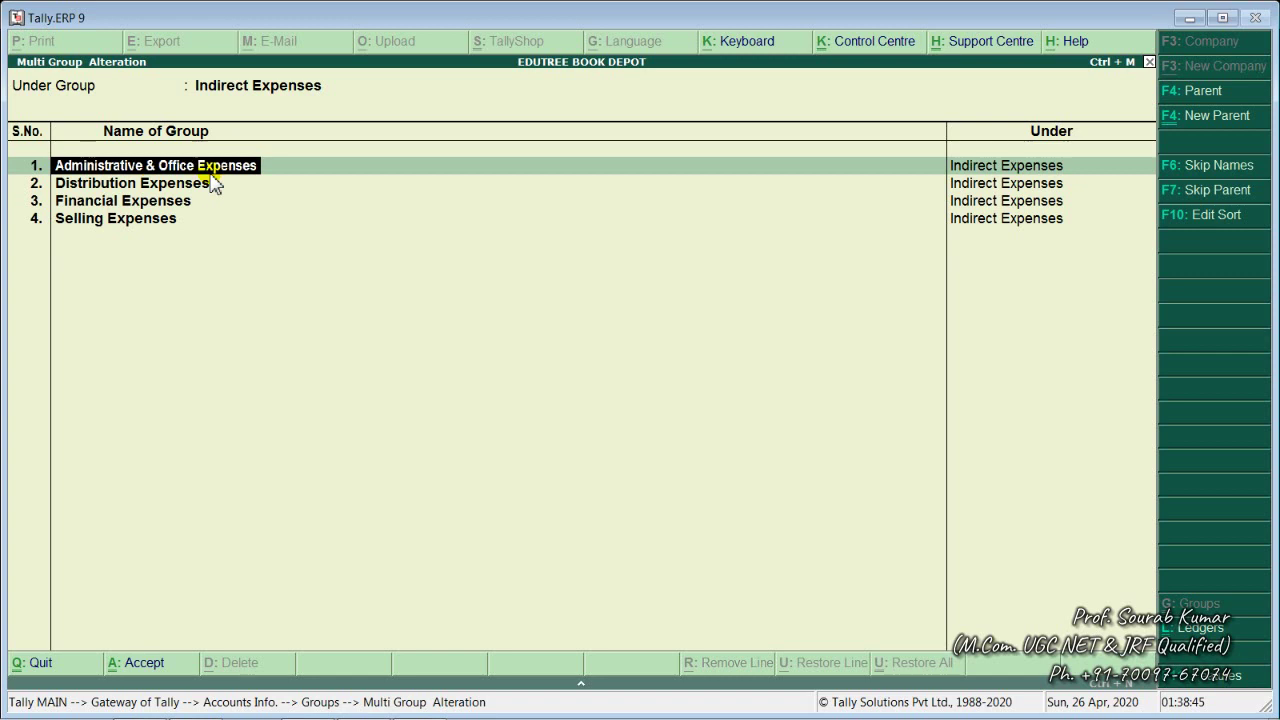
key(Return)
key(Return)
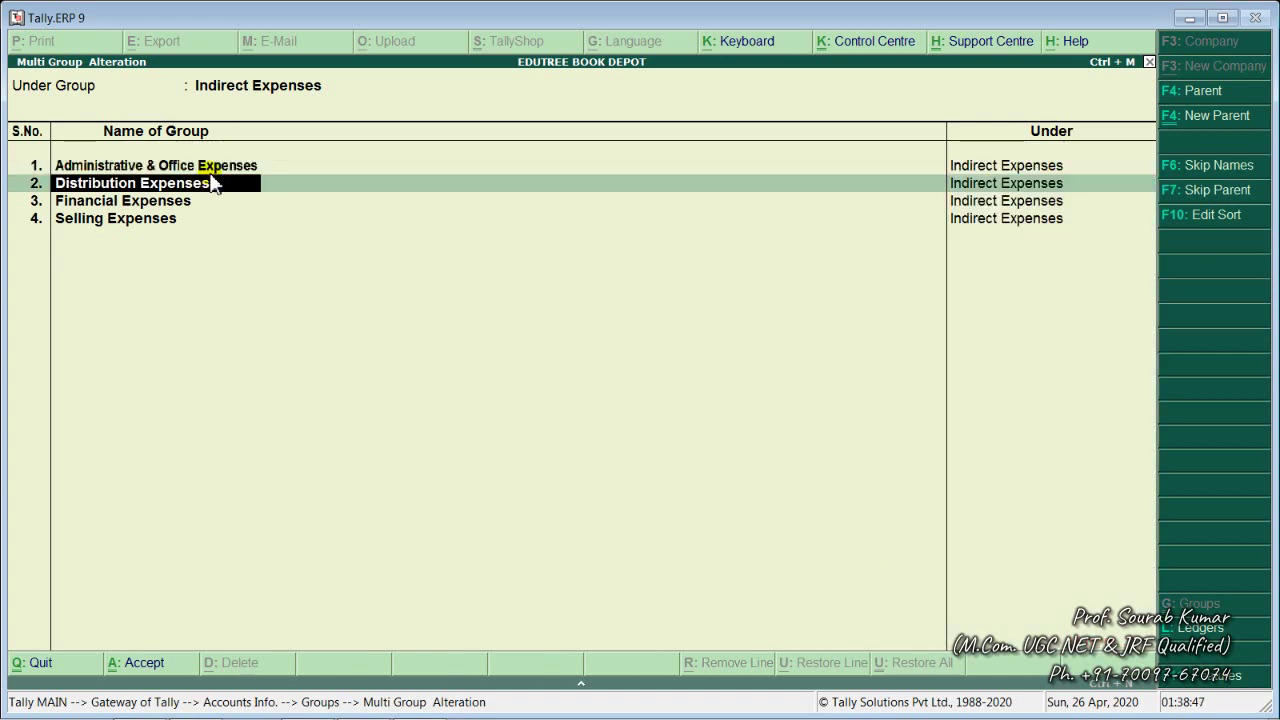
- Rename the Distribution Expenses group as Selling & Distribution Expenses, keeping Indirect Expenses as its parent
text(Sel)
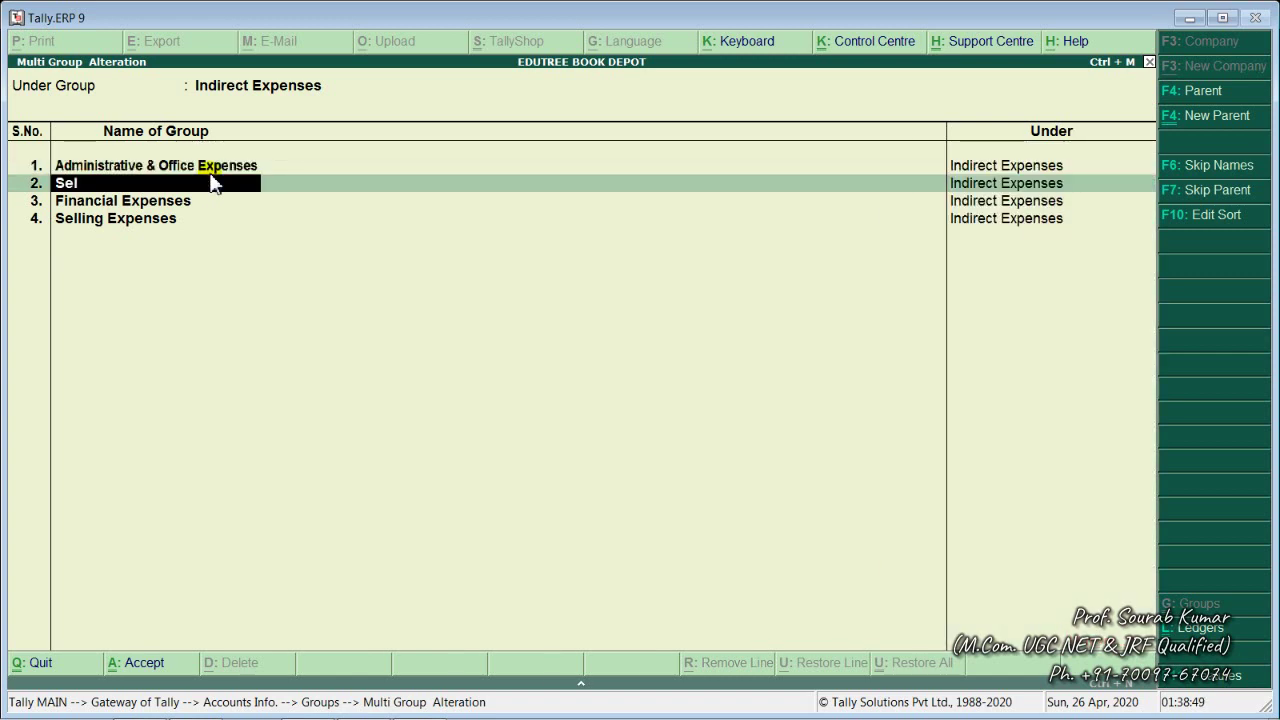
text(ling & Distri)
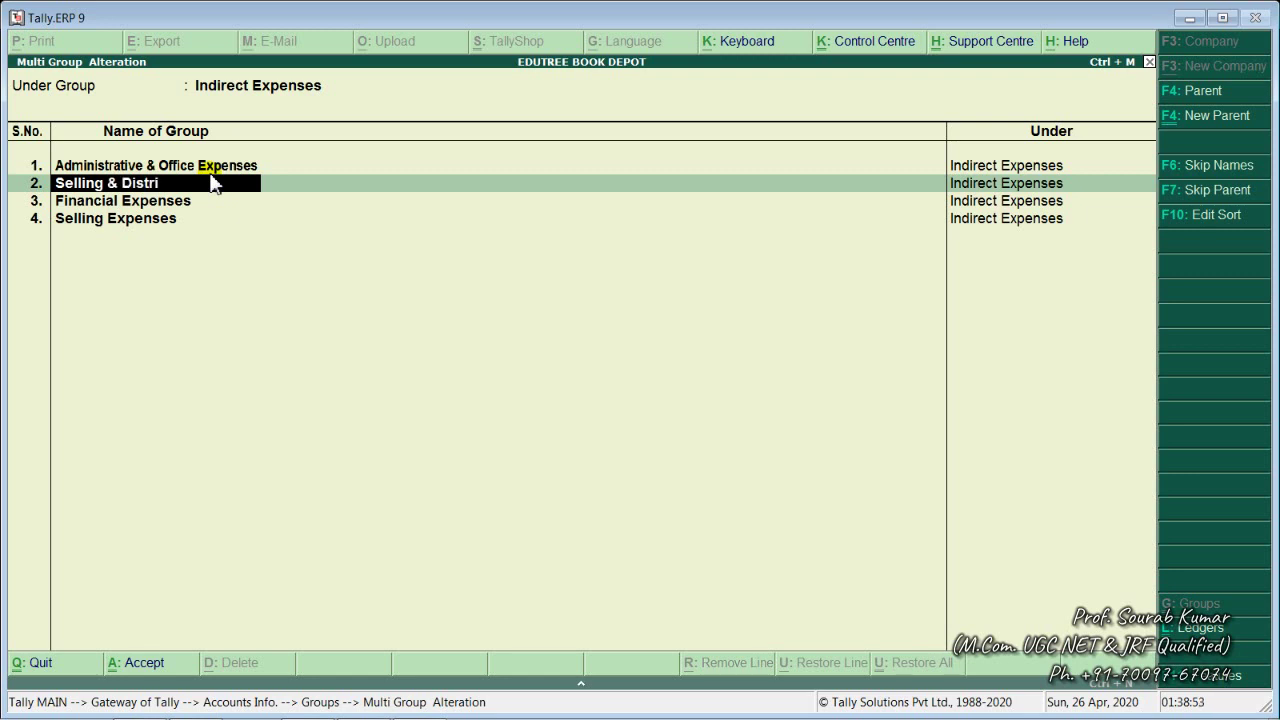
text(bution)
text( Expense)
text(s)
key(Return)
key(Return)
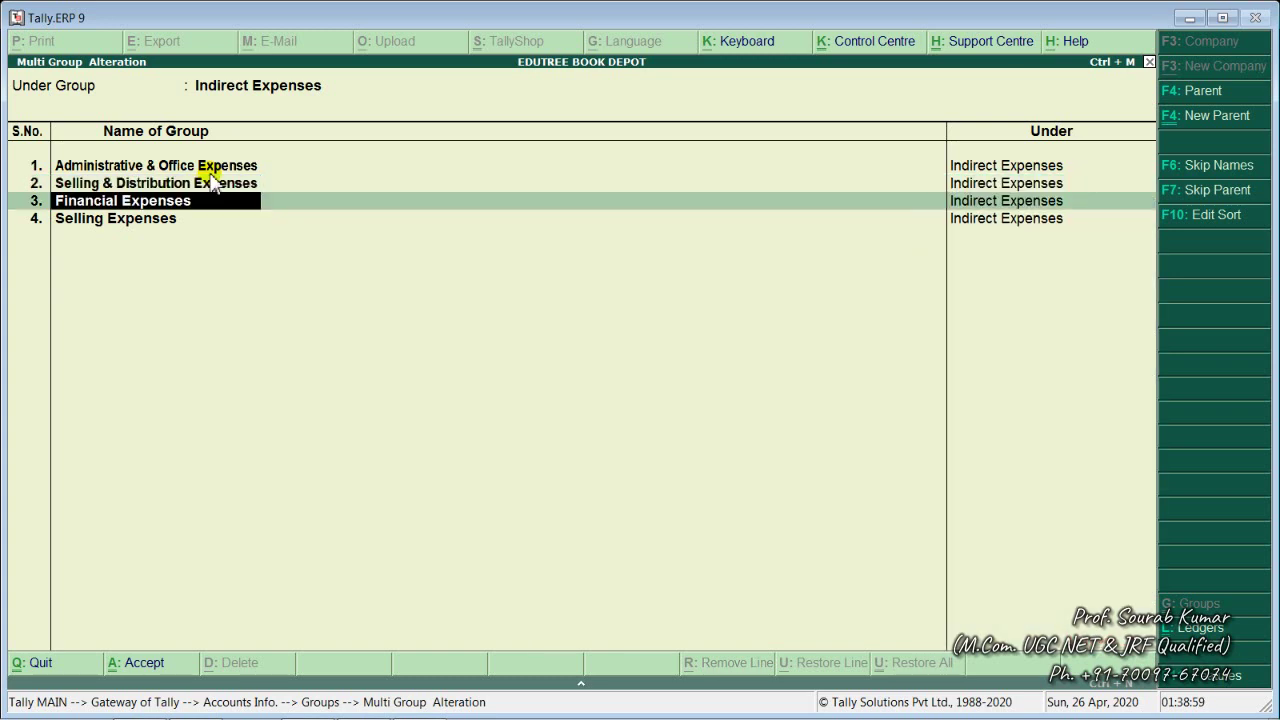
- Clear the name in the Selling Expenses row, then accept the altered groups and return to the Groups options
key(Return)
key(Return)
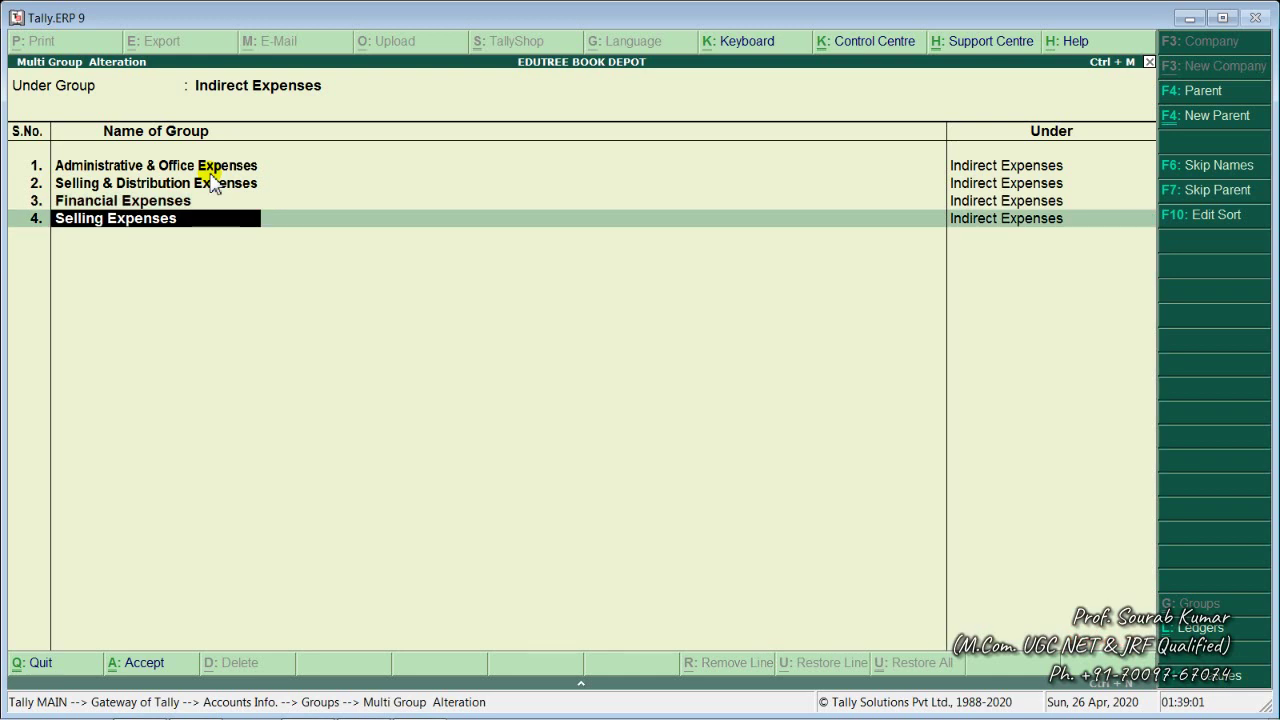
key(Up)
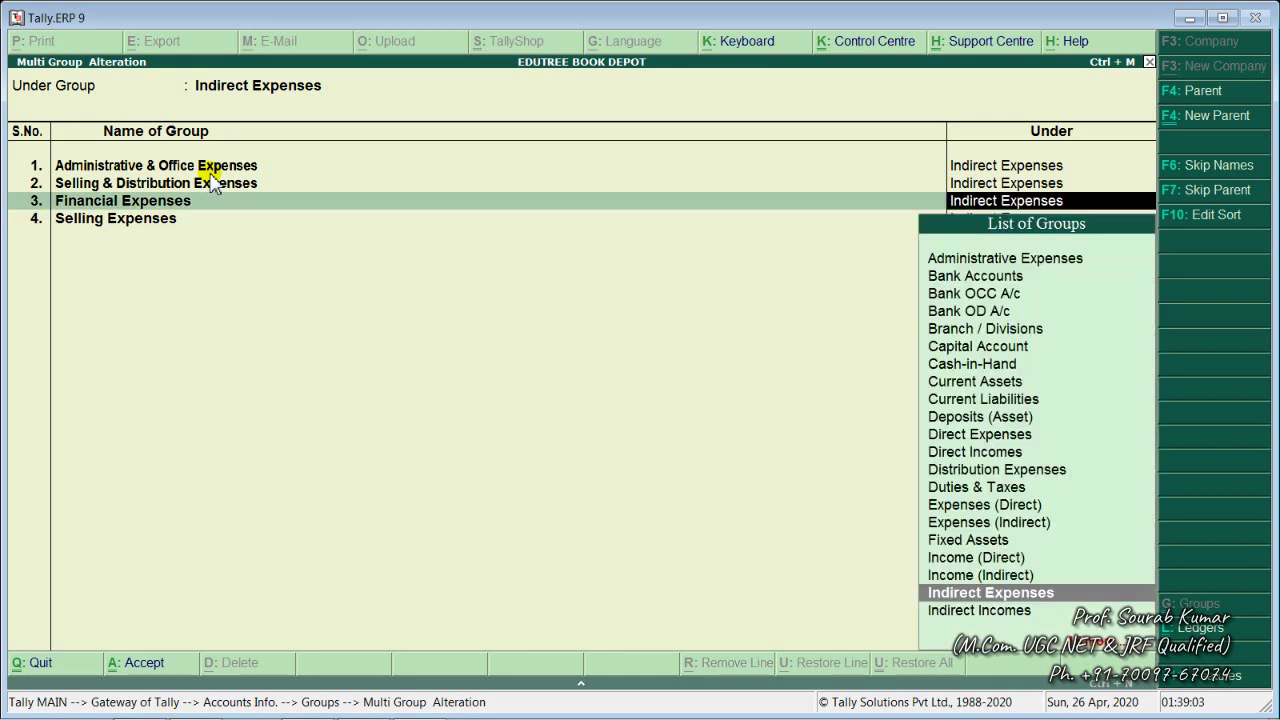
key(Down)
key(Up)
key(Return)
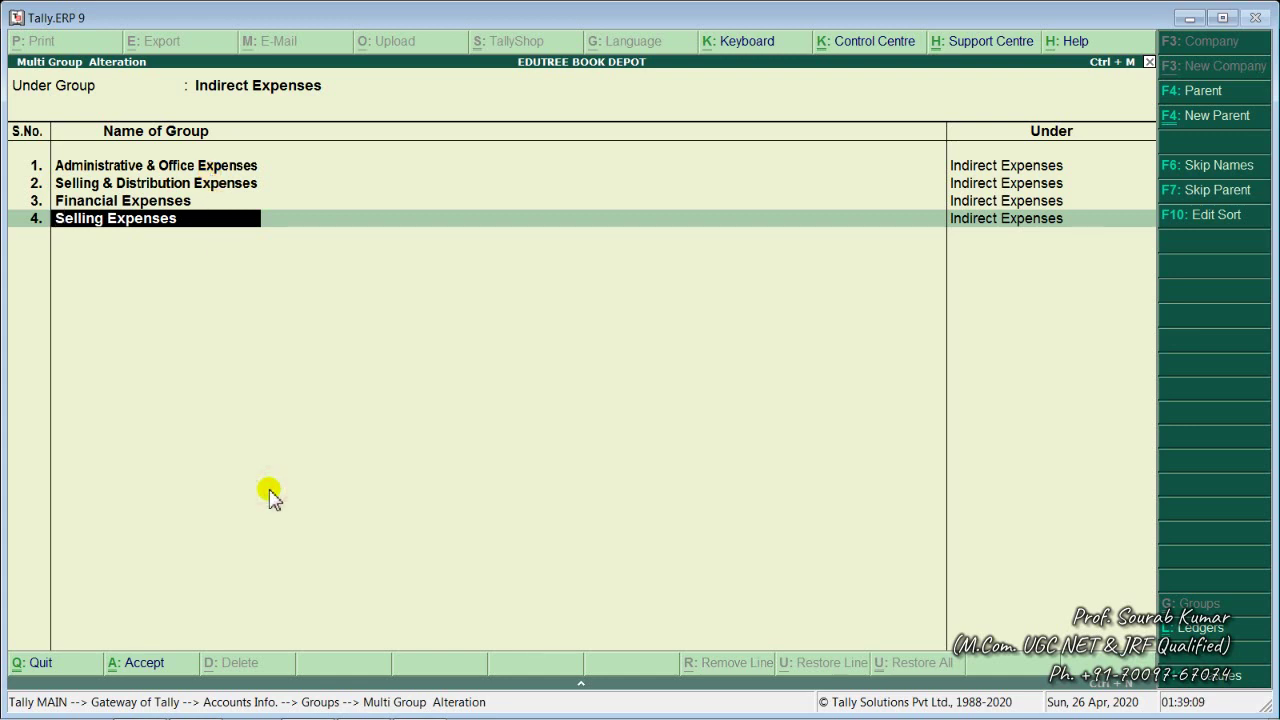
key(Return)
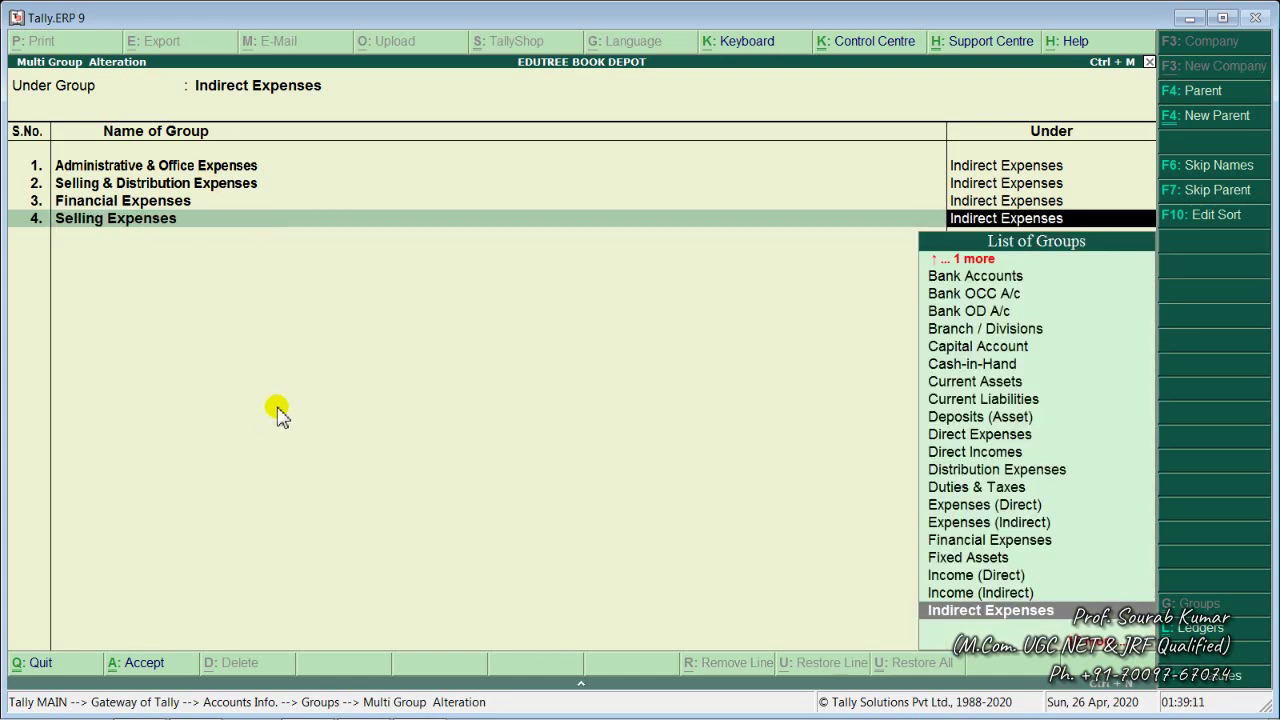
key(Return)
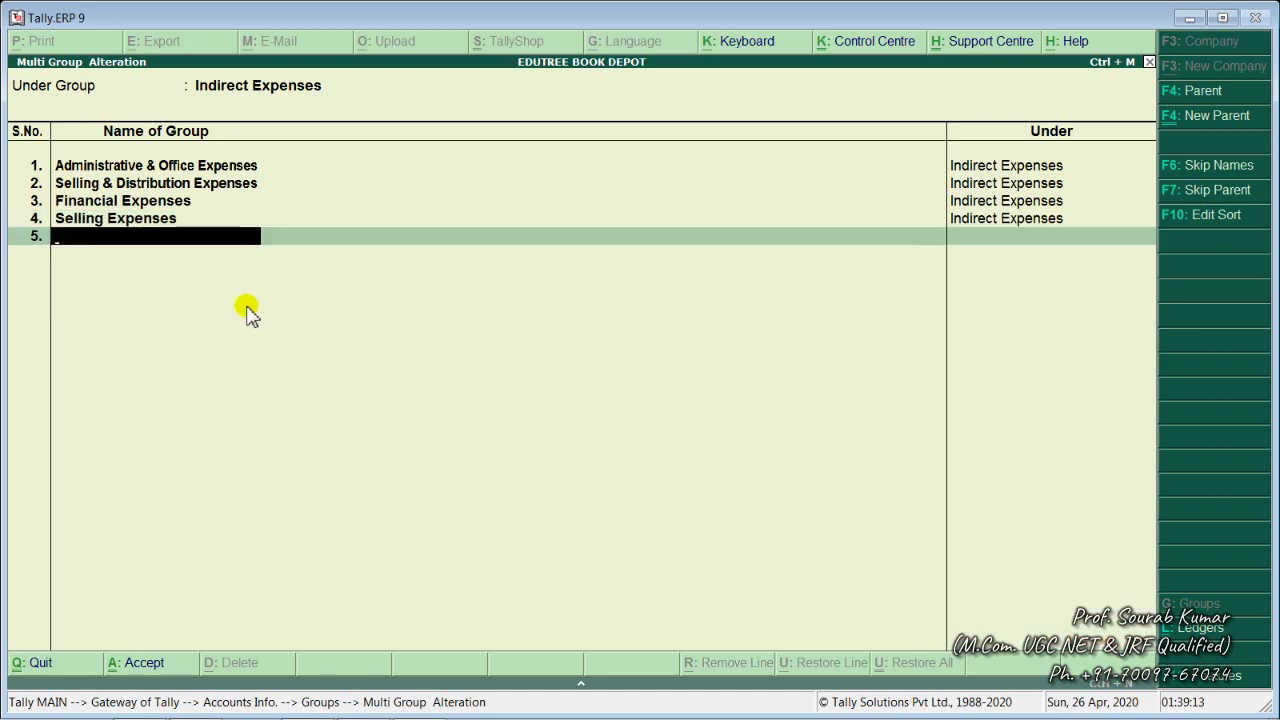
key(Up)
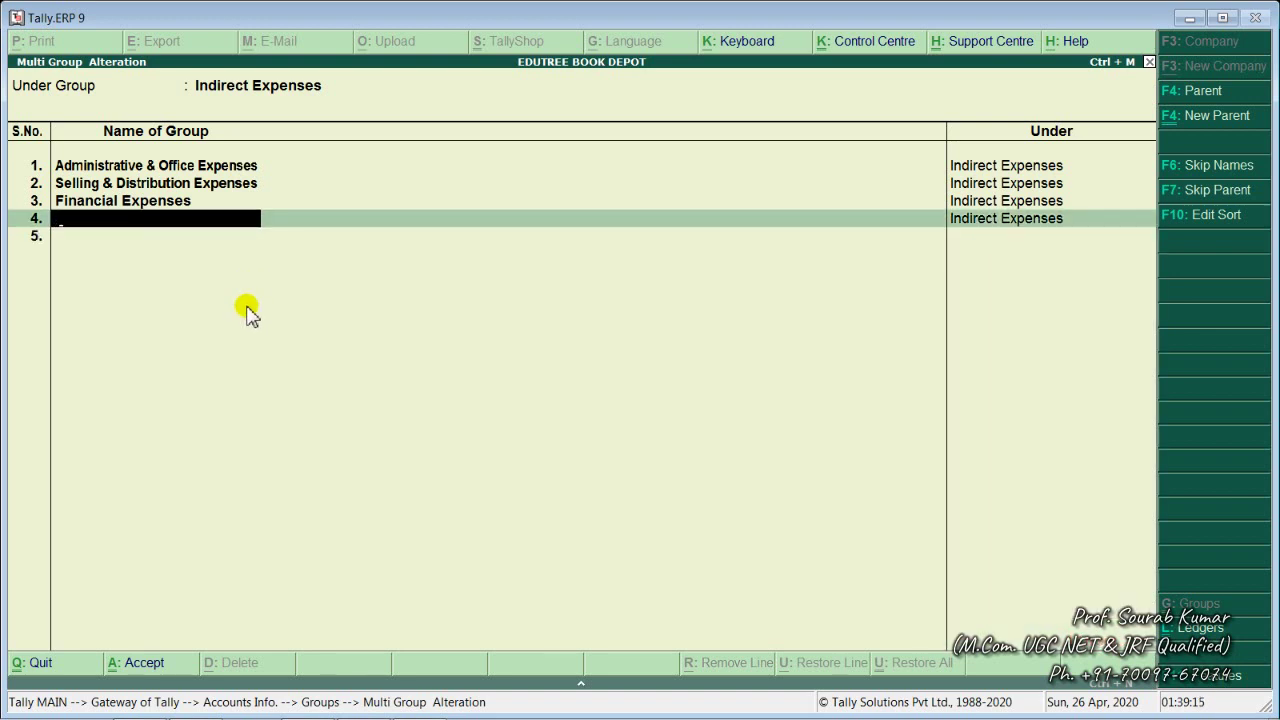
key(Return)
key(Return)
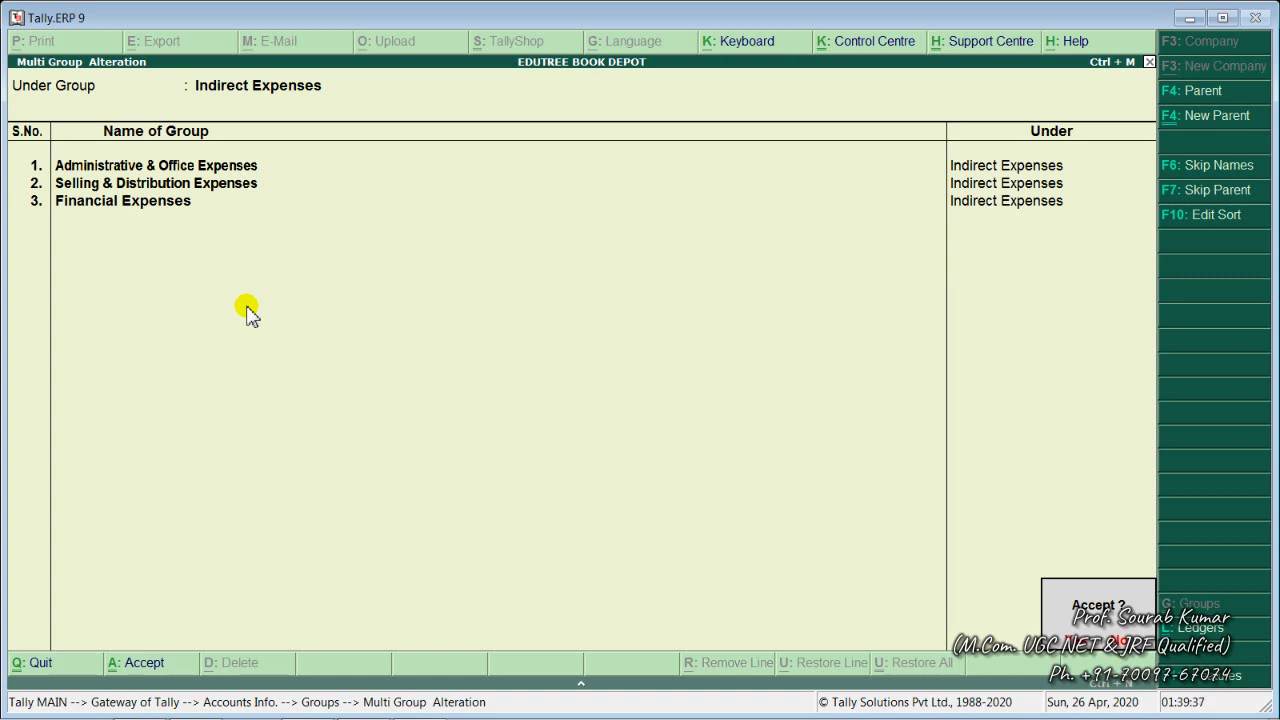
key(Return)
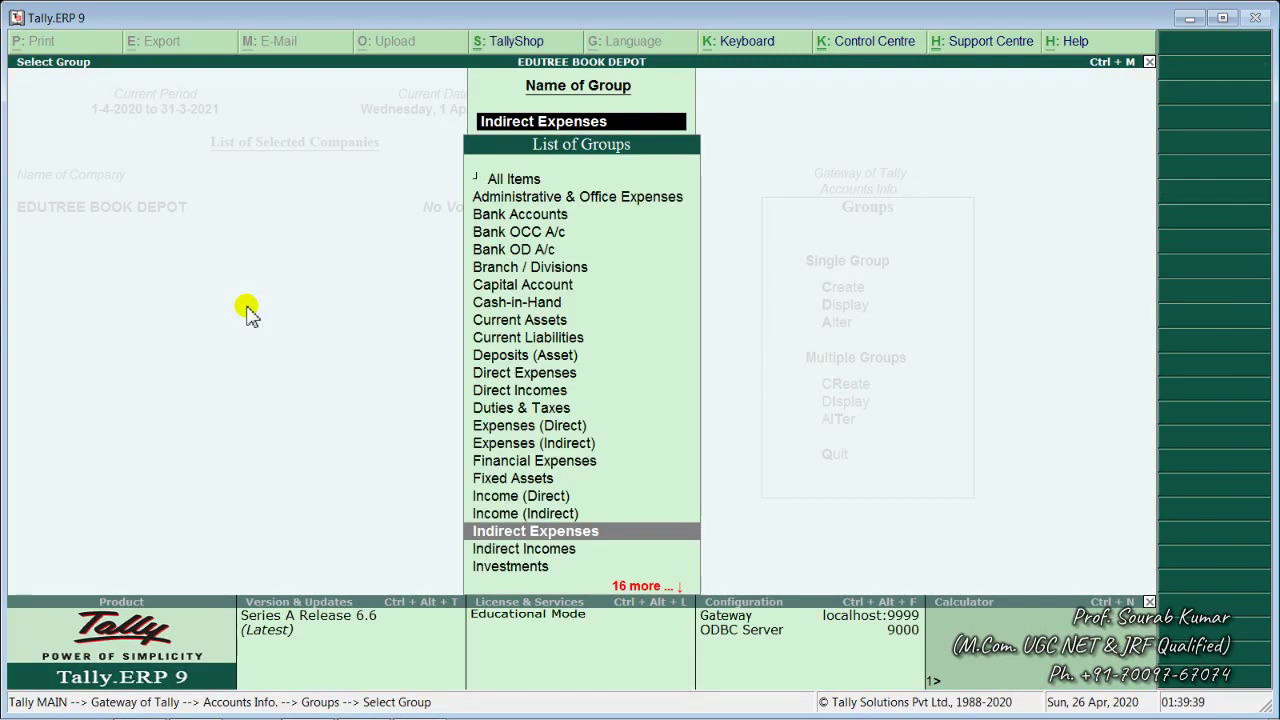
key(BackSpace)
key(Escape)
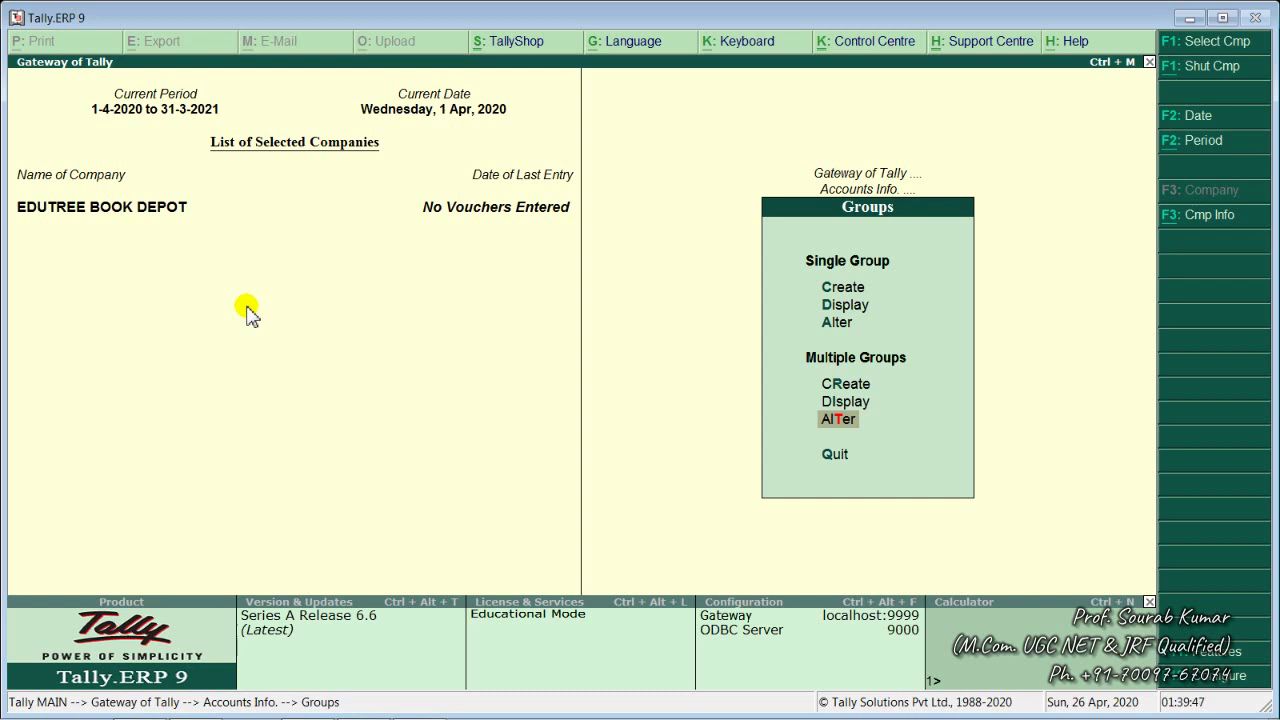
- Reopen the multiple groups under Indirect Expenses in alteration mode to review the renamed groups
key(Return)
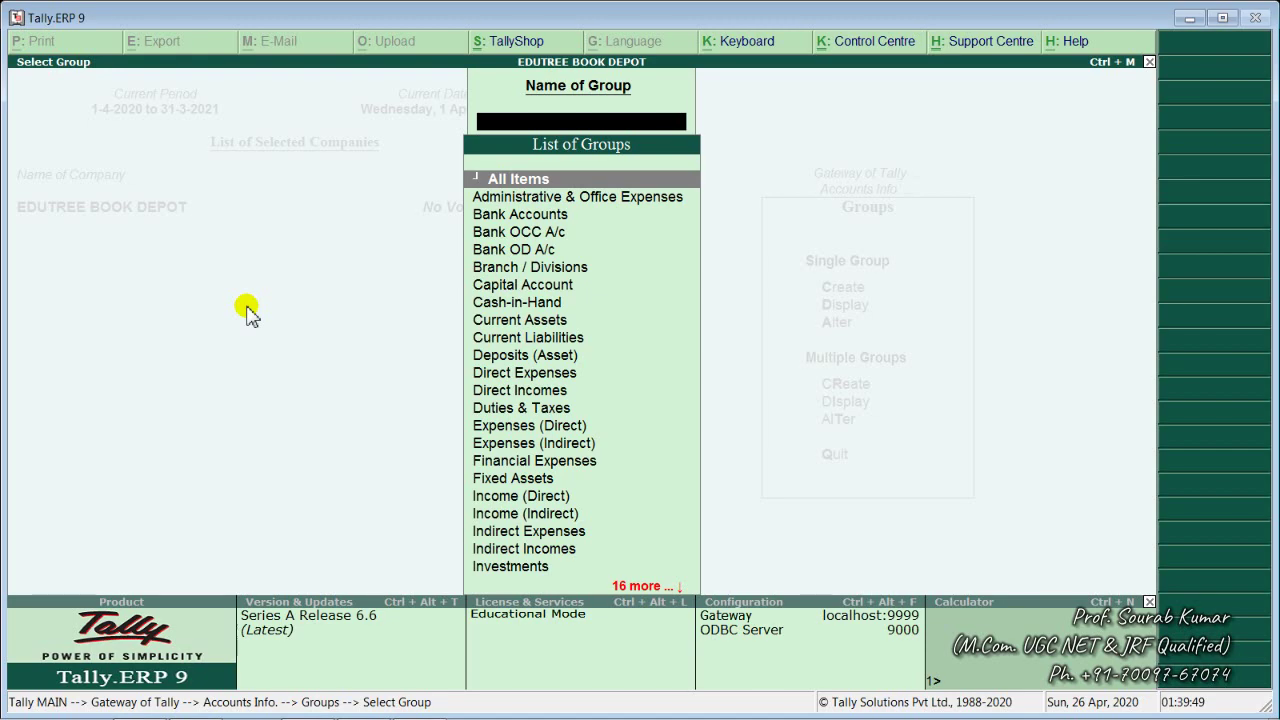
text(In)
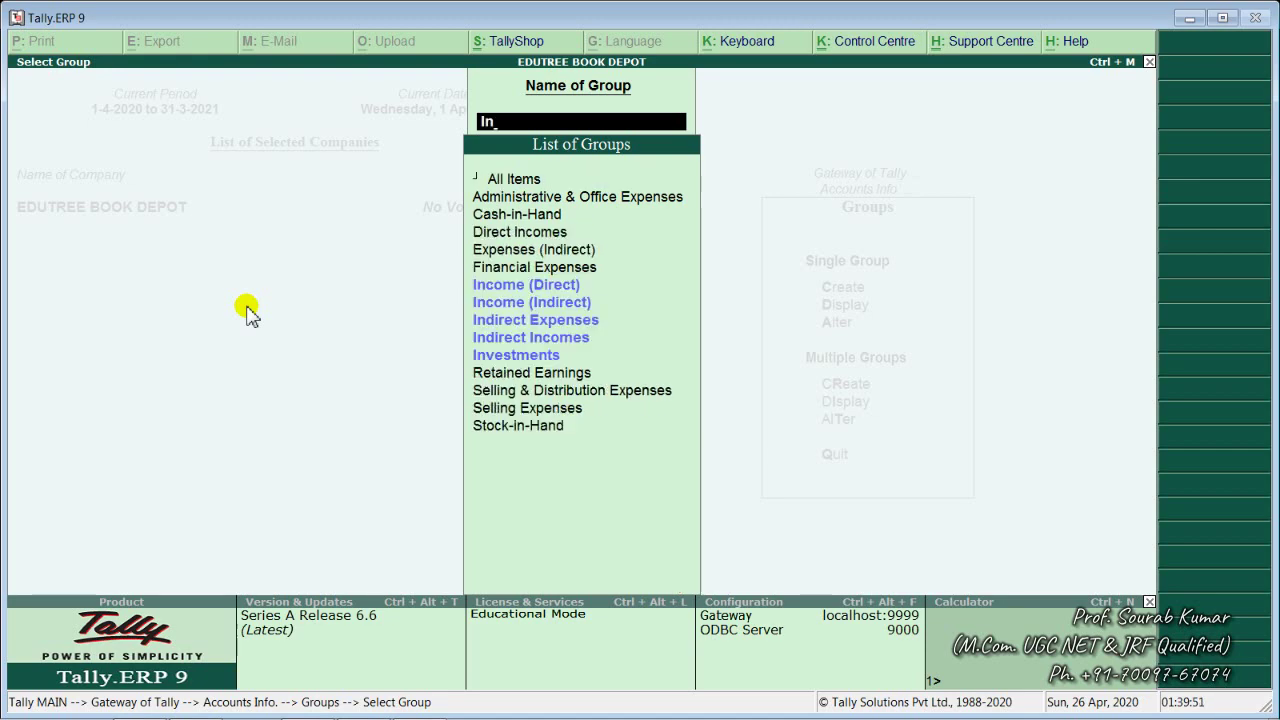
key(Down)
key(Down)
key(Down)
key(Return)
- Try to clear the name in the Selling Expenses row and close the multiple group alteration
key(Down)
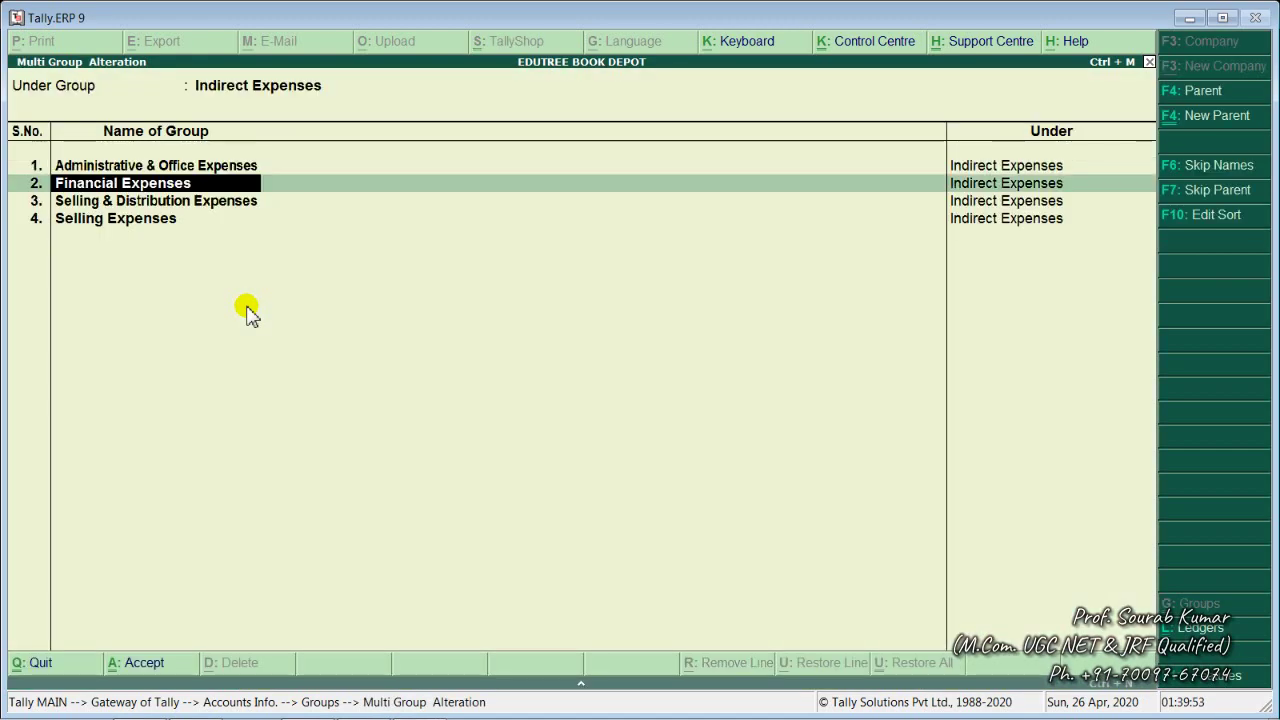
key(Down)
key(Down)
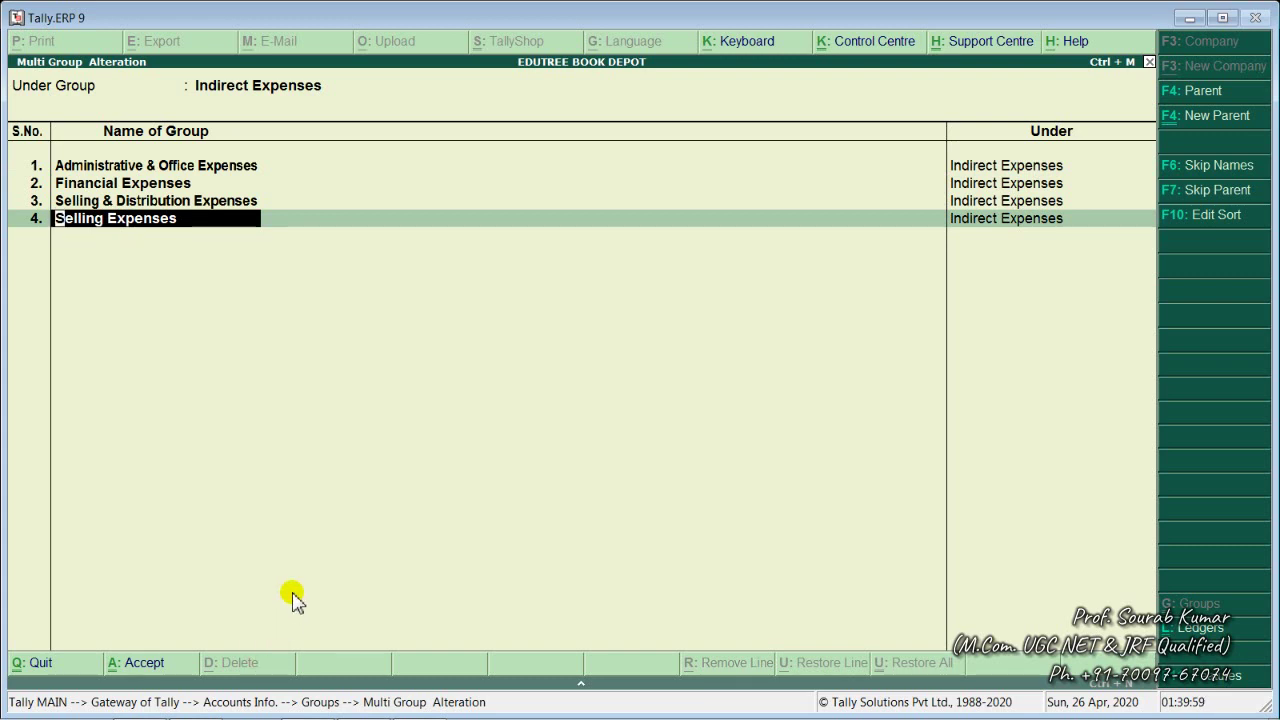
key(space)
key(Return)
key(Return)
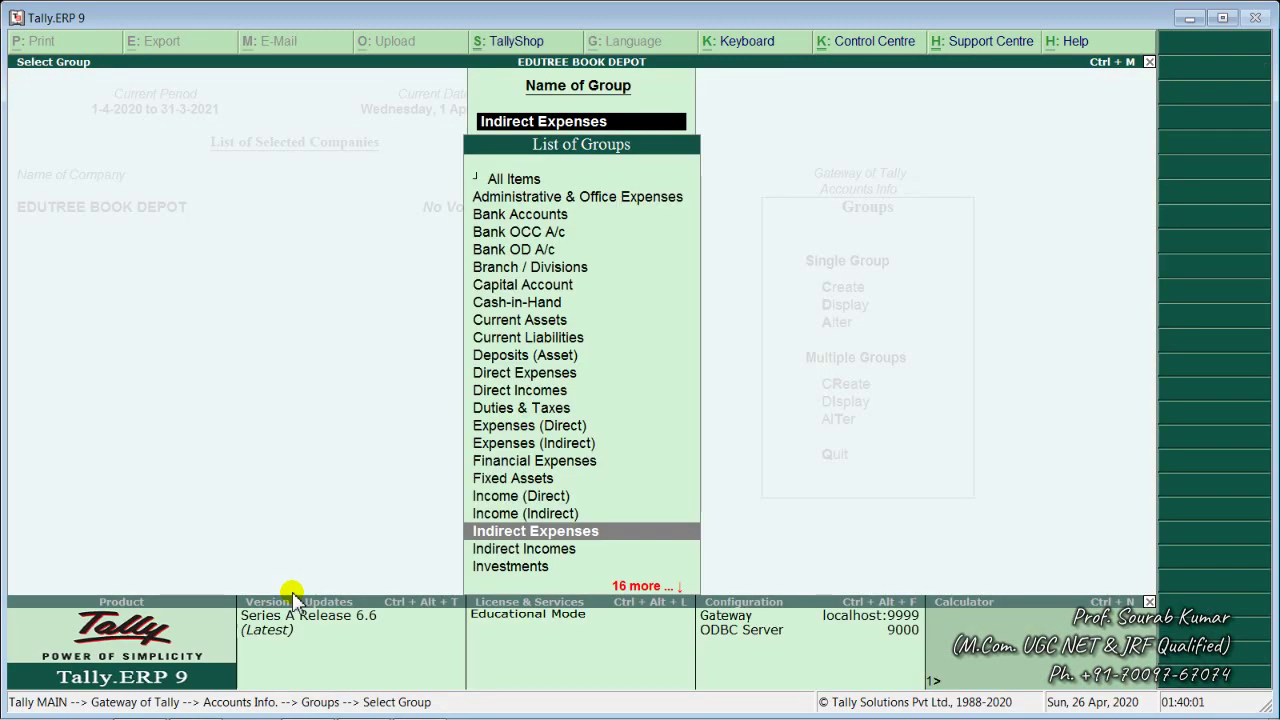
- Leave the group selection and go back through Groups and Accounts Info. to the Gateway of Tally
key(Escape)
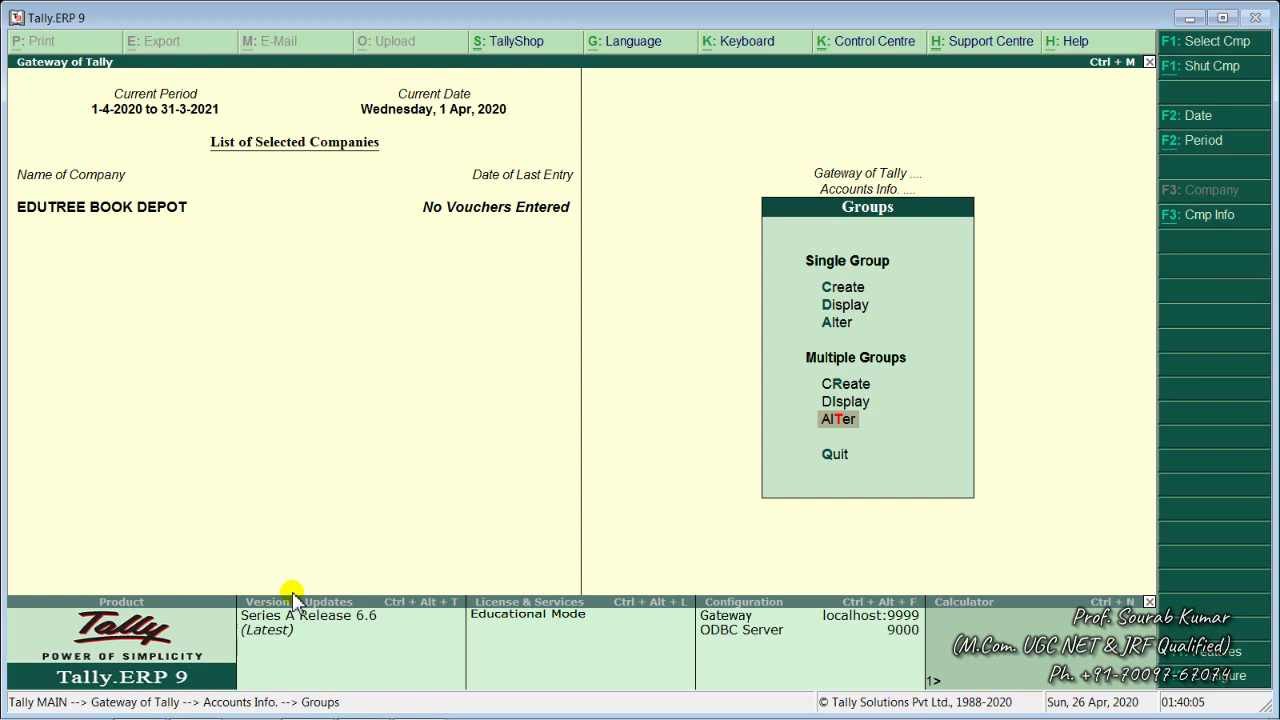
key(Escape)
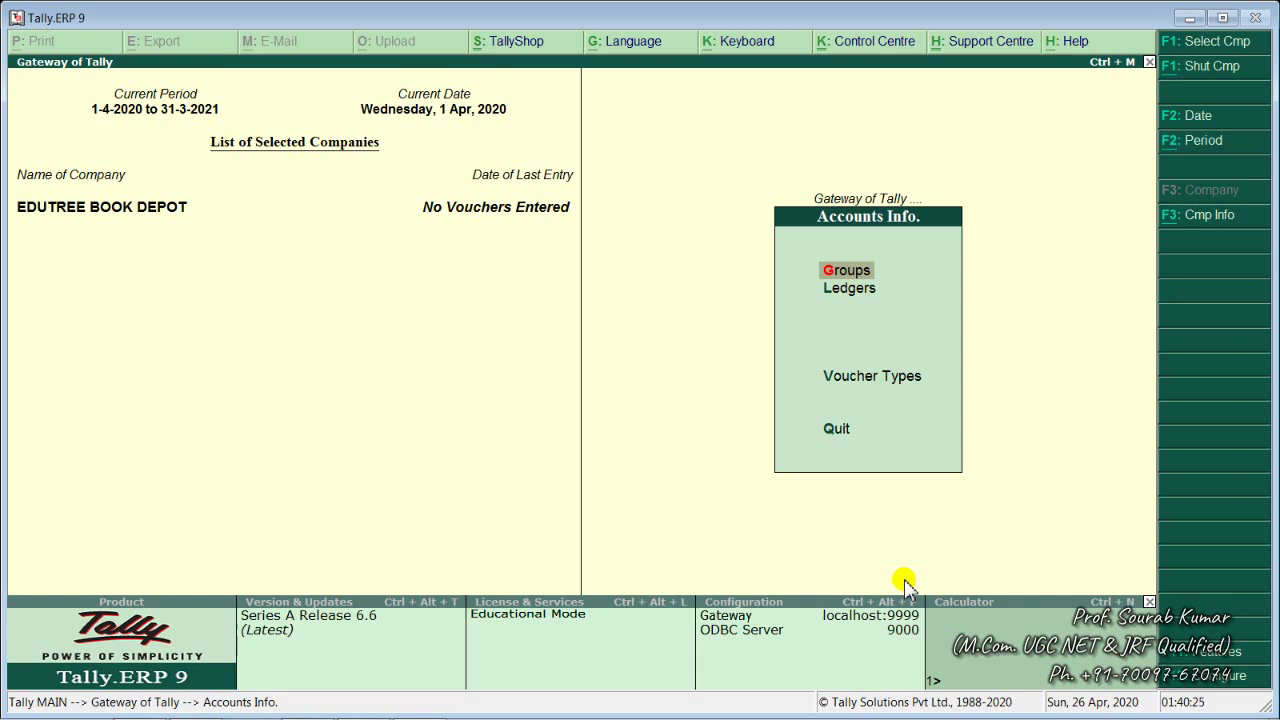
key(Escape)
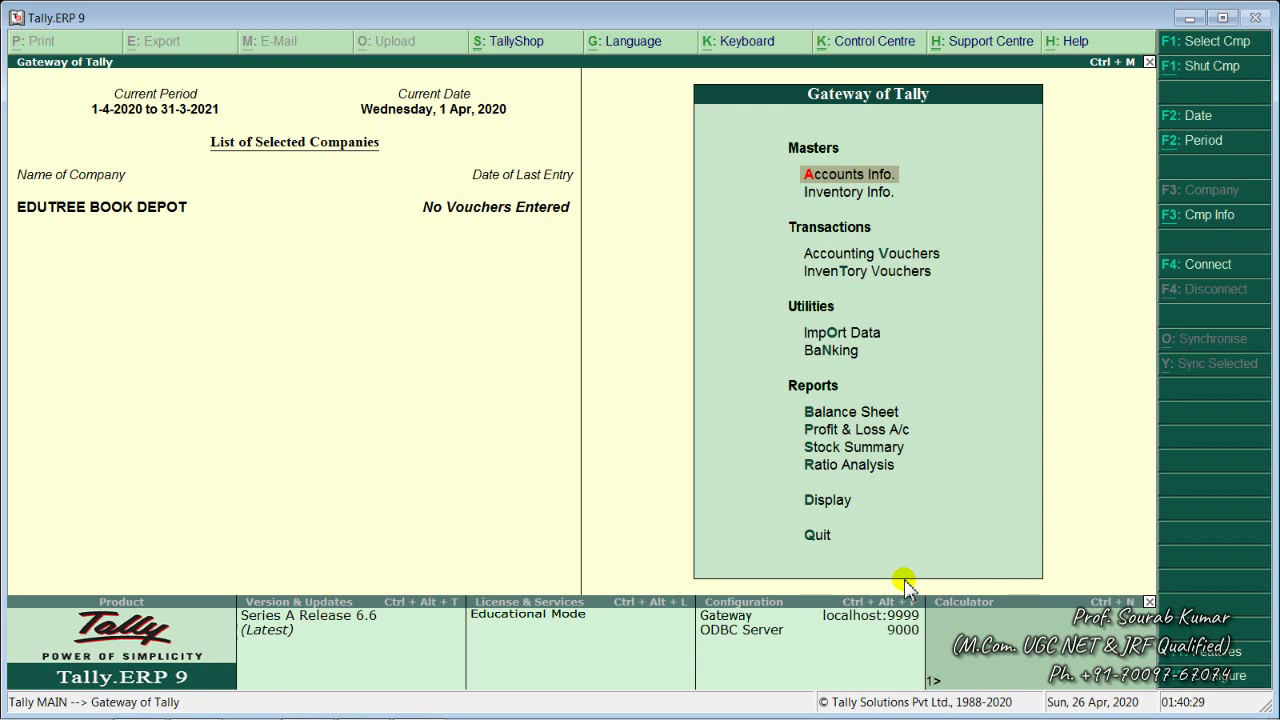
key(Return)
key(Return)
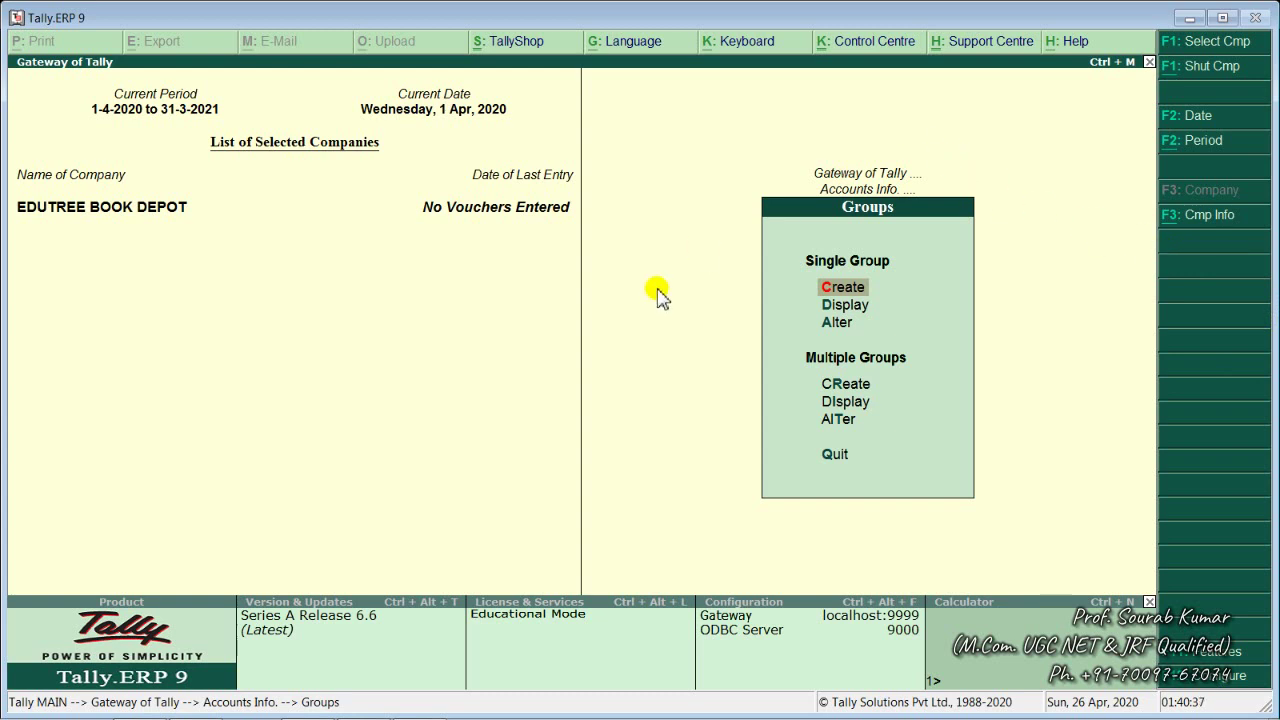
key(Escape)
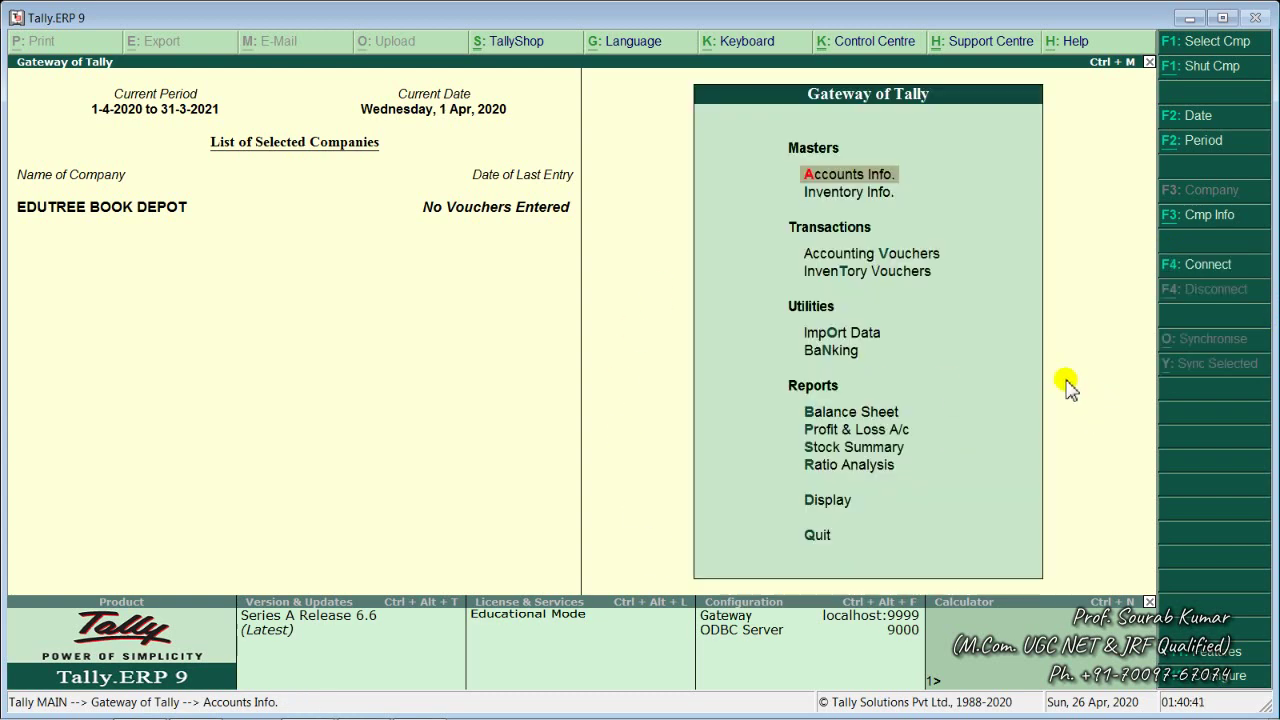
key(Escape)
- Open the creation form for a single ledger under Accounts Info
key(Return)
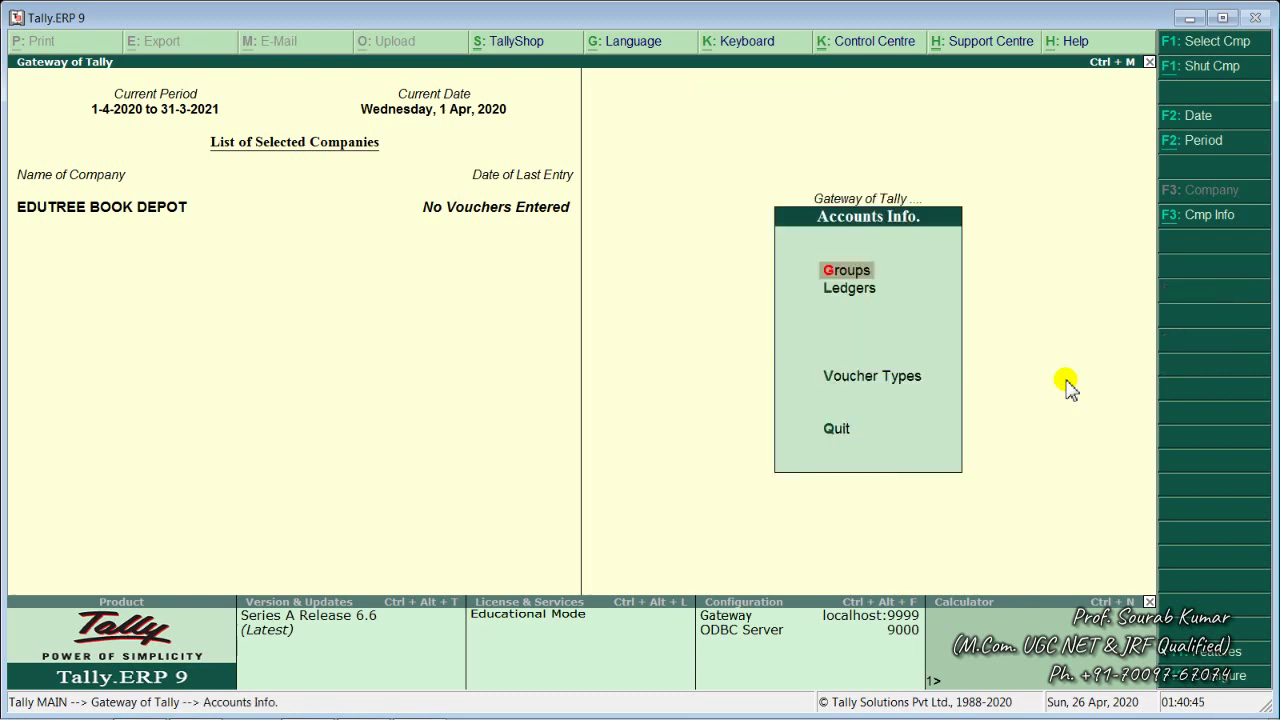
key(Down)
key(Return)
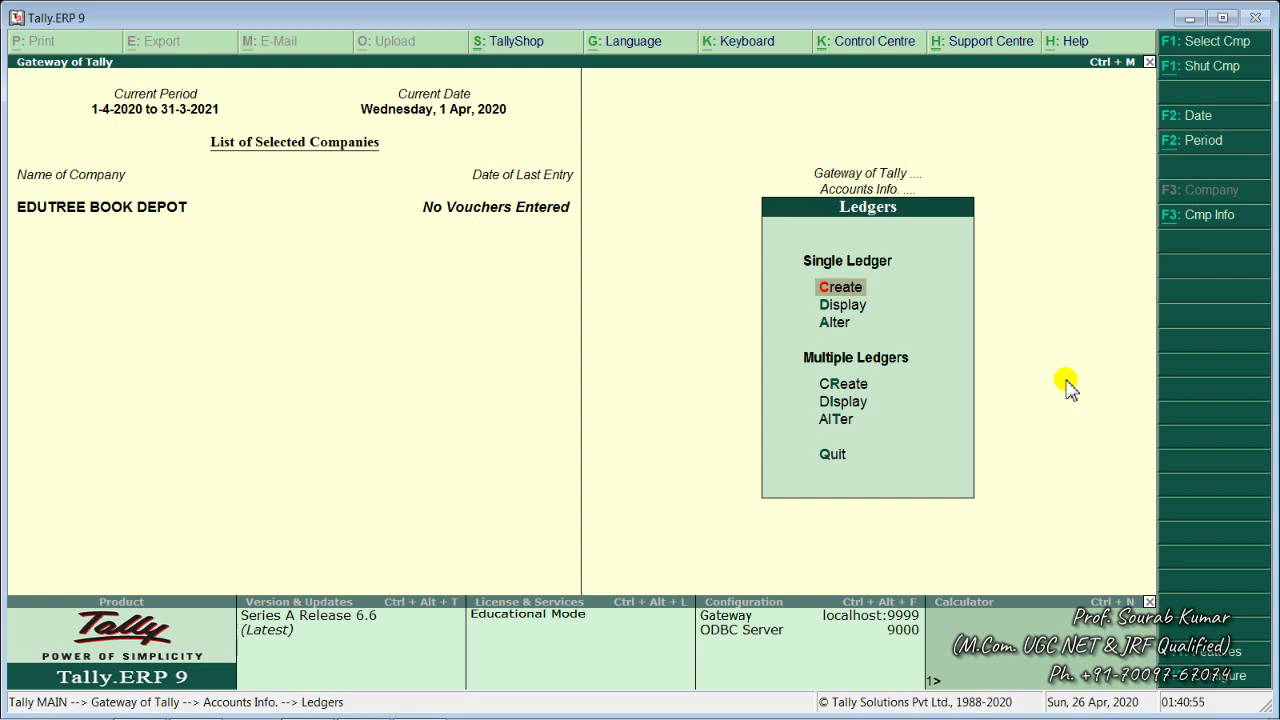
key(Return)
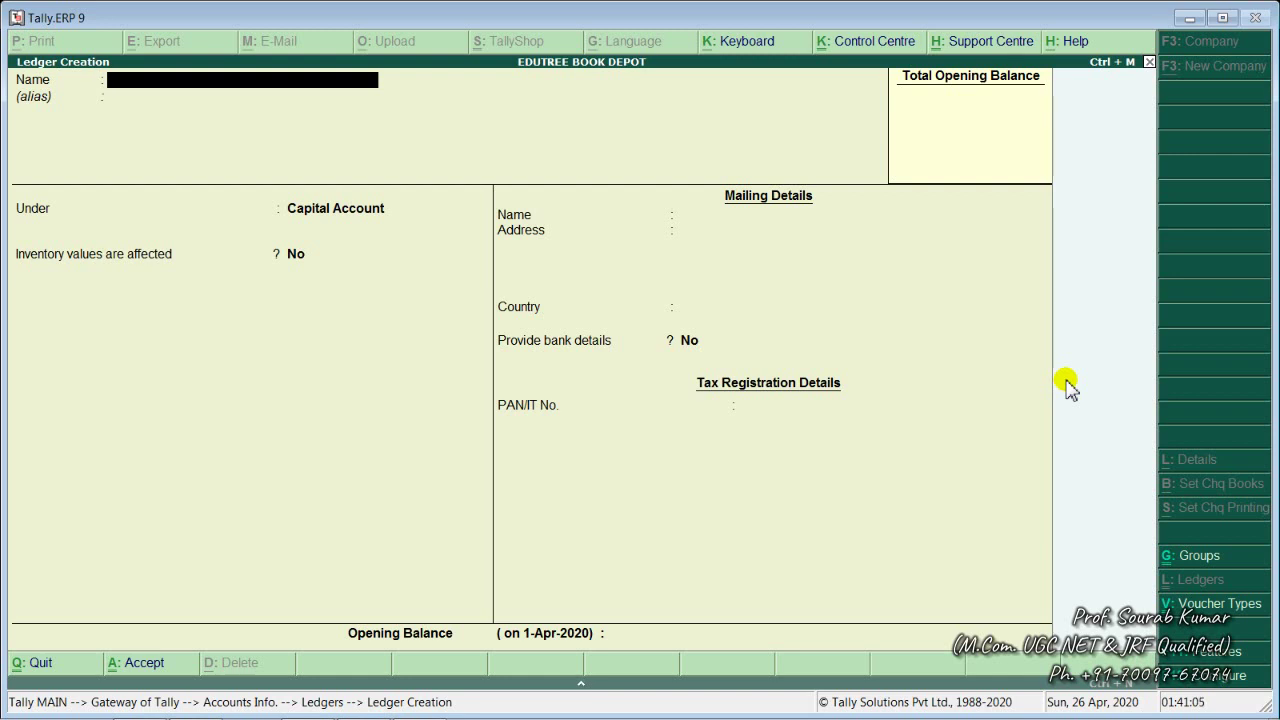
- Name the new ledger Manager's Salary without an alias and place it under Administrative & Office Expenses
text(Manager's Salary)
key(Return)
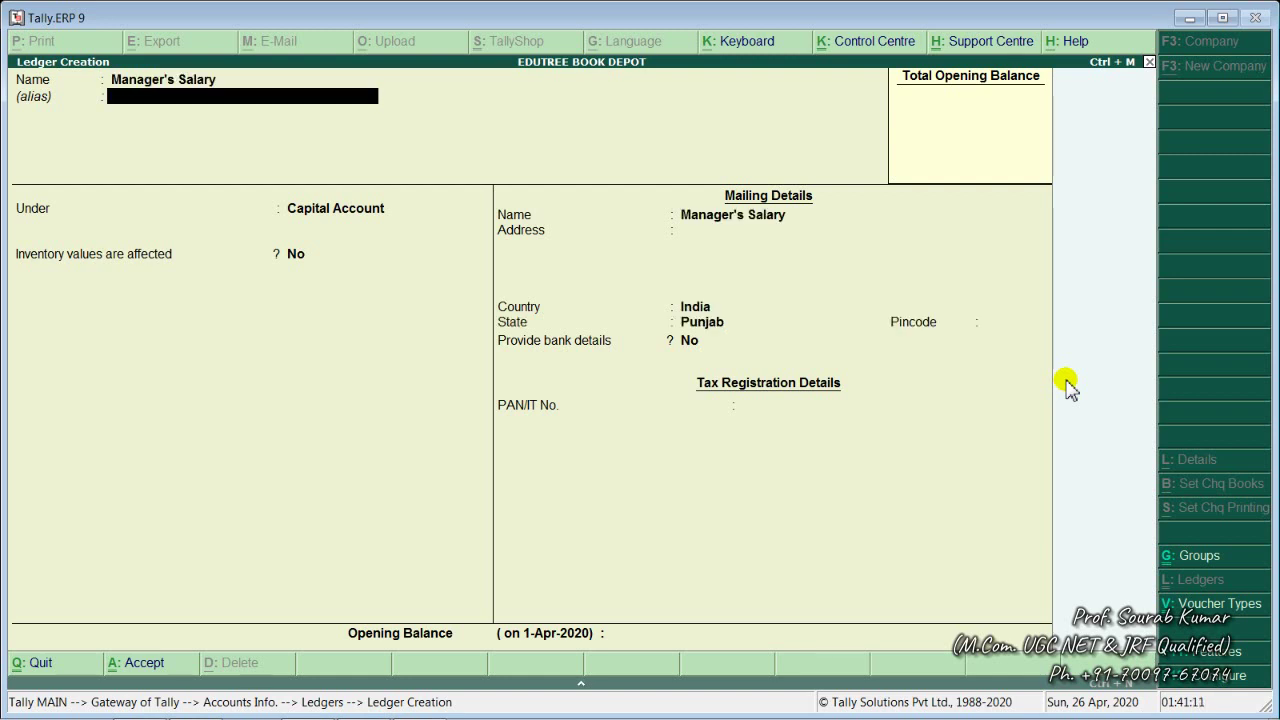
key(Return)
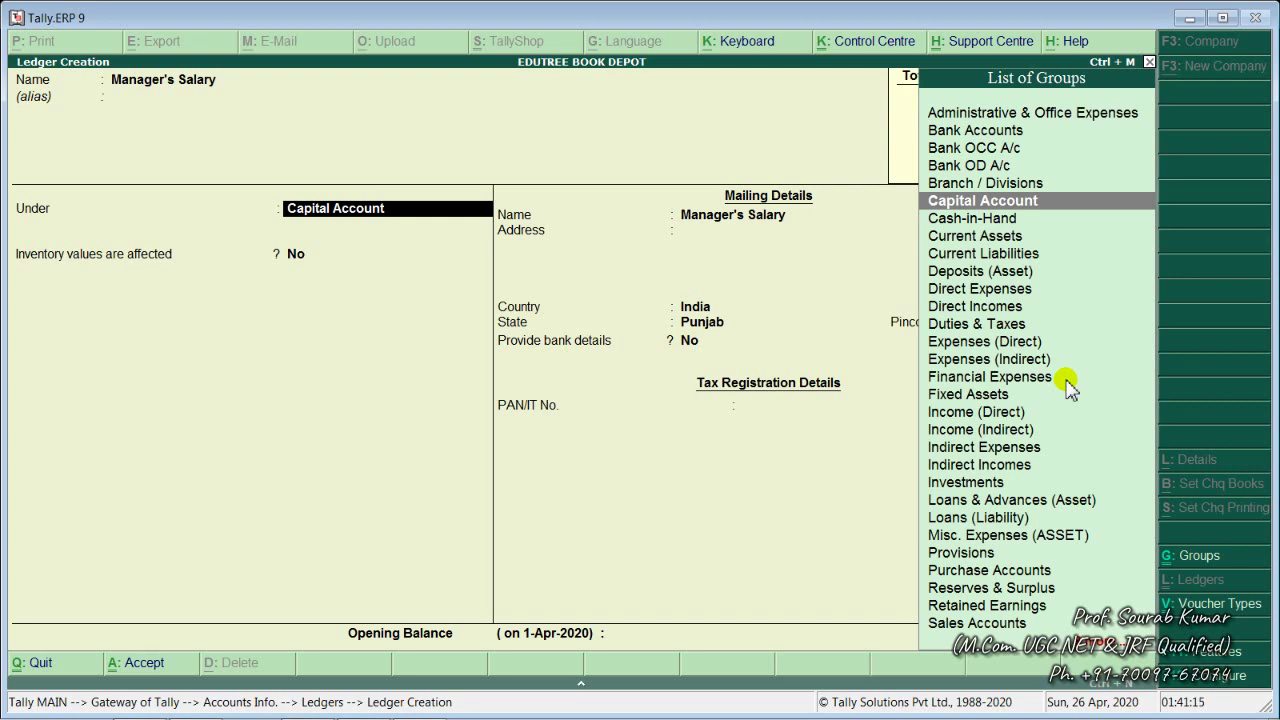
text(Adm)
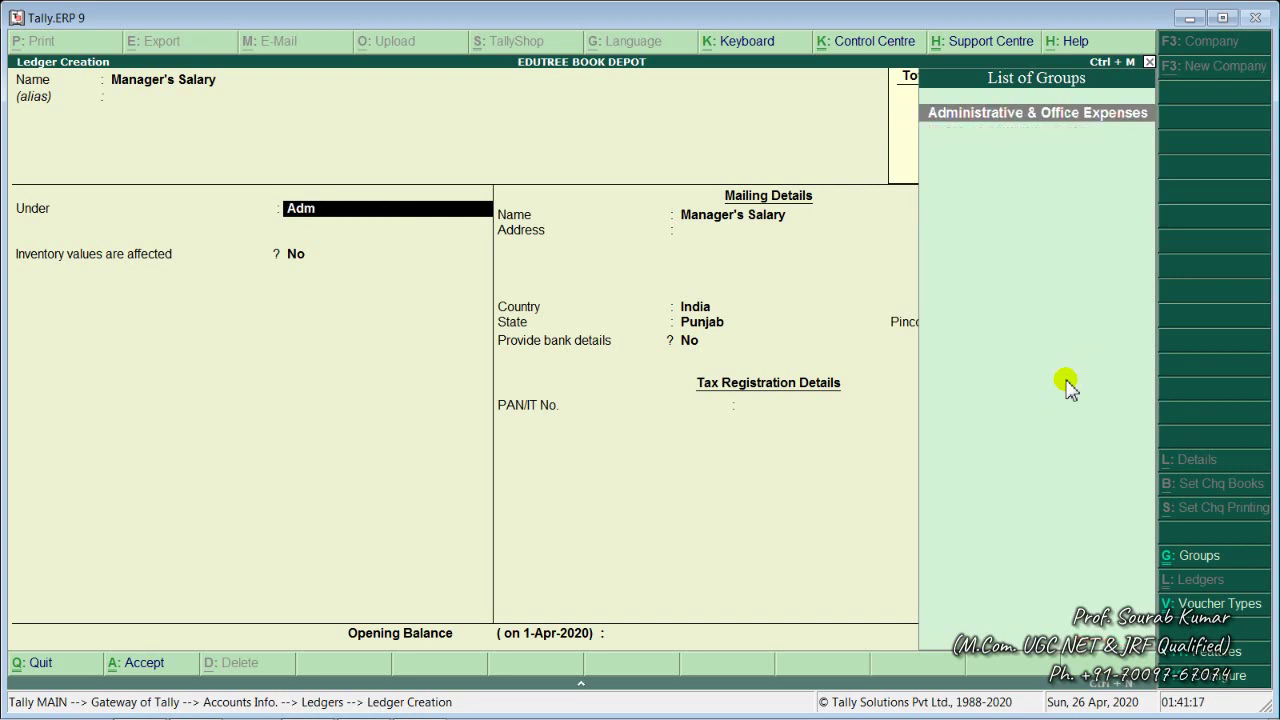
key(Return)
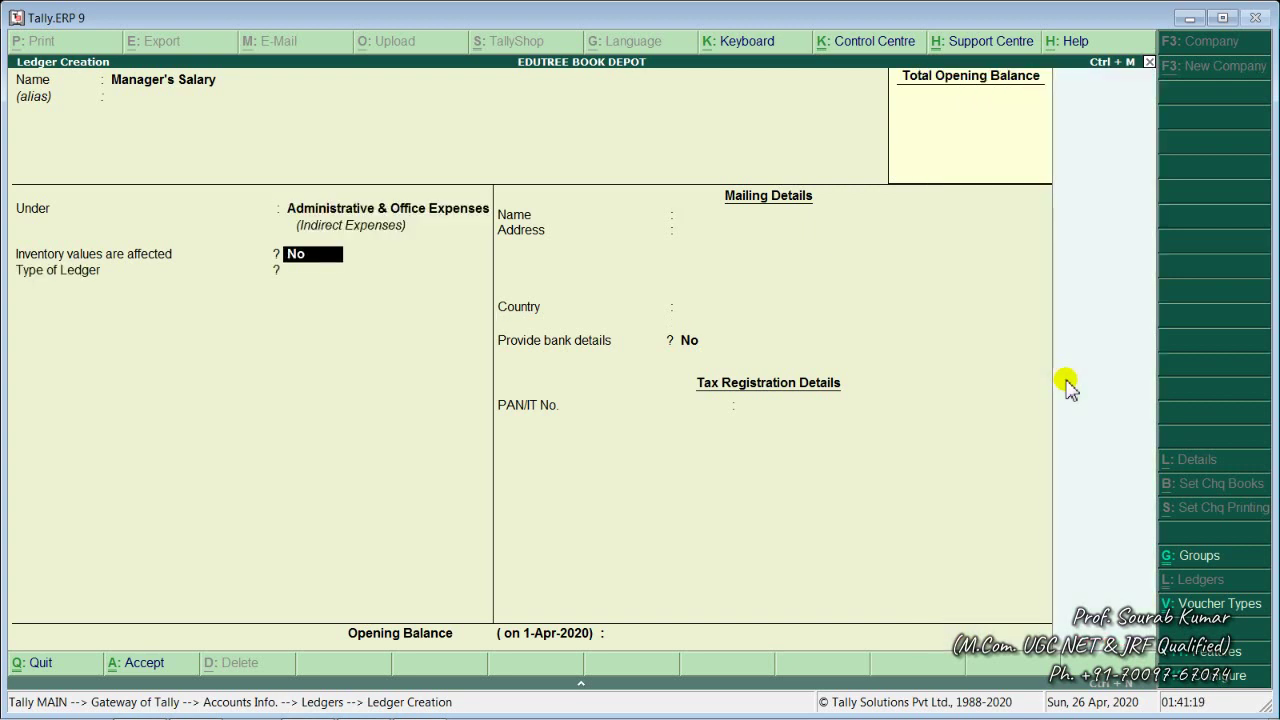
- Keep inventory values unaffected, set the ledger type to Not Applicable, leave the opening balance blank and save the ledger
key(Return)
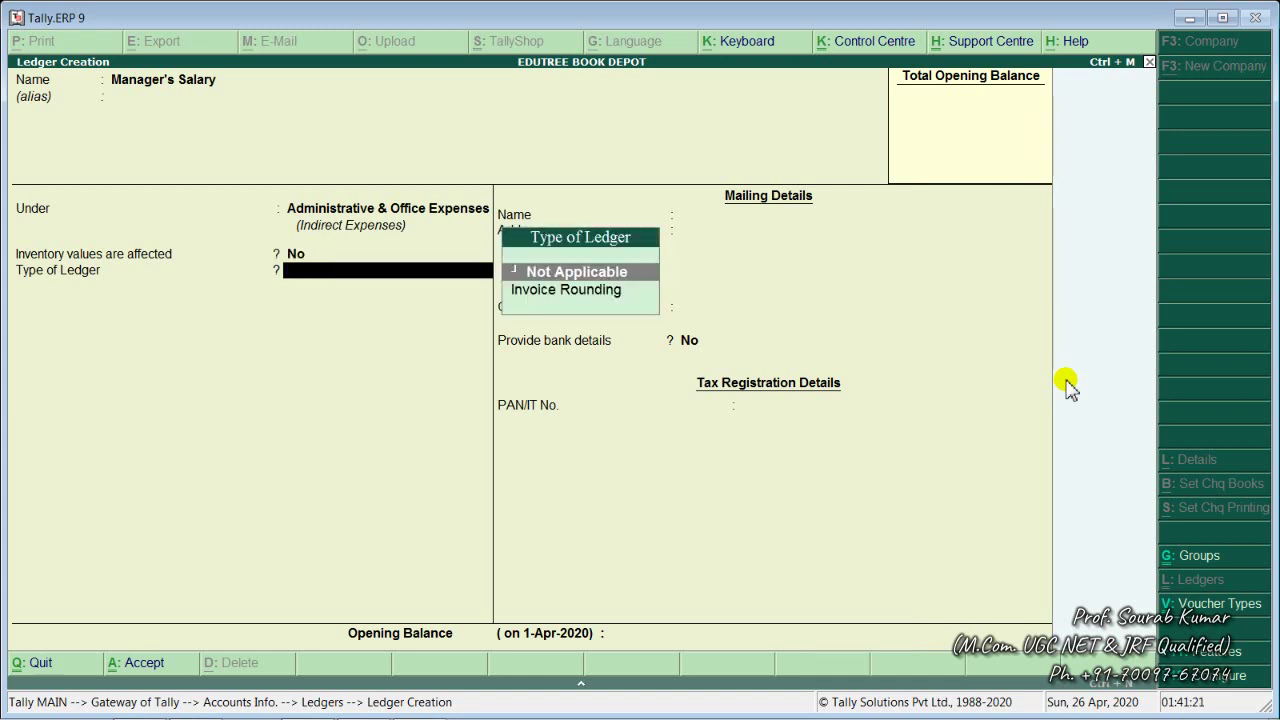
key(Return)
key(Return)
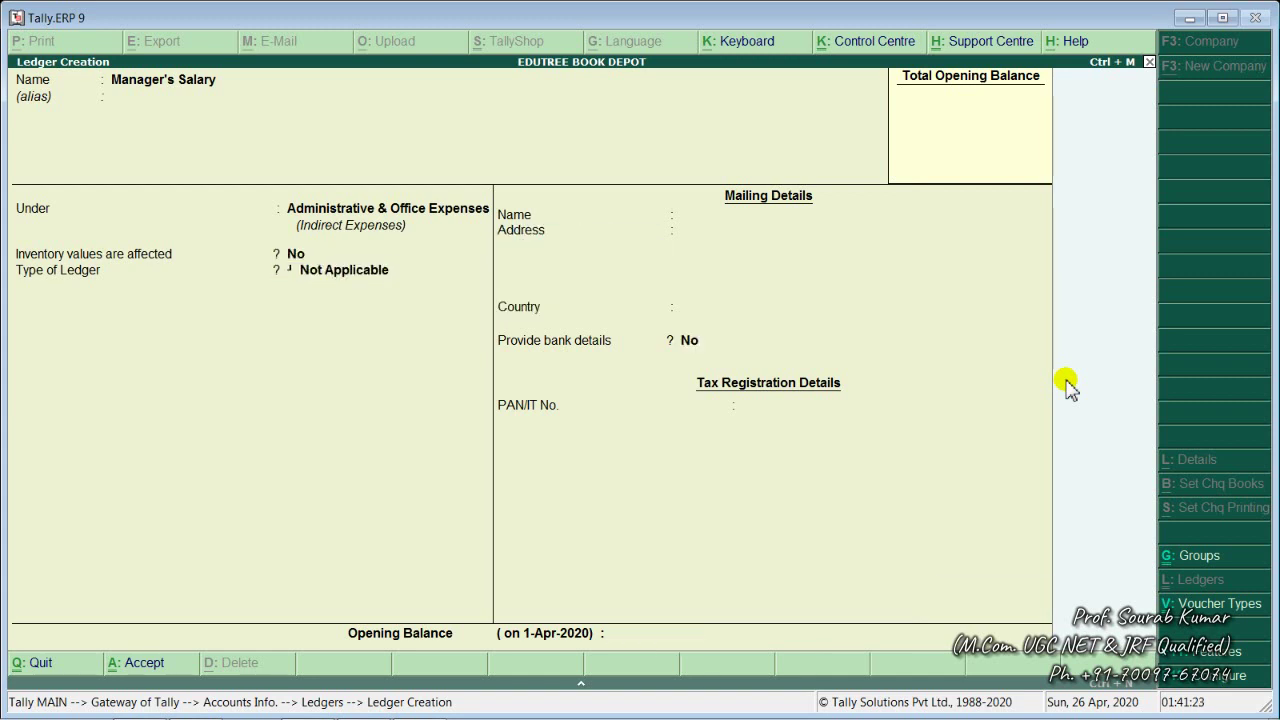
key(Return)
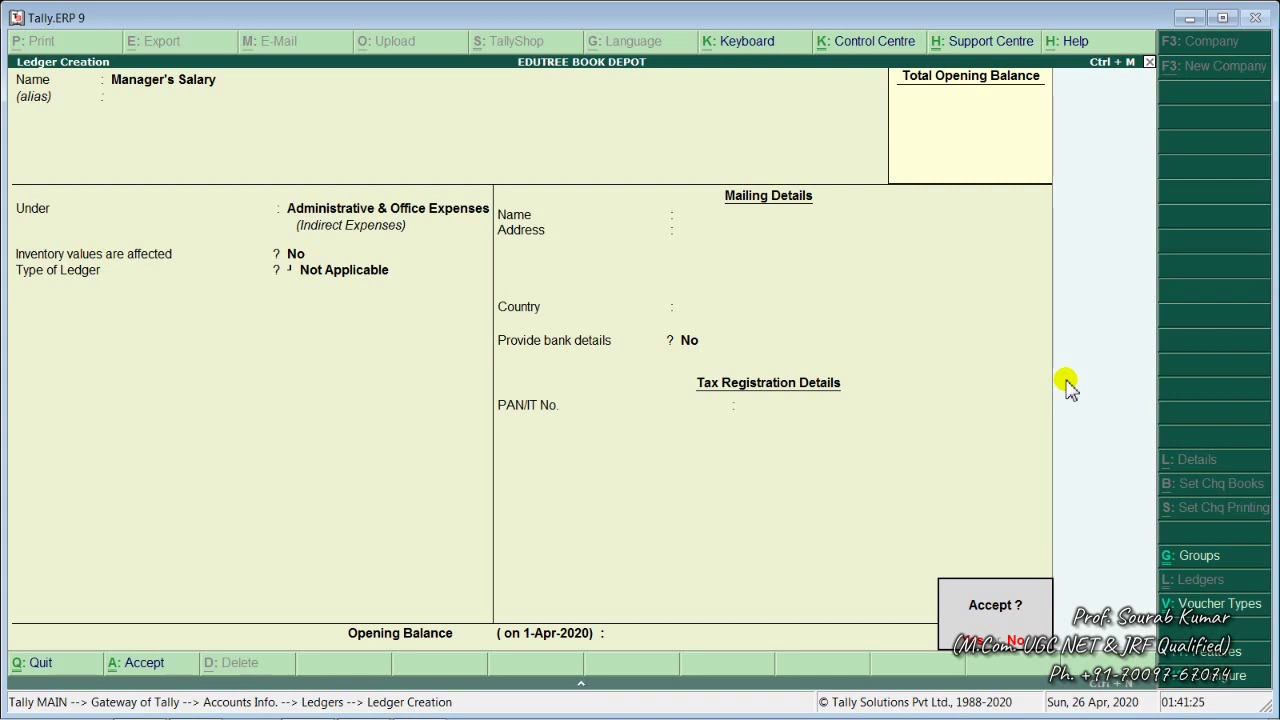
click(1065, 379)
key(Return)
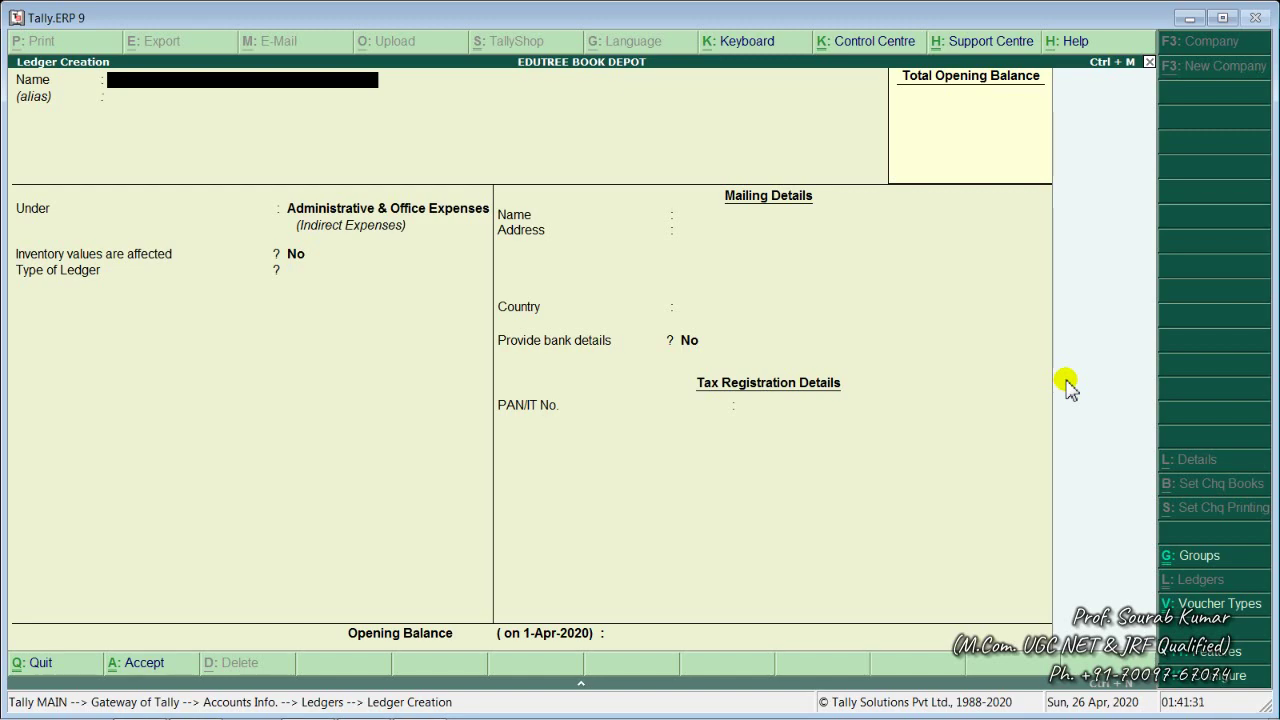
- Quit ledger creation and return to the Gateway of Tally
key(Escape)
key(Return)
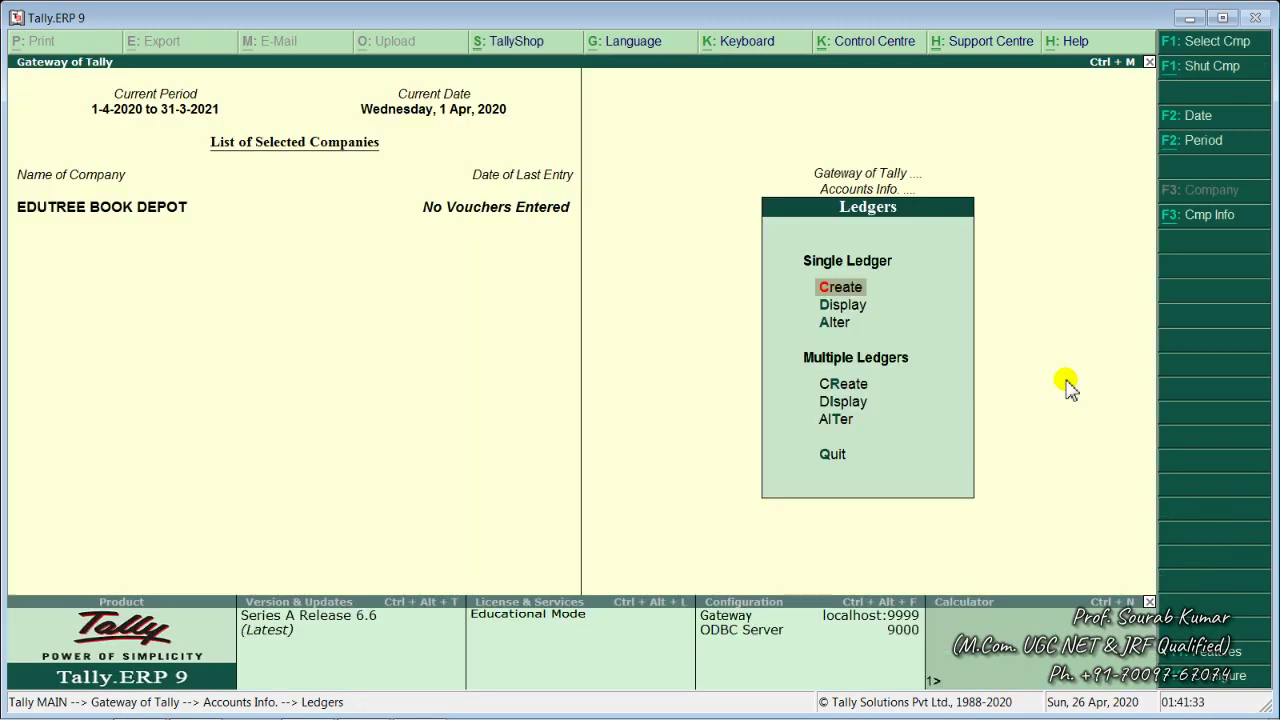
key(Escape)
key(Escape)
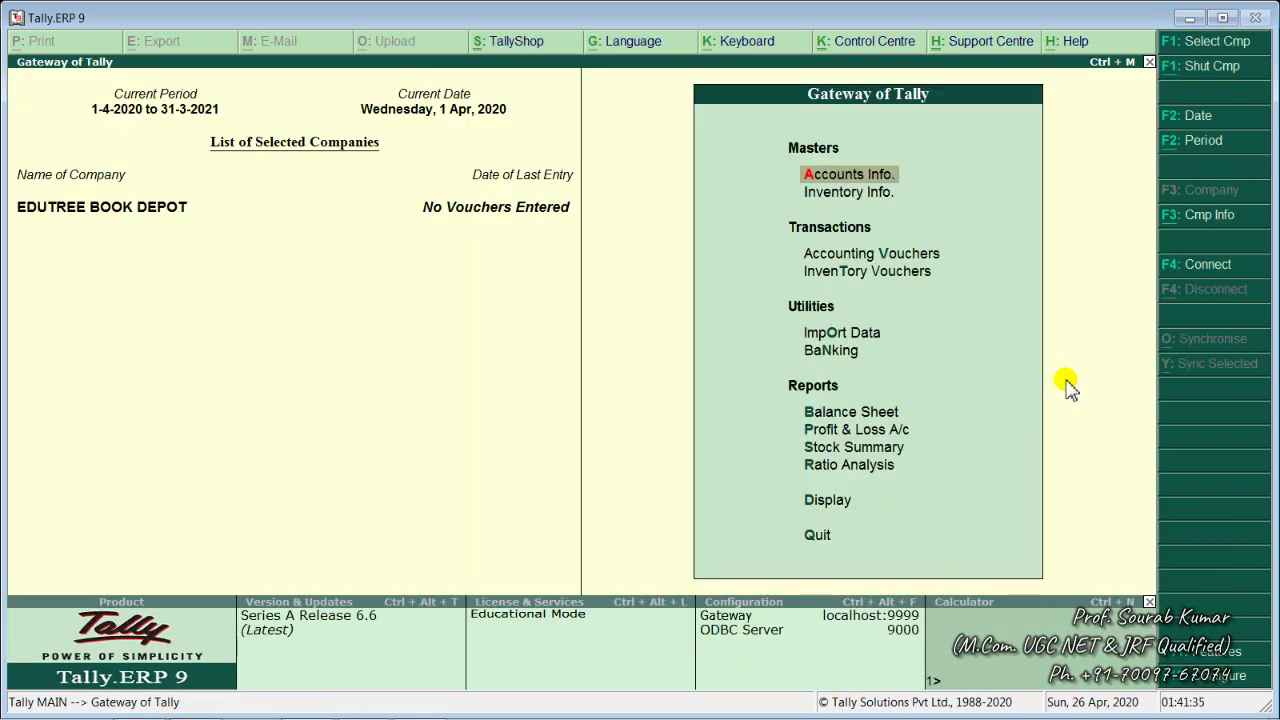
- Open a blank single ledger creation form again through Accounts Info. and Ledgers
key(Return)
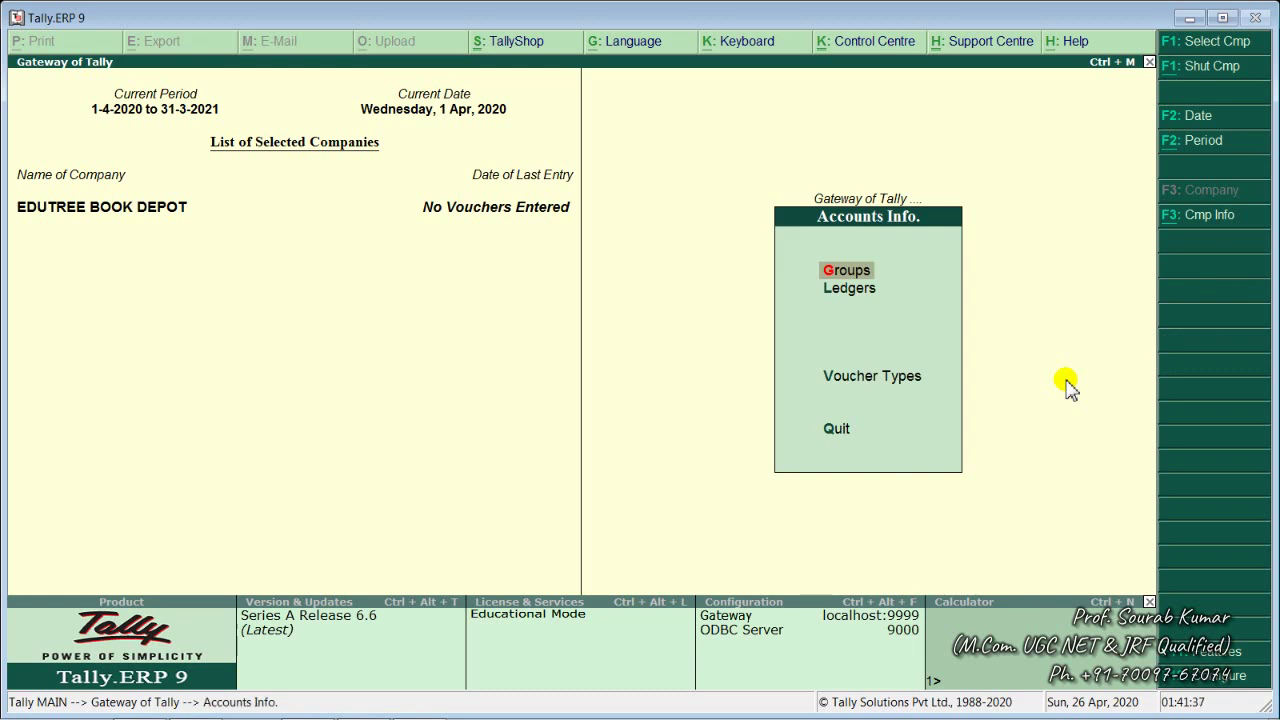
key(Down)
key(Return)
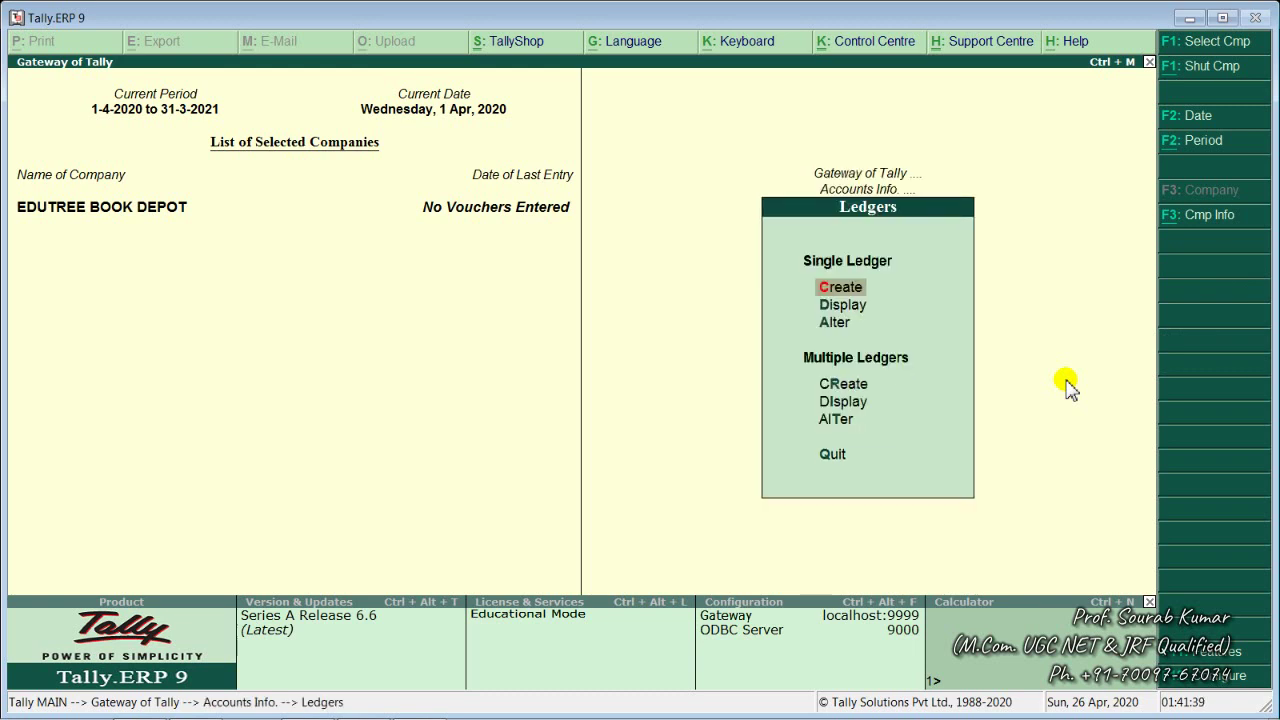
key(Return)
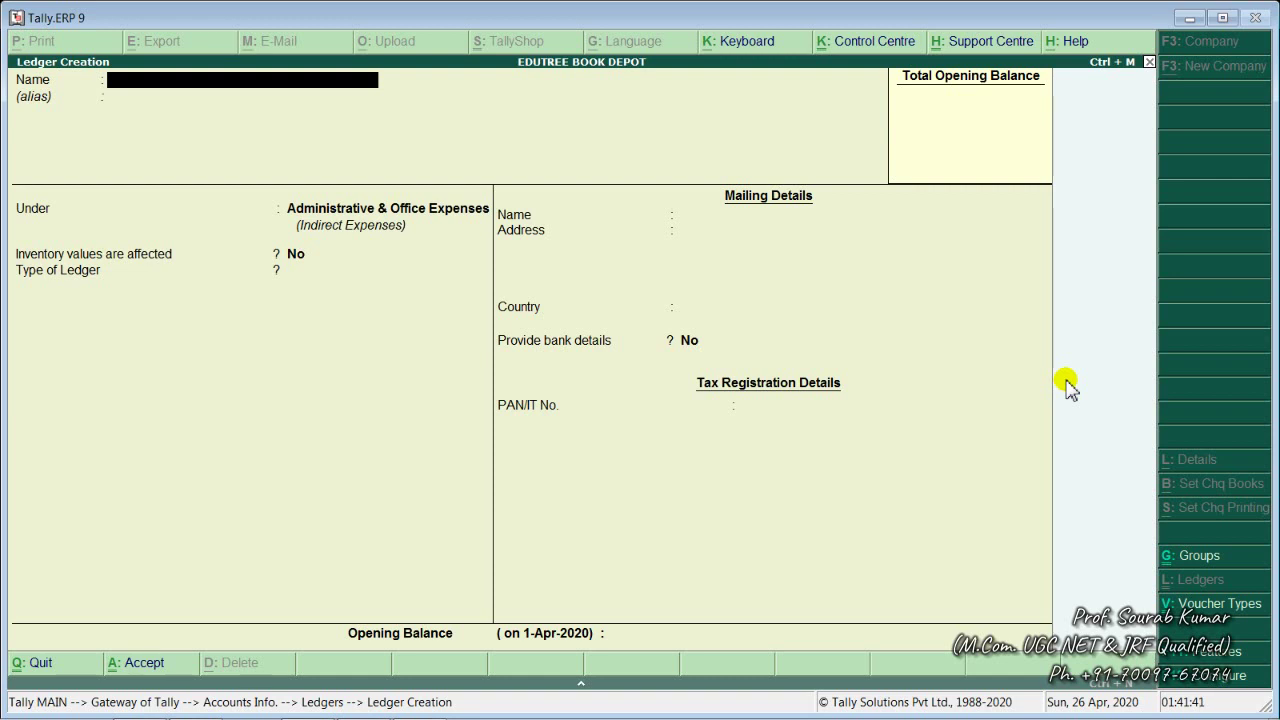
- Name the new ledger Sales Manager's Salary and place it under Selling & Distribution Expenses
text(Sales Manager's Salary)
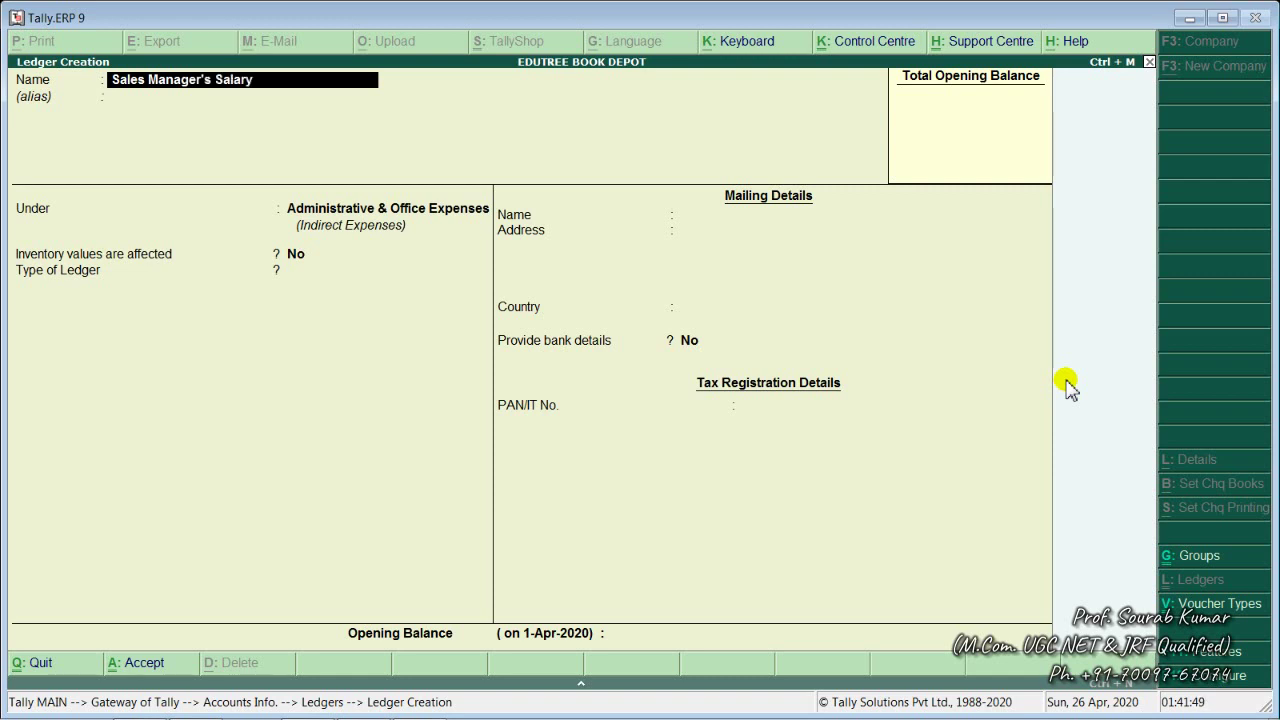
key(Return)
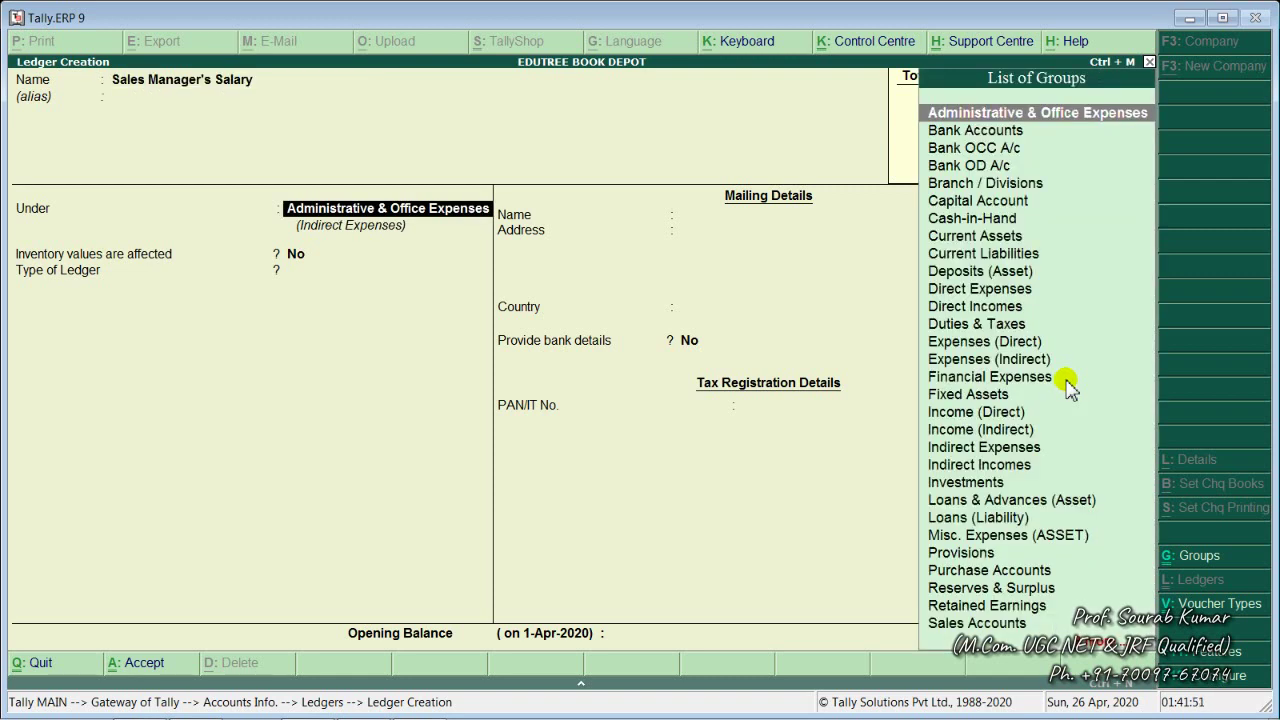
text(Sel)
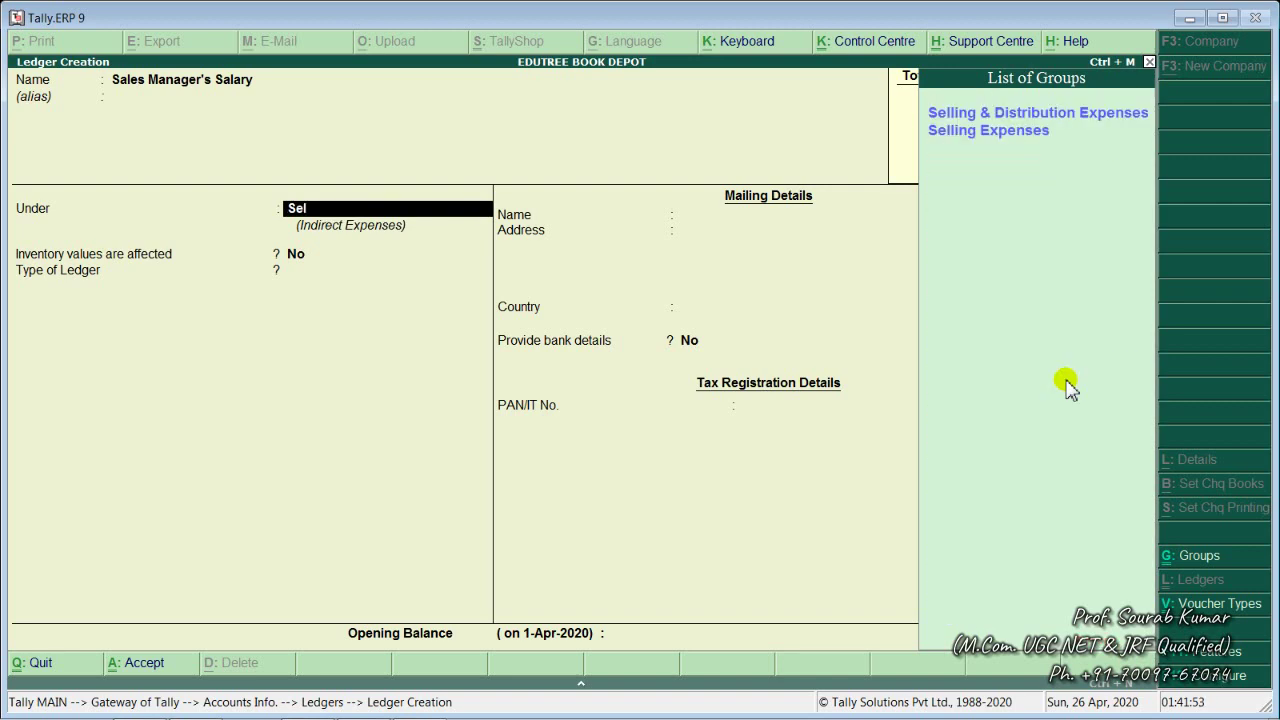
key(Return)
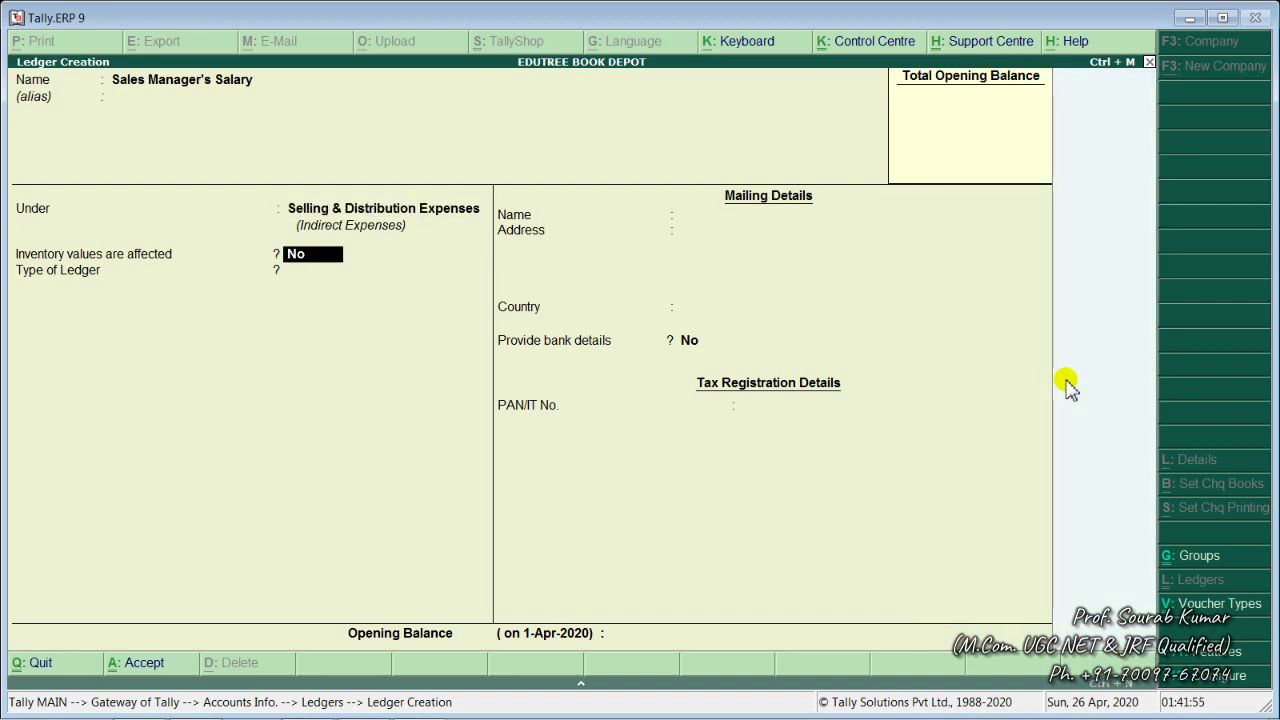
- Keep inventory values at No, choose Not Applicable as ledger type, leave the opening balance empty and accept the Sales Manager's Salary ledger
key(Return)
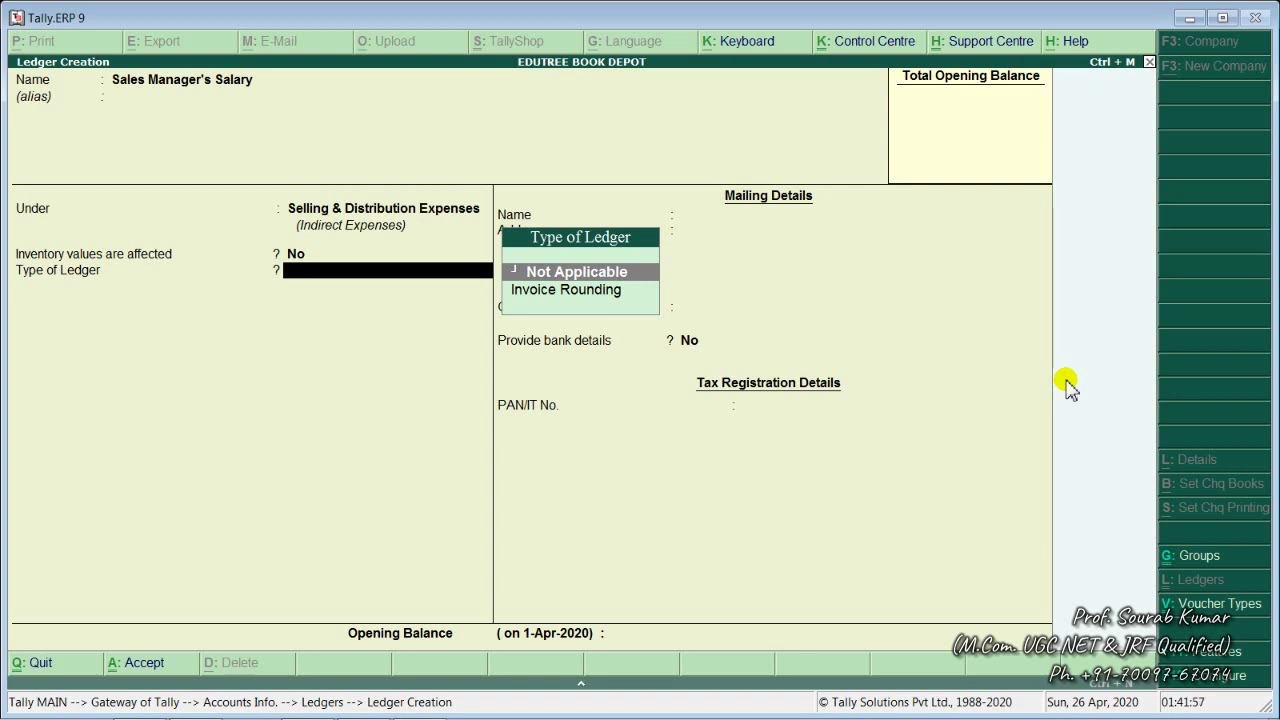
key(Return)
key(Return)
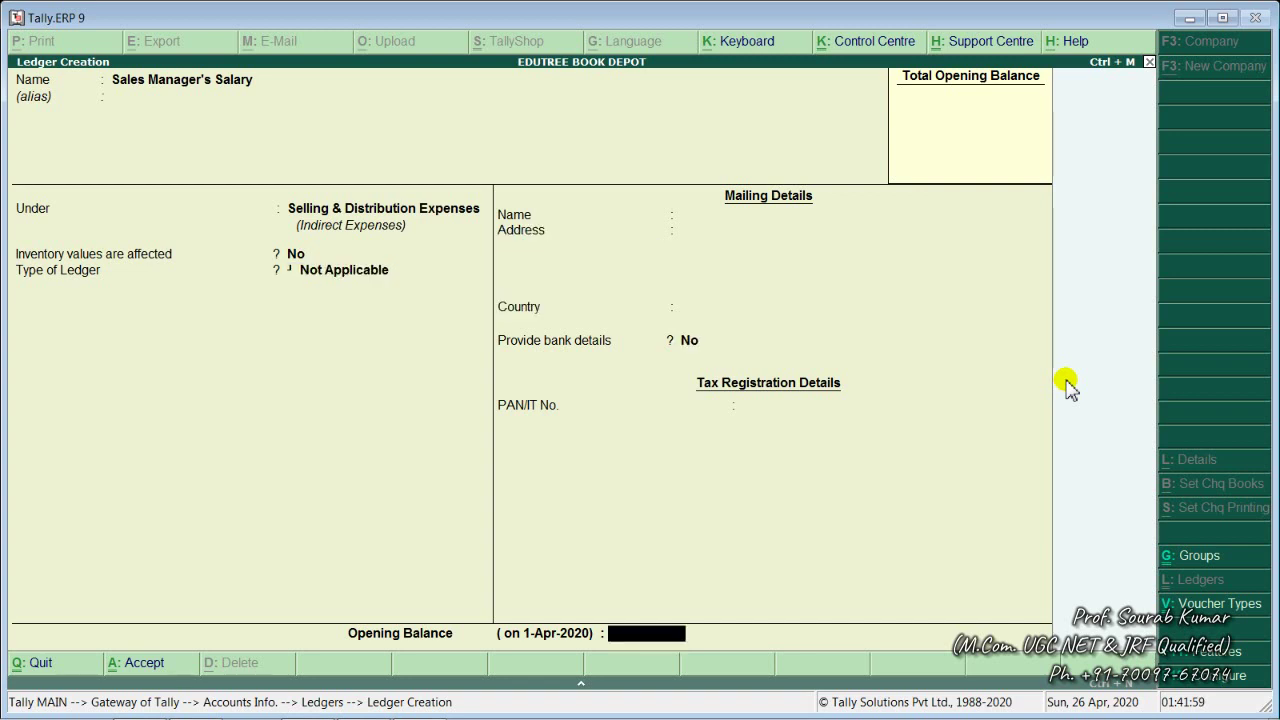
key(Return)
key(Return)
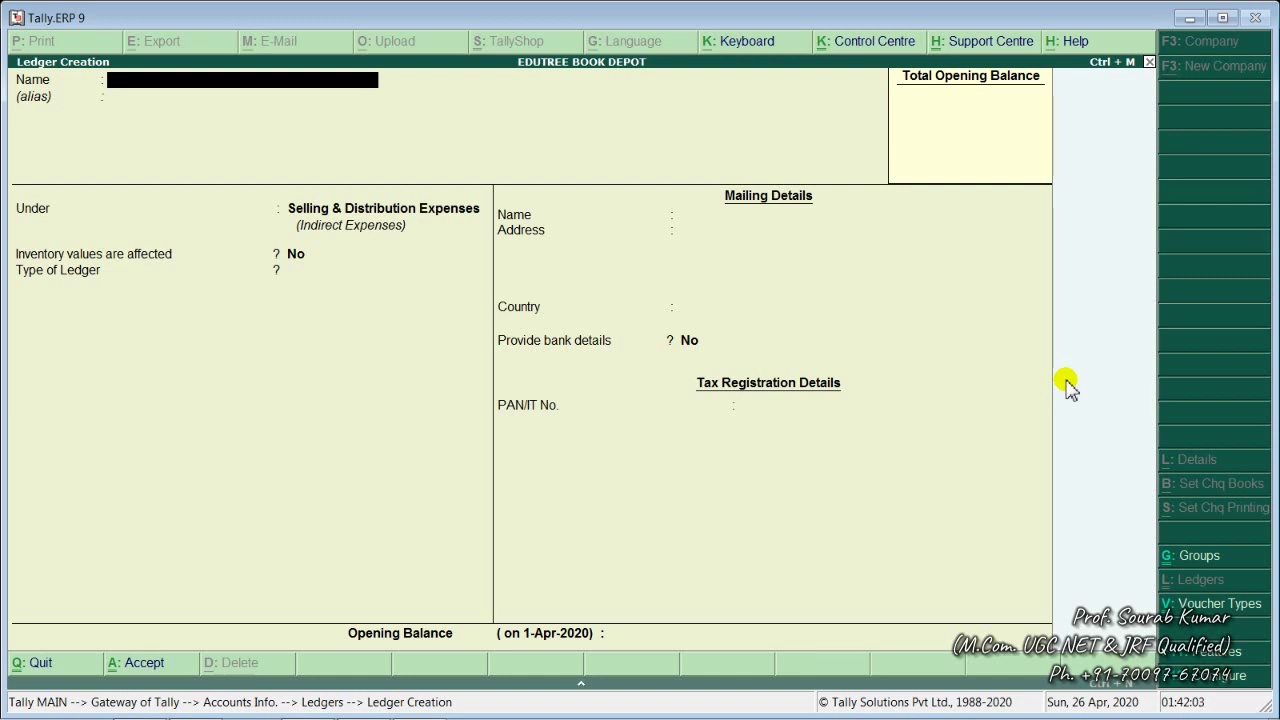
- Quit ledger creation and go back to the Gateway of Tally
key(Escape)
key(Return)
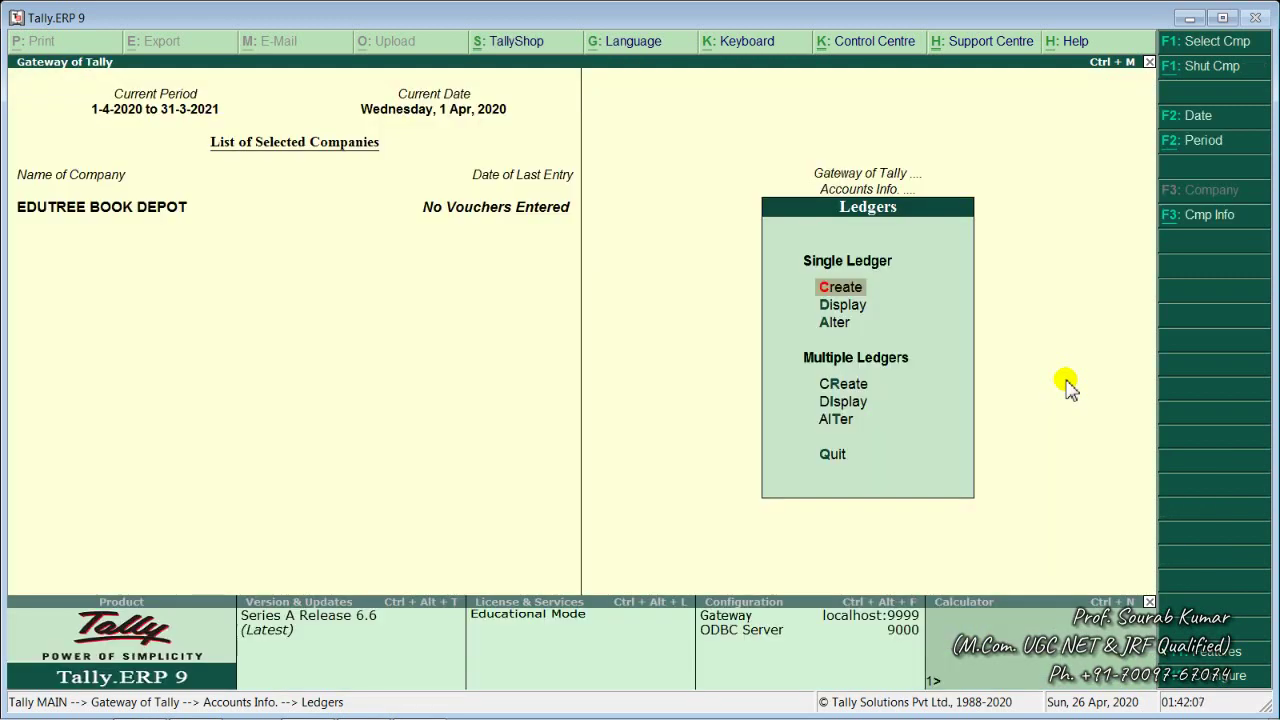
key(Escape)
key(Escape)
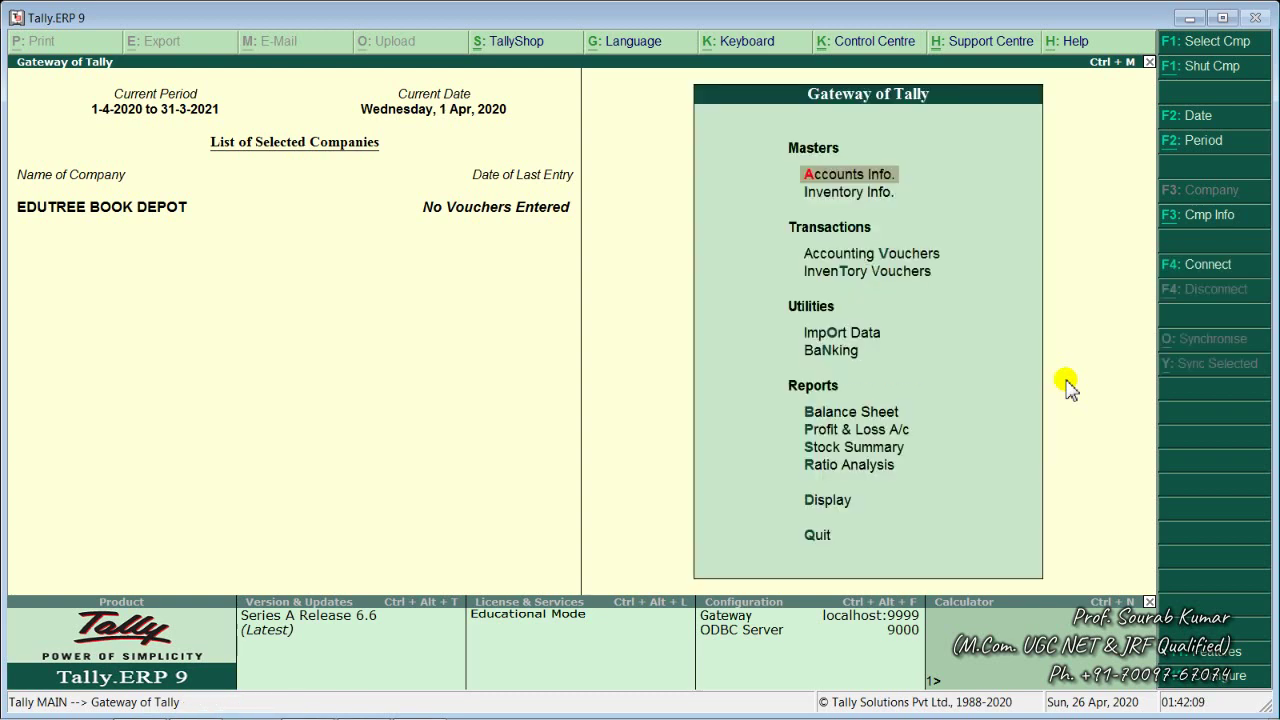
- Display the Sales Manager's Salary ledger in single ledger mode, and return to the Ledgers menu
key(Return)
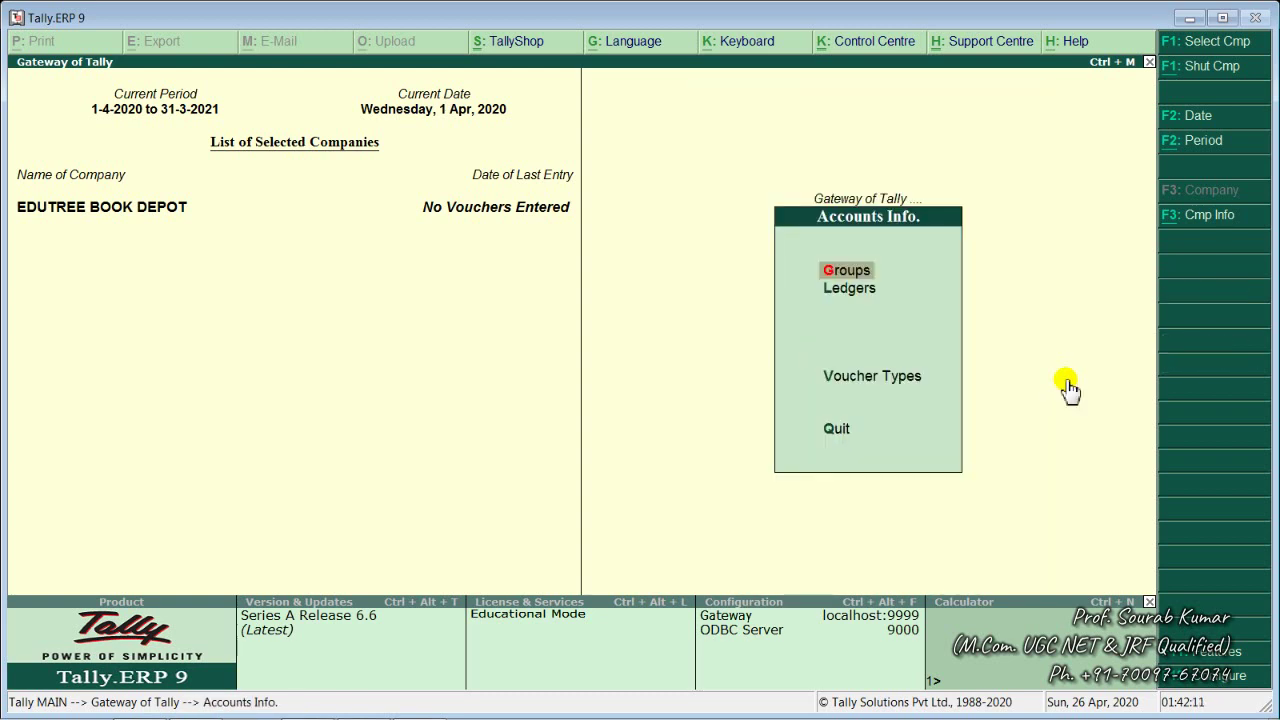
key(l)
key(d)
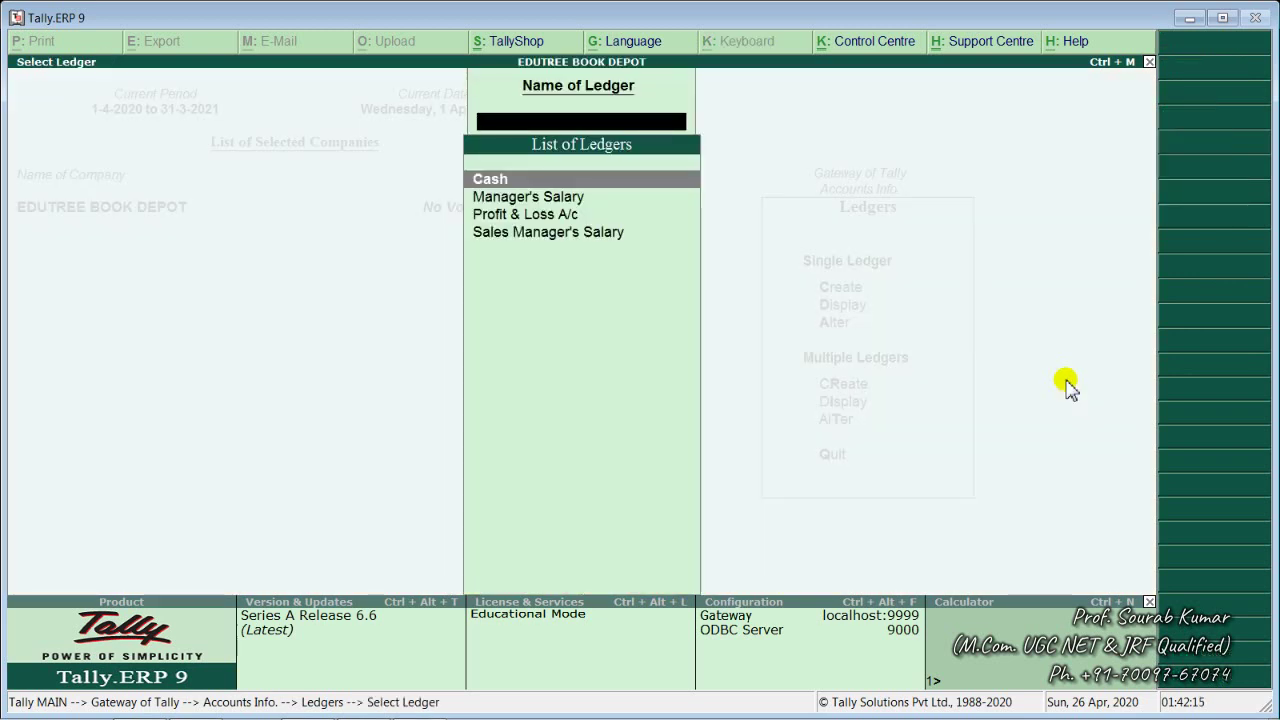
key(Down)
key(Down)
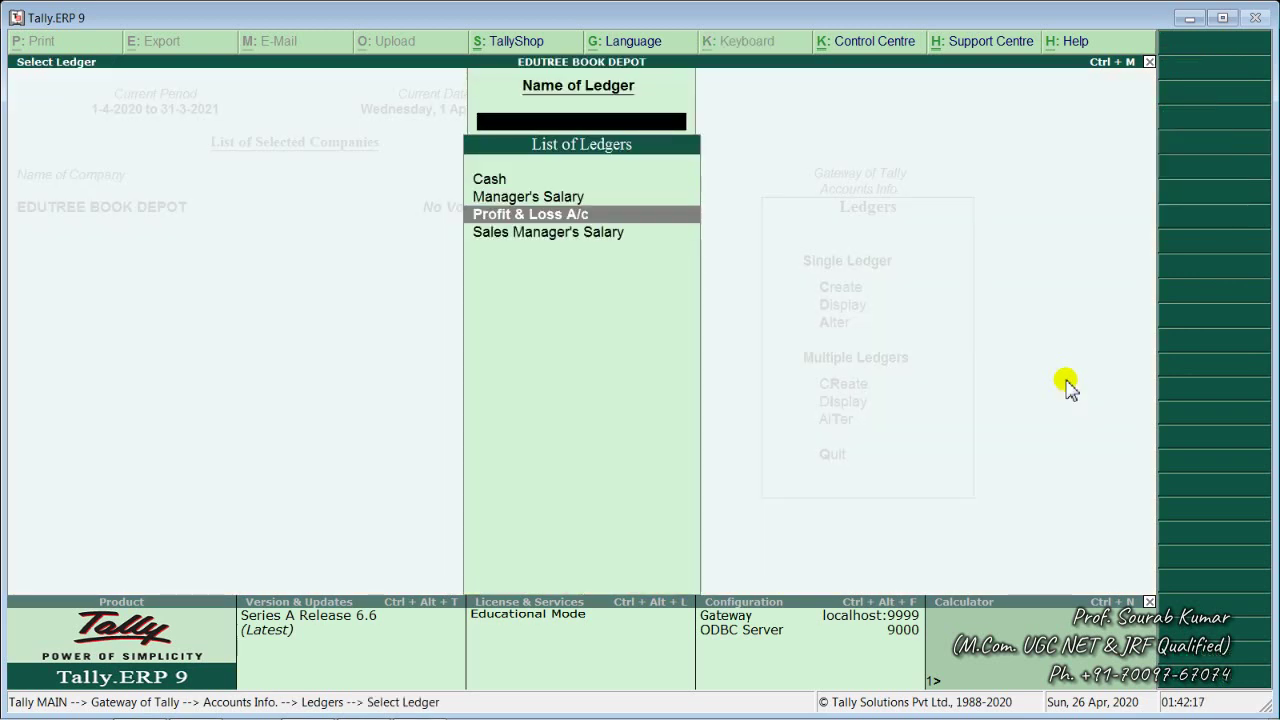
key(Down)
key(Return)
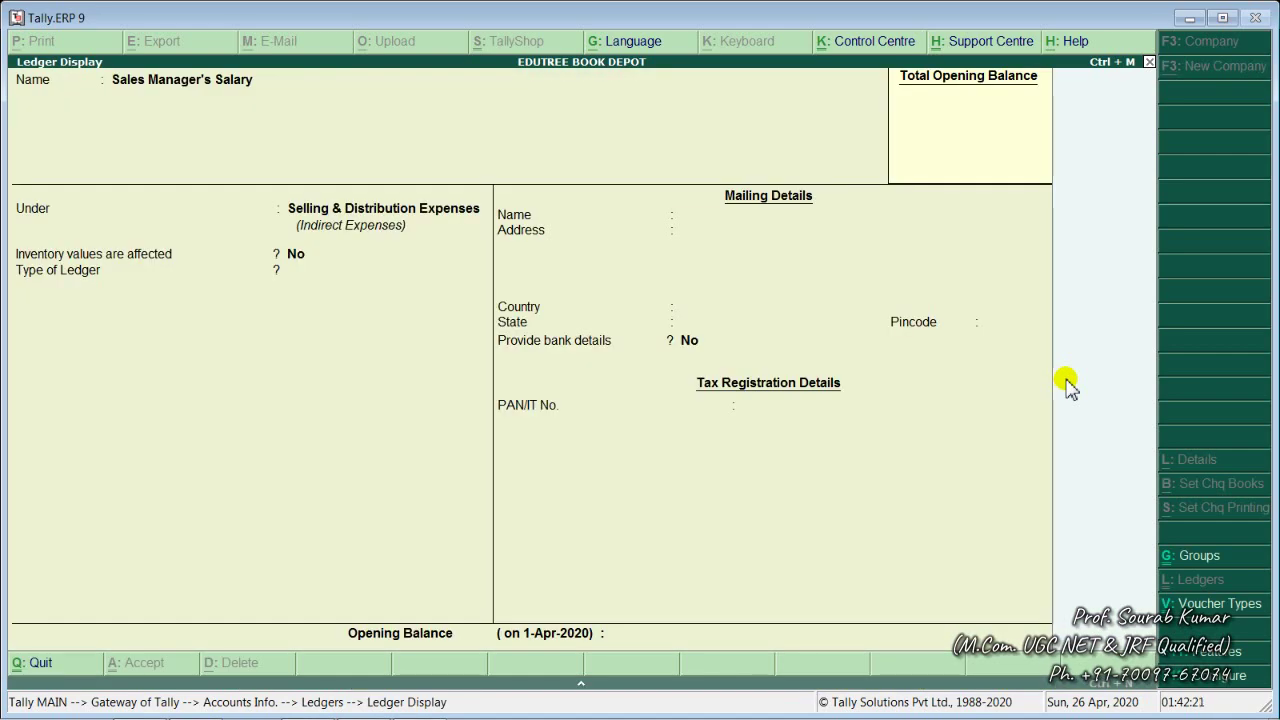
key(Escape)
key(Escape)
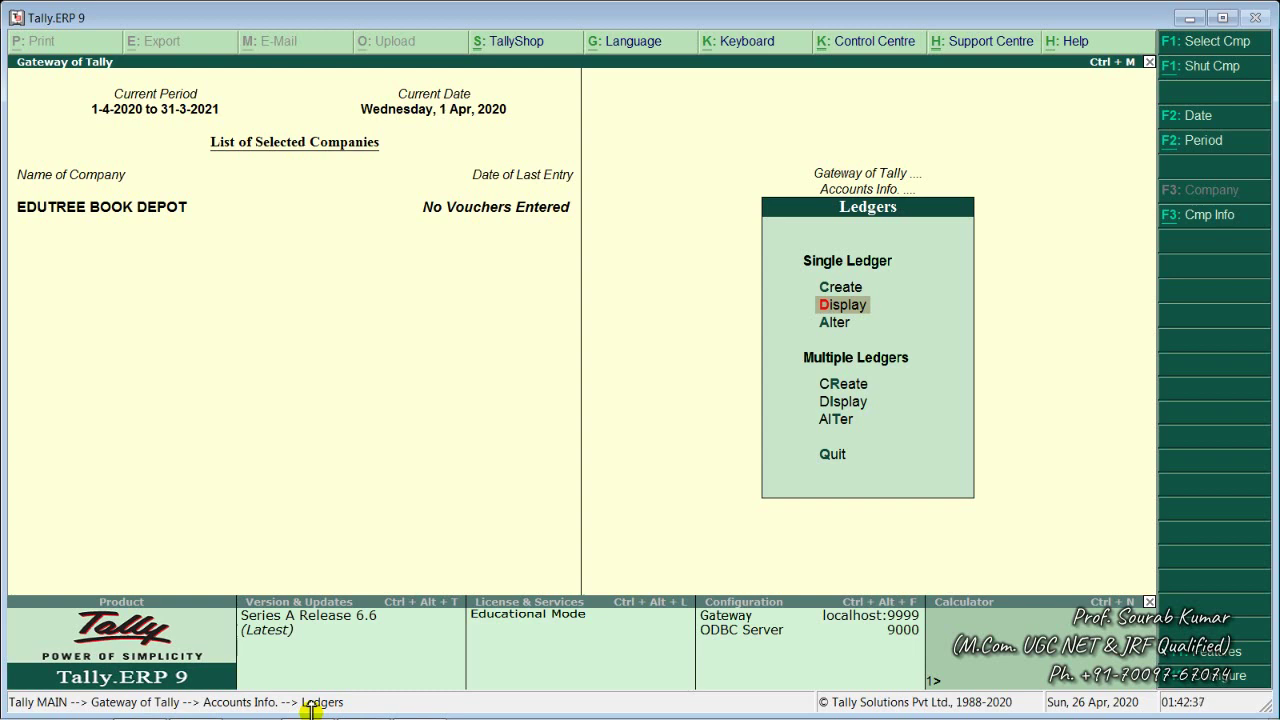
- Open the Sales Manager's Salary ledger for single ledger alteration
key(Down)
key(Return)
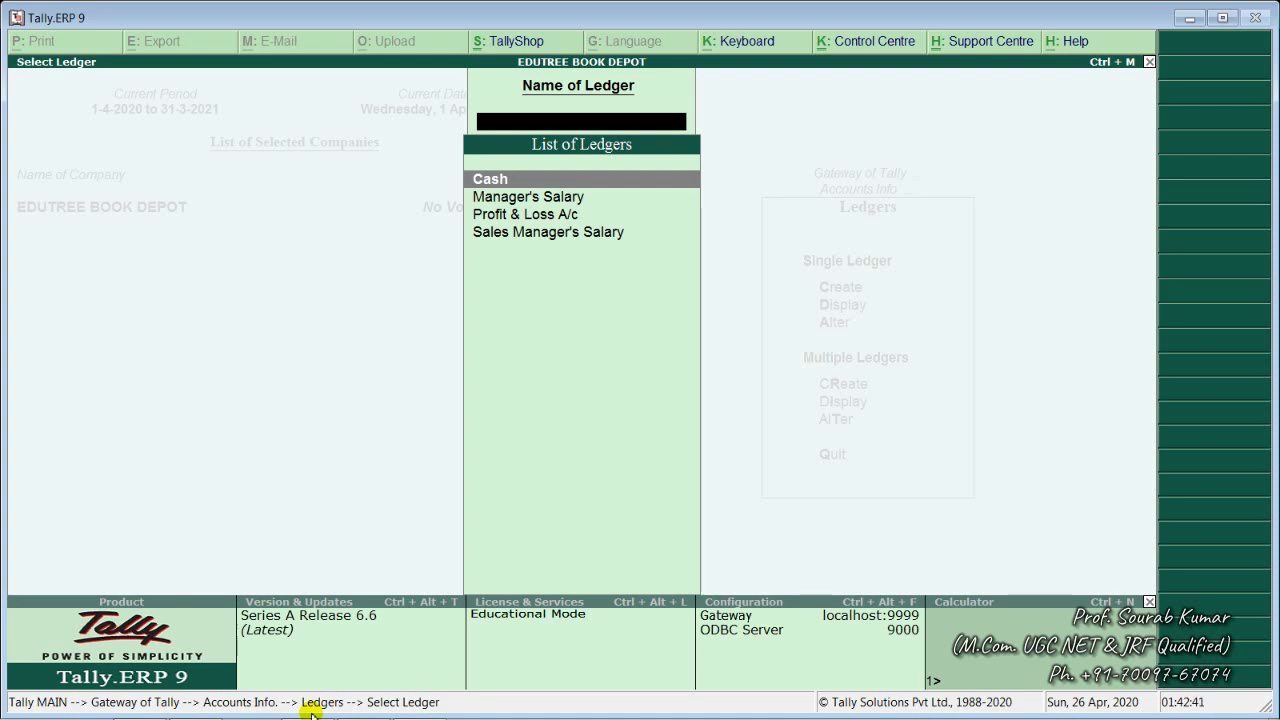
key(Down)
key(Down)
key(Down)
key(Return)
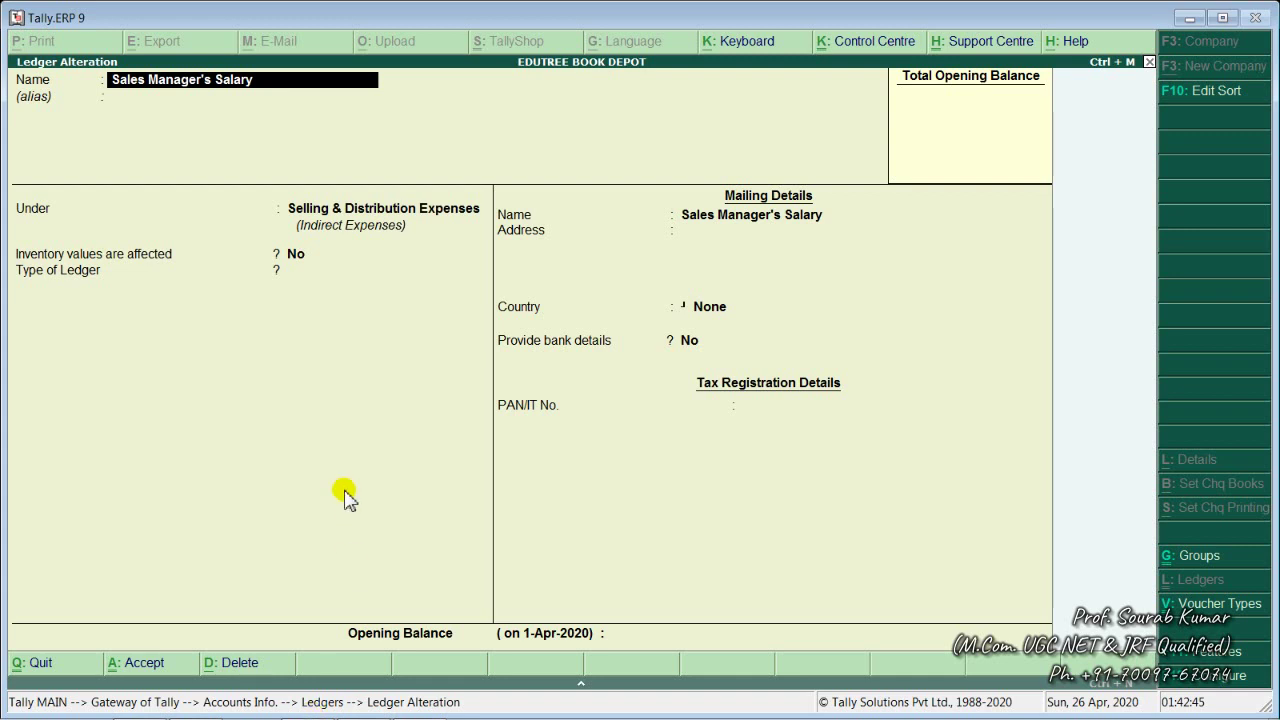
- Rename the ledger as Sales Manager's Commission
click(226, 83)
key(Right)
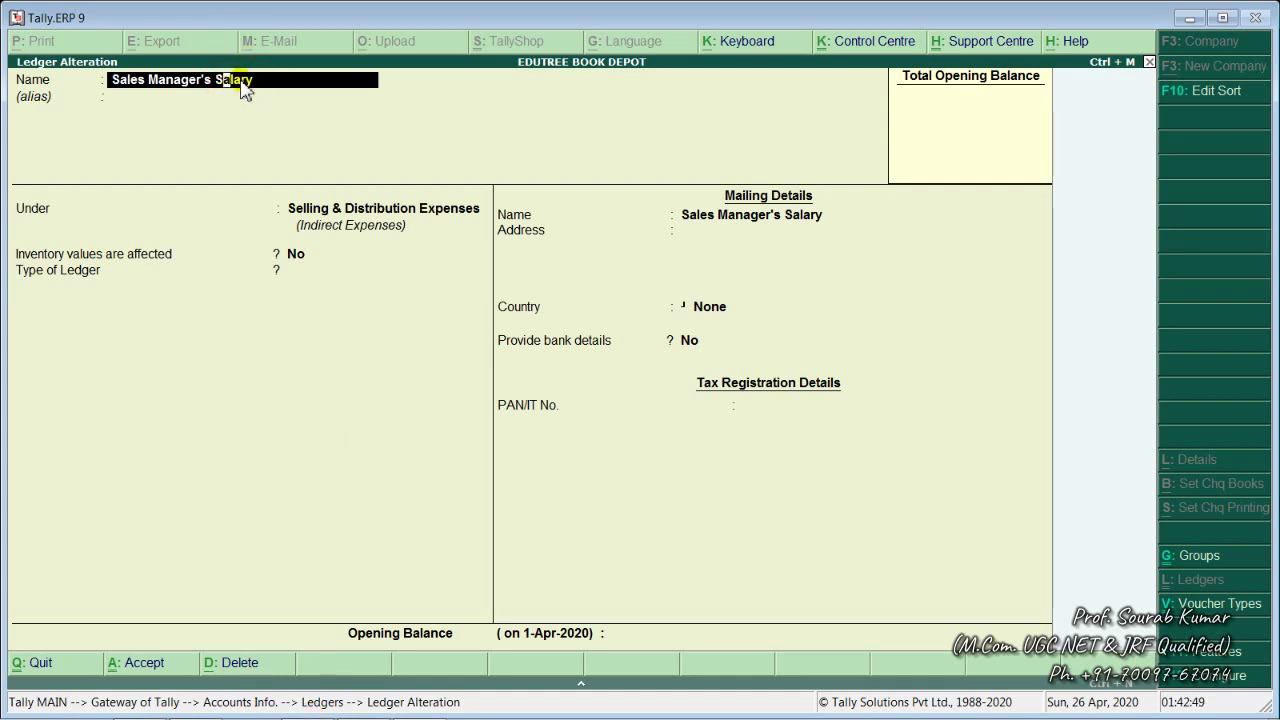
key(Delete)
key(BackSpace)
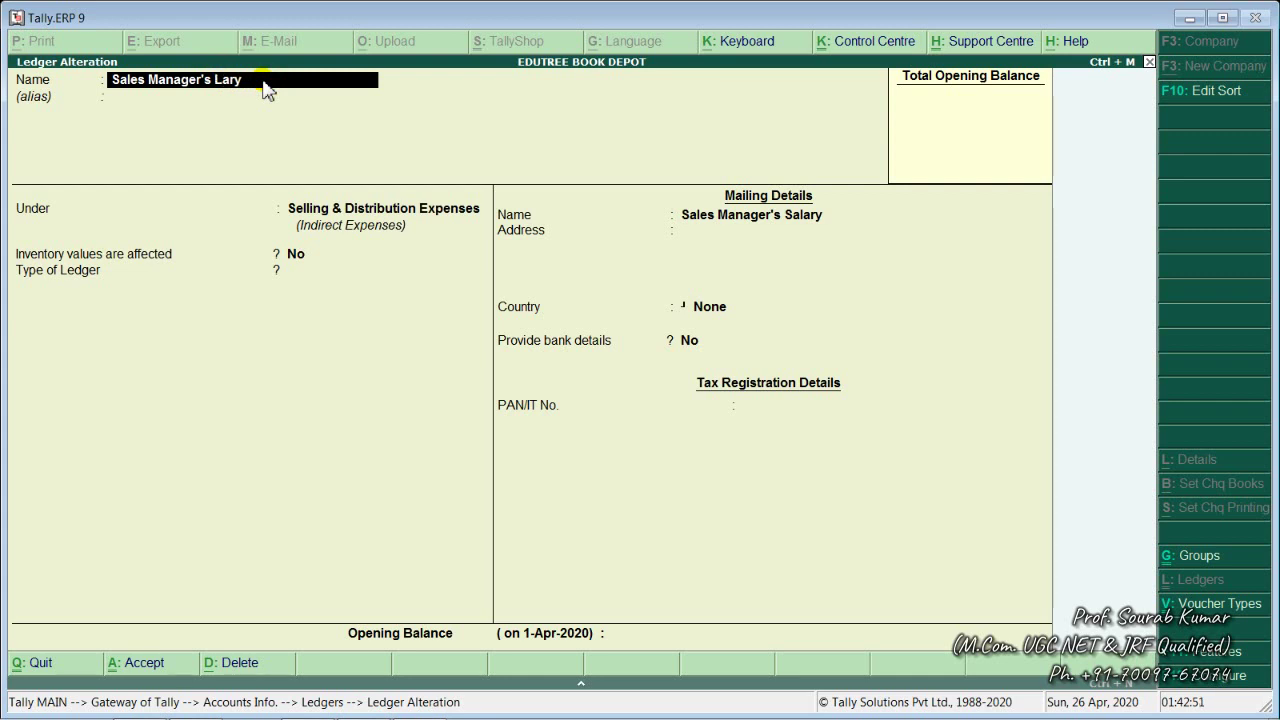
key(BackSpace)
key(BackSpace)
key(BackSpace)
key(BackSpace)
text(COmmis)
key(BackSpace)
key(BackSpace)
key(BackSpace)
key(BackSpace)
key(BackSpace)
text(ommission)
- Keep the parent group and inventory setting, choose Not Applicable as ledger type, and accept the altered ledger
key(Return)
key(Return)
key(Return)
key(Return)
key(Return)
key(Return)
key(Return)
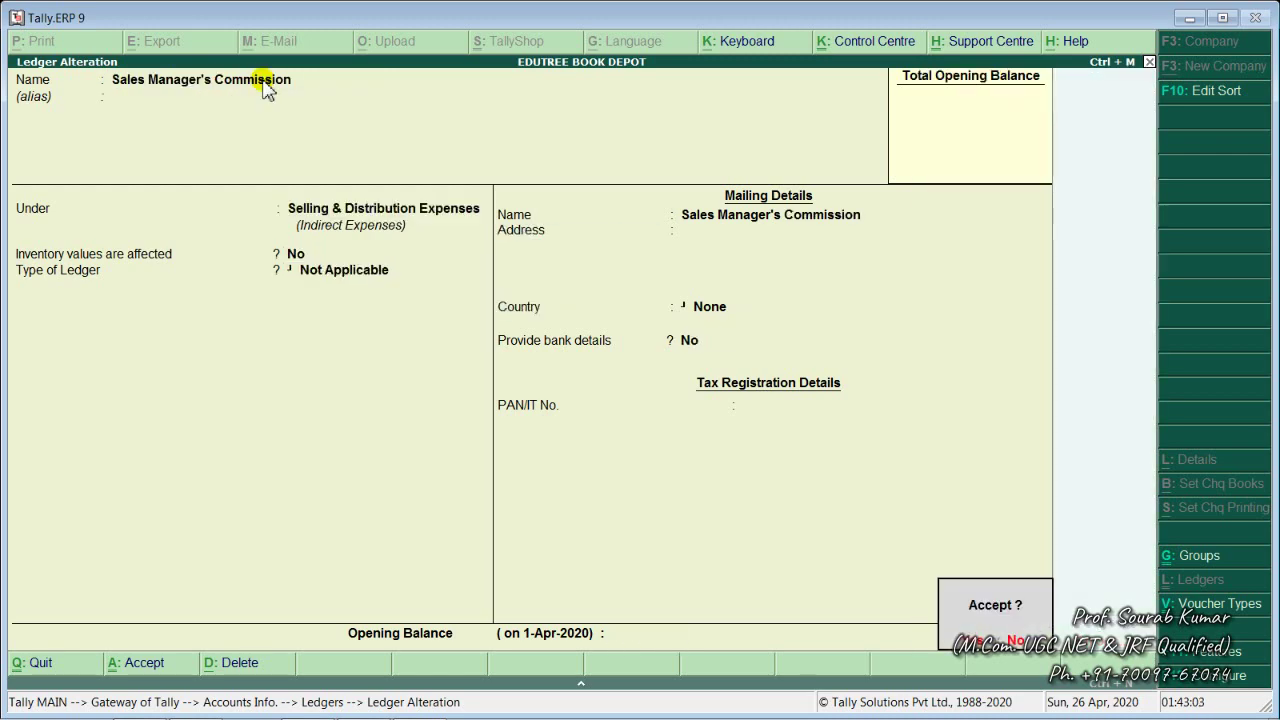
key(Return)
key(Escape)
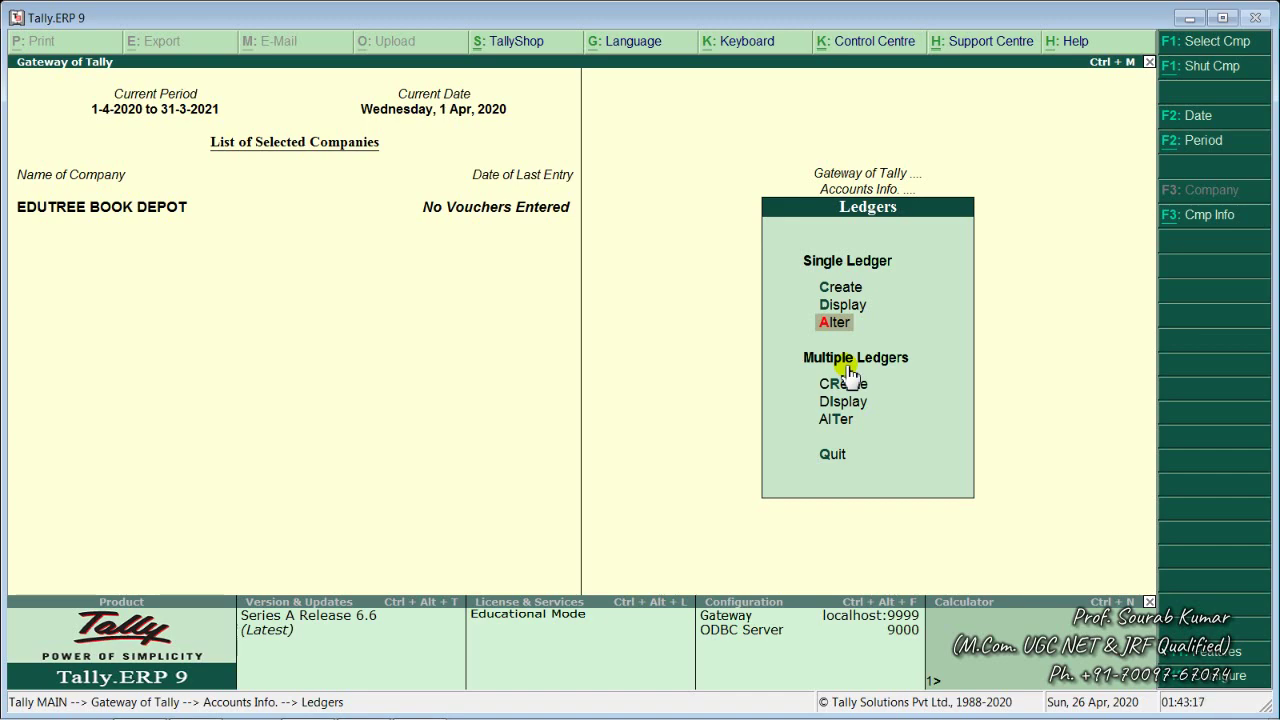
- Delete the Sales Manager's Commission ledger from its alteration form and return to the Ledgers menu
key(Return)
key(Down)
key(Down)
key(Down)
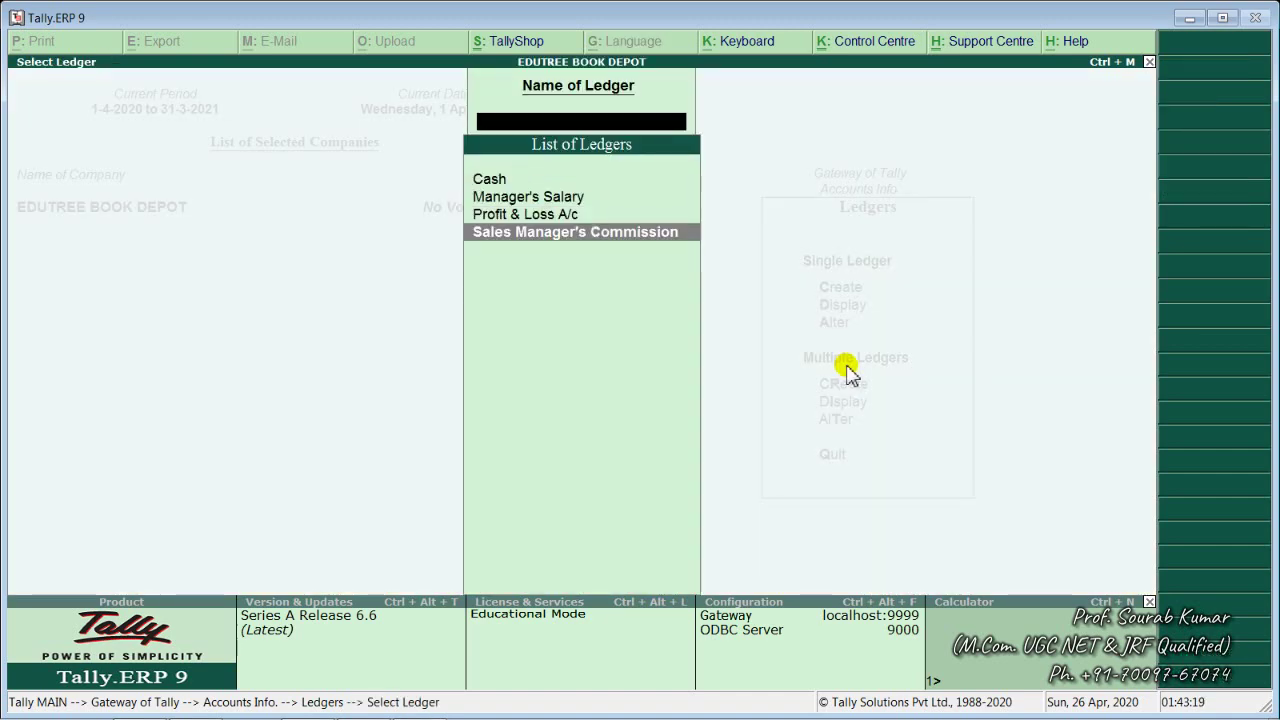
key(Return)
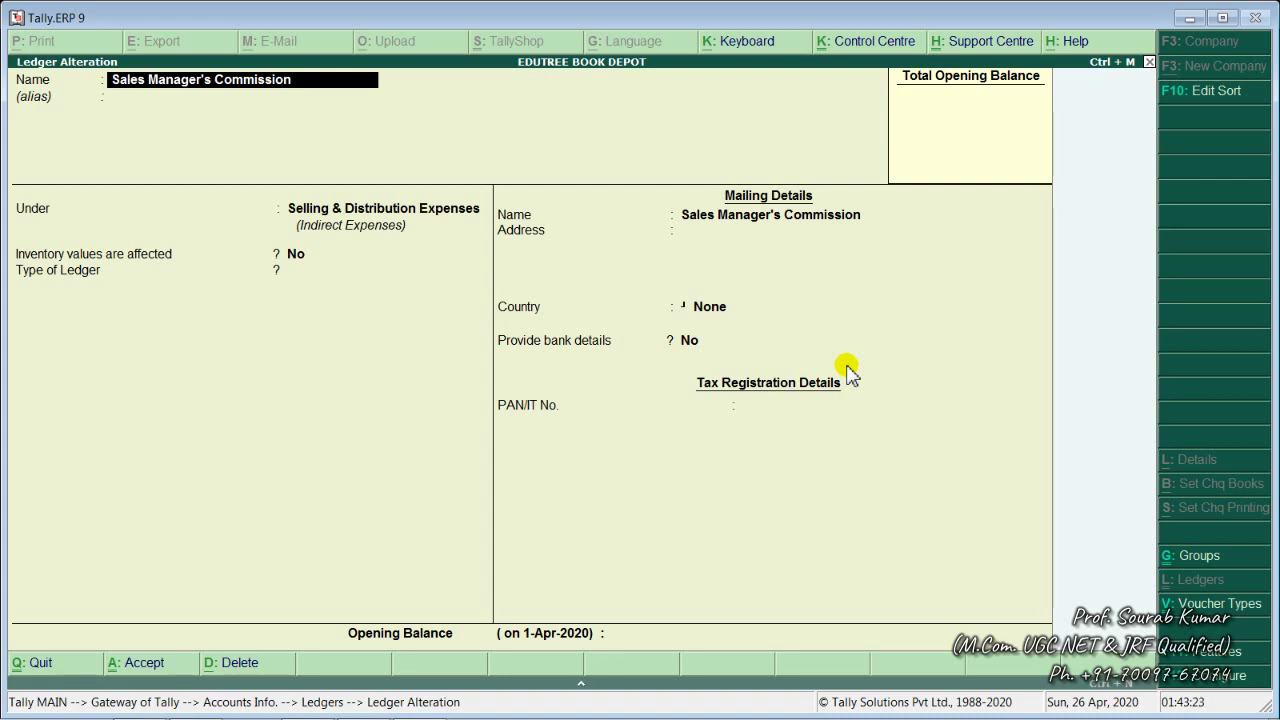
key(alt+d)
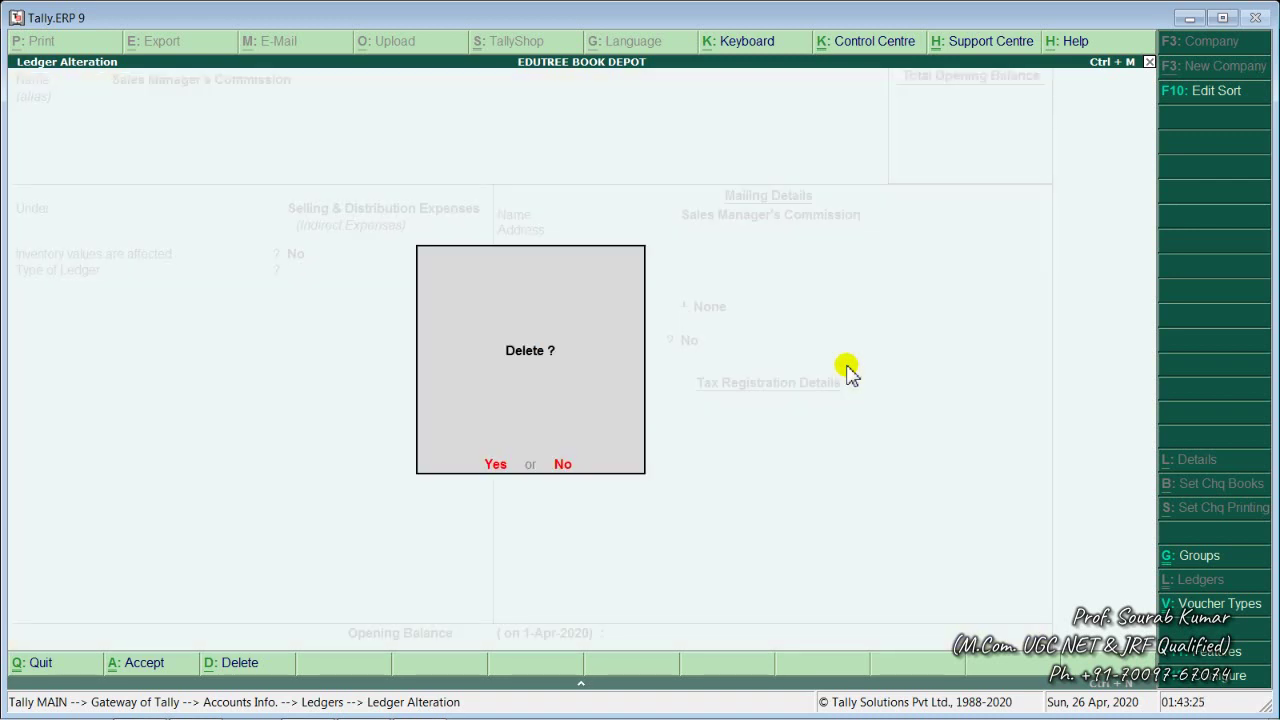
key(y)
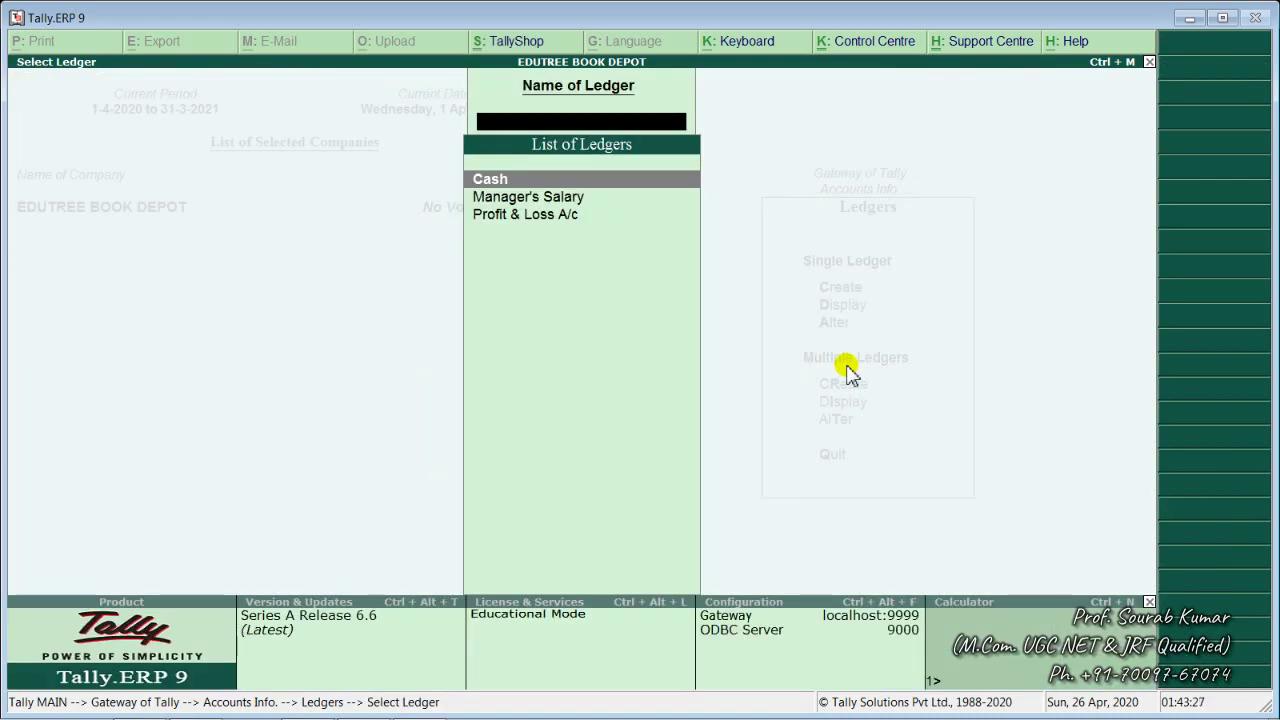
key(Escape)
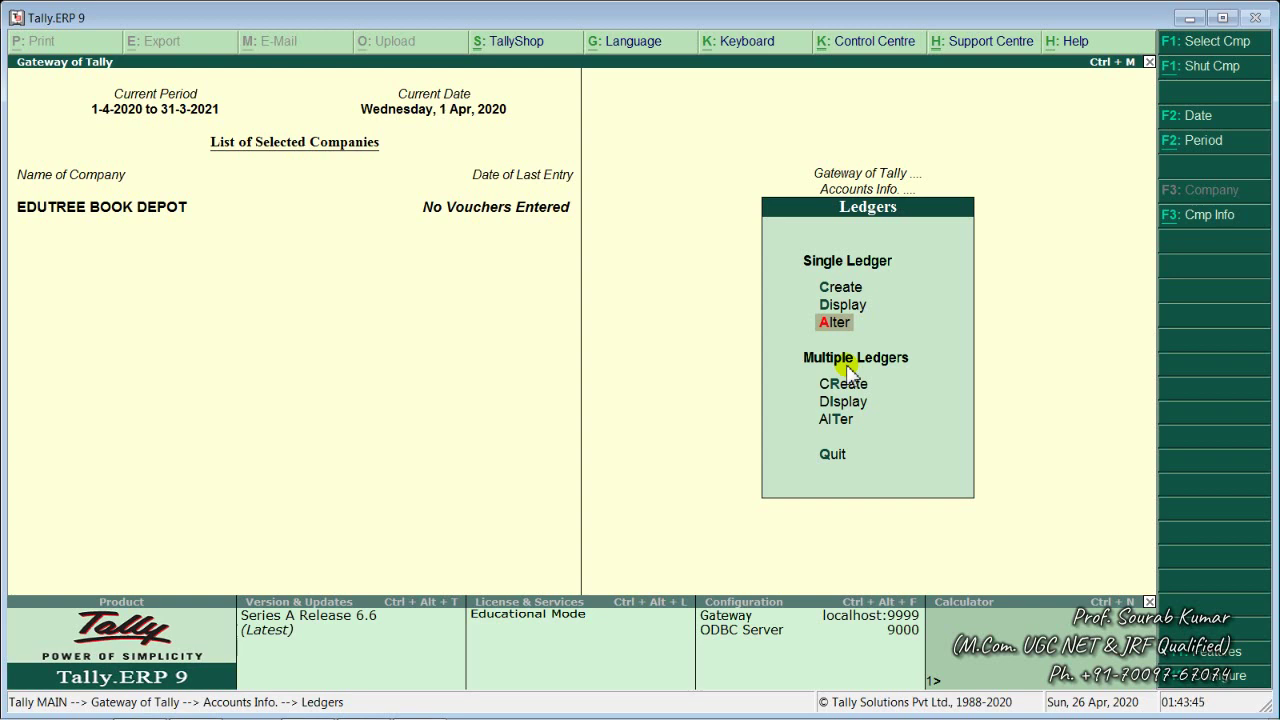
- Open multiple ledger creation and choose Direct Expenses as the group for the new ledgers
key(Down)
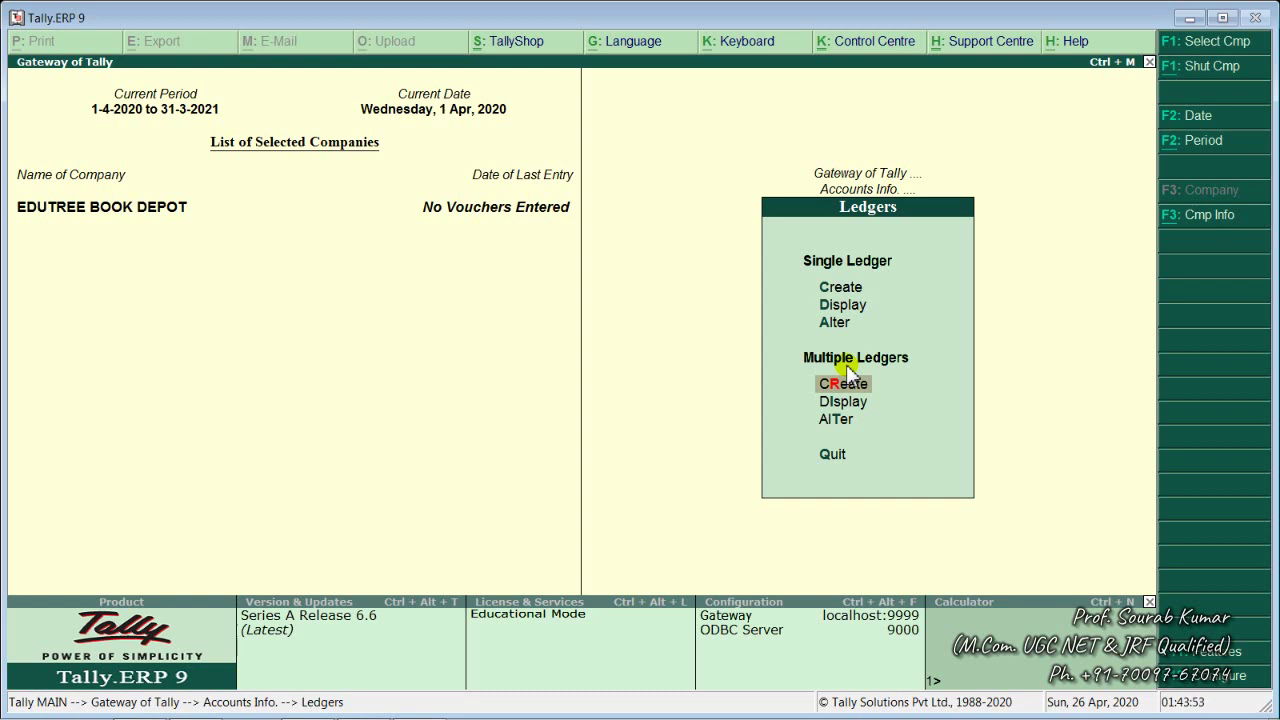
key(Return)
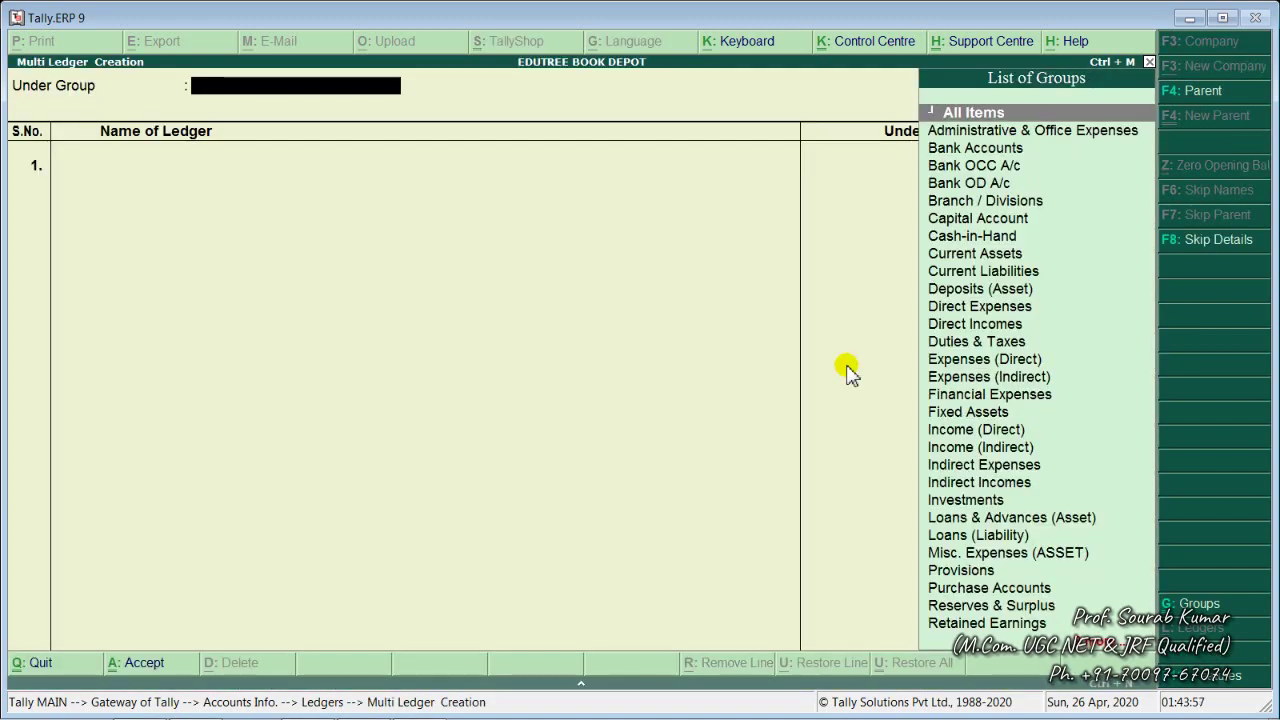
key(Down)
key(Down)
key(Down)
key(Down)
key(Down)
key(Down)
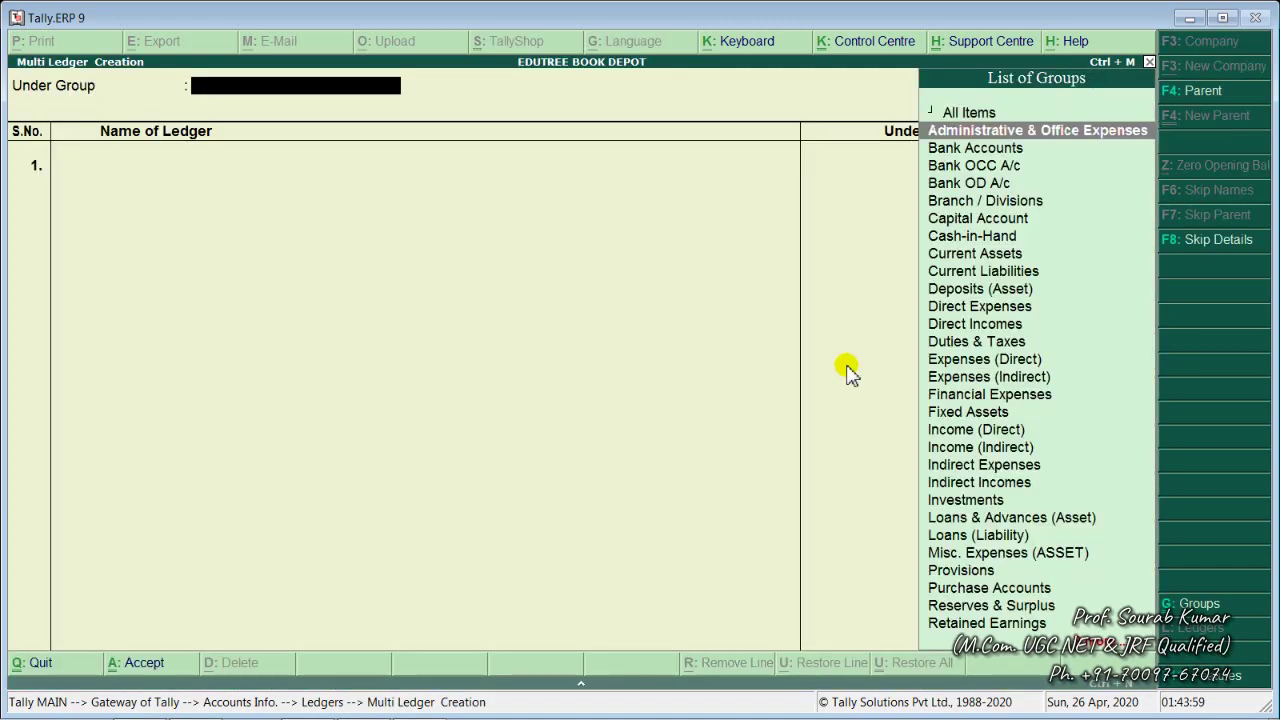
key(Down)
key(Down)
key(Down)
key(Down)
key(Down)
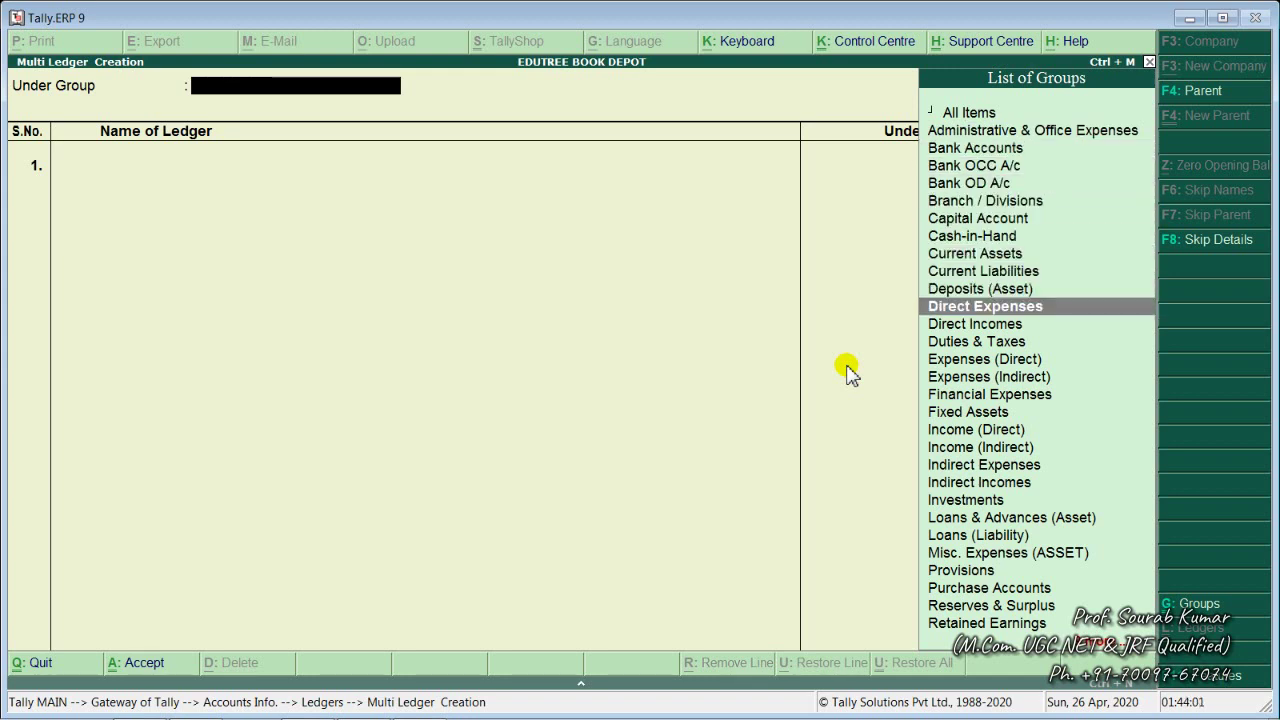
key(Return)
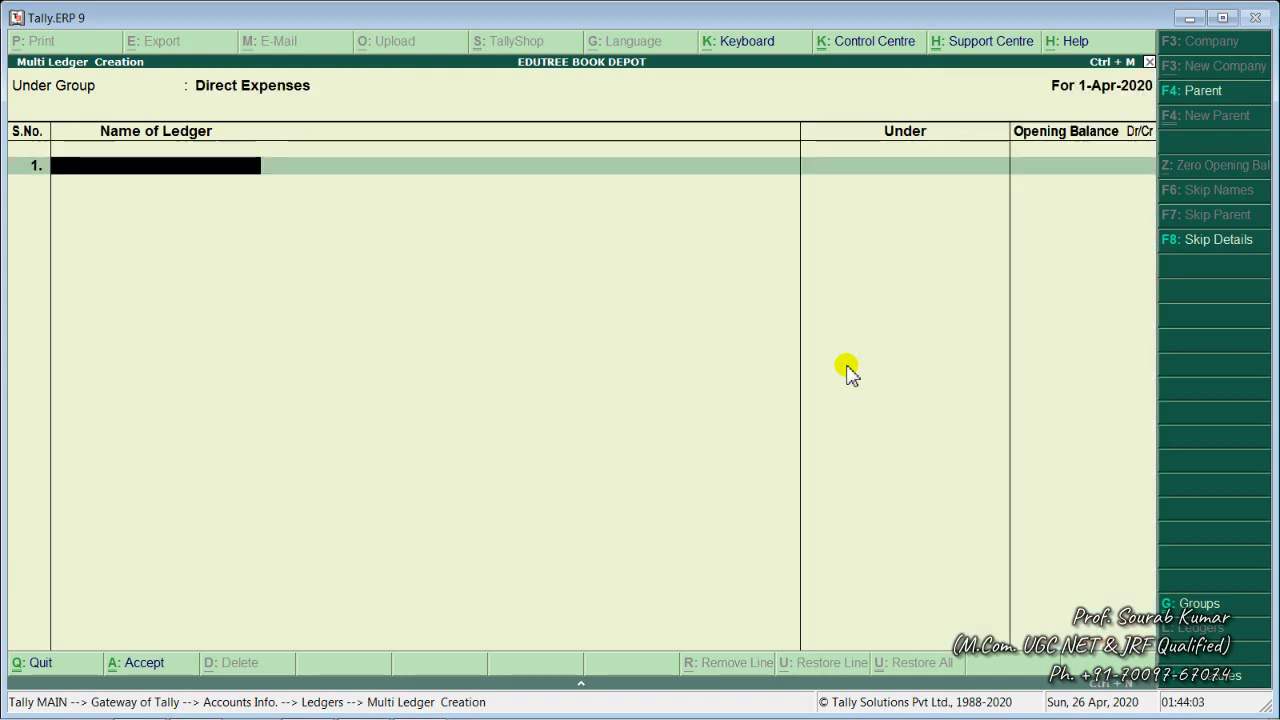
- Add the ledgers Carriage Inward and Freight Inward, leaving their opening balances empty
text(Car)
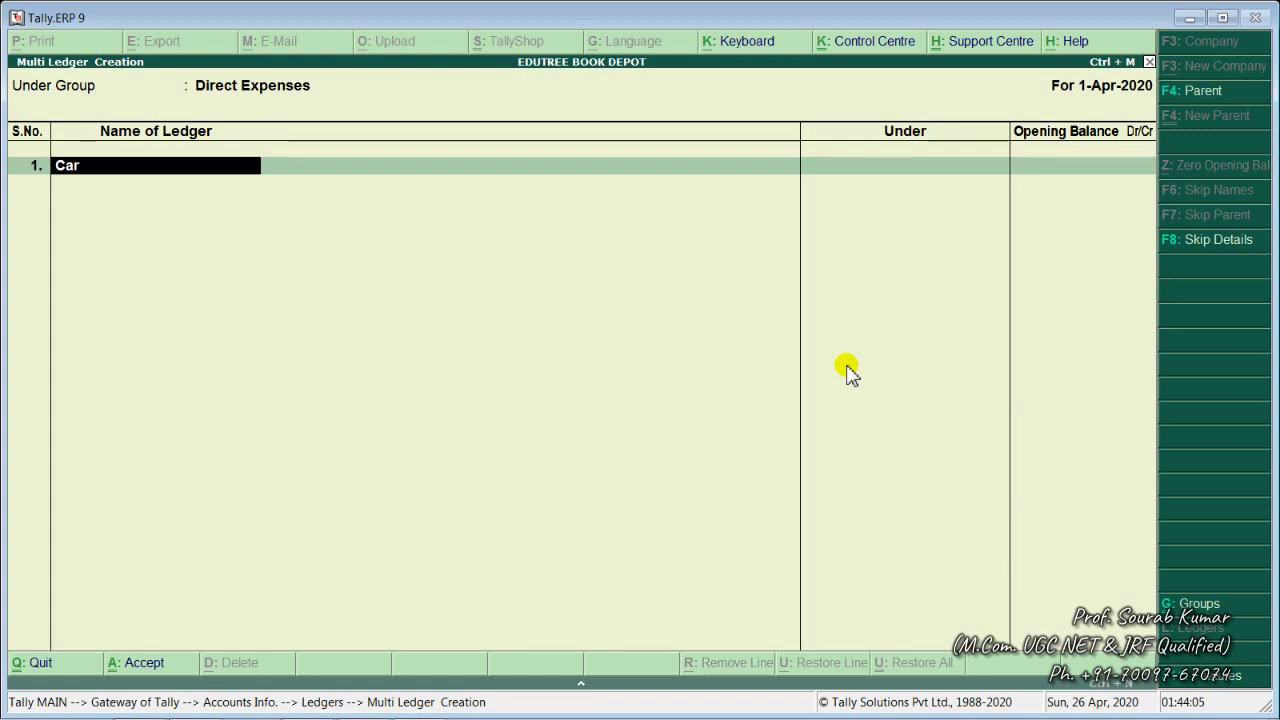
text(riage Inward)
key(Return)
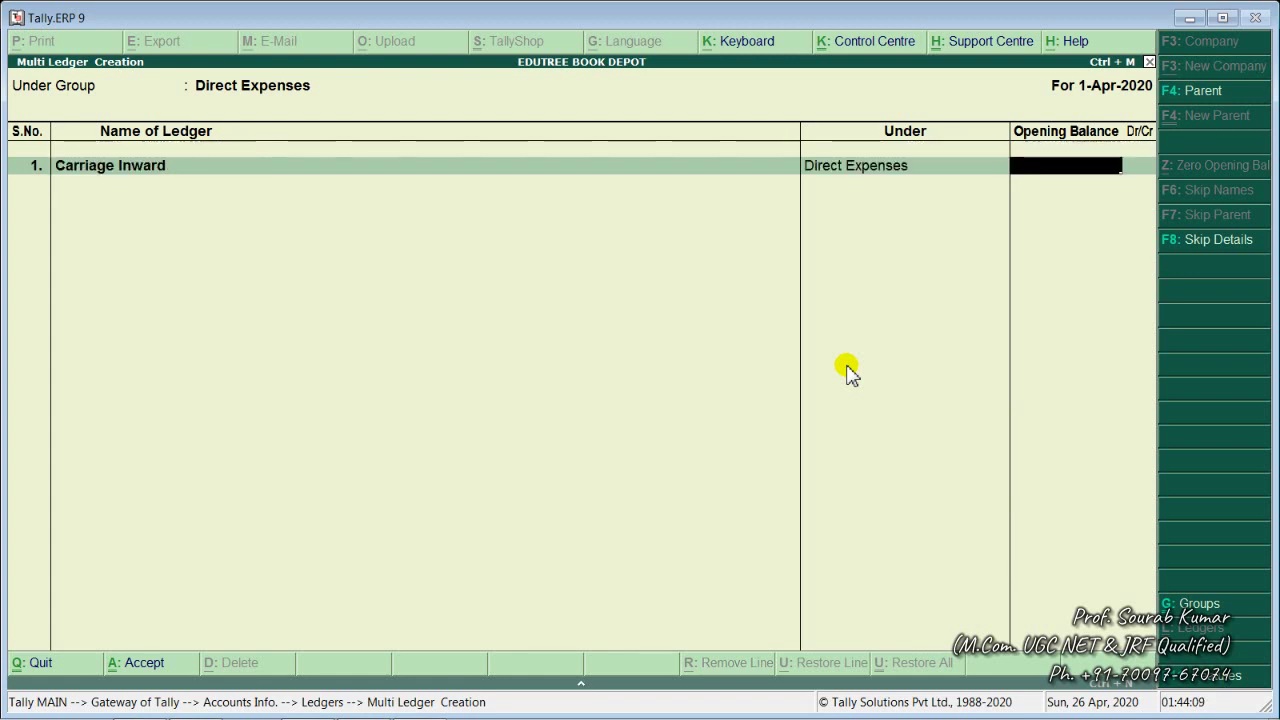
key(Return)
text(F)
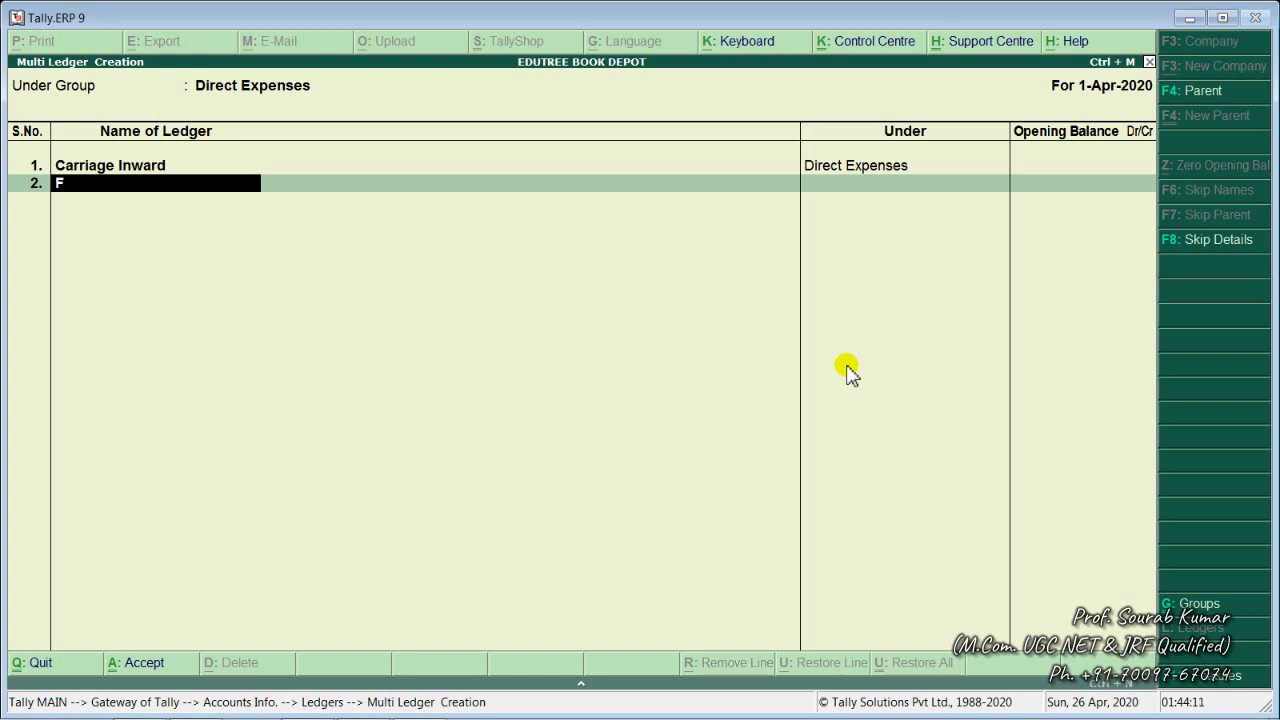
text(reight Inward)
key(Return)
key(Return)
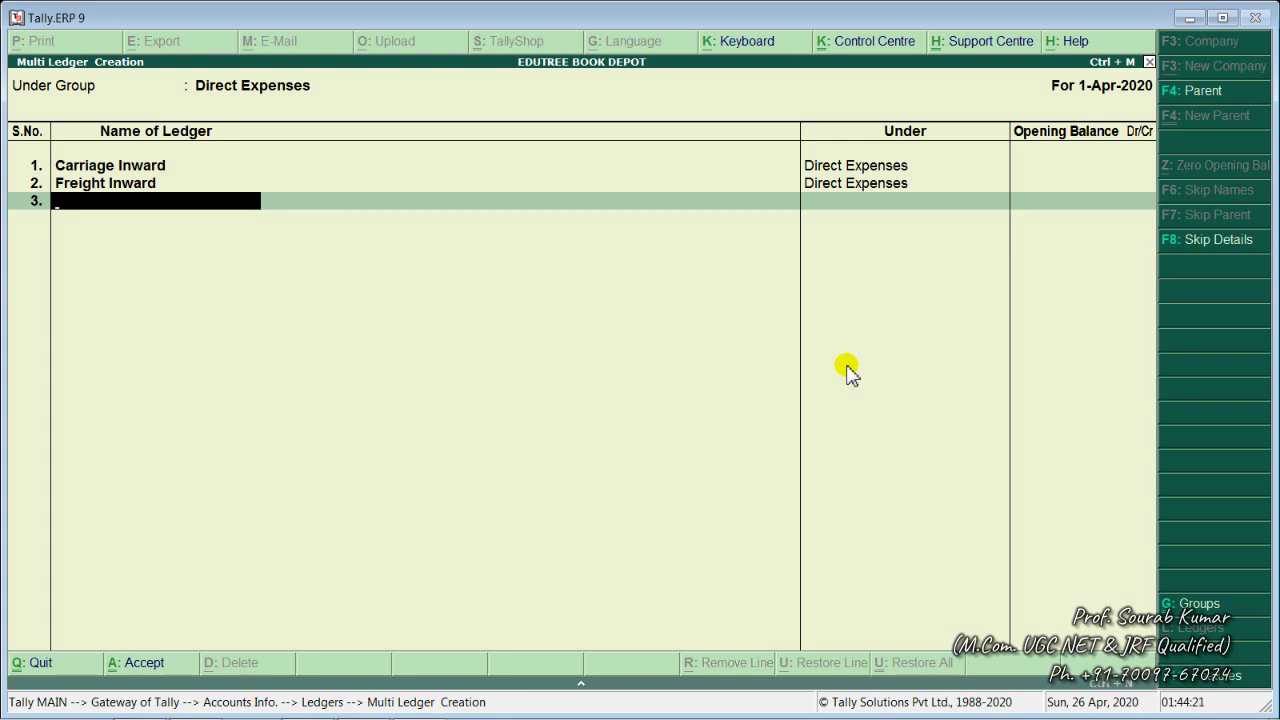
- Add the ledgers Wages and Loading & Unloading Charges without opening balances
text(Wages)
key(Return)
key(Return)
text(L)
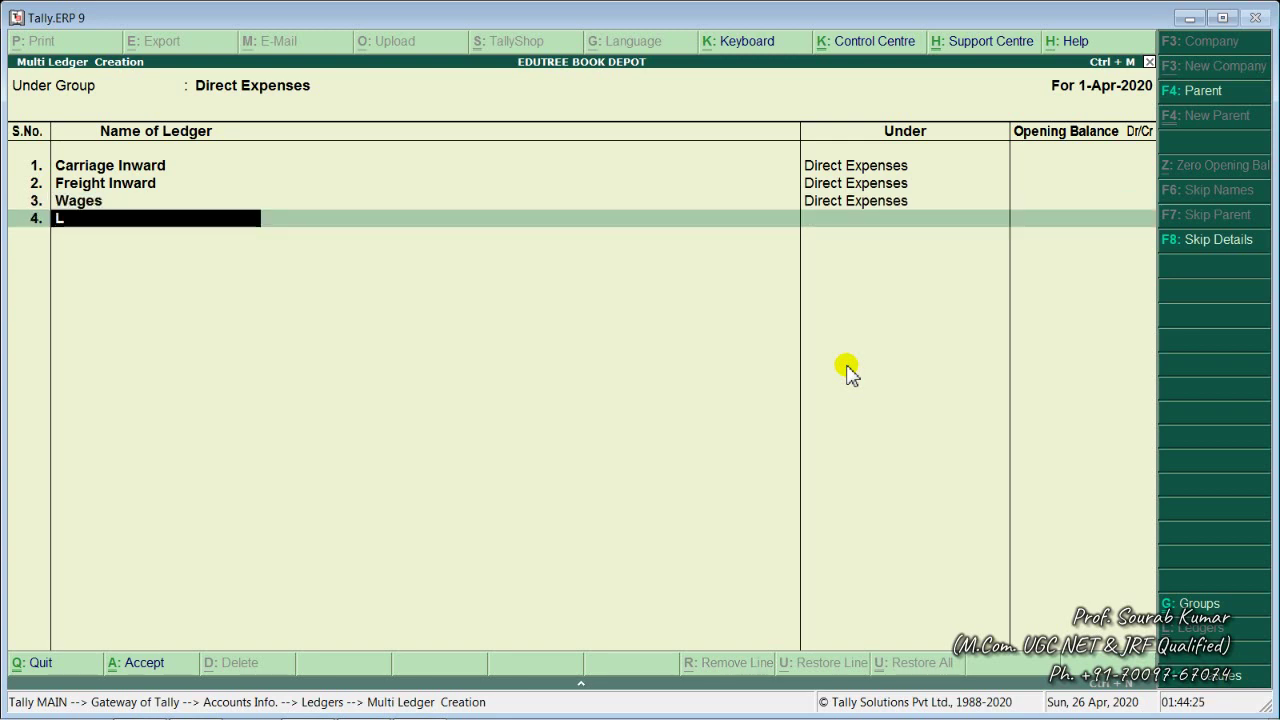
text(oading &)
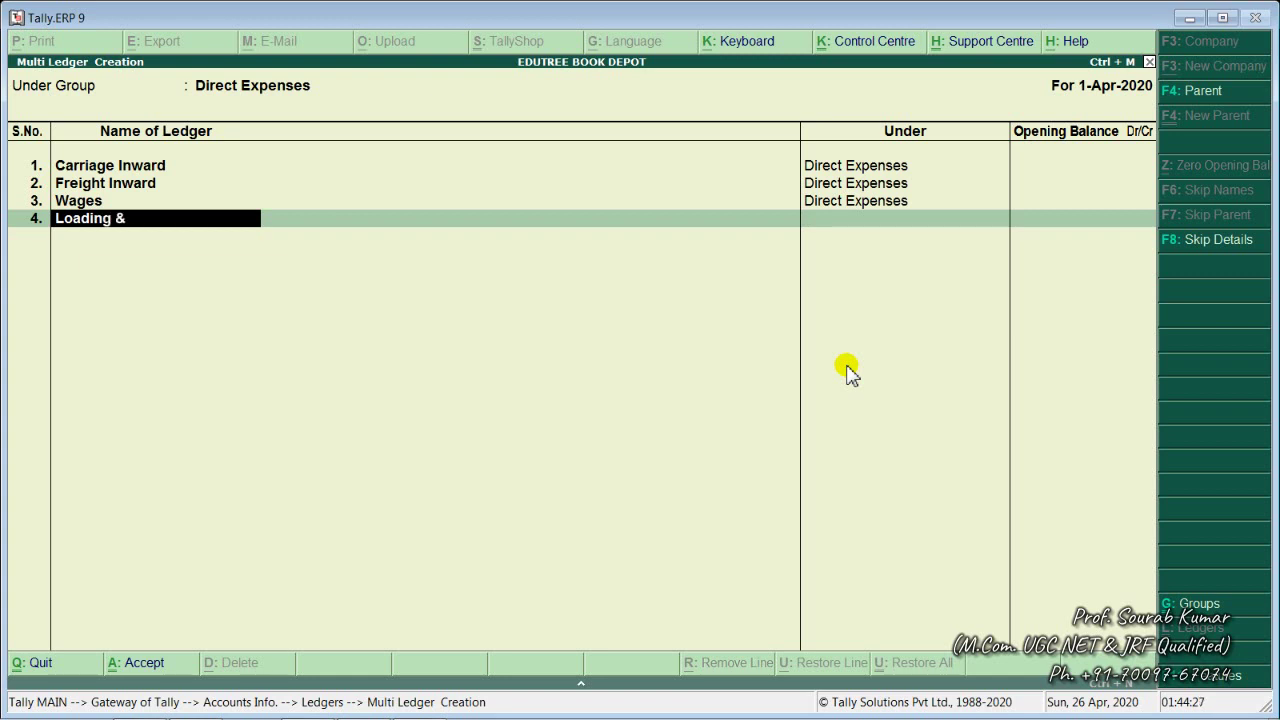
text( Unloading Charges)
key(Return)
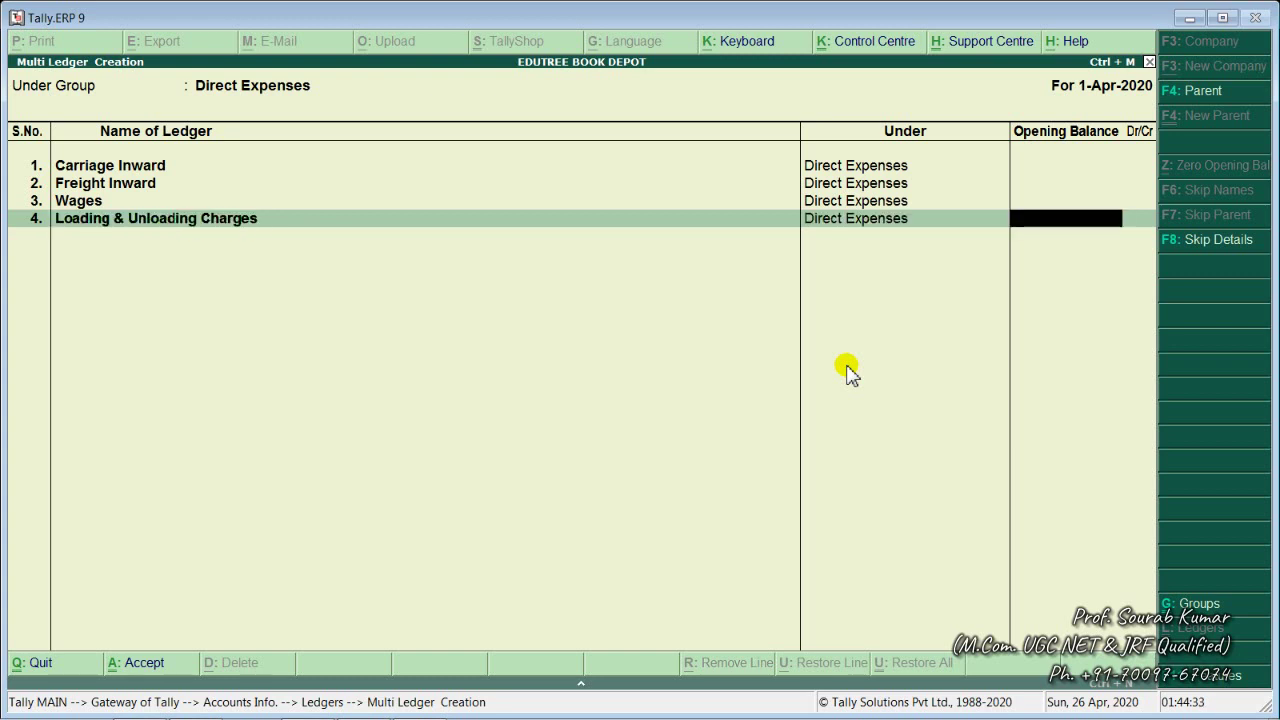
key(Return)
- Add Ordering Cost as the fifth ledger without an opening balance and accept the multiple ledger creation
text(Order)
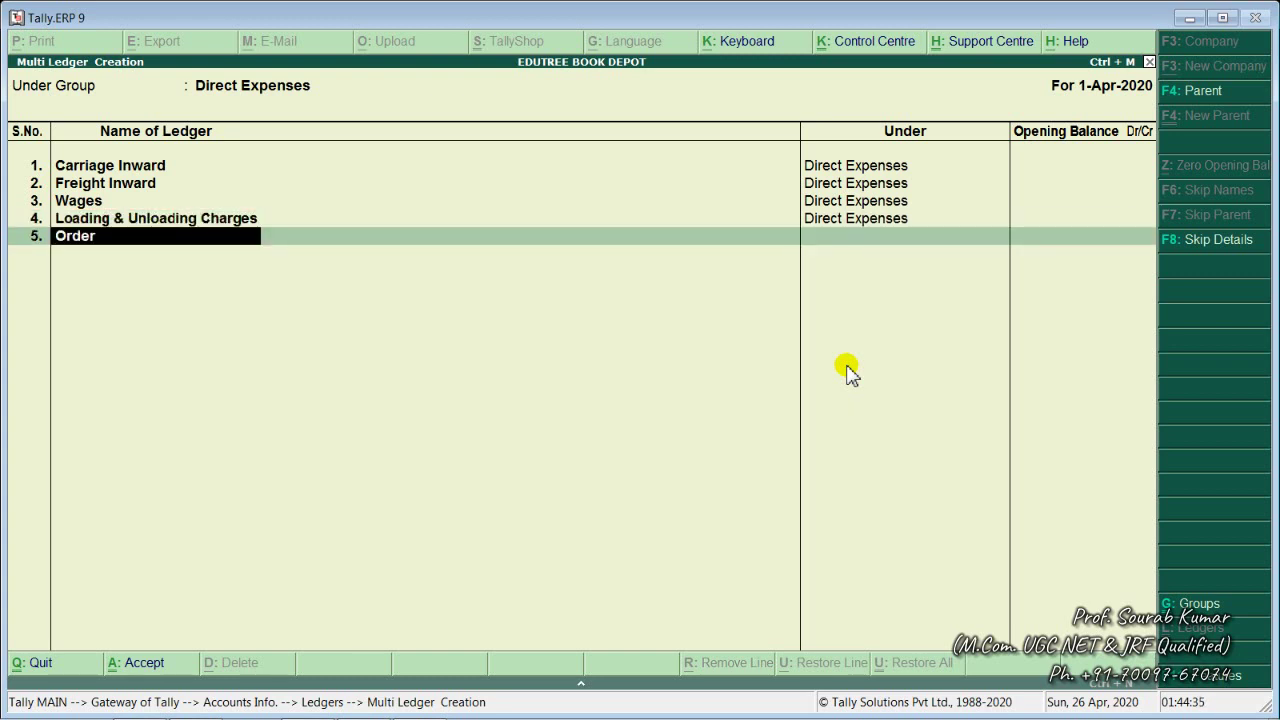
text(ing Cost)
key(Return)
key(Return)
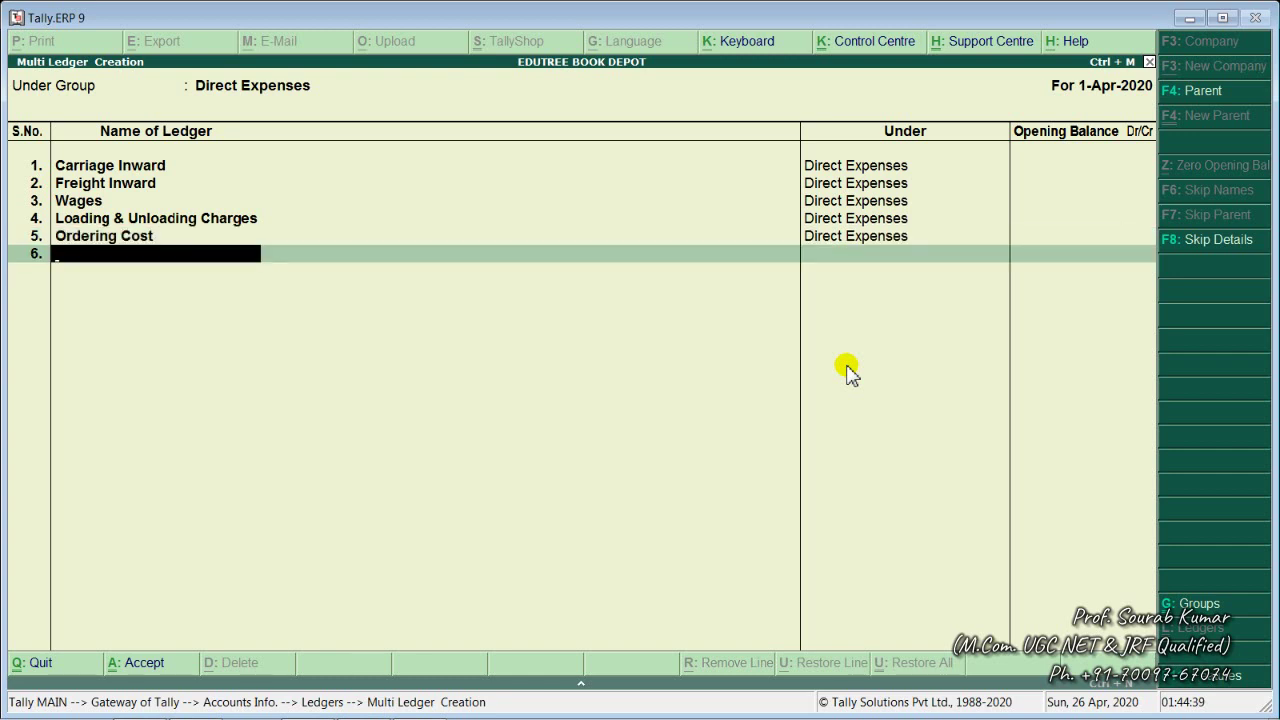
key(Return)
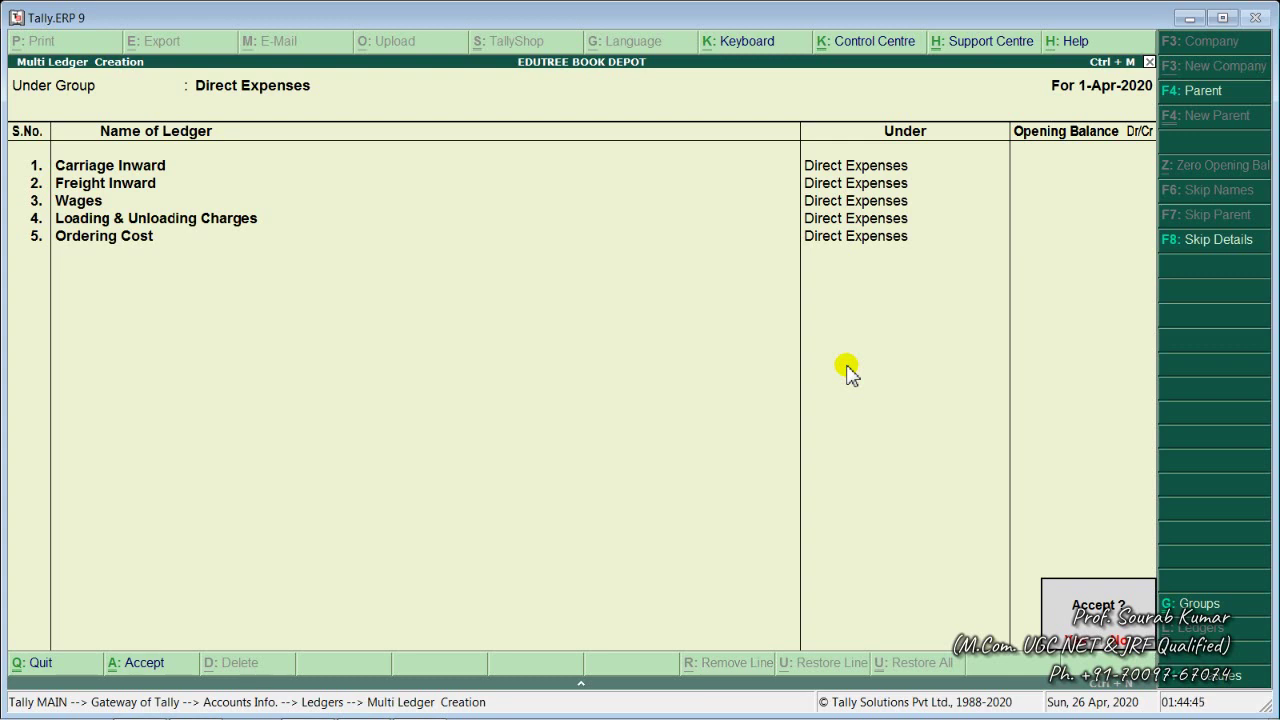
click(846, 364)
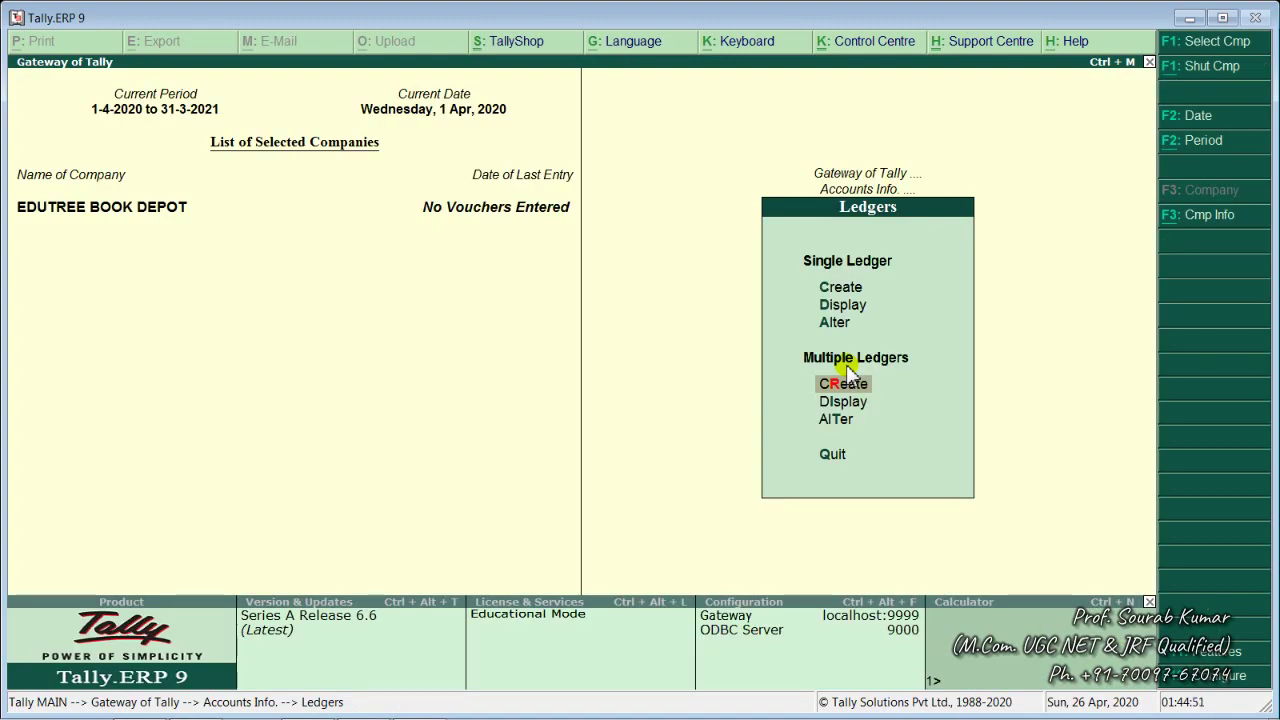
- Display the multiple ledgers that belong to the Direct Expenses group
key(Down)
key(Return)
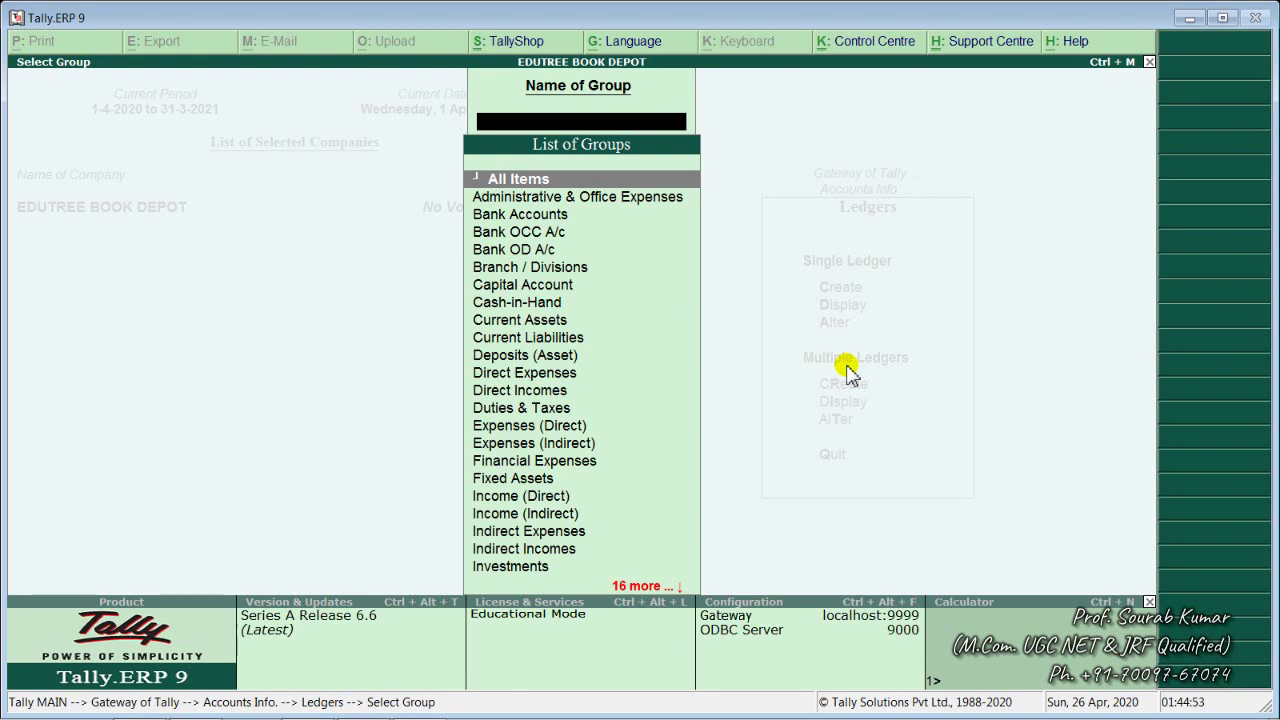
text(Di)
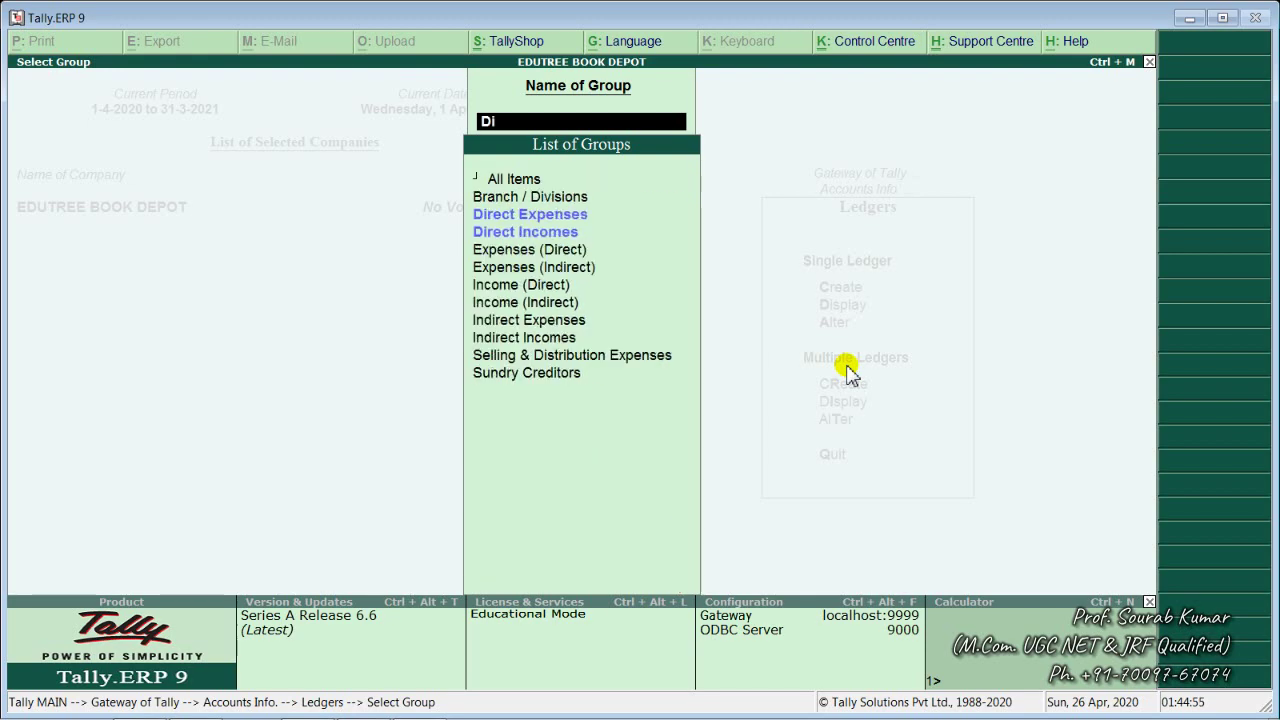
key(Return)
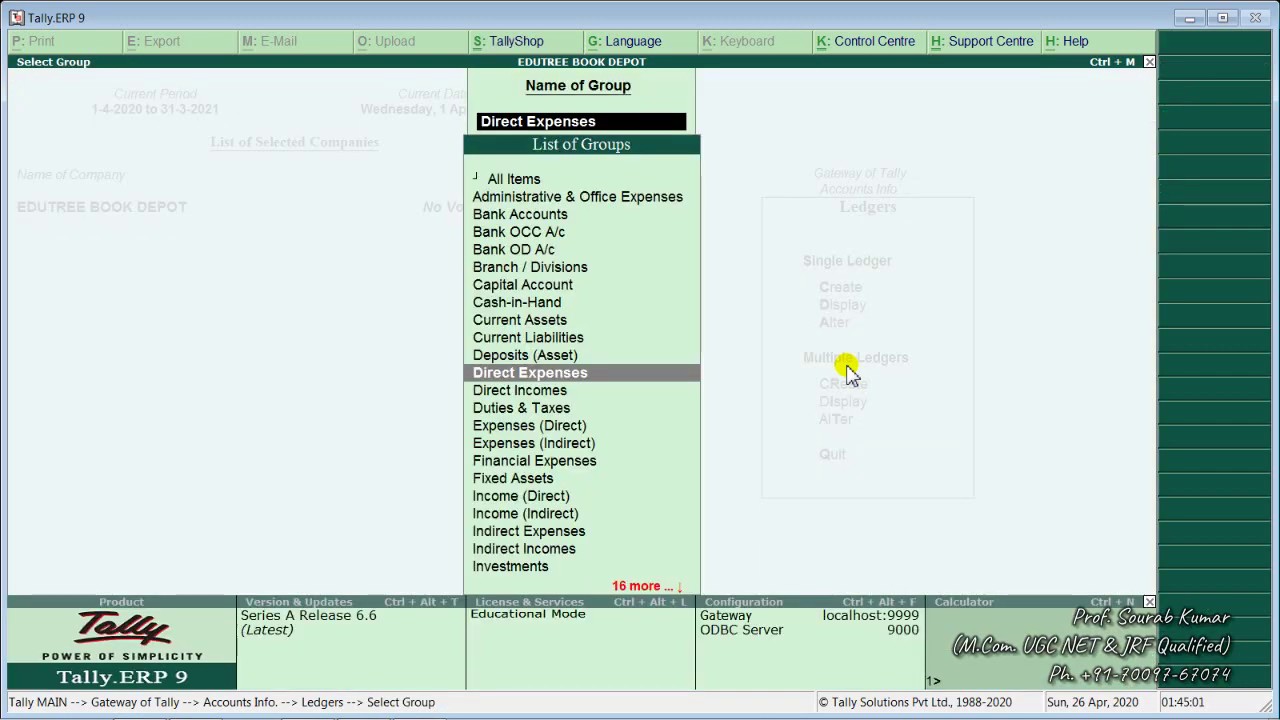
- Open the multiple ledgers of the Direct Expenses group for alteration
key(Escape)
key(Escape)
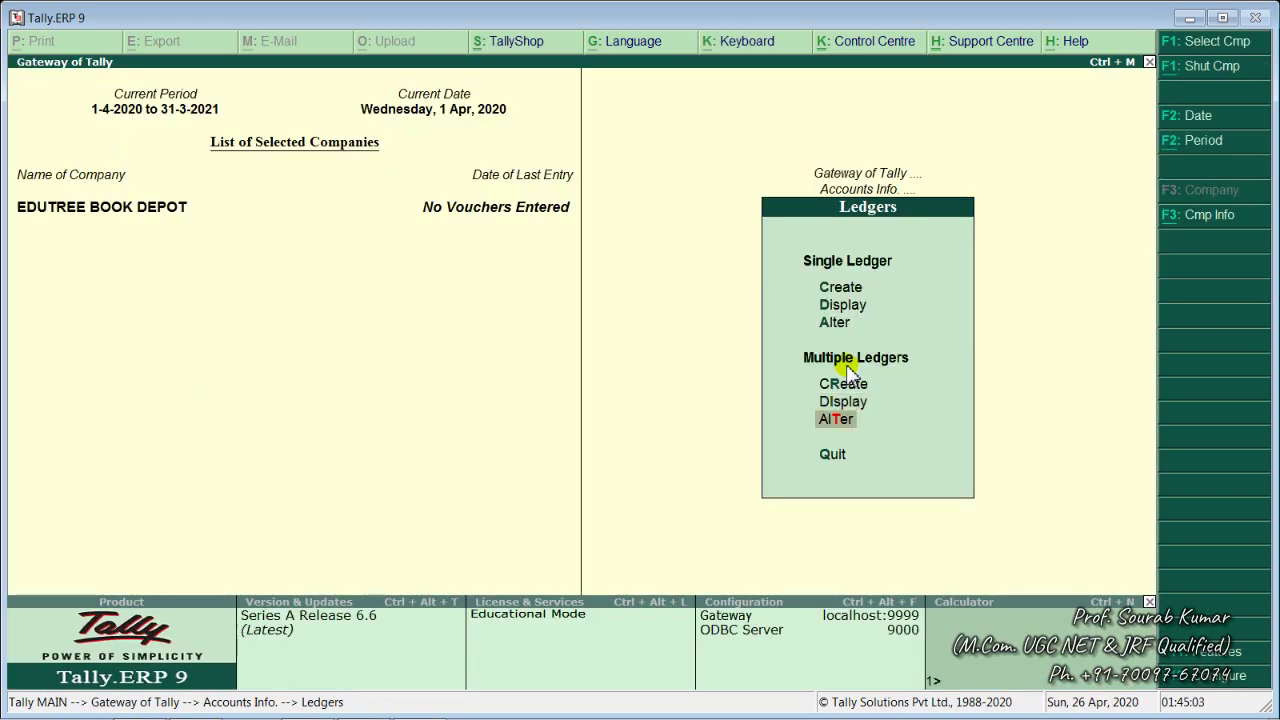
key(Return)
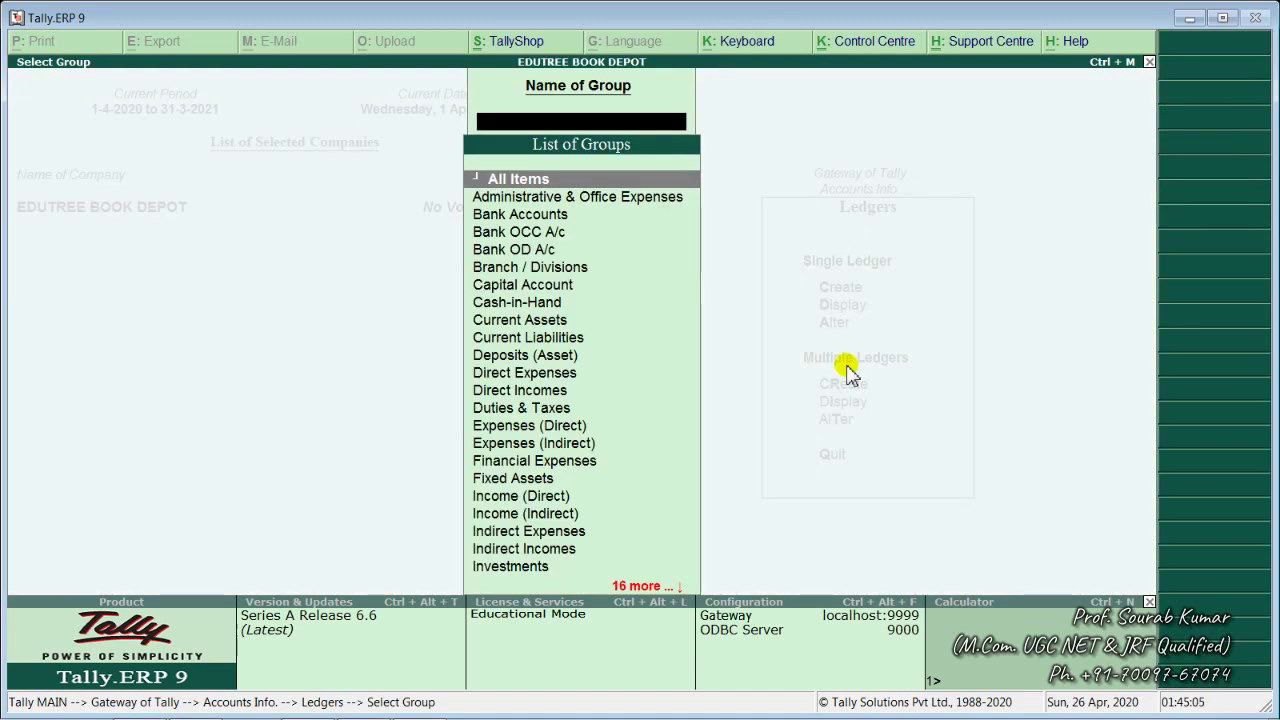
text(Dir)
key(Down)
key(Return)
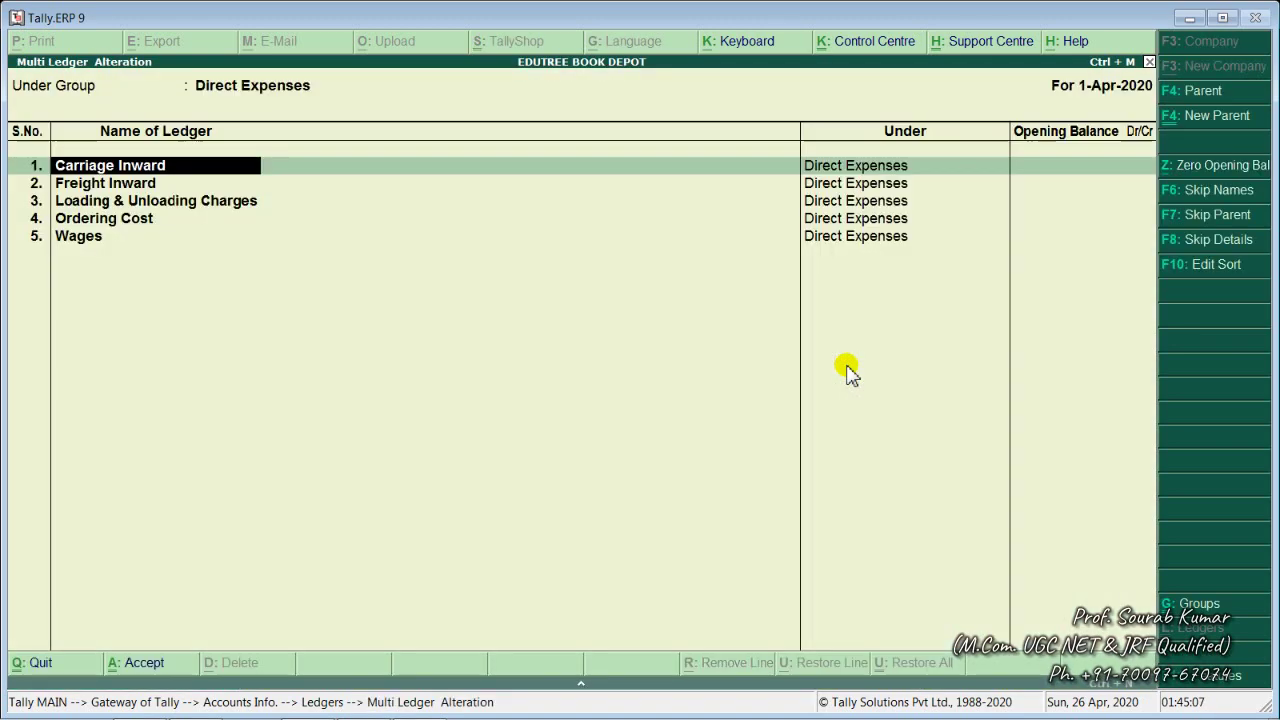
- Examine the ledger rows listed in the Direct Expenses multi ledger alteration
key(Down)
key(Down)
key(Down)
key(Down)
key(Down)
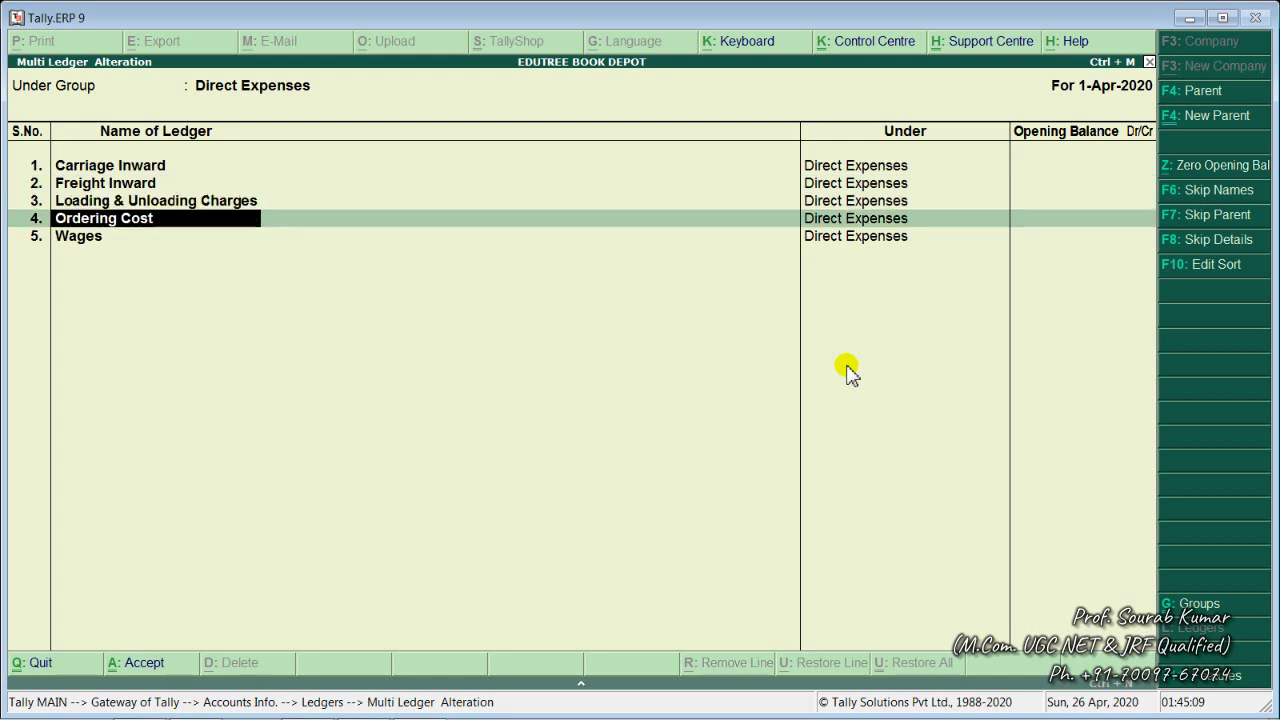
key(Up)
key(Up)
key(Up)
key(Up)
key(Up)
key(Up)
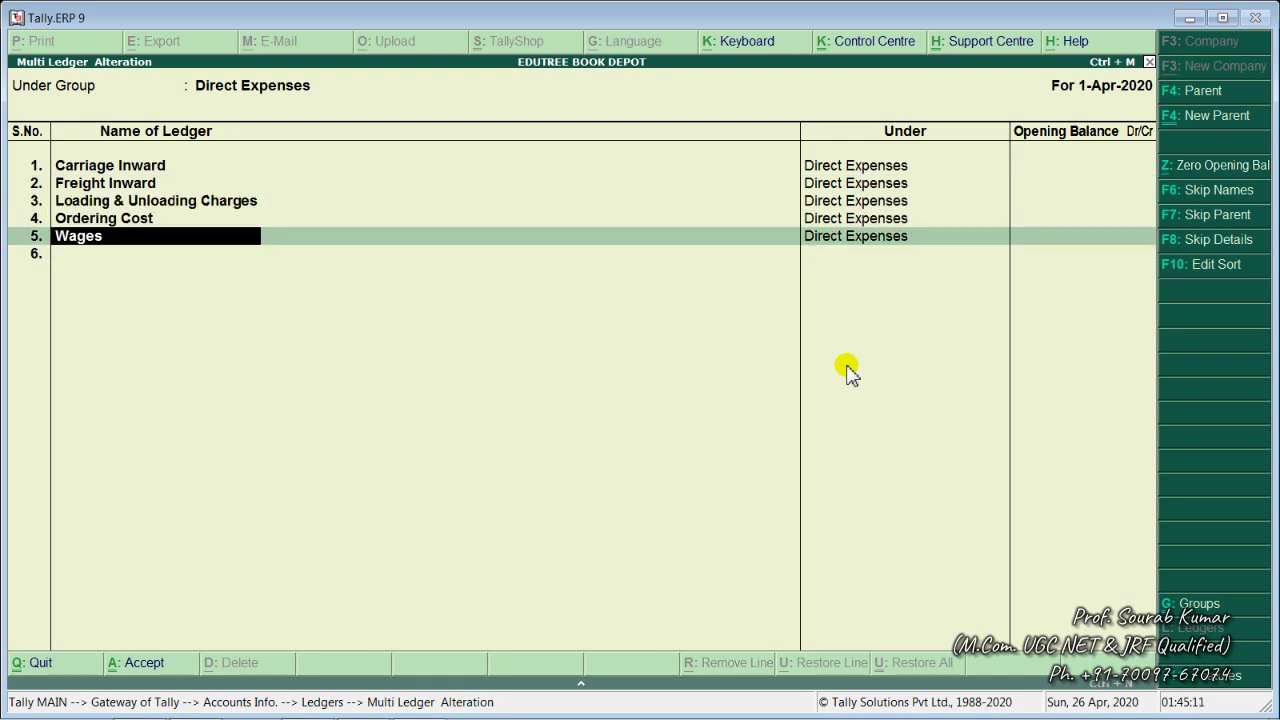
- Try clearing the names of the Freight Inward and Carriage Inward ledgers, discarding each alteration without saving
key(Down)
key(Down)
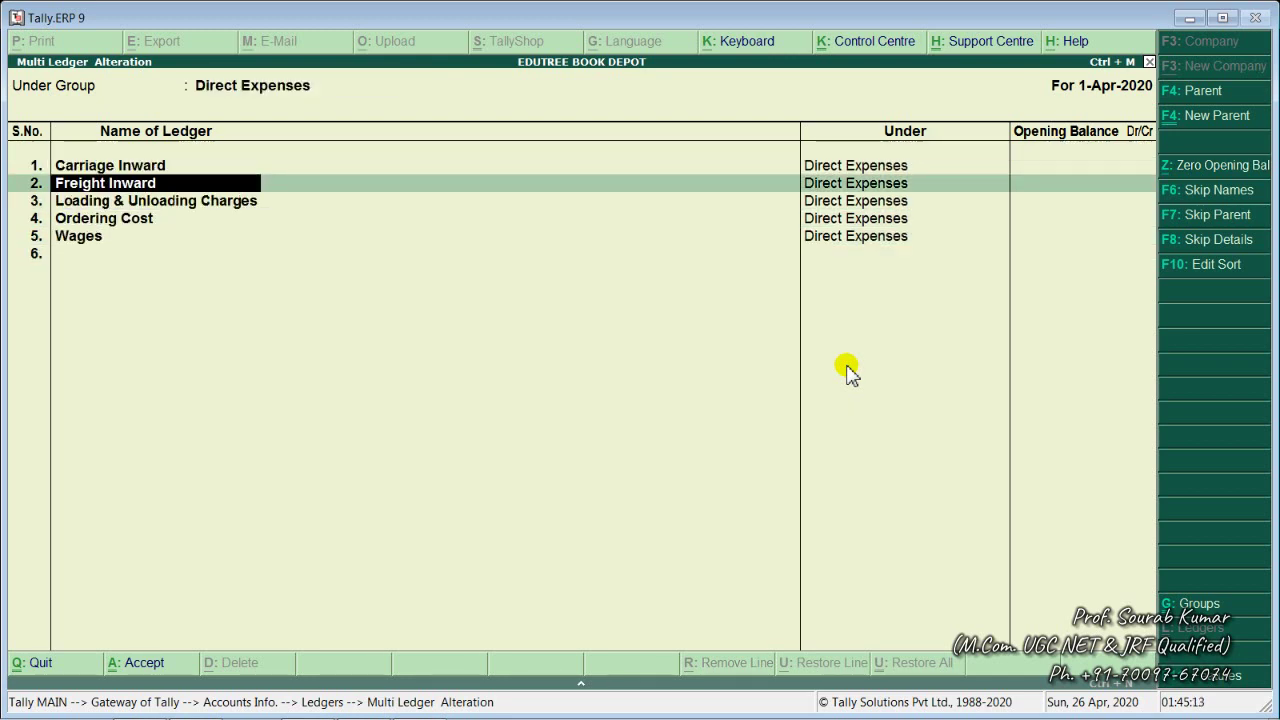
key(BackSpace)
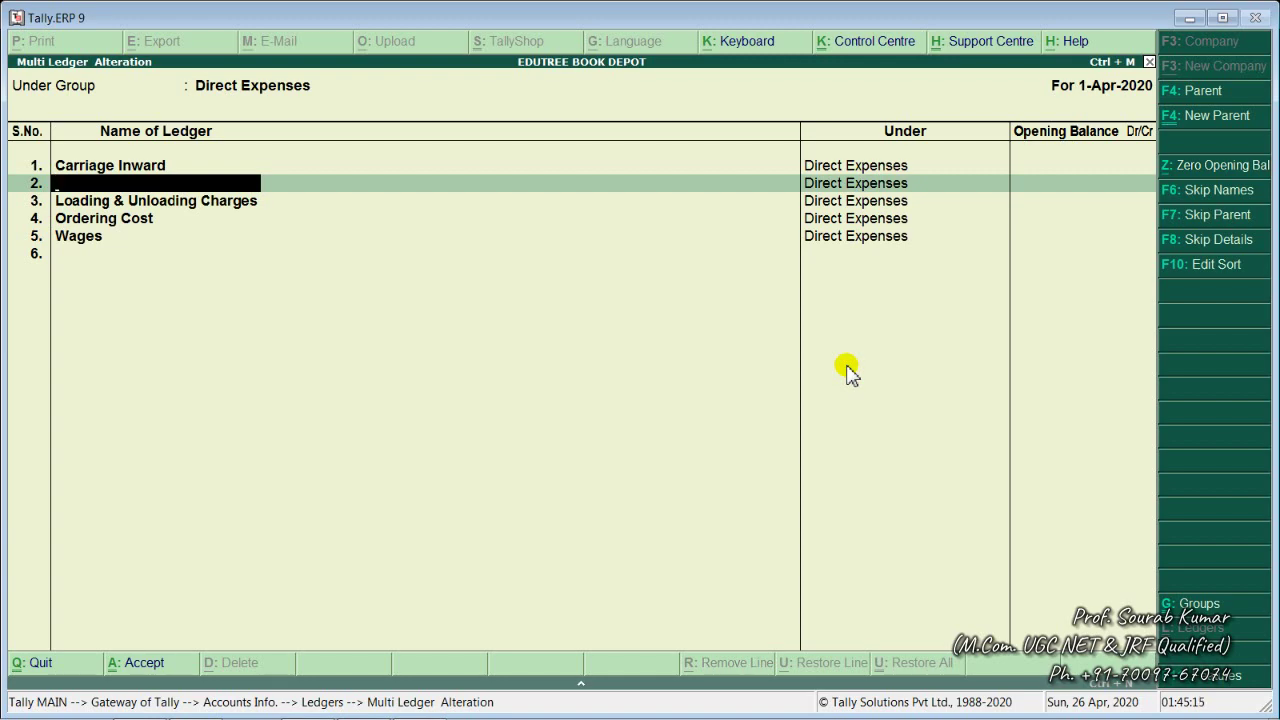
key(Escape)
key(Return)
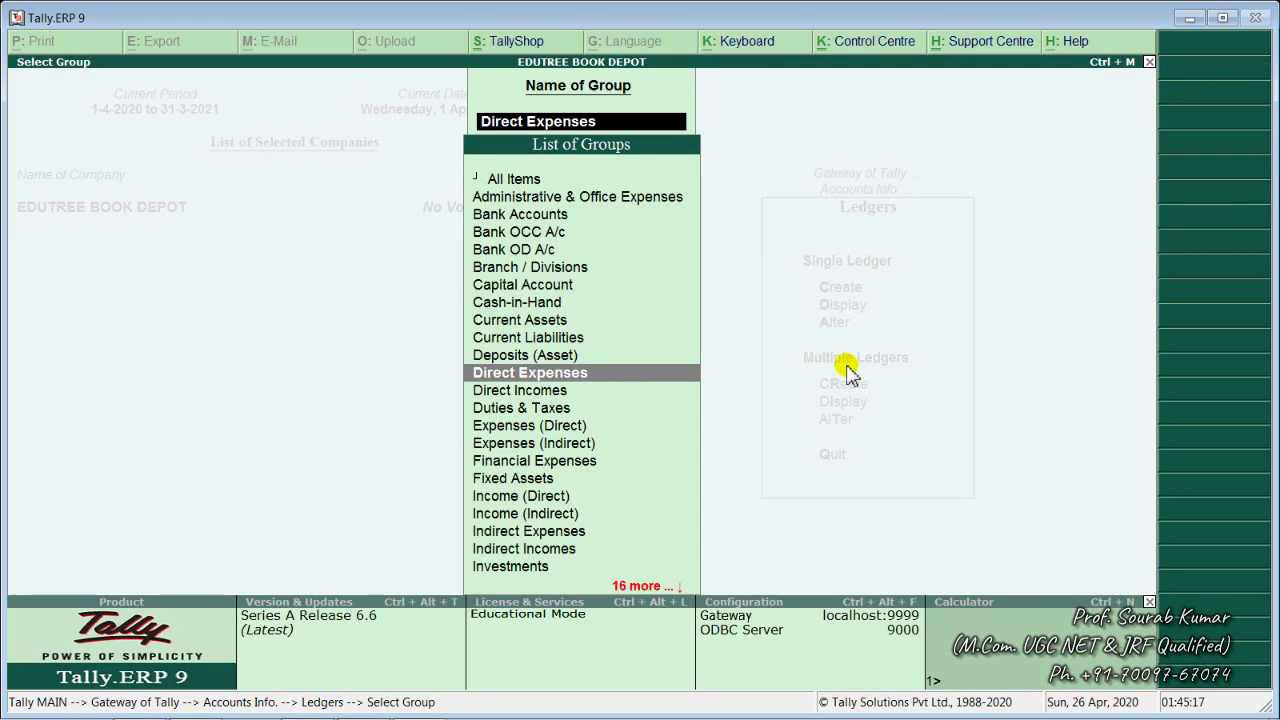
key(Return)
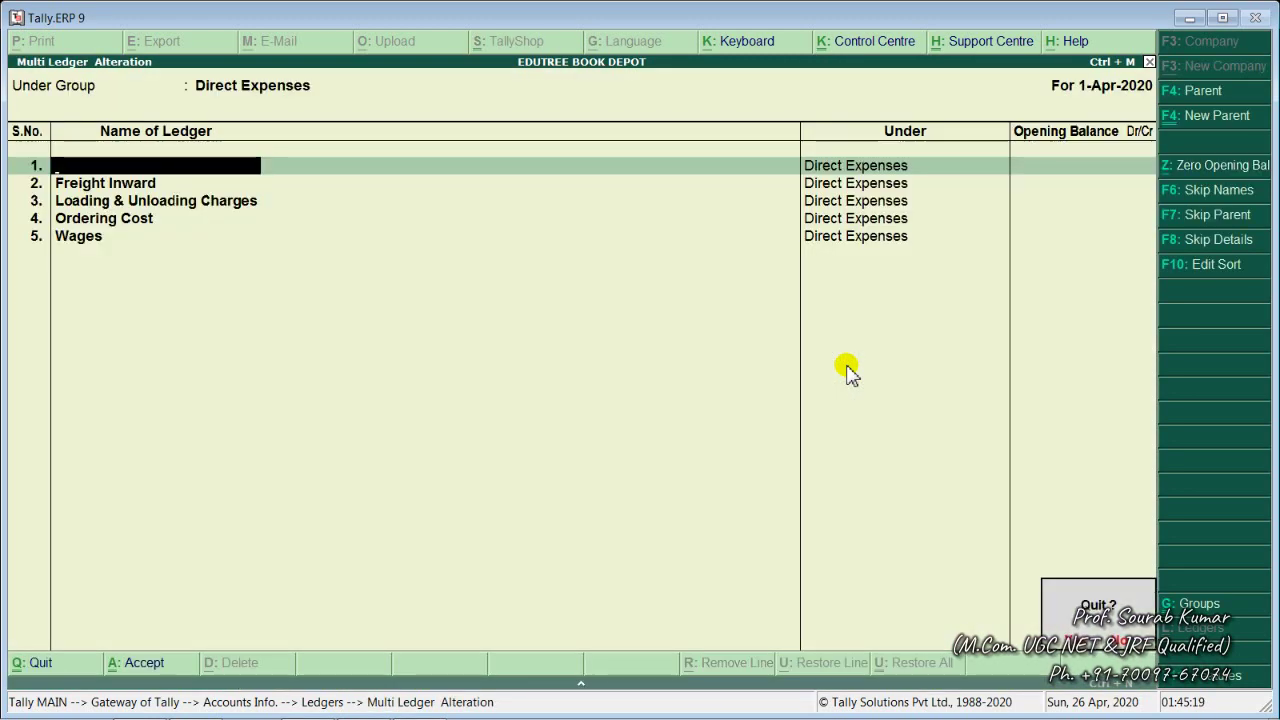
key(Escape)
key(Escape)
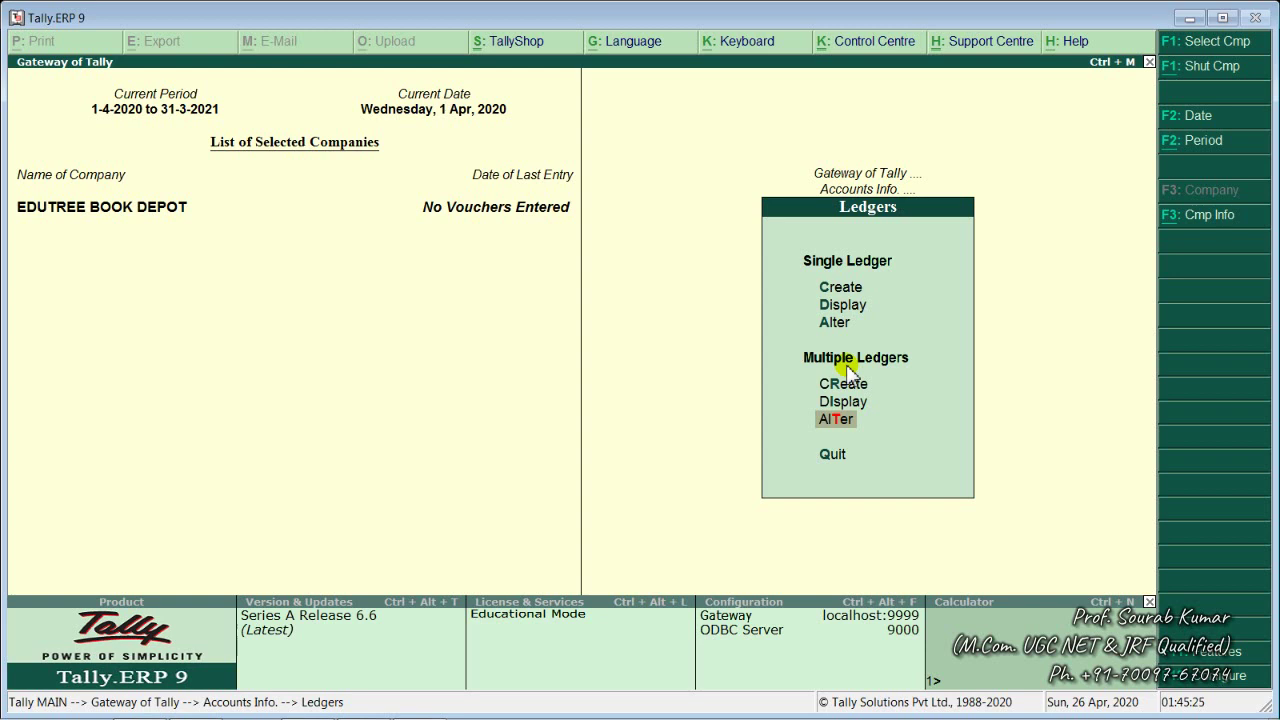
- Return from the ledger options to the Gateway of Tally and decline quitting the program
key(Escape)
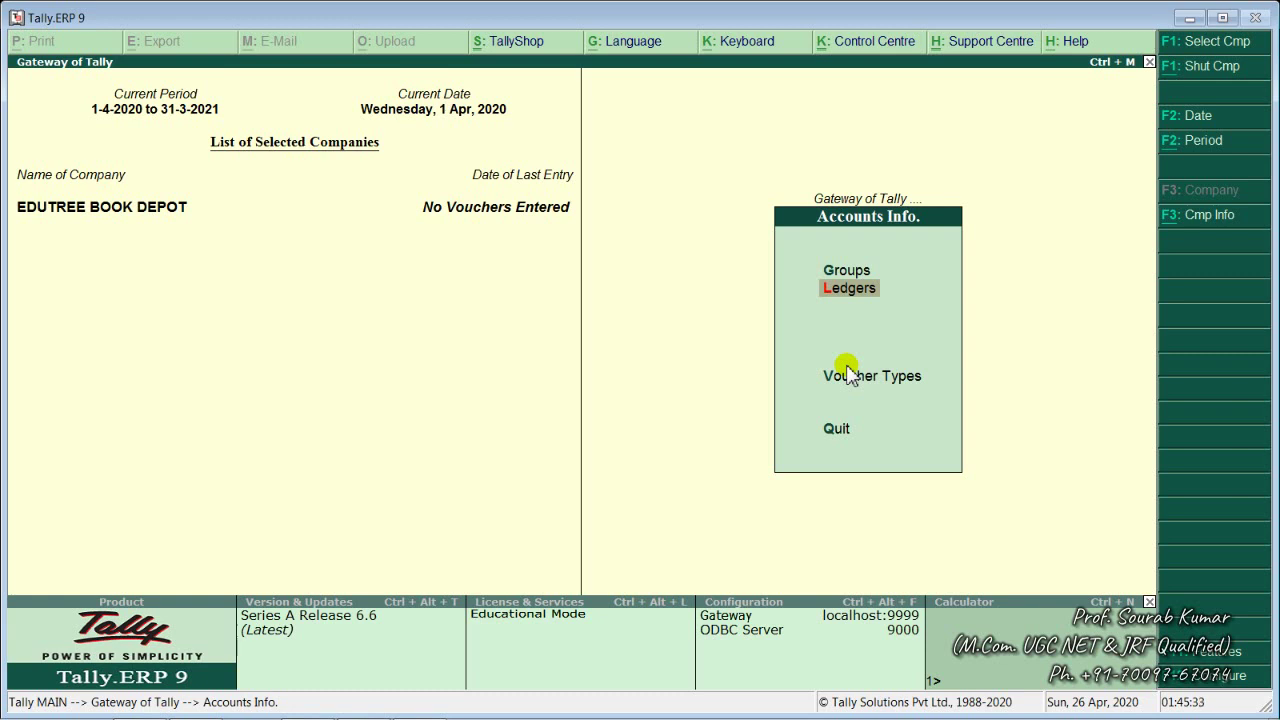
key(Escape)
key(Escape)
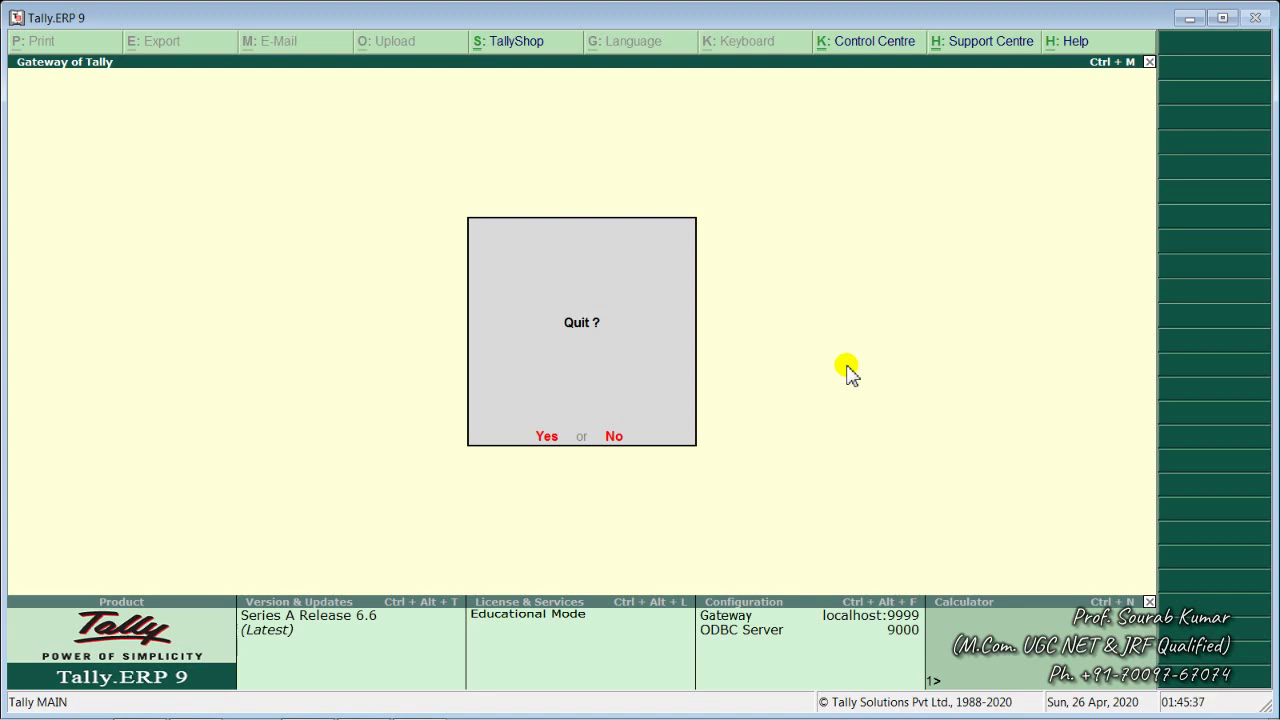
key(n)
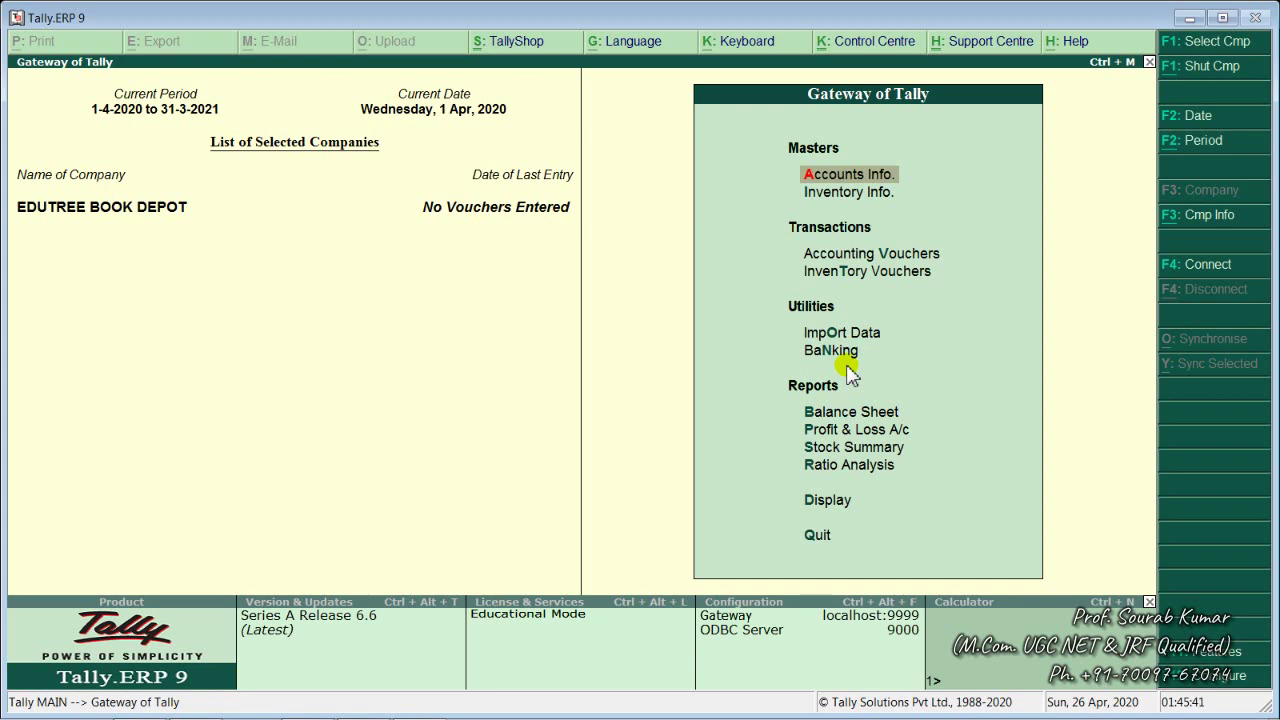
key(Down)
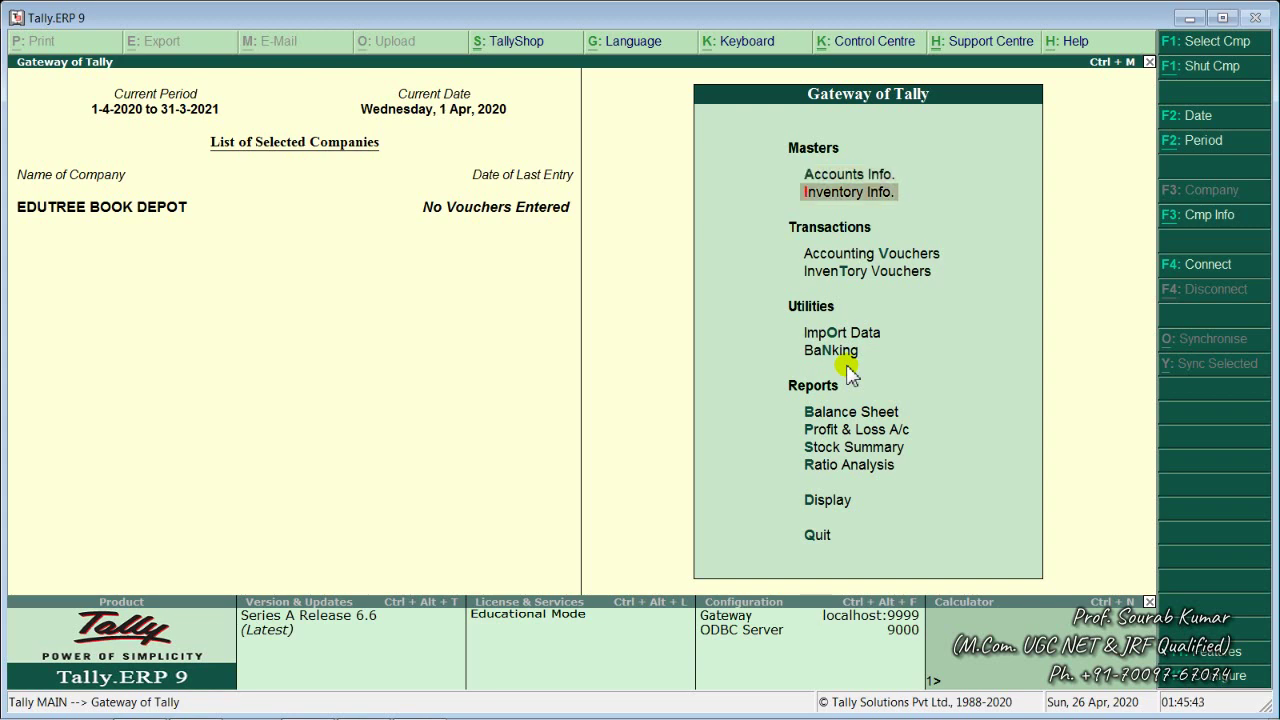
key(Up)
key(Return)
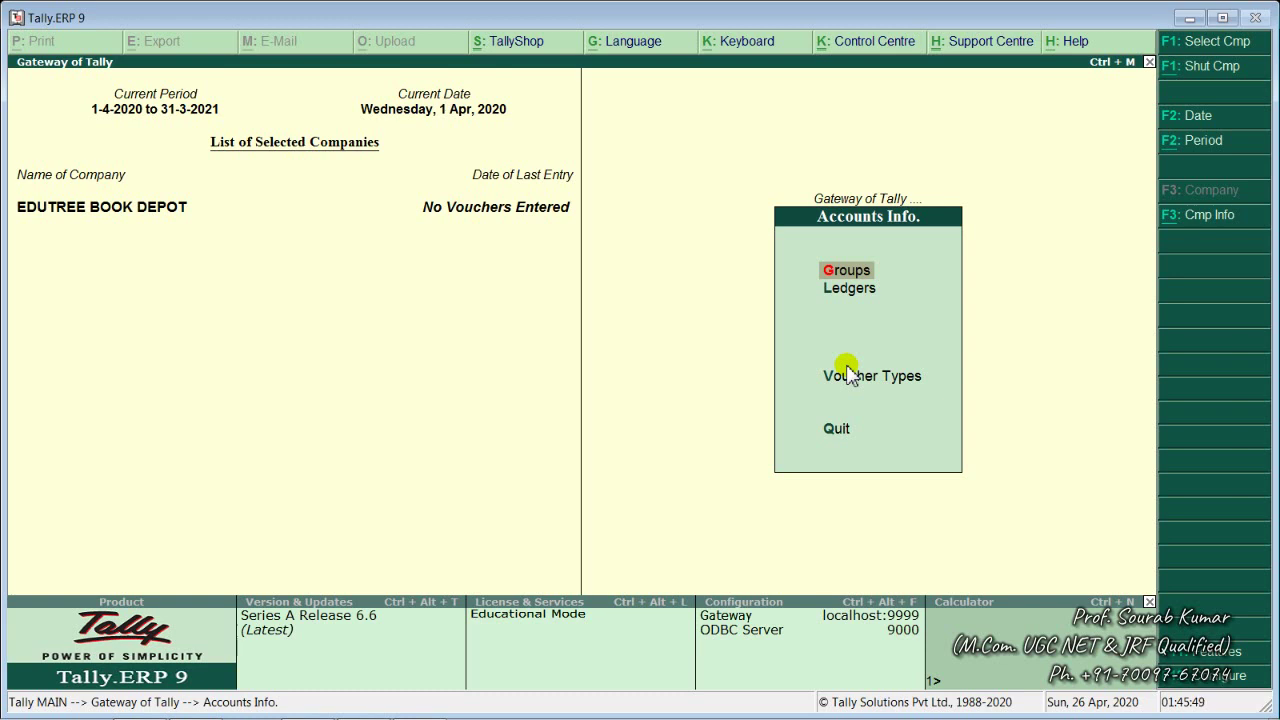
key(Return)
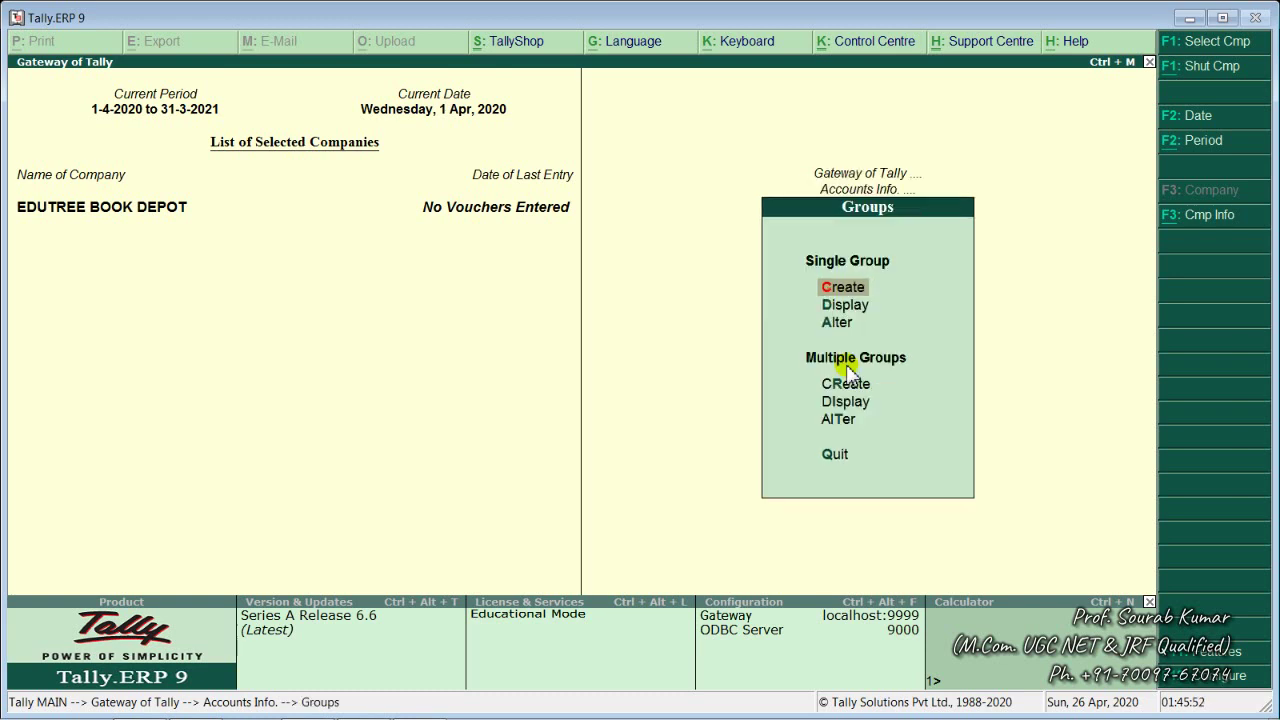
key(Escape)
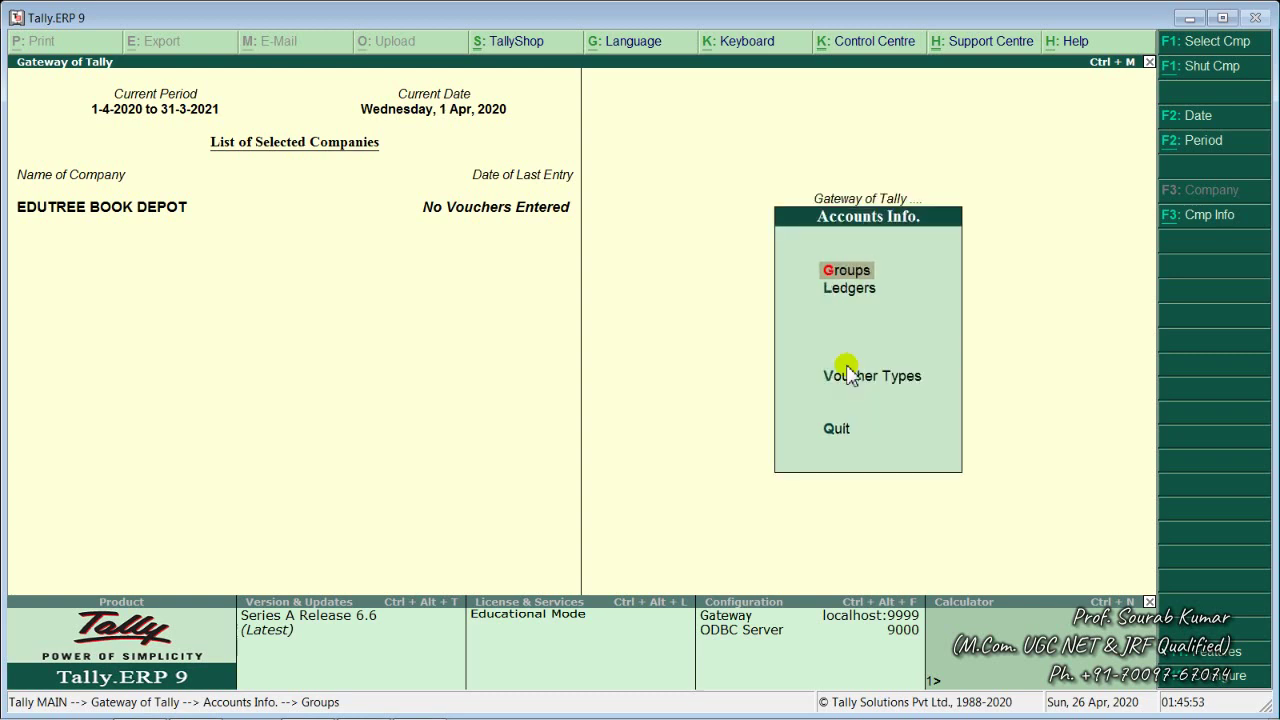
key(Escape)
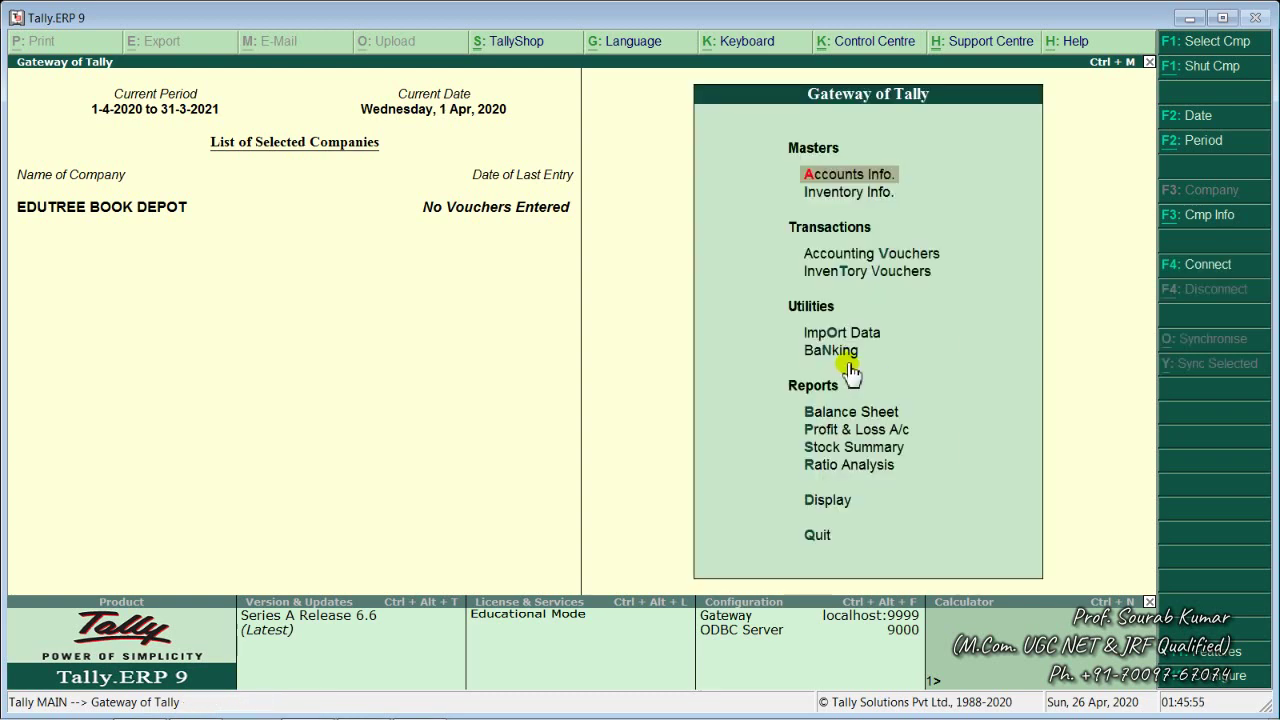